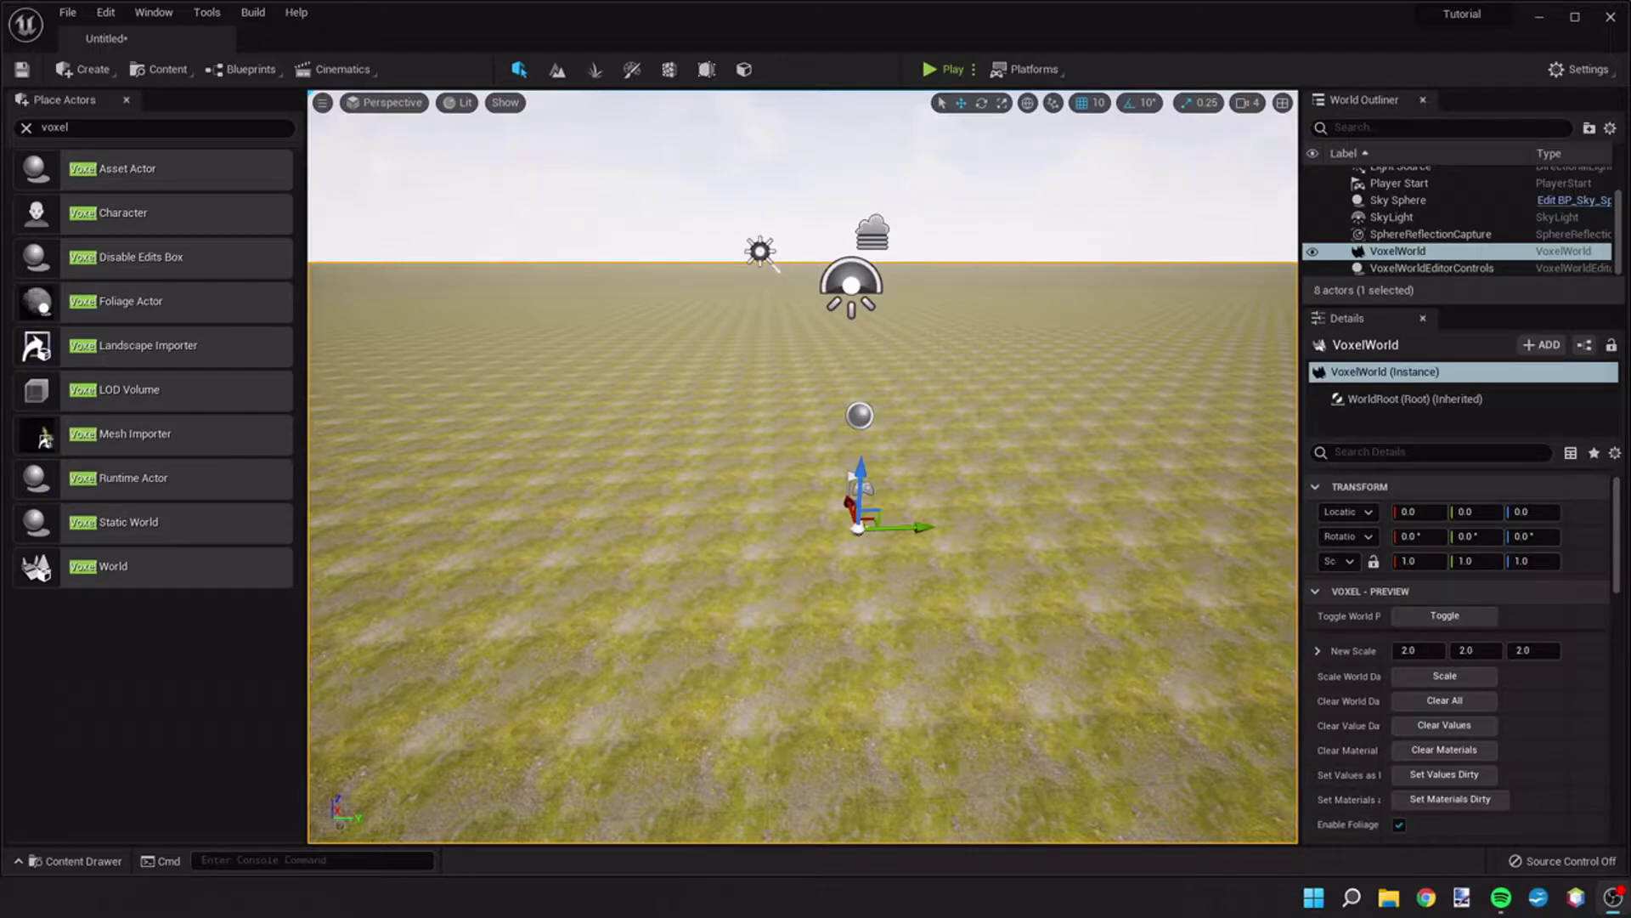
# - Open the CubicDestruction example level from Voxel Content > Examples > Maps > CubicDestruction
pyautogui.click(97, 862)
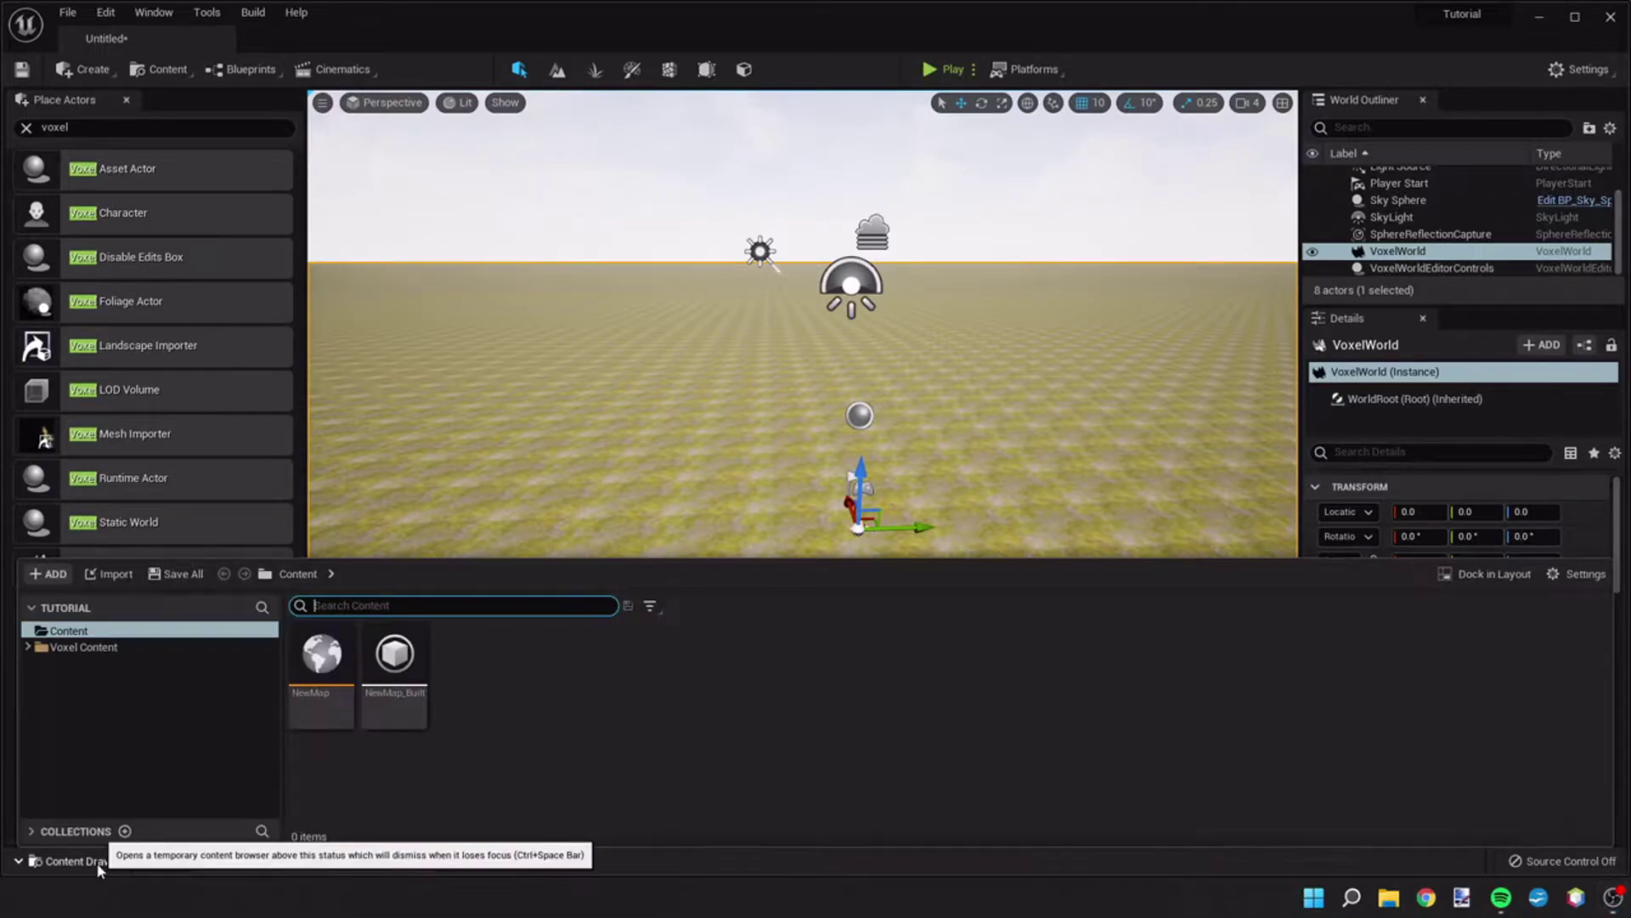
pyautogui.click(83, 647)
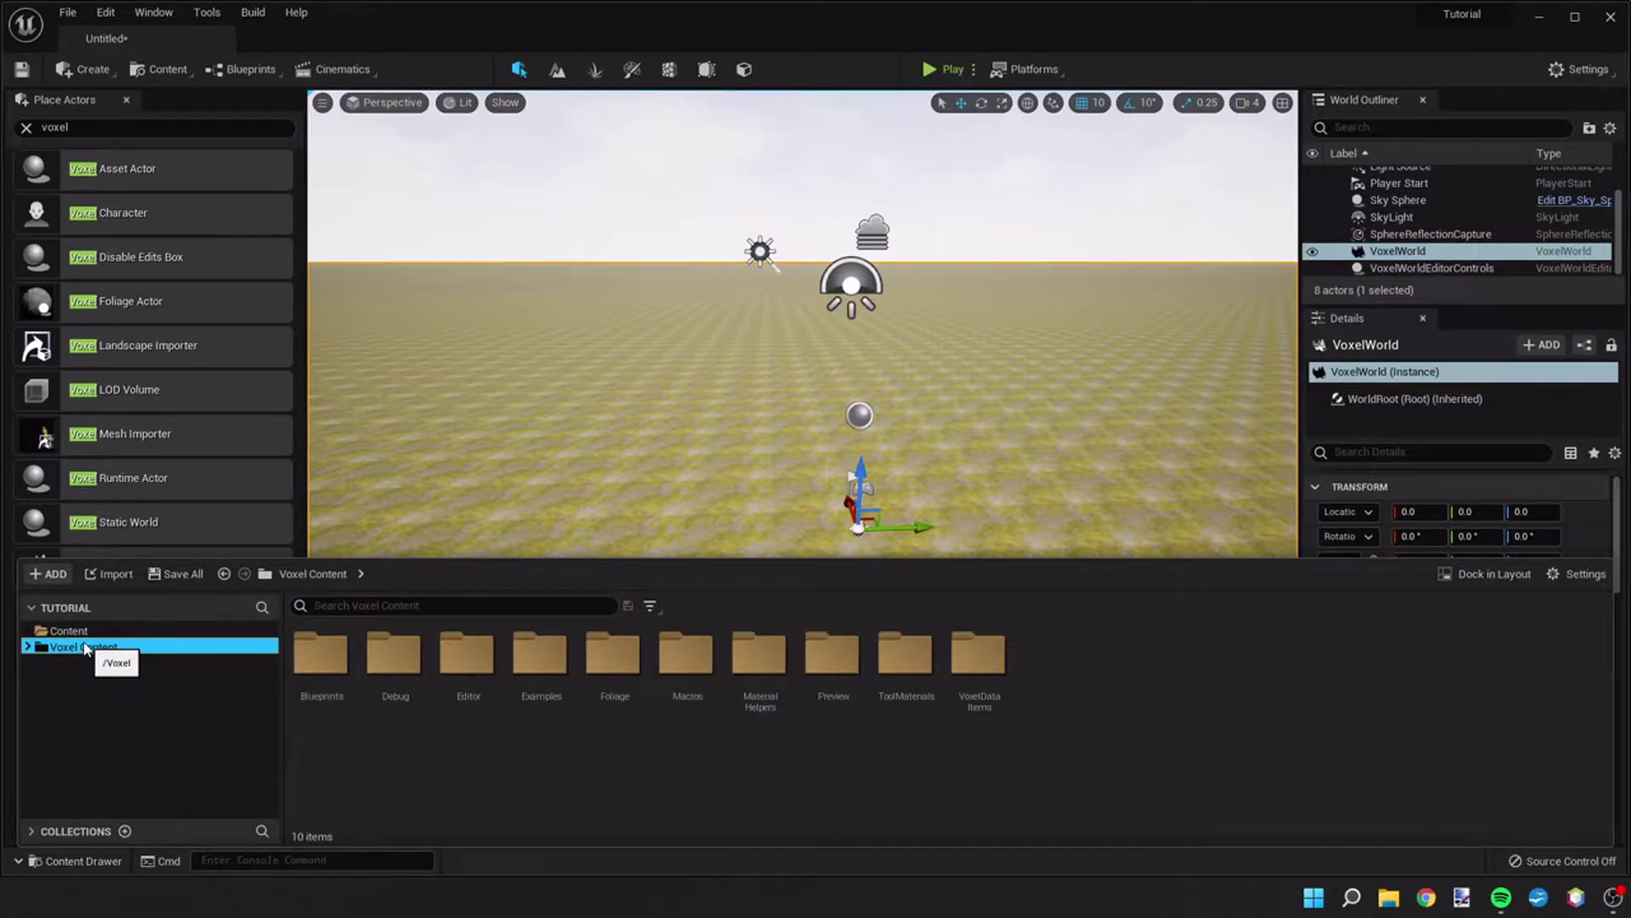
pyautogui.doubleClick(540, 656)
pyautogui.doubleClick(612, 658)
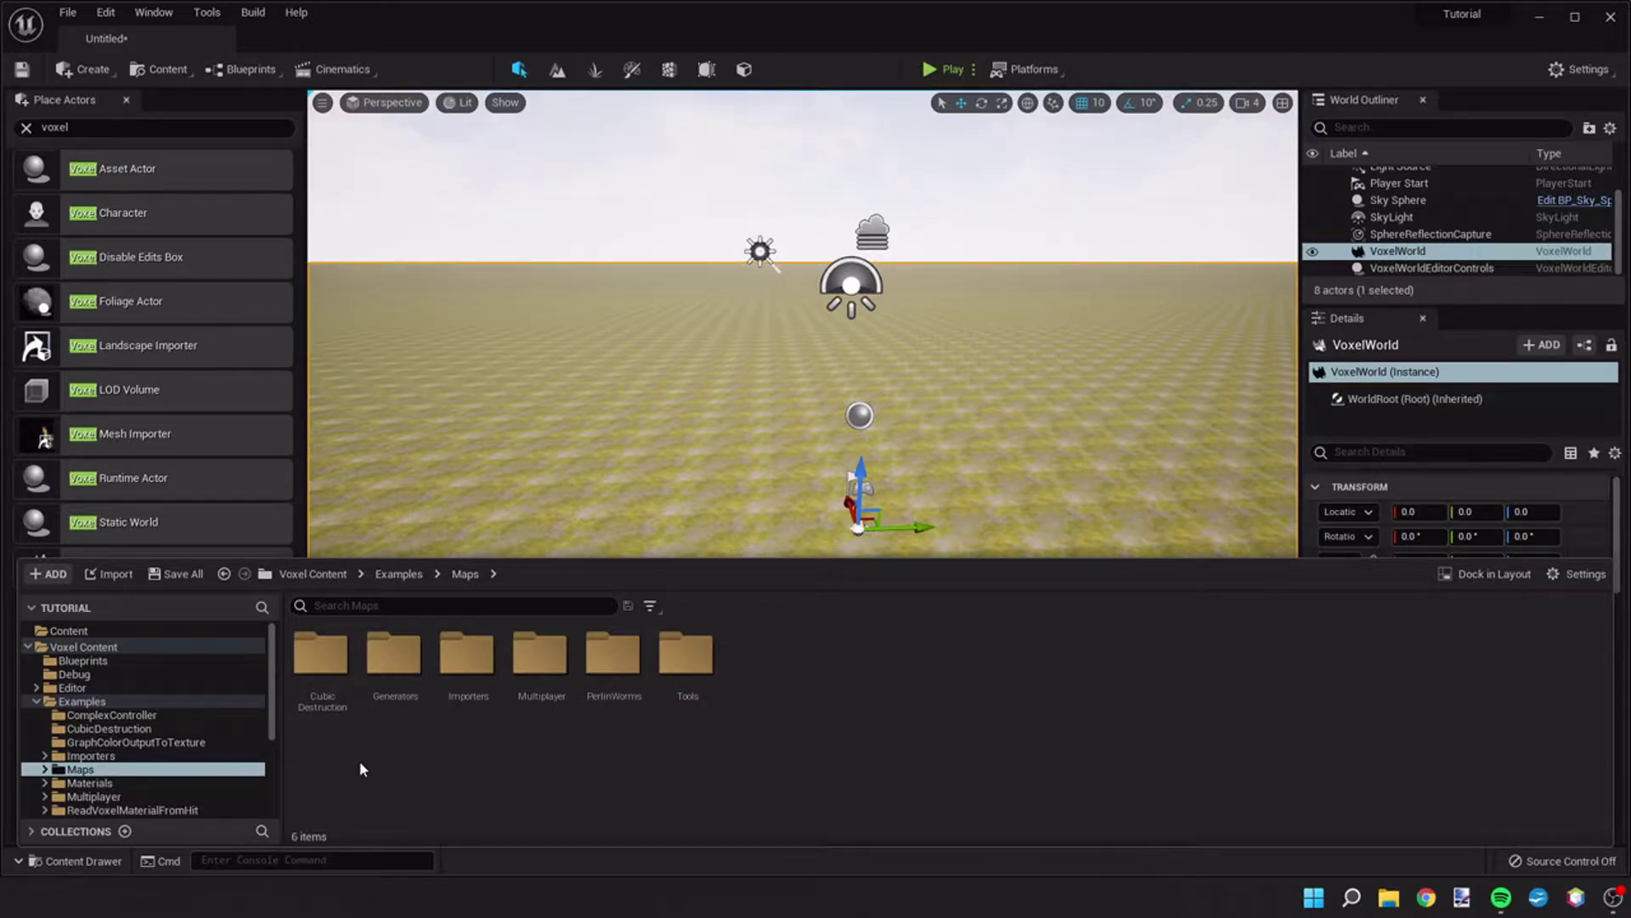
pyautogui.doubleClick(343, 698)
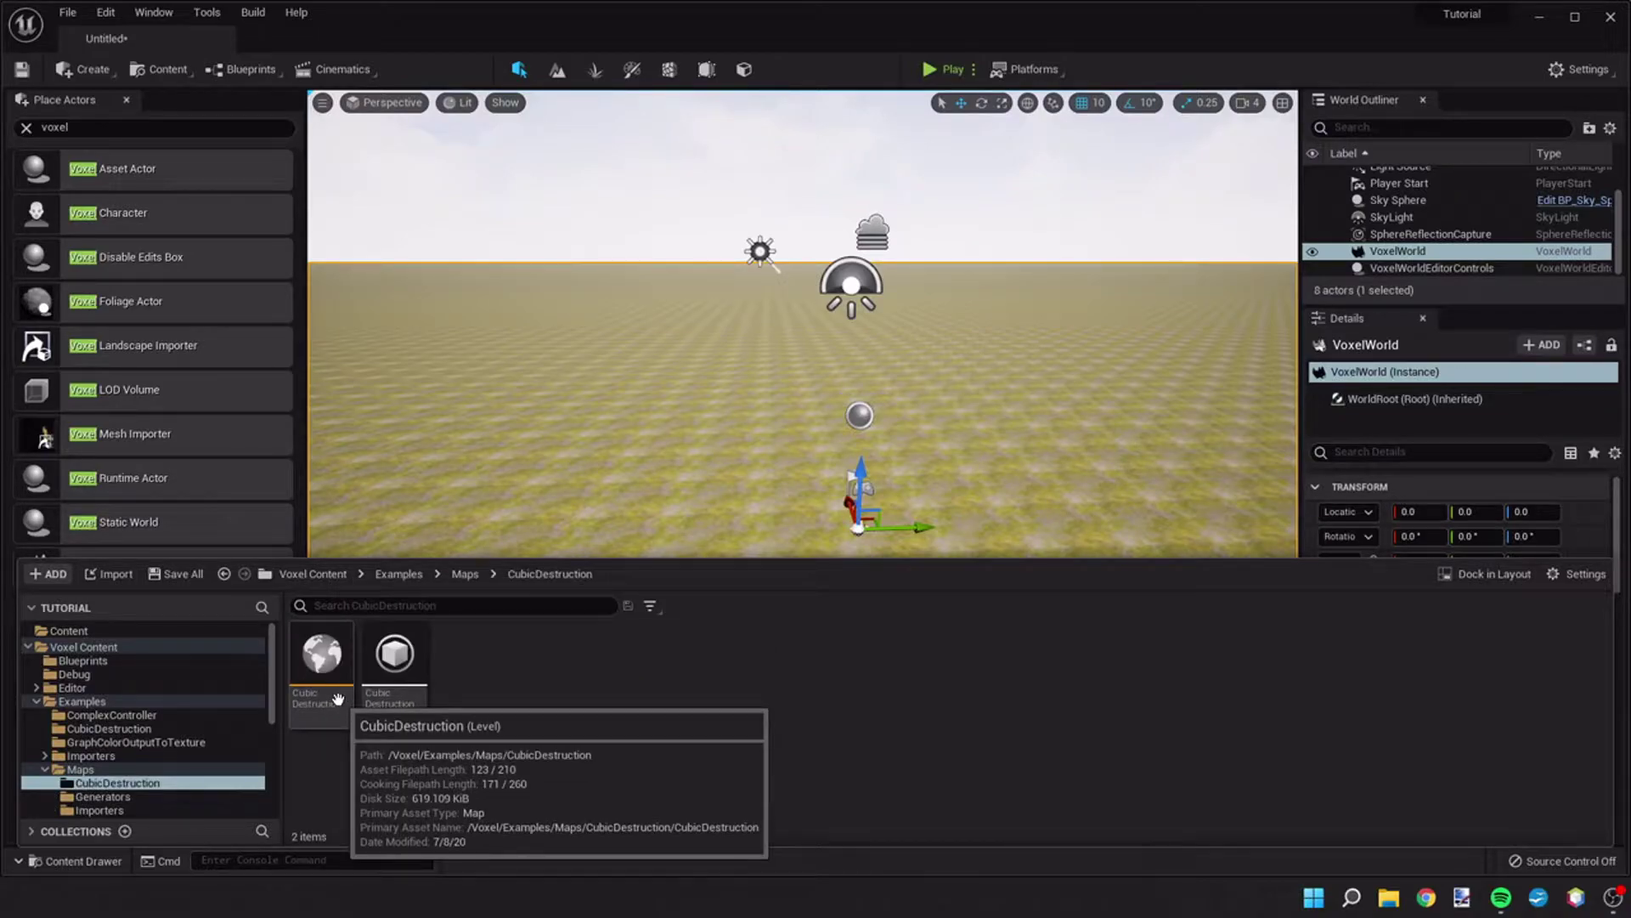
pyautogui.doubleClick(337, 698)
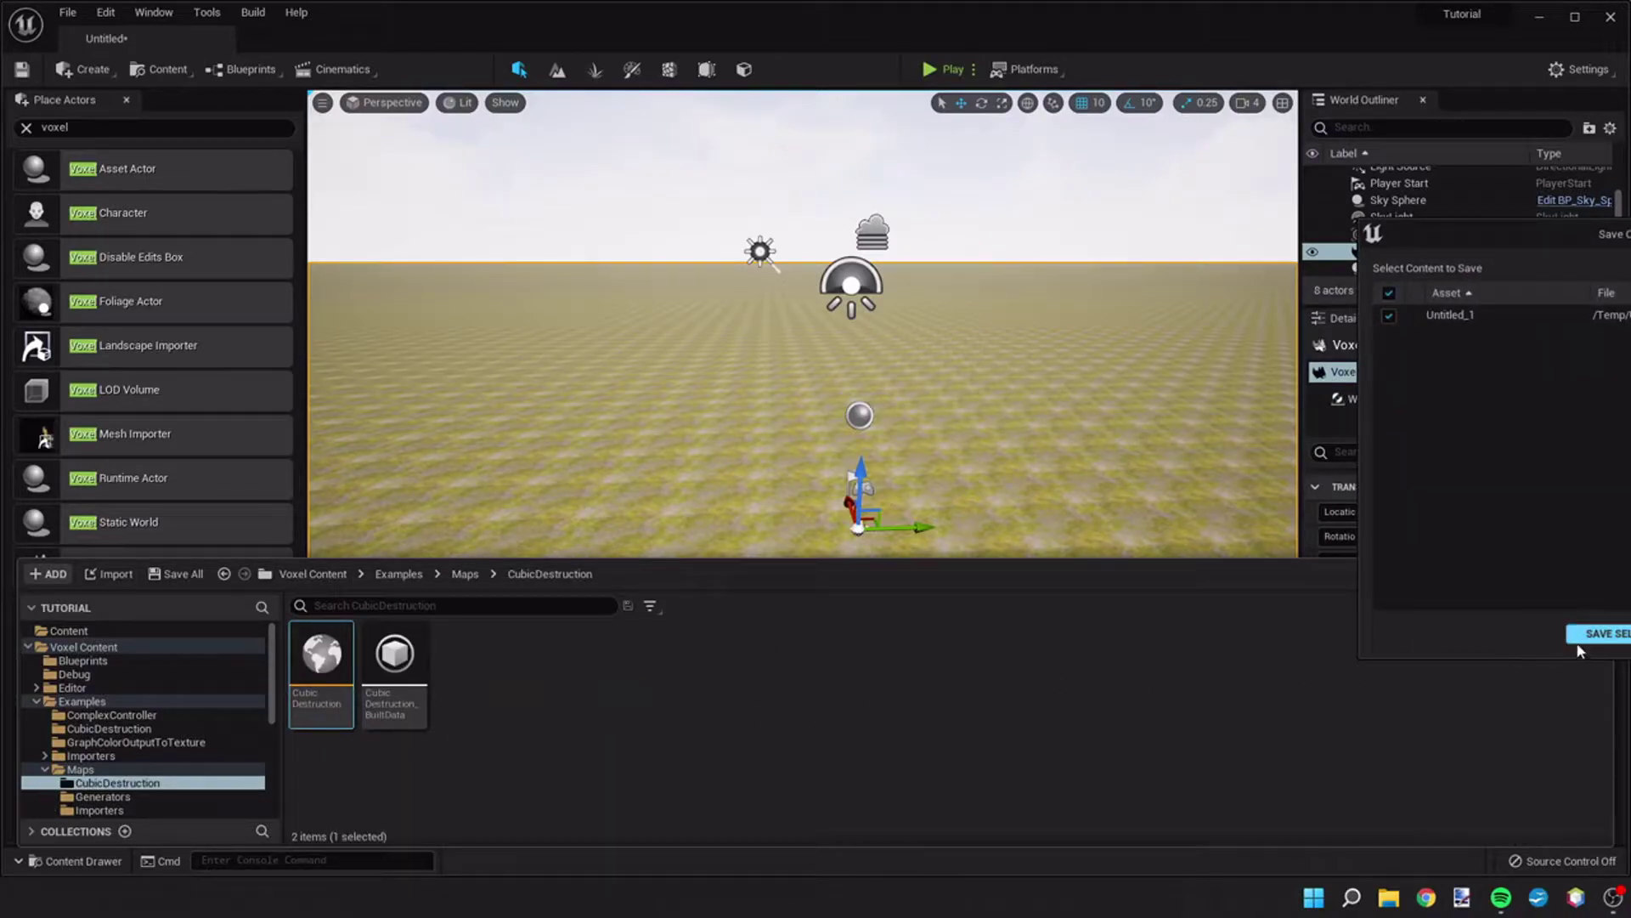
pyautogui.click(1583, 639)
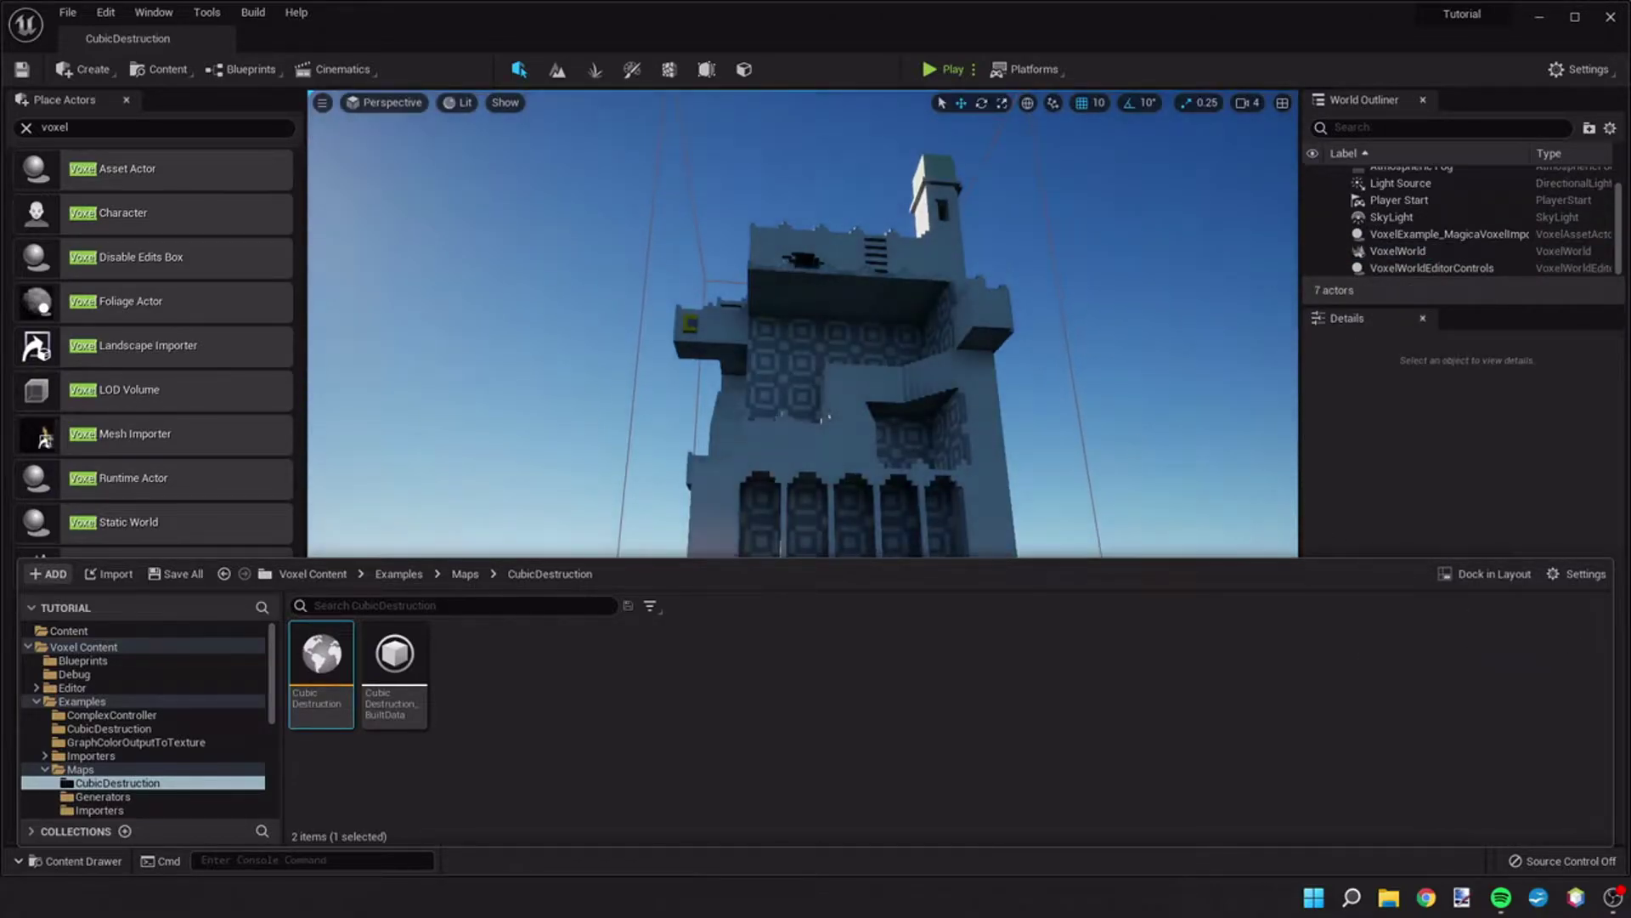
# - Play-test the castle level in a new editor window, try the first-person controls, and end the session
pyautogui.click(1021, 491)
pyautogui.moveTo(1099, 476); pyautogui.dragTo(960, 594, button='right')
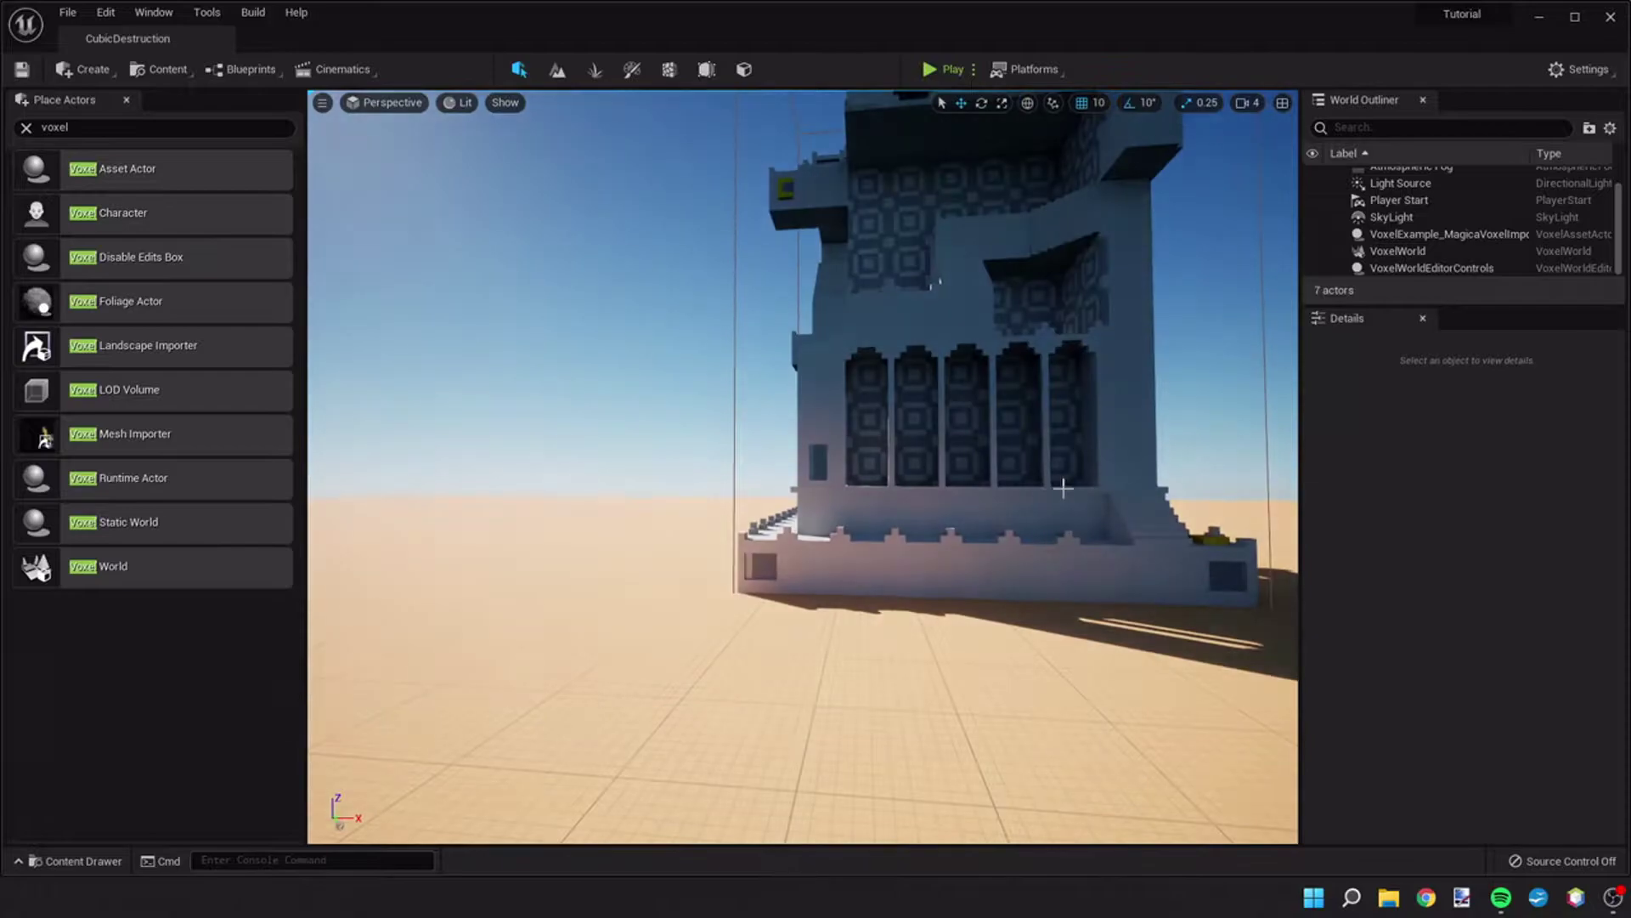
pyautogui.moveTo(1125, 474); pyautogui.dragTo(595, 476, button='right')
pyautogui.press('d')
pyautogui.moveTo(1206, 476); pyautogui.dragTo(1126, 470, button='right')
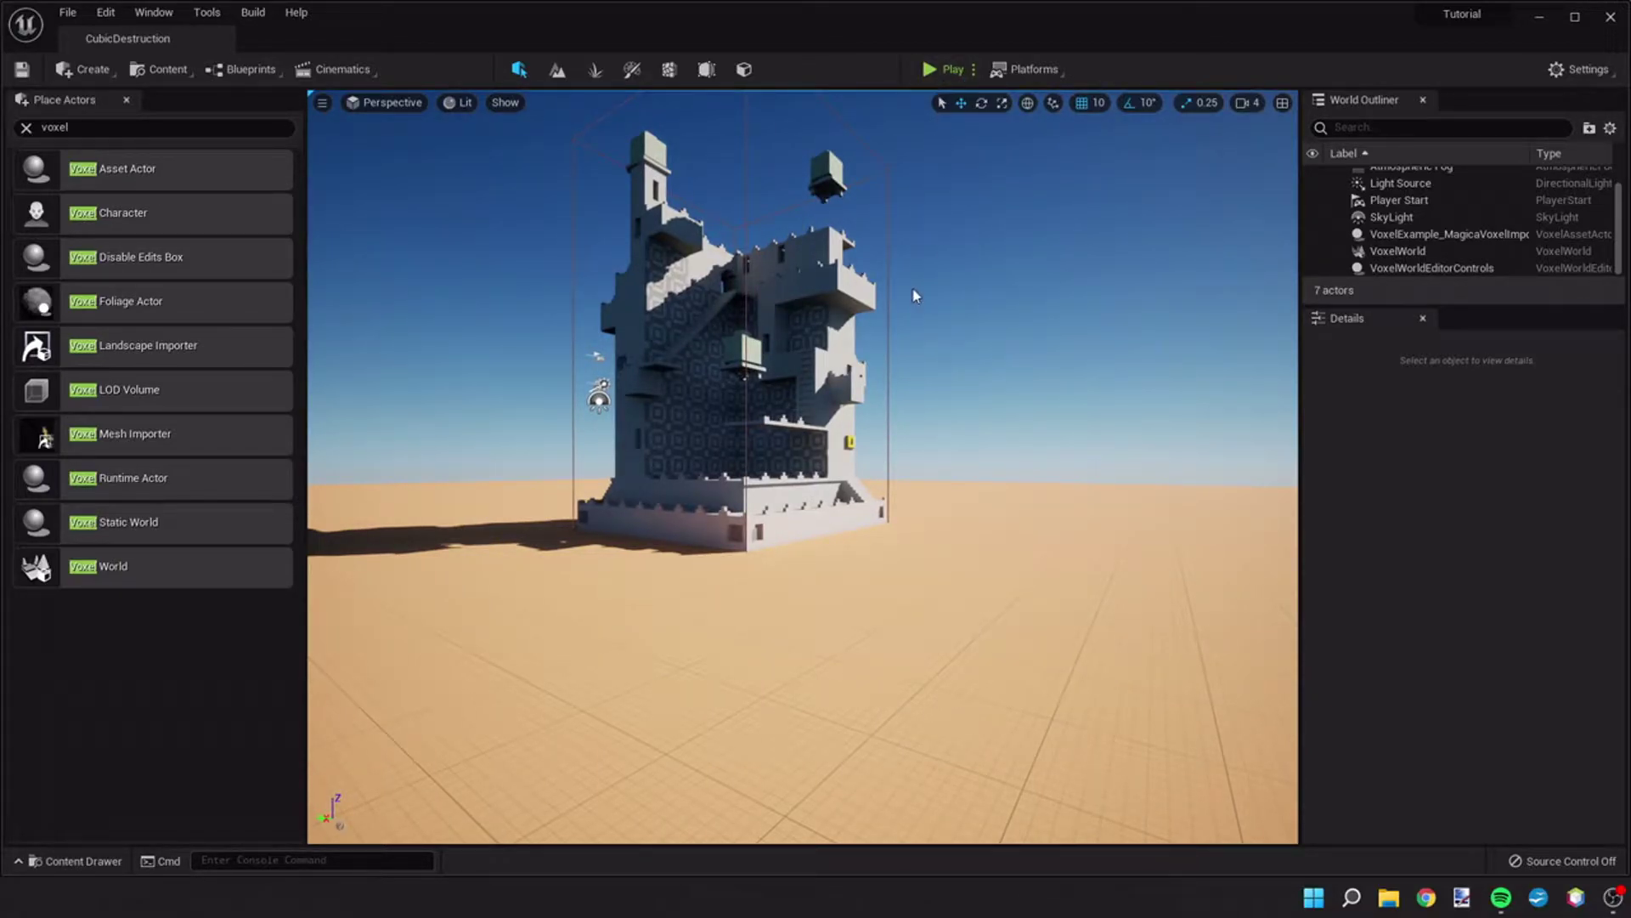
pyautogui.click(974, 70)
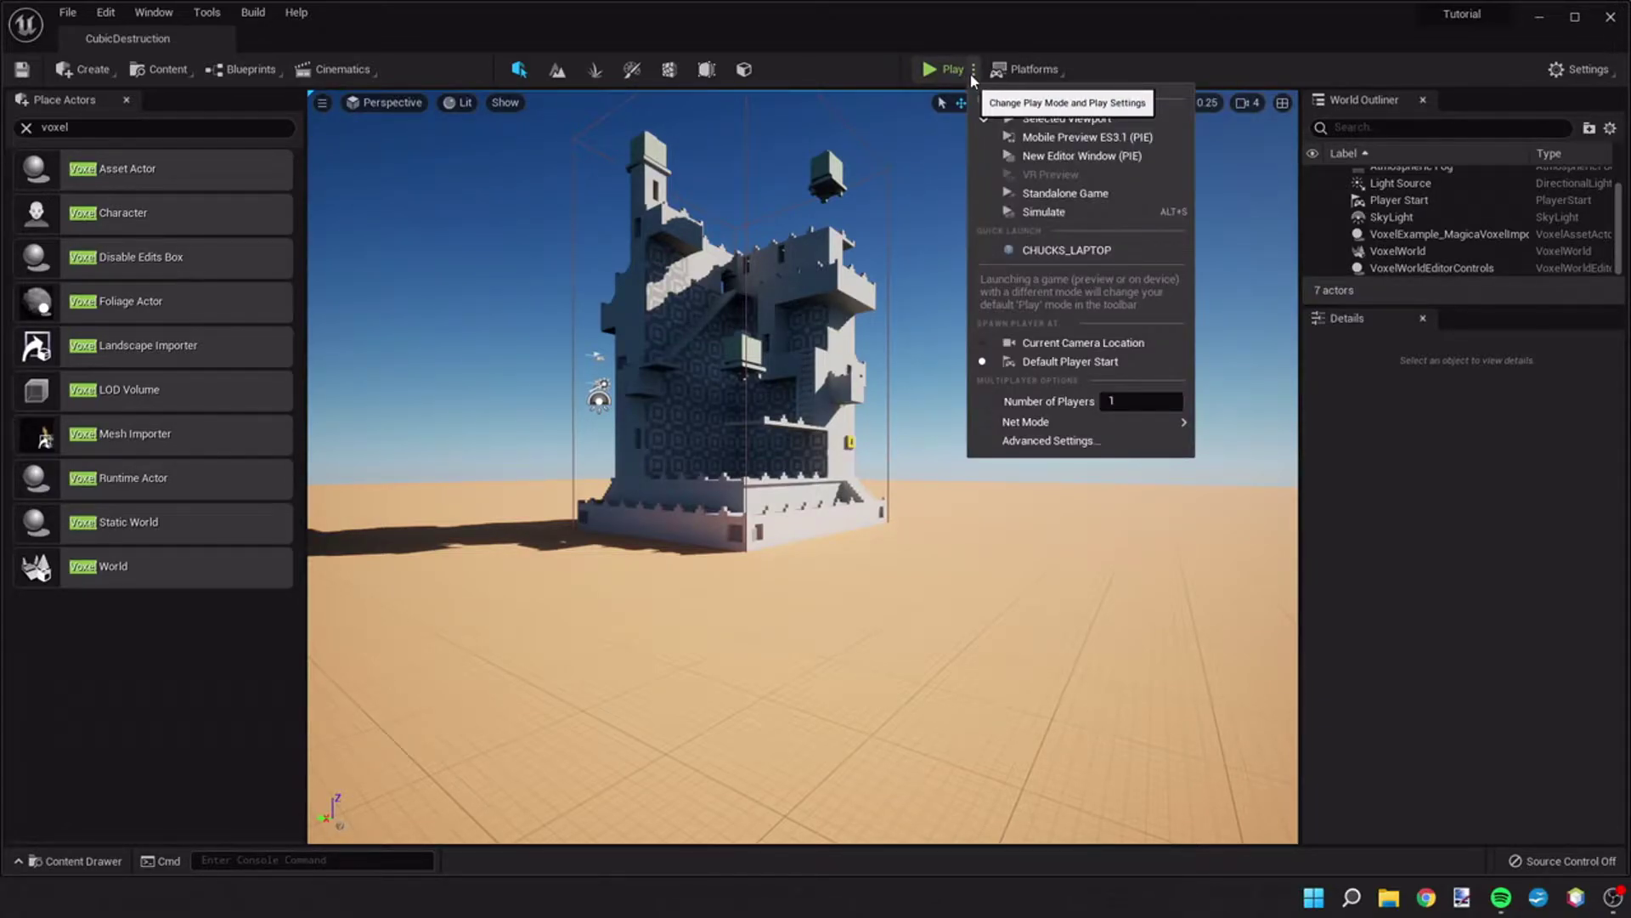
pyautogui.click(1073, 157)
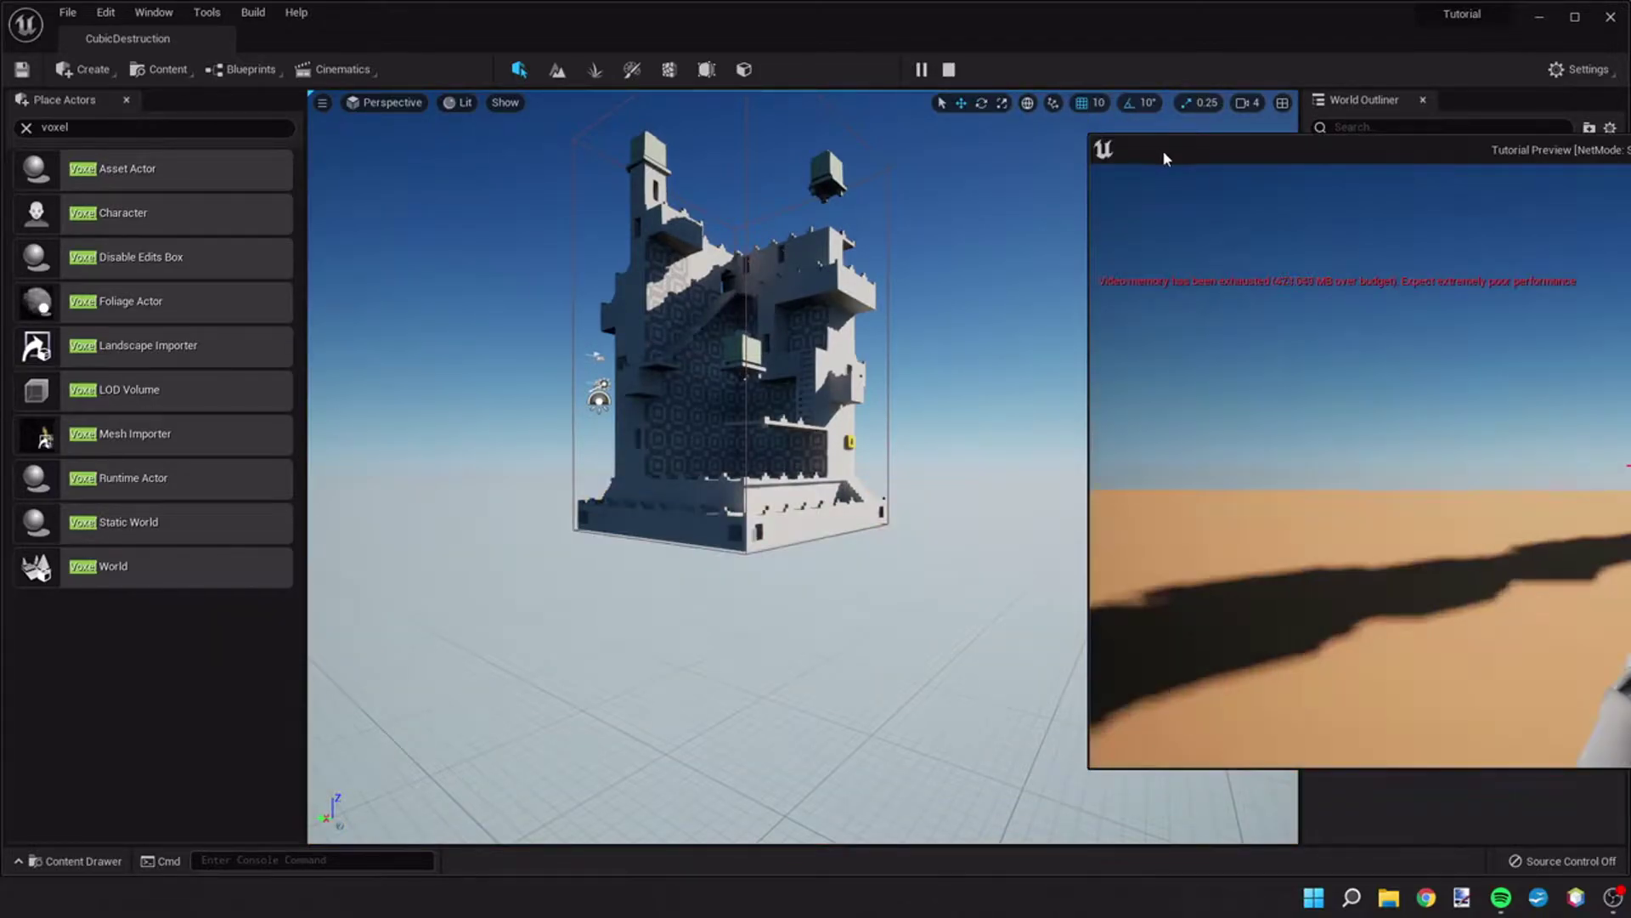
pyautogui.moveTo(1162, 150); pyautogui.dragTo(319, 99)
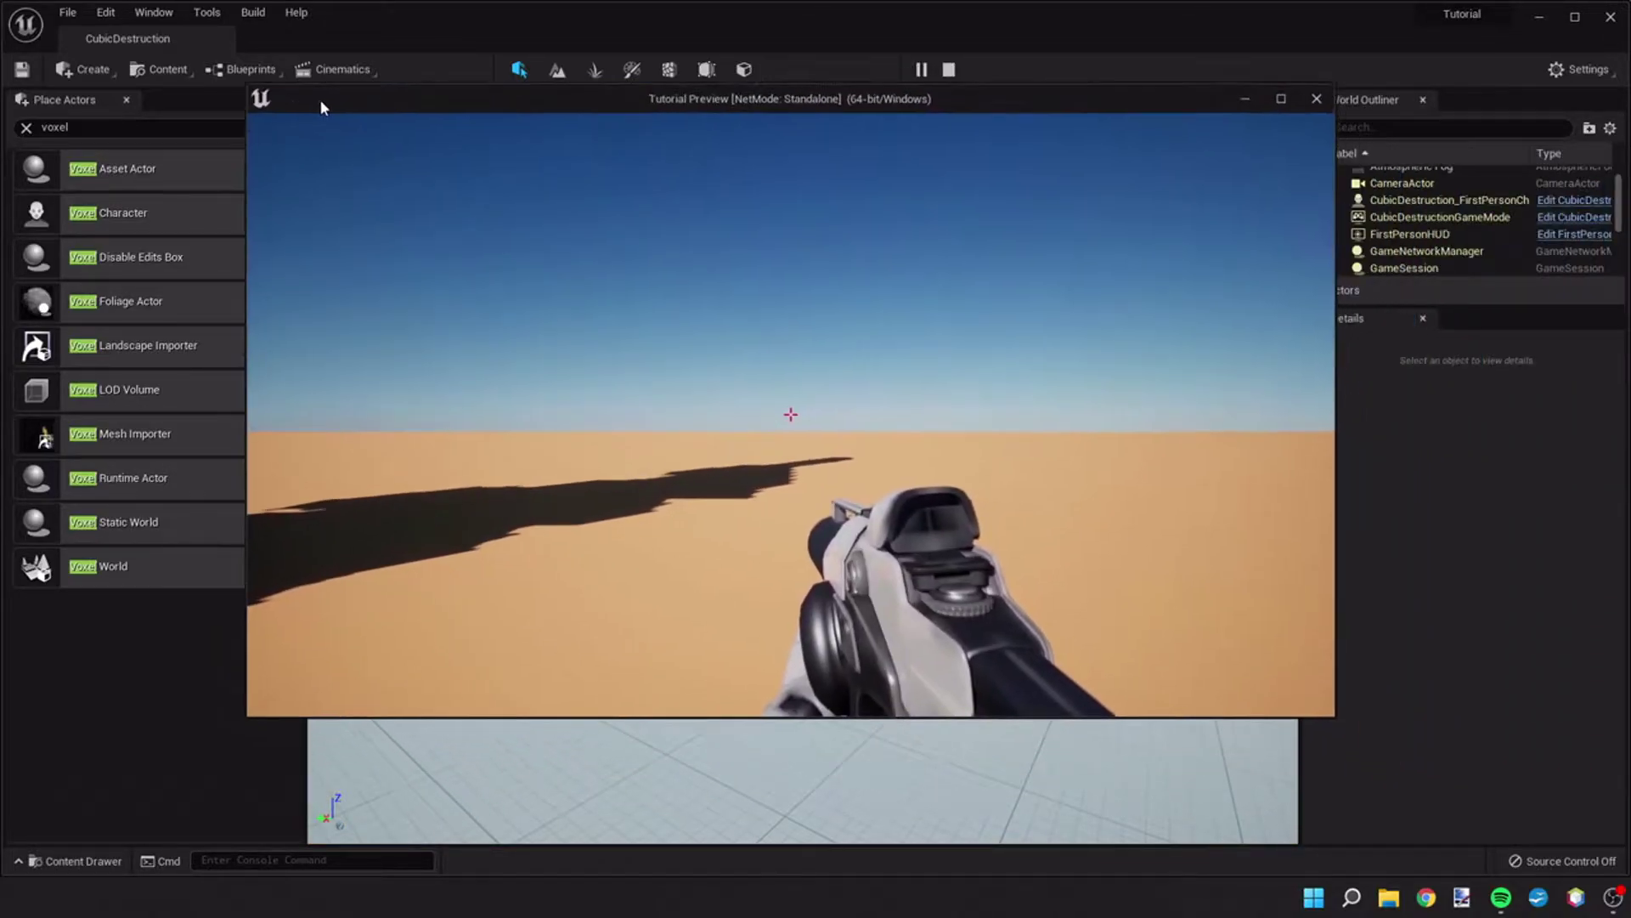
pyautogui.click(833, 371)
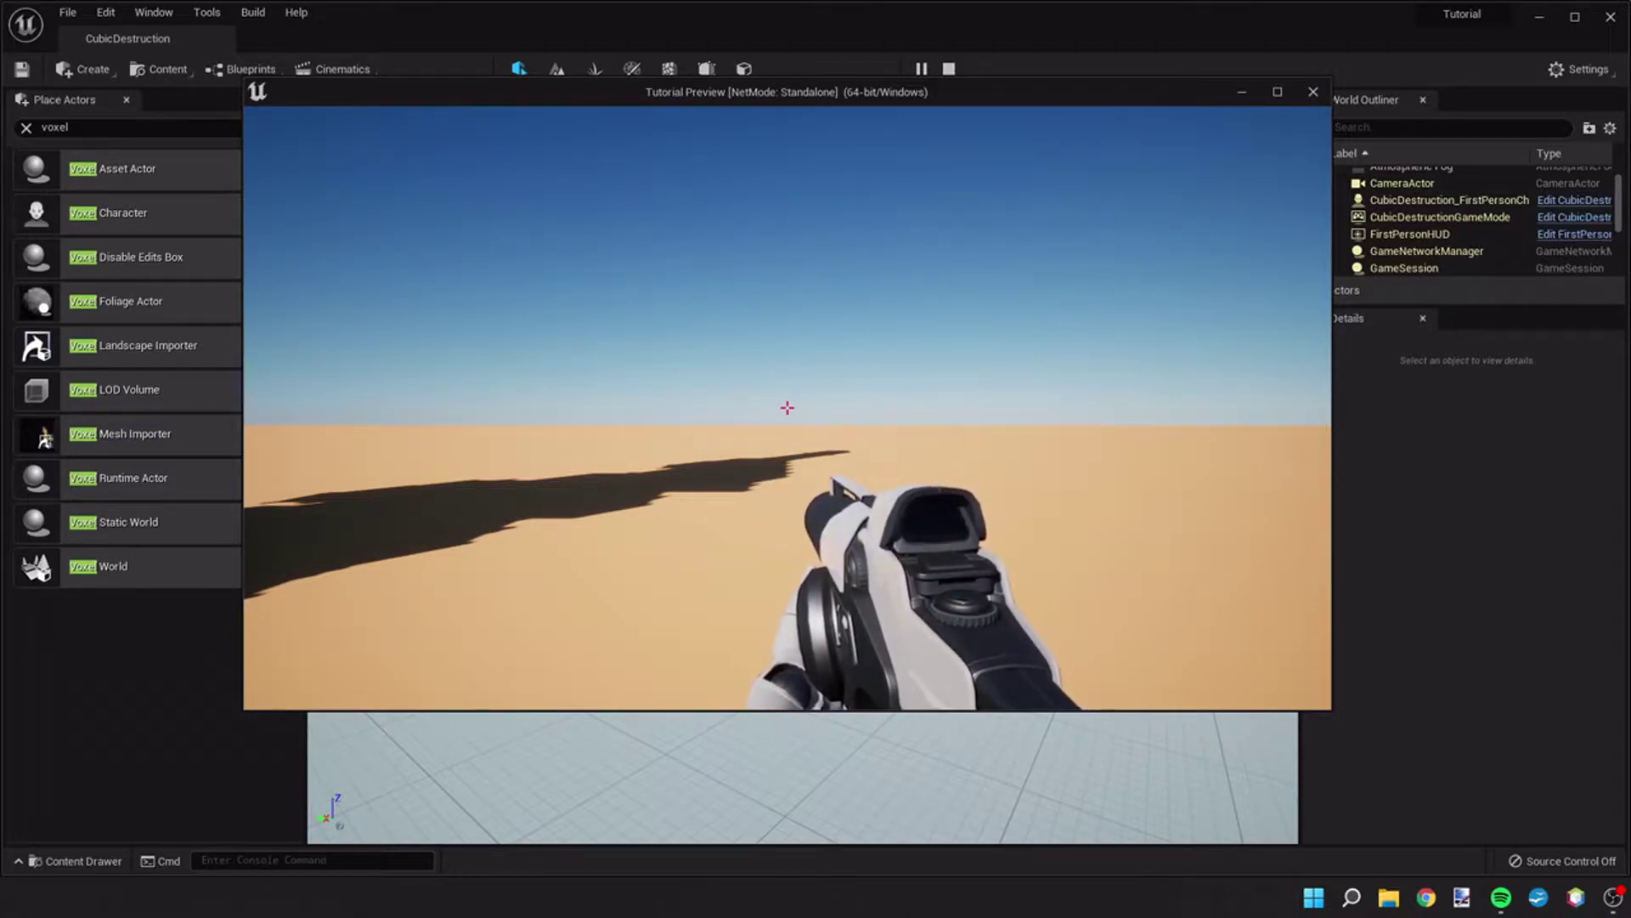
pyautogui.press('Escape')
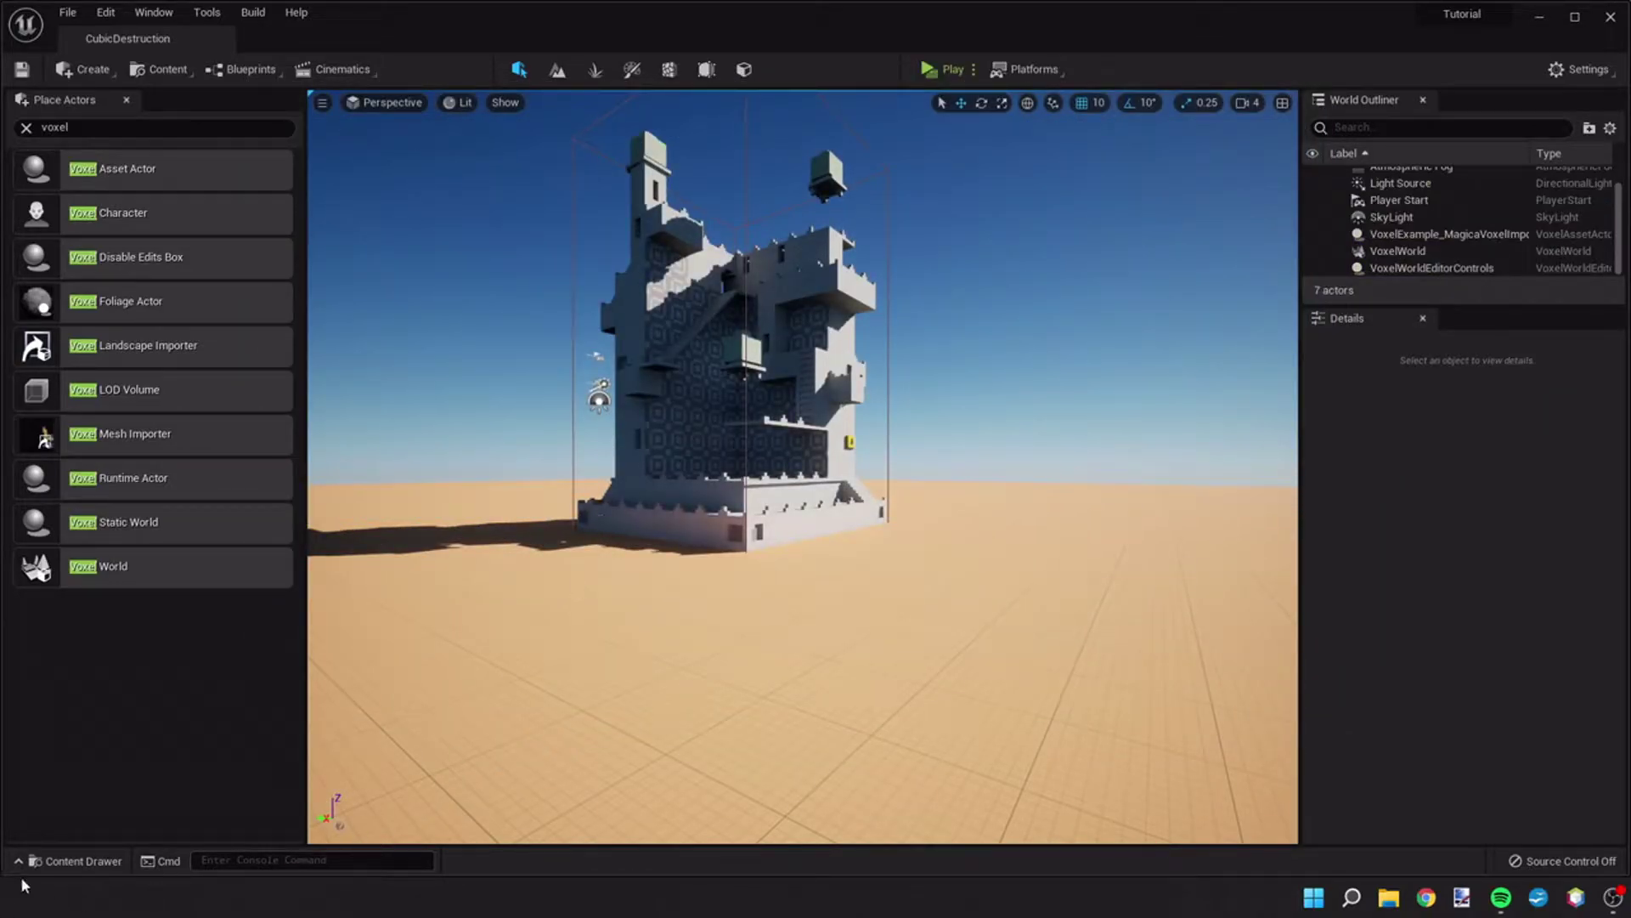
# - Search Voxel Content for "cha" and open the CubicDestruction_FirstPersonCharacter blueprint docked beside the level
pyautogui.click(60, 860)
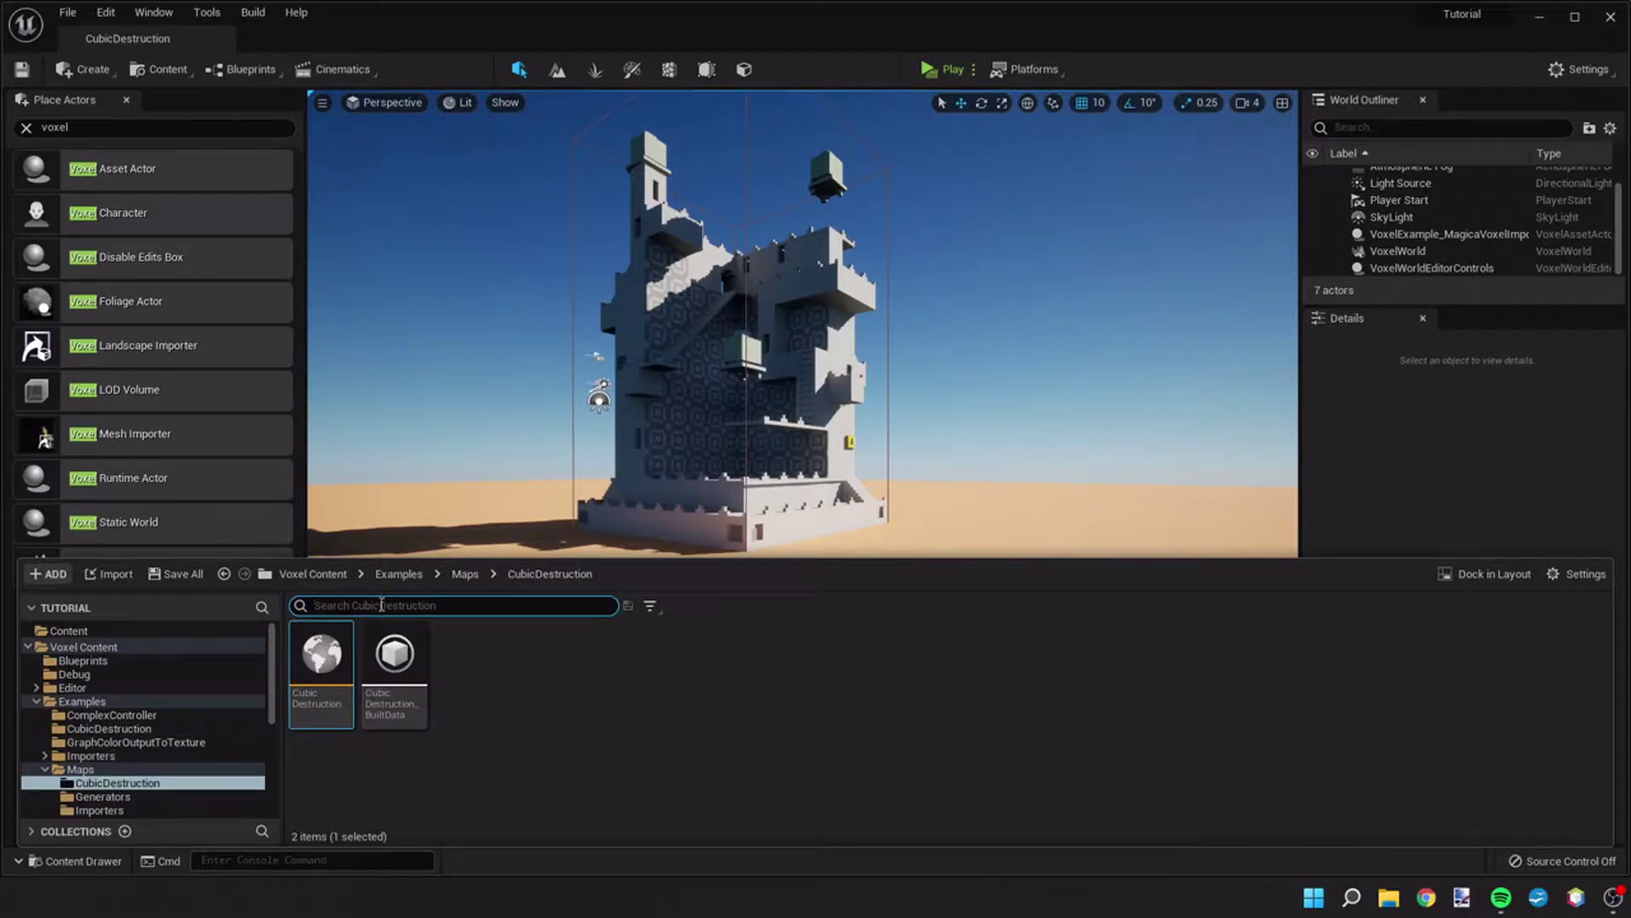
pyautogui.write('char')
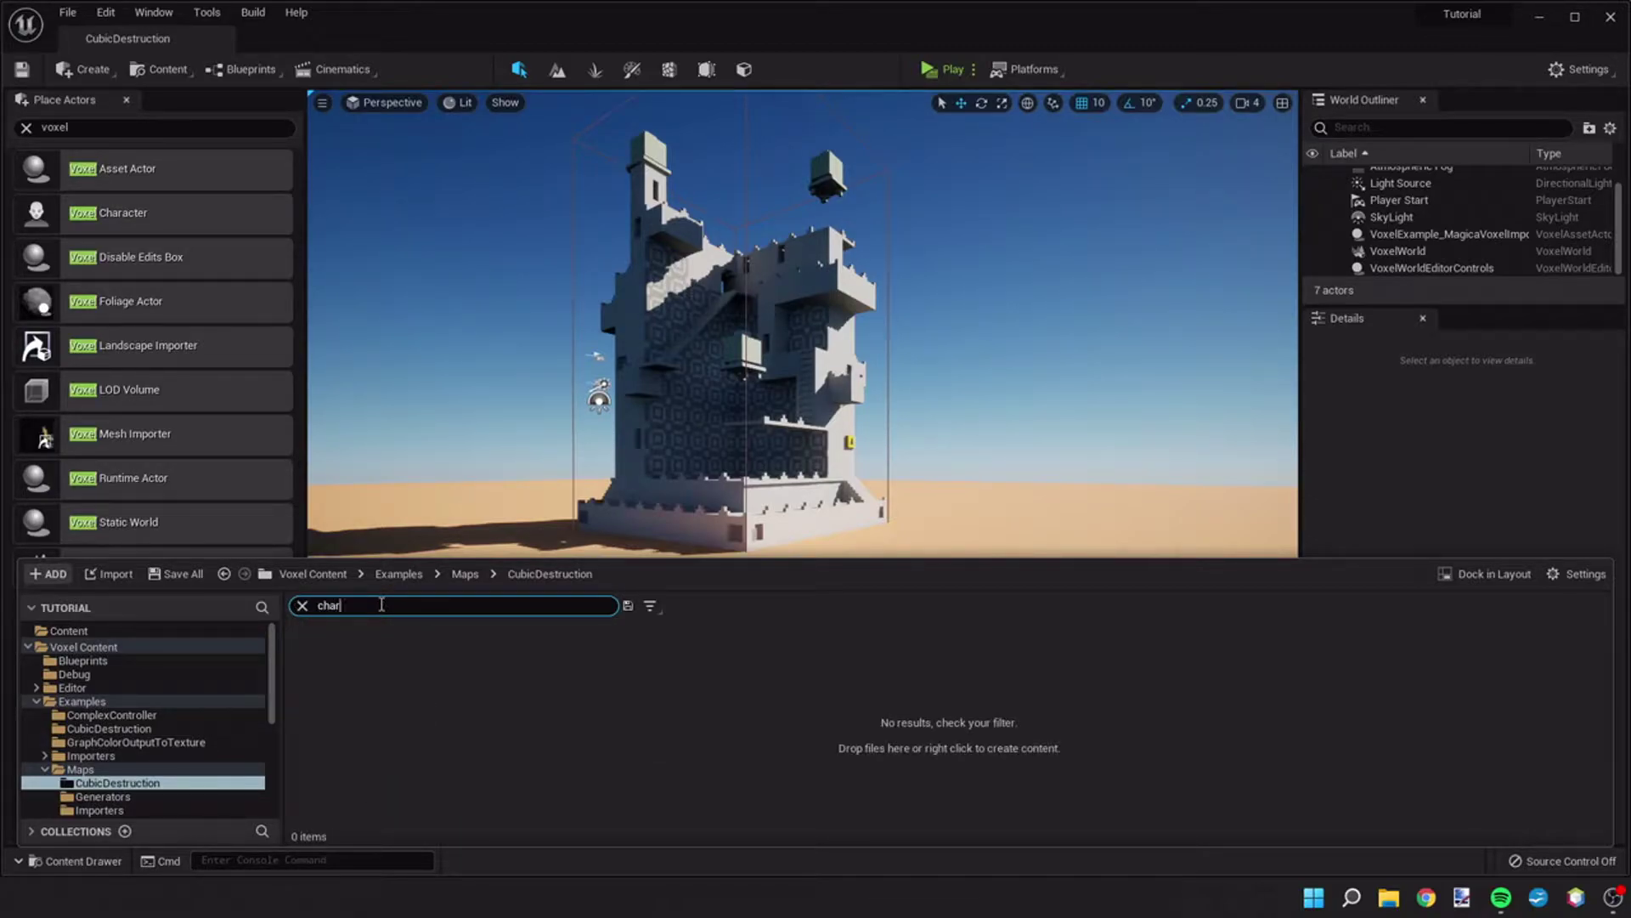
pyautogui.press('BackSpace')
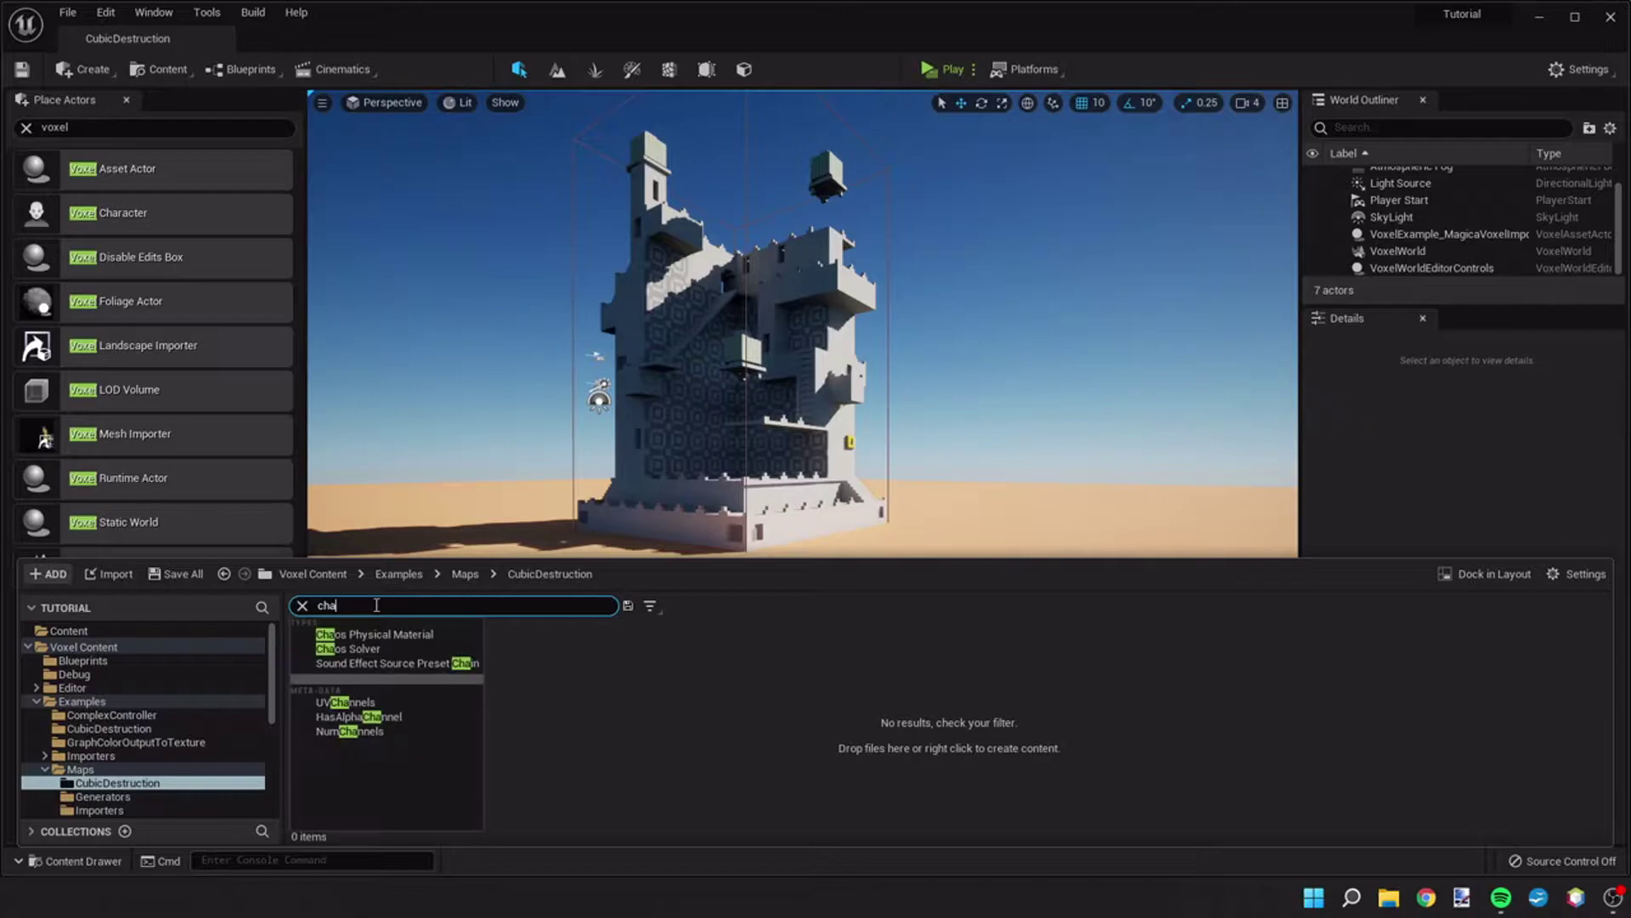
pyautogui.click(328, 575)
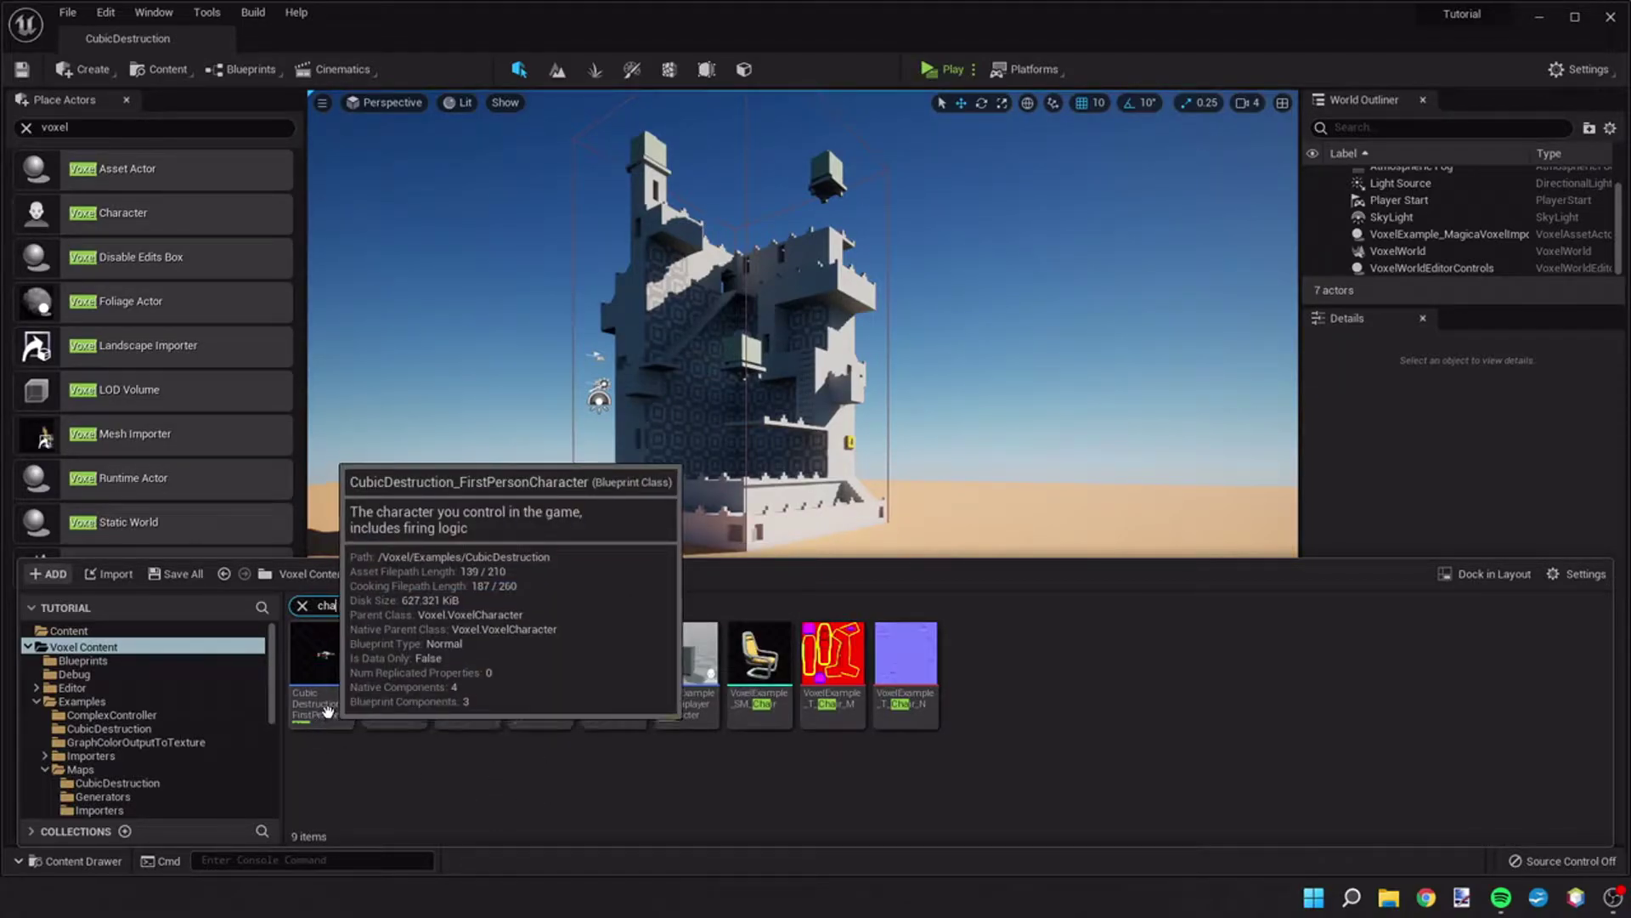
pyautogui.doubleClick(328, 715)
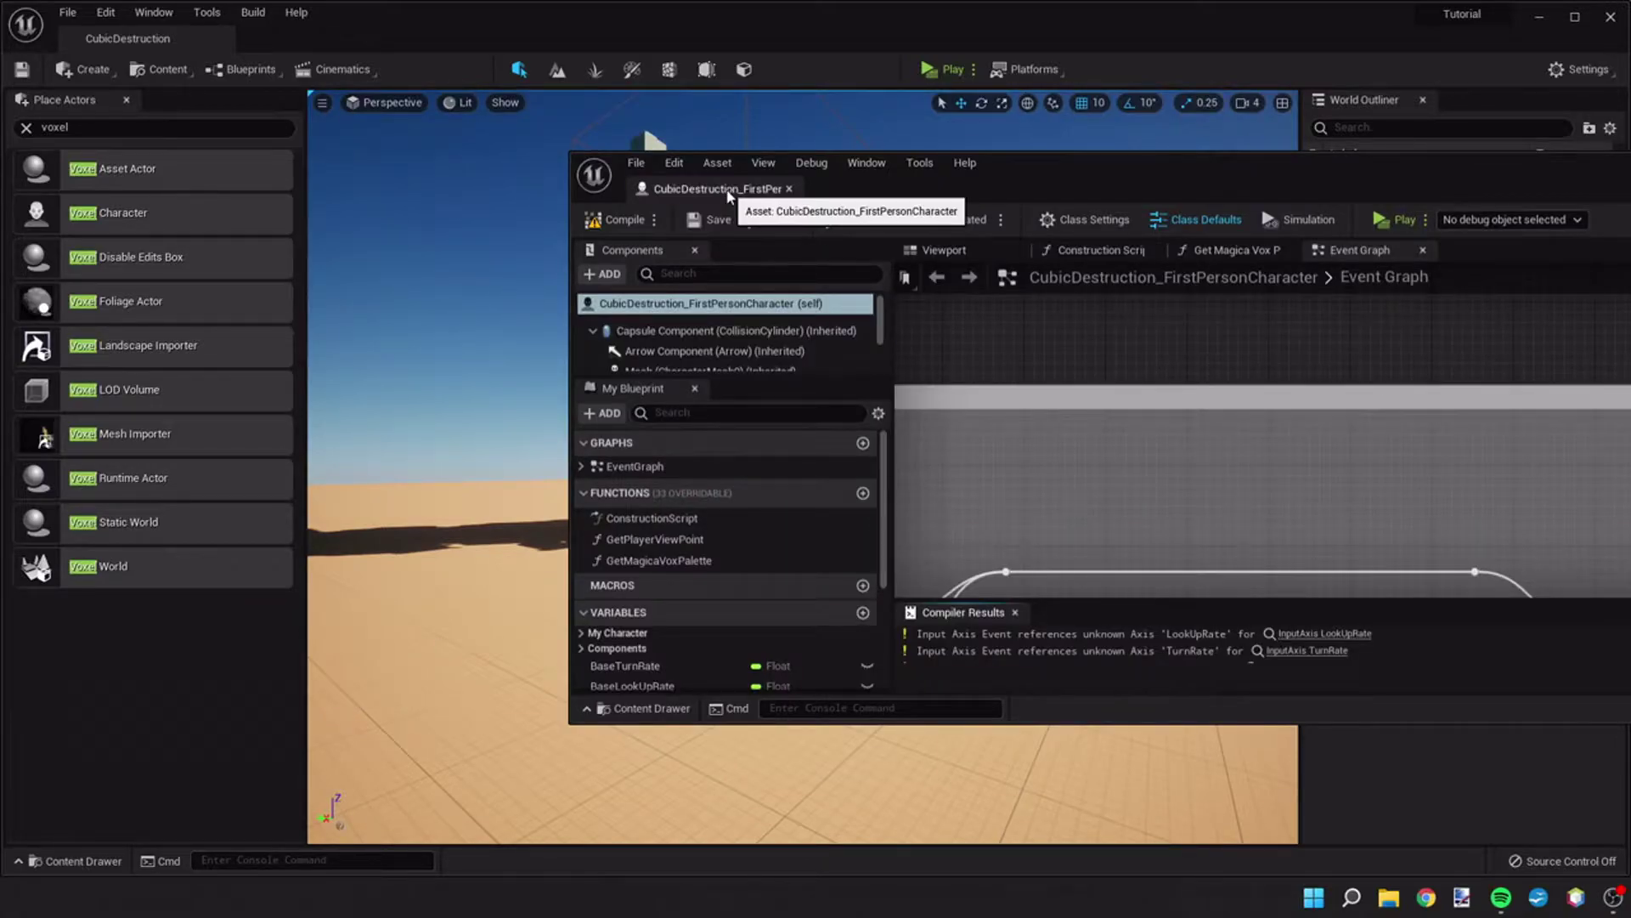
pyautogui.moveTo(714, 192); pyautogui.dragTo(474, 31)
# - Examine the blueprint's Event Graph for the mouse, movement and jump input events and their warnings
pyautogui.scroll(2, 577, 422)
pyautogui.scroll(-4, 577, 422)
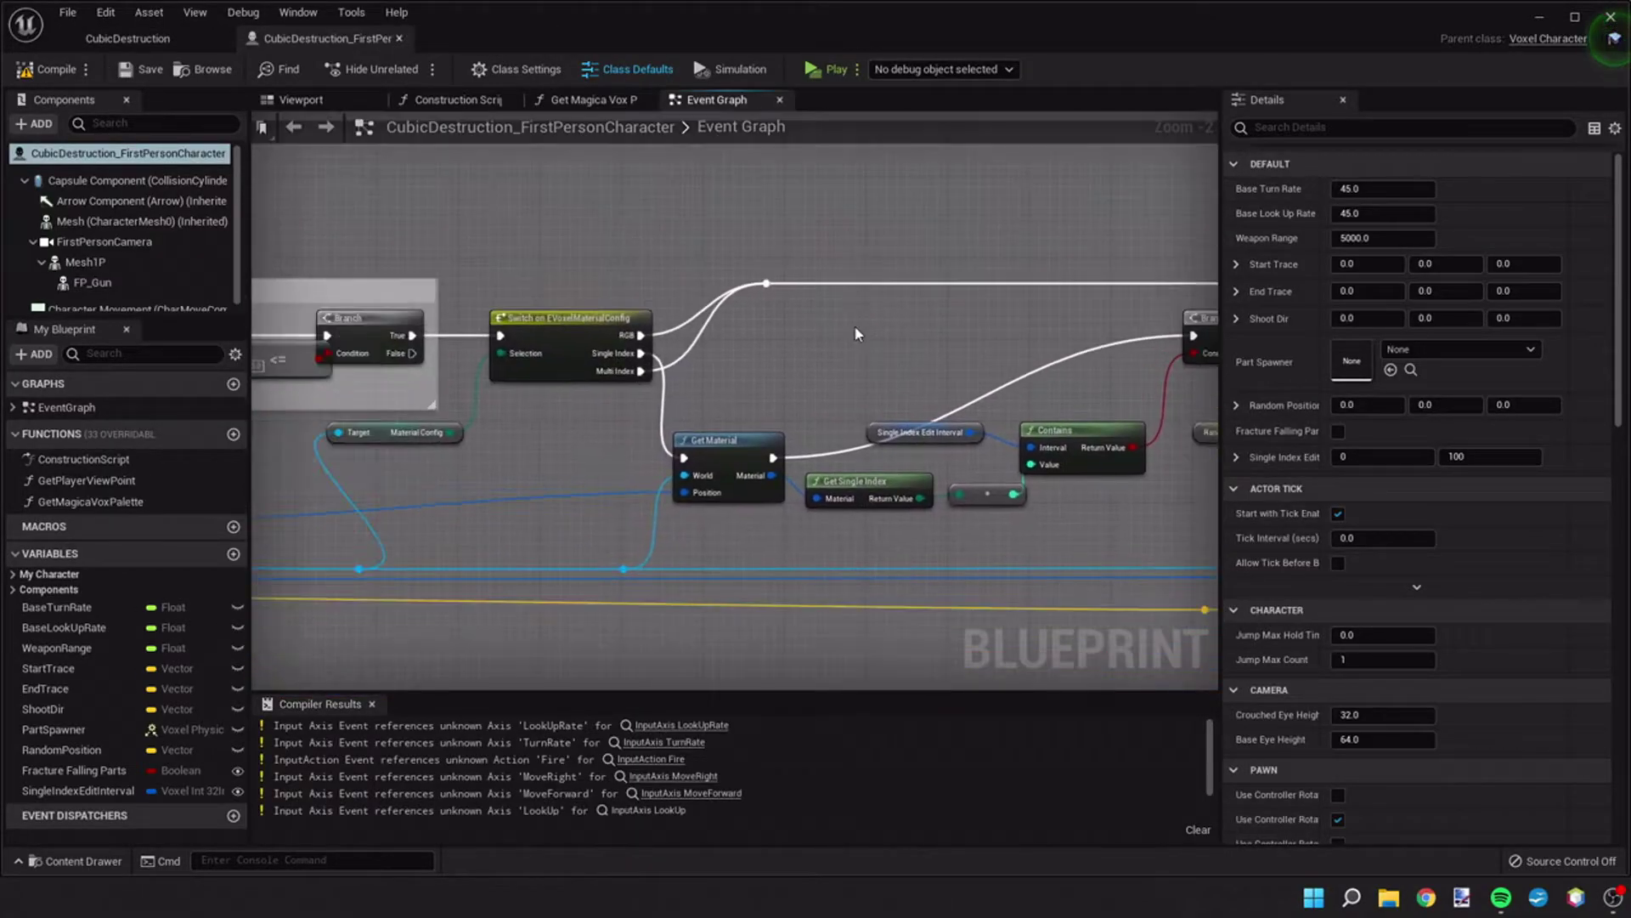
pyautogui.moveTo(1146, 355); pyautogui.dragTo(1148, 289, button='right')
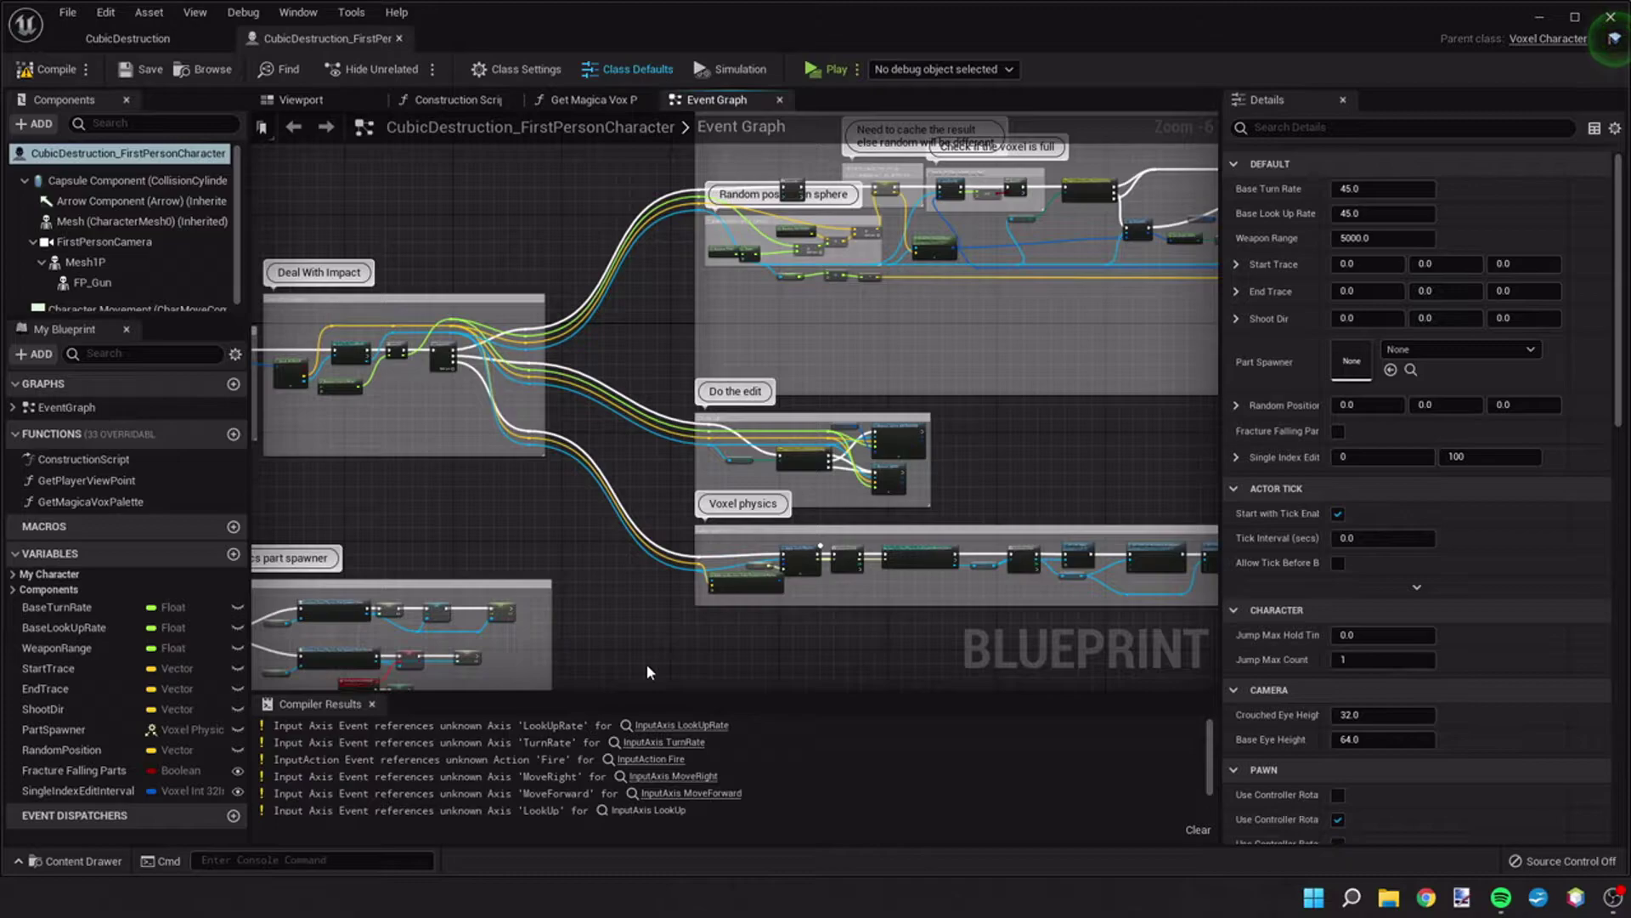
pyautogui.moveTo(797, 318); pyautogui.dragTo(253, 363, button='right')
pyautogui.scroll(-3, 930, 358)
pyautogui.scroll(-1, 931, 364)
pyautogui.moveTo(716, 457); pyautogui.dragTo(1215, 461, button='right')
pyautogui.moveTo(381, 525); pyautogui.dragTo(828, 564, button='right')
pyautogui.scroll(10, 759, 463)
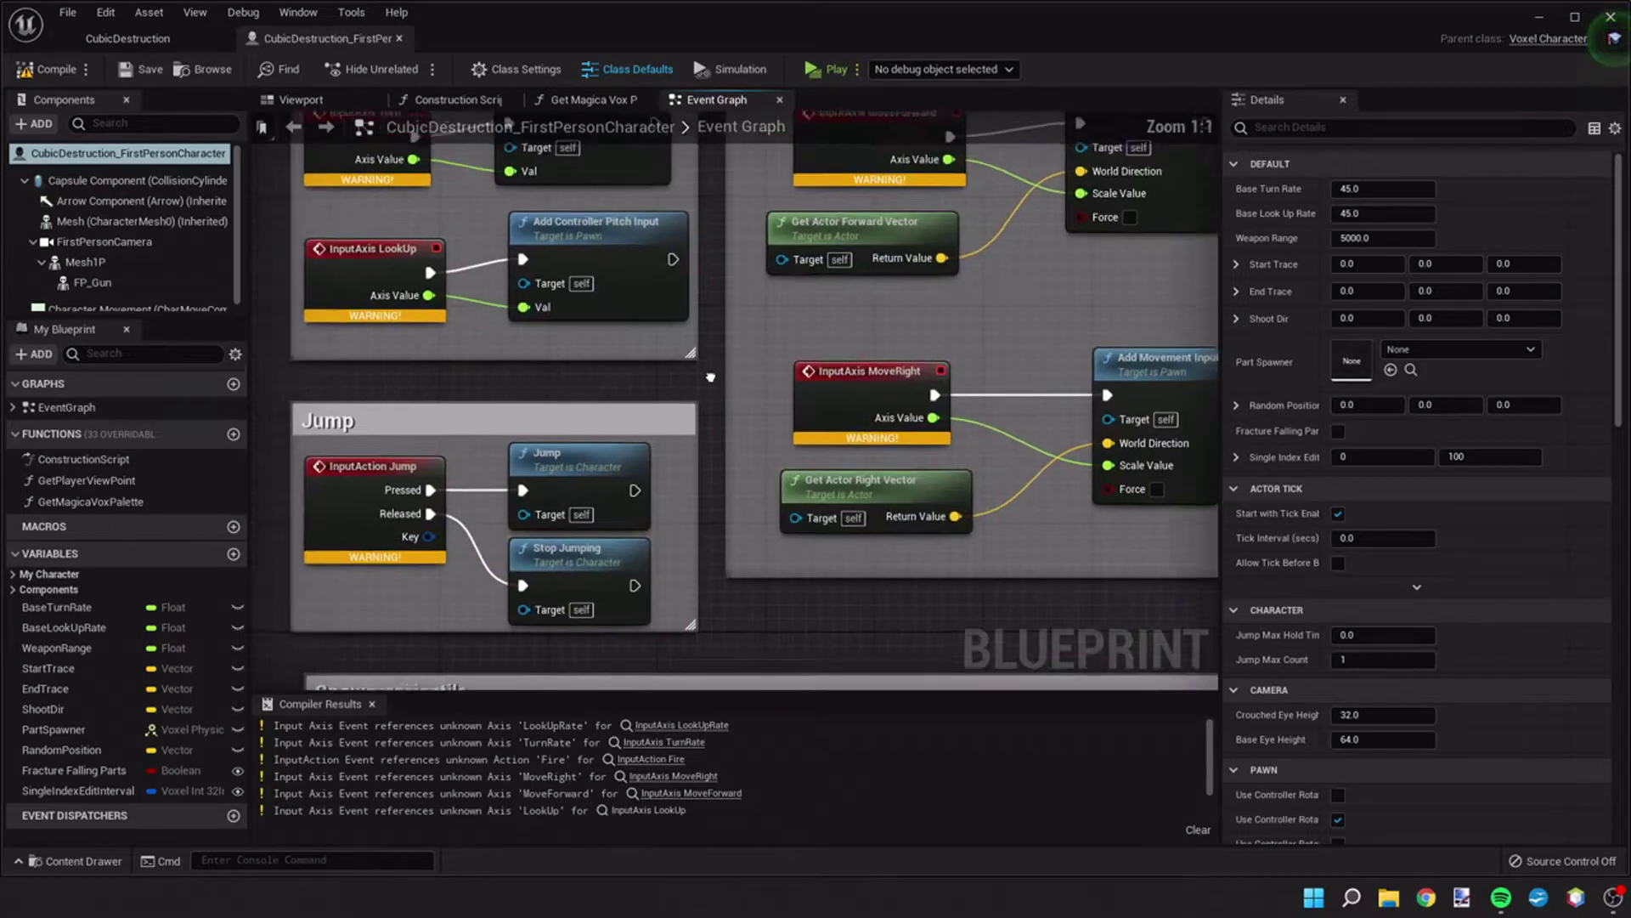
pyautogui.moveTo(826, 382); pyautogui.dragTo(857, 523, button='right')
pyautogui.moveTo(877, 313); pyautogui.dragTo(820, 352, button='right')
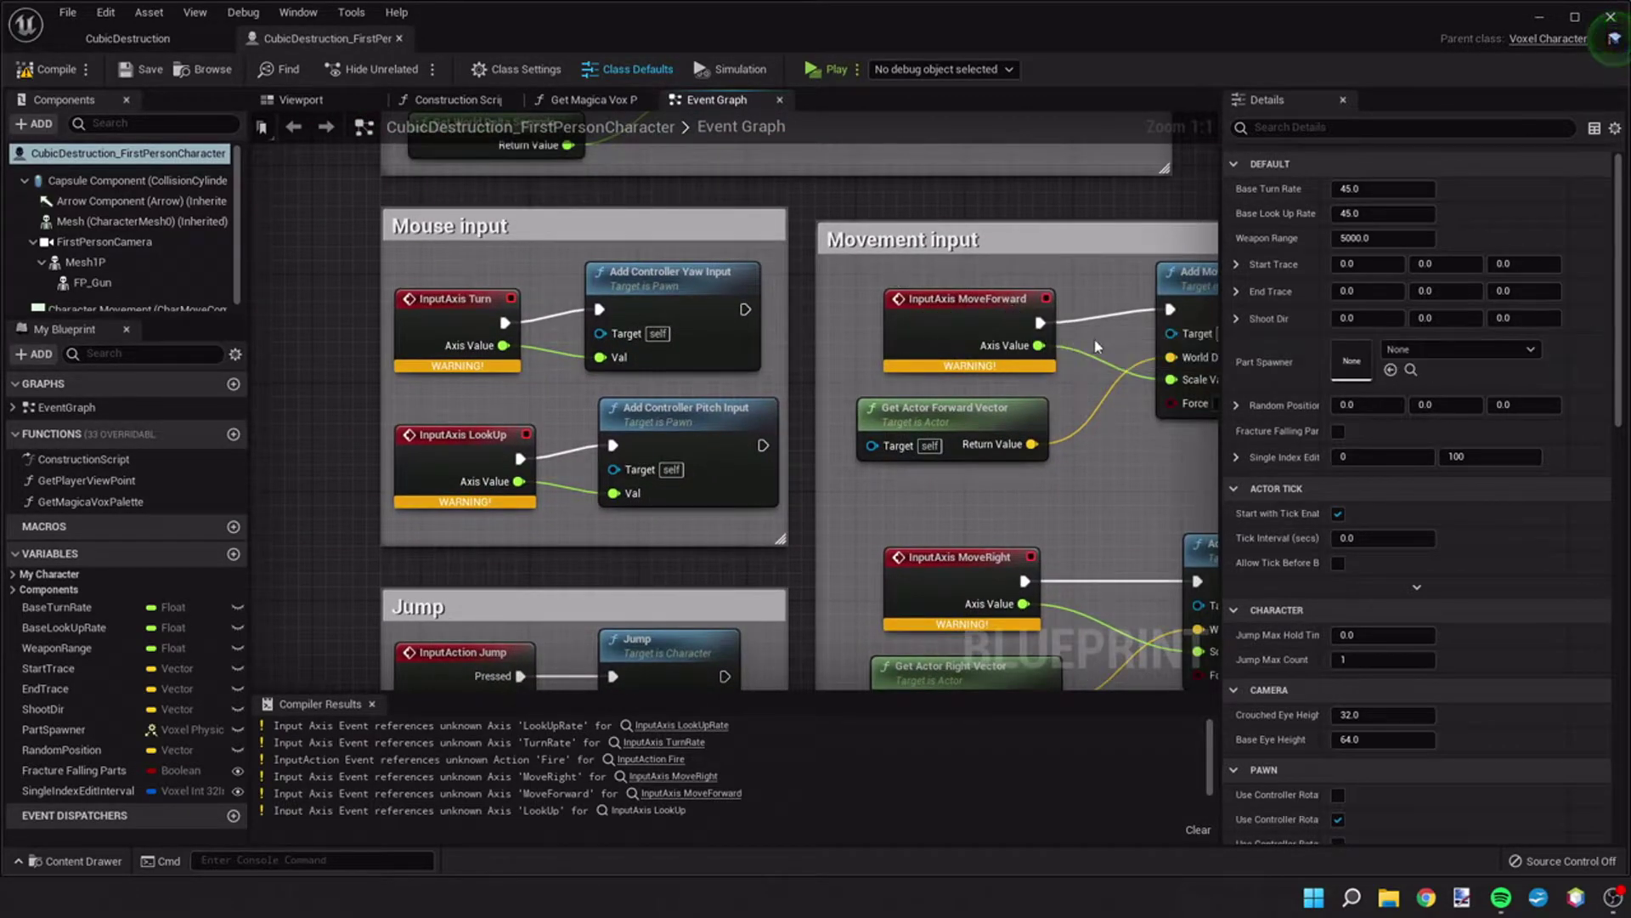
pyautogui.moveTo(1095, 339); pyautogui.dragTo(991, 337, button='right')
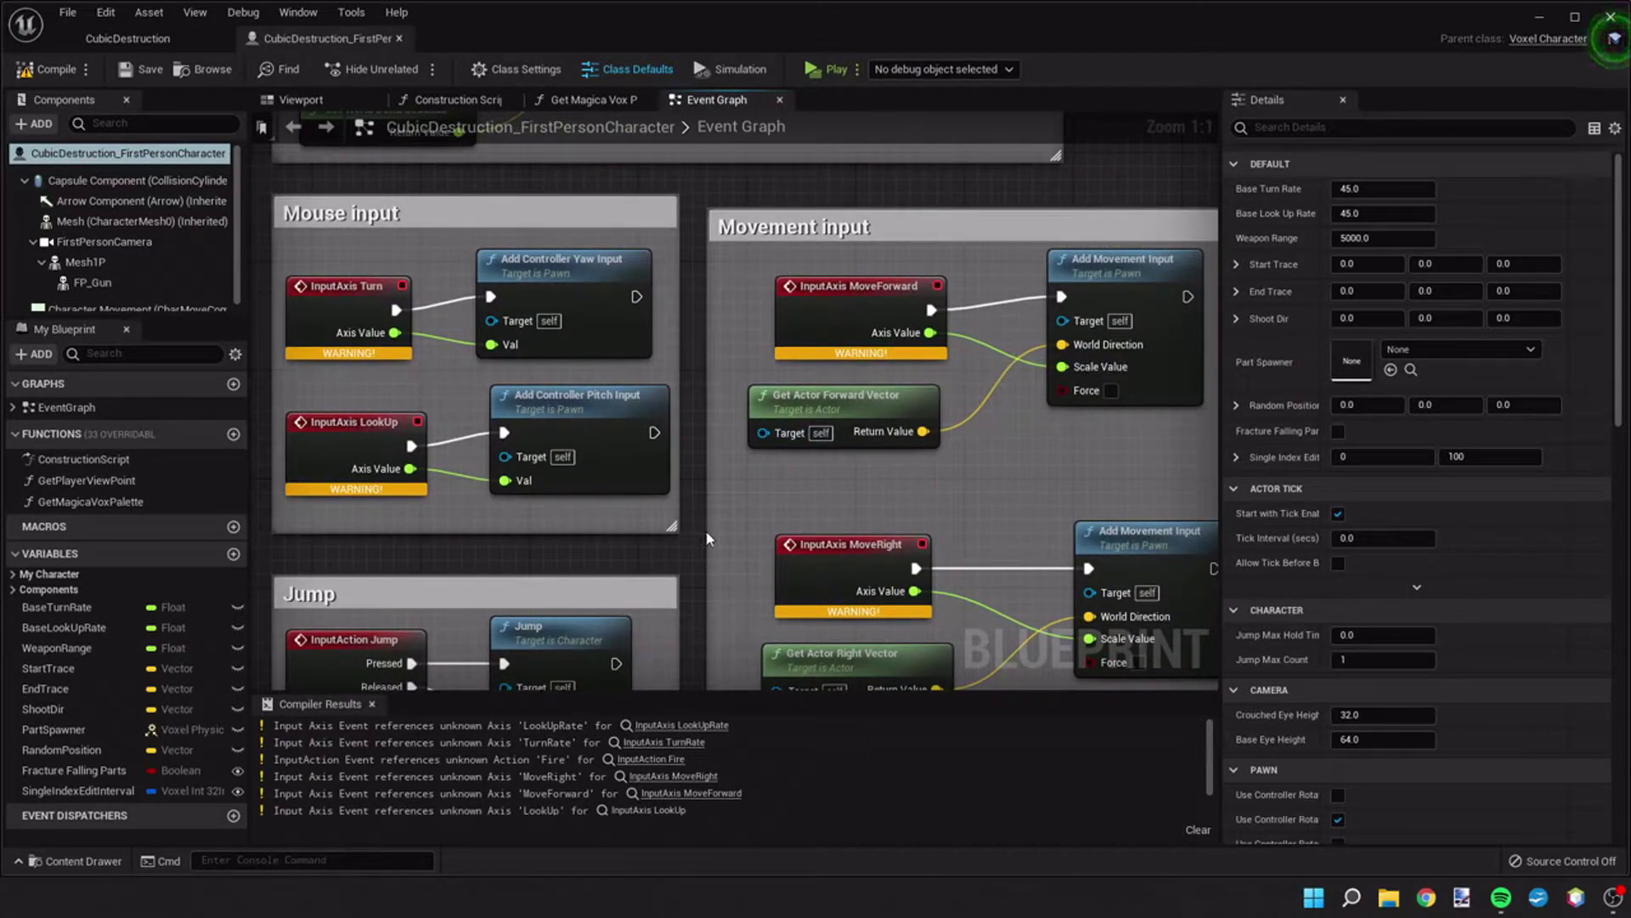
pyautogui.moveTo(702, 531); pyautogui.dragTo(770, 419, button='right')
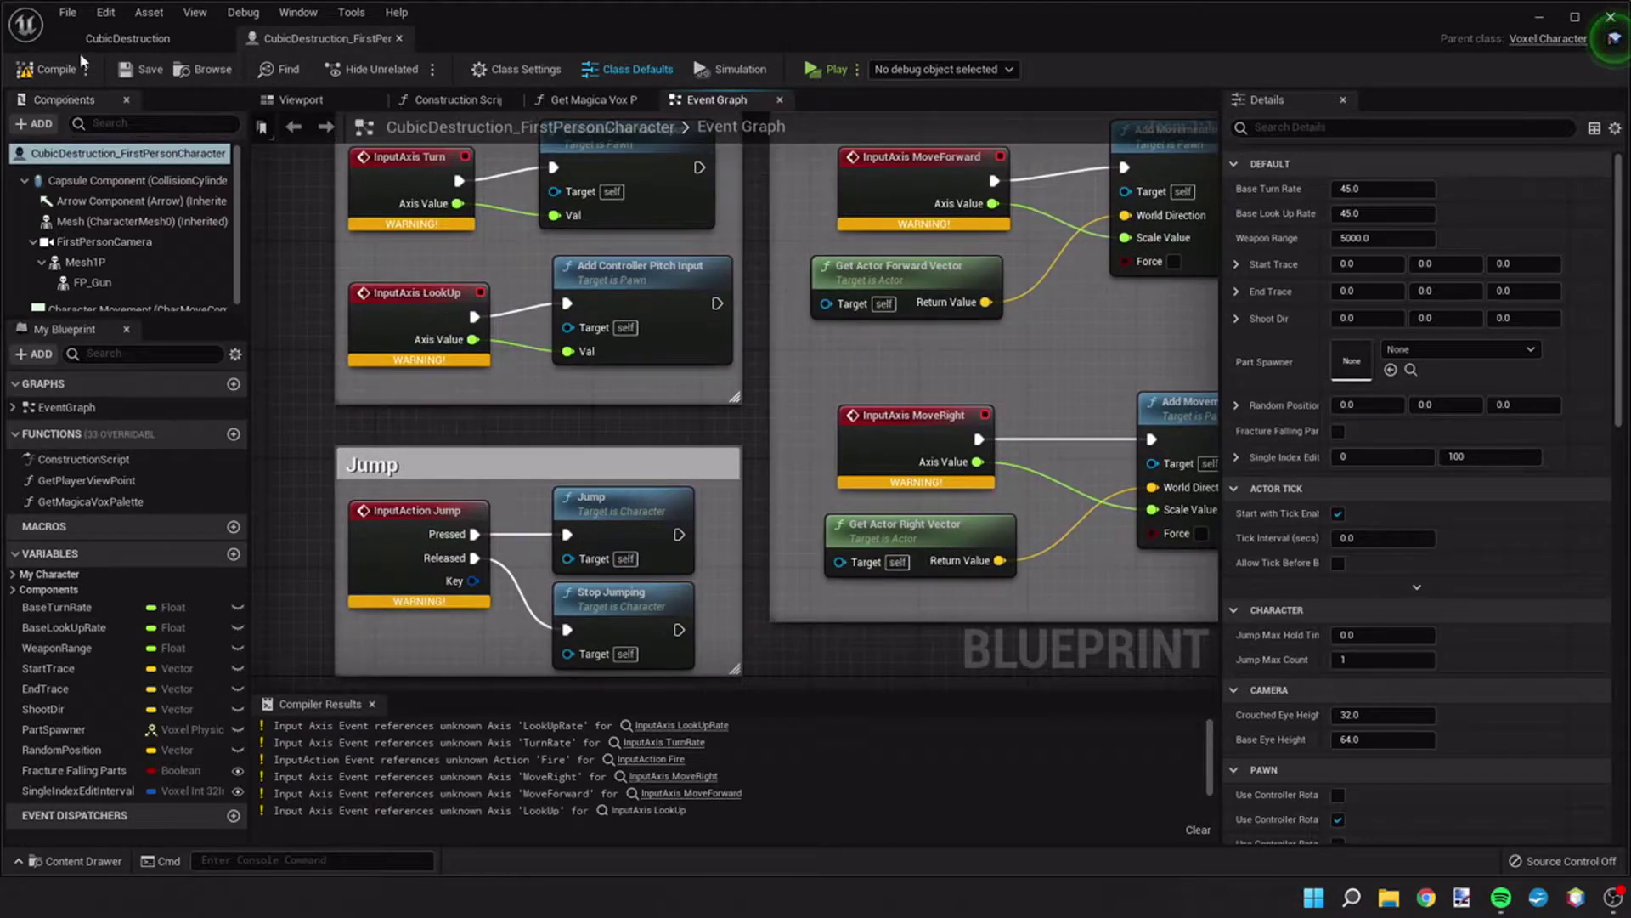
# - Open the Project Settings docked beside the blueprint and go to the engine's Input settings
pyautogui.click(104, 13)
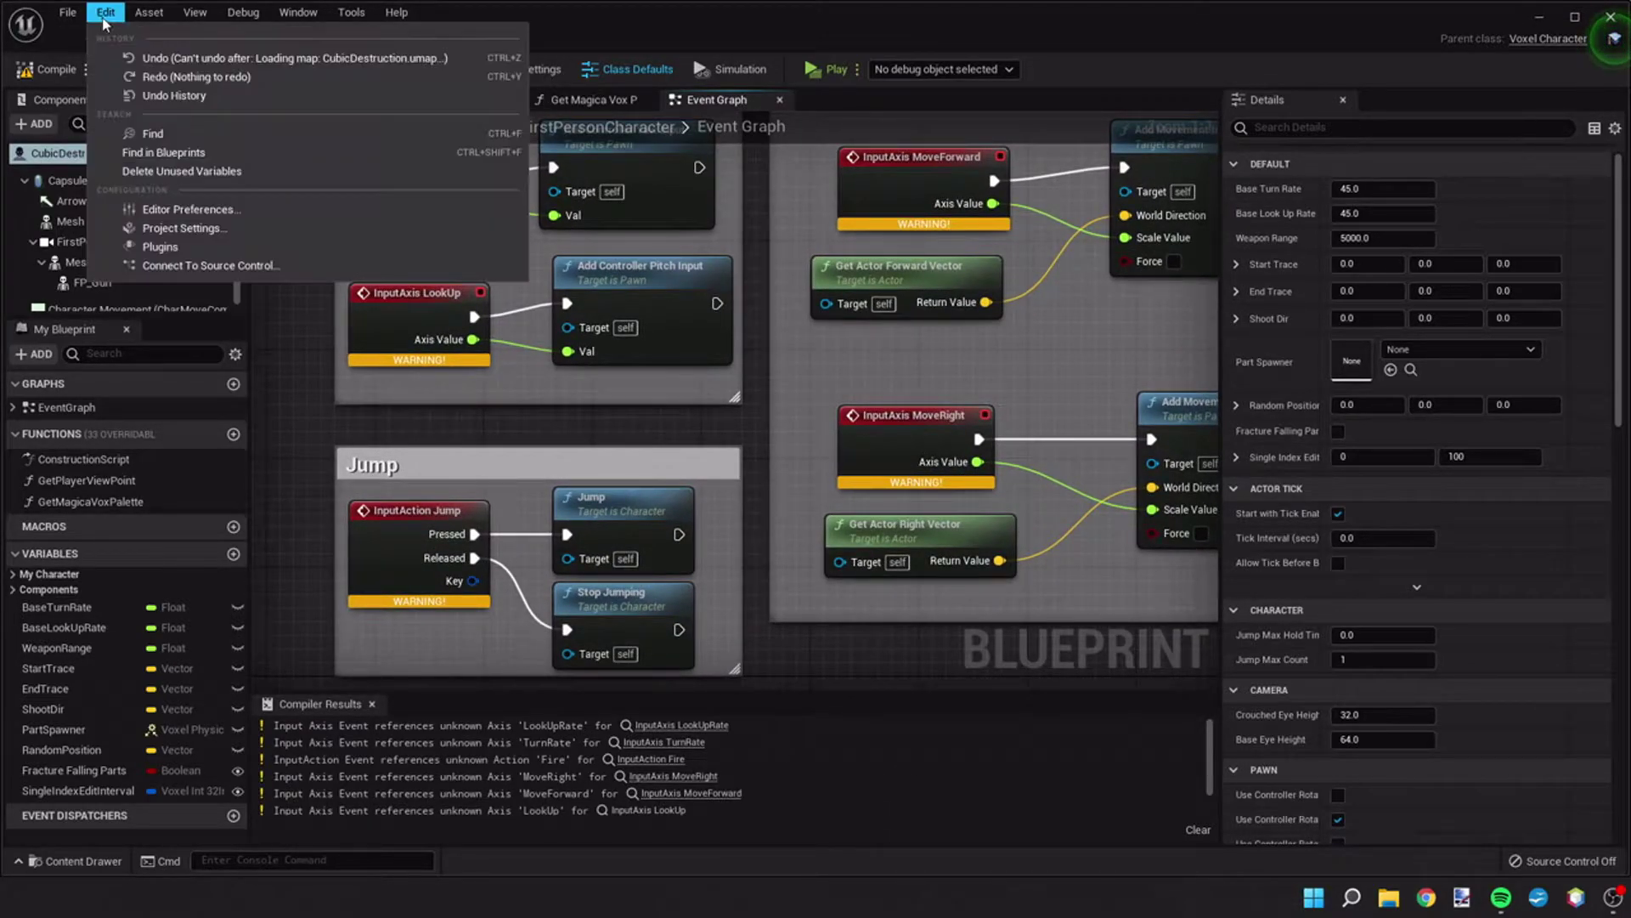
pyautogui.click(180, 234)
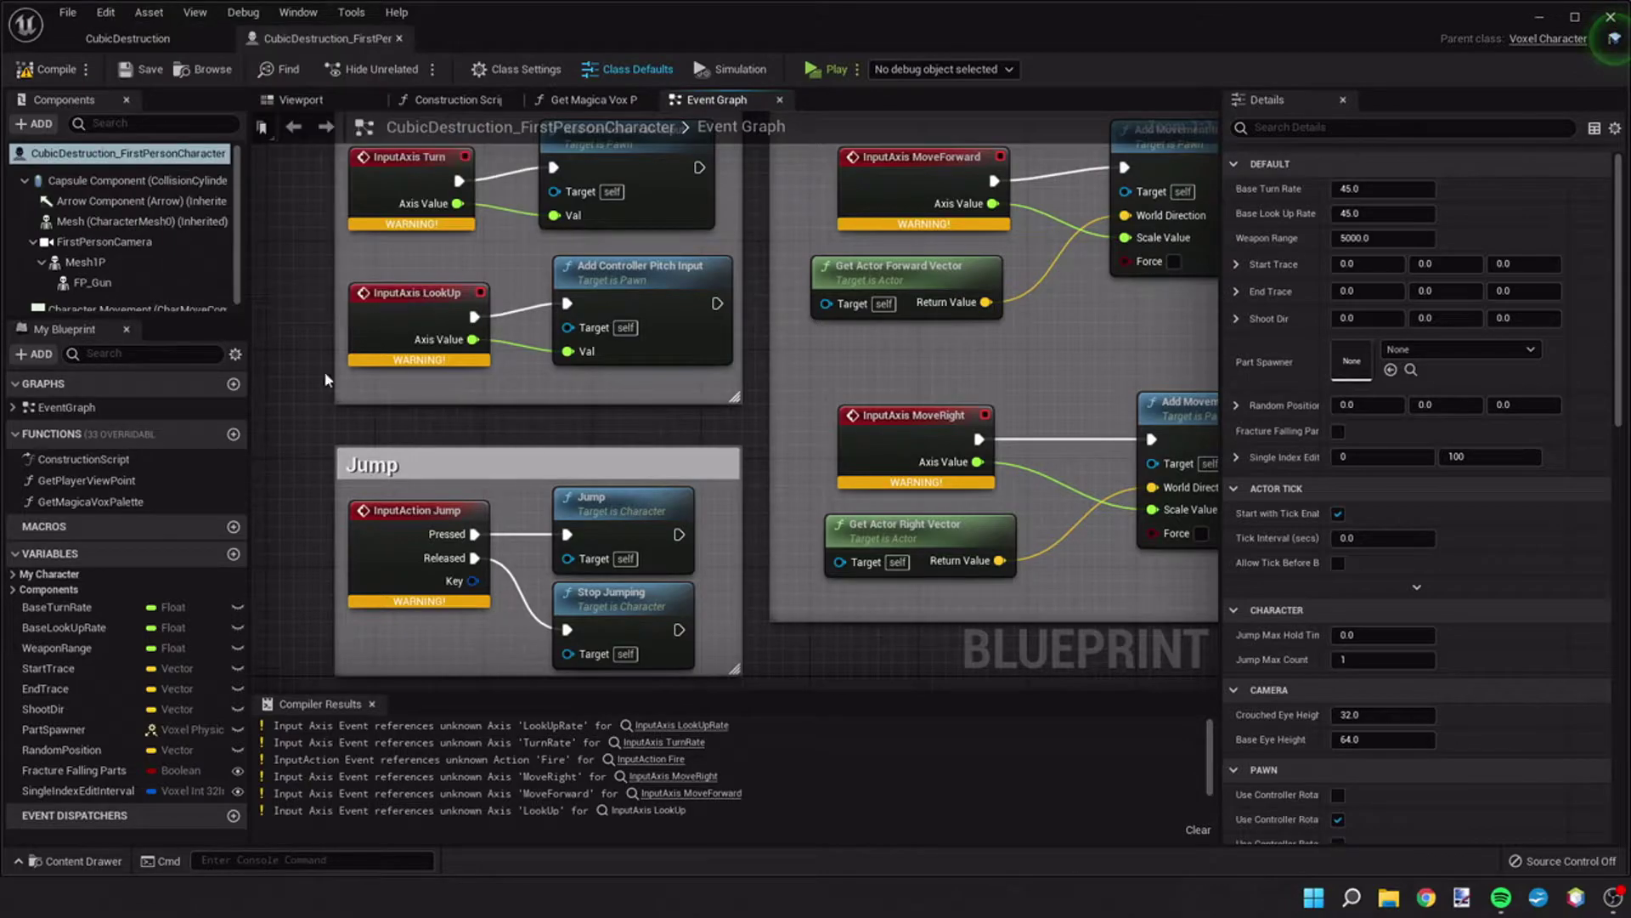
pyautogui.moveTo(1445, 172); pyautogui.dragTo(677, 49)
pyautogui.scroll(-2, 86, 681)
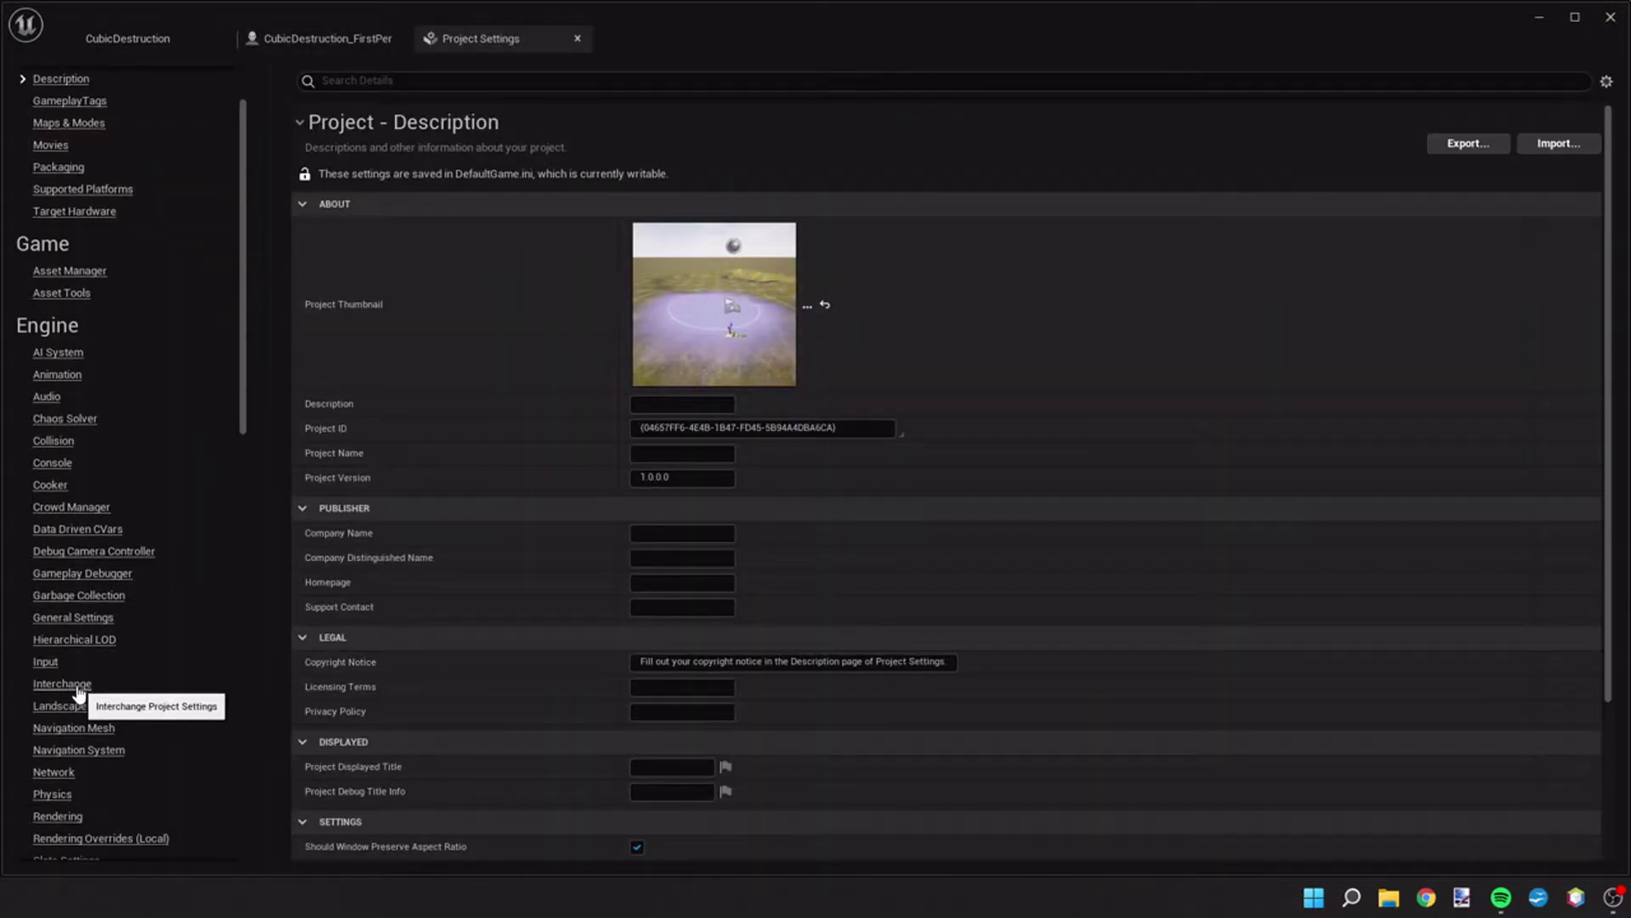
pyautogui.click(48, 663)
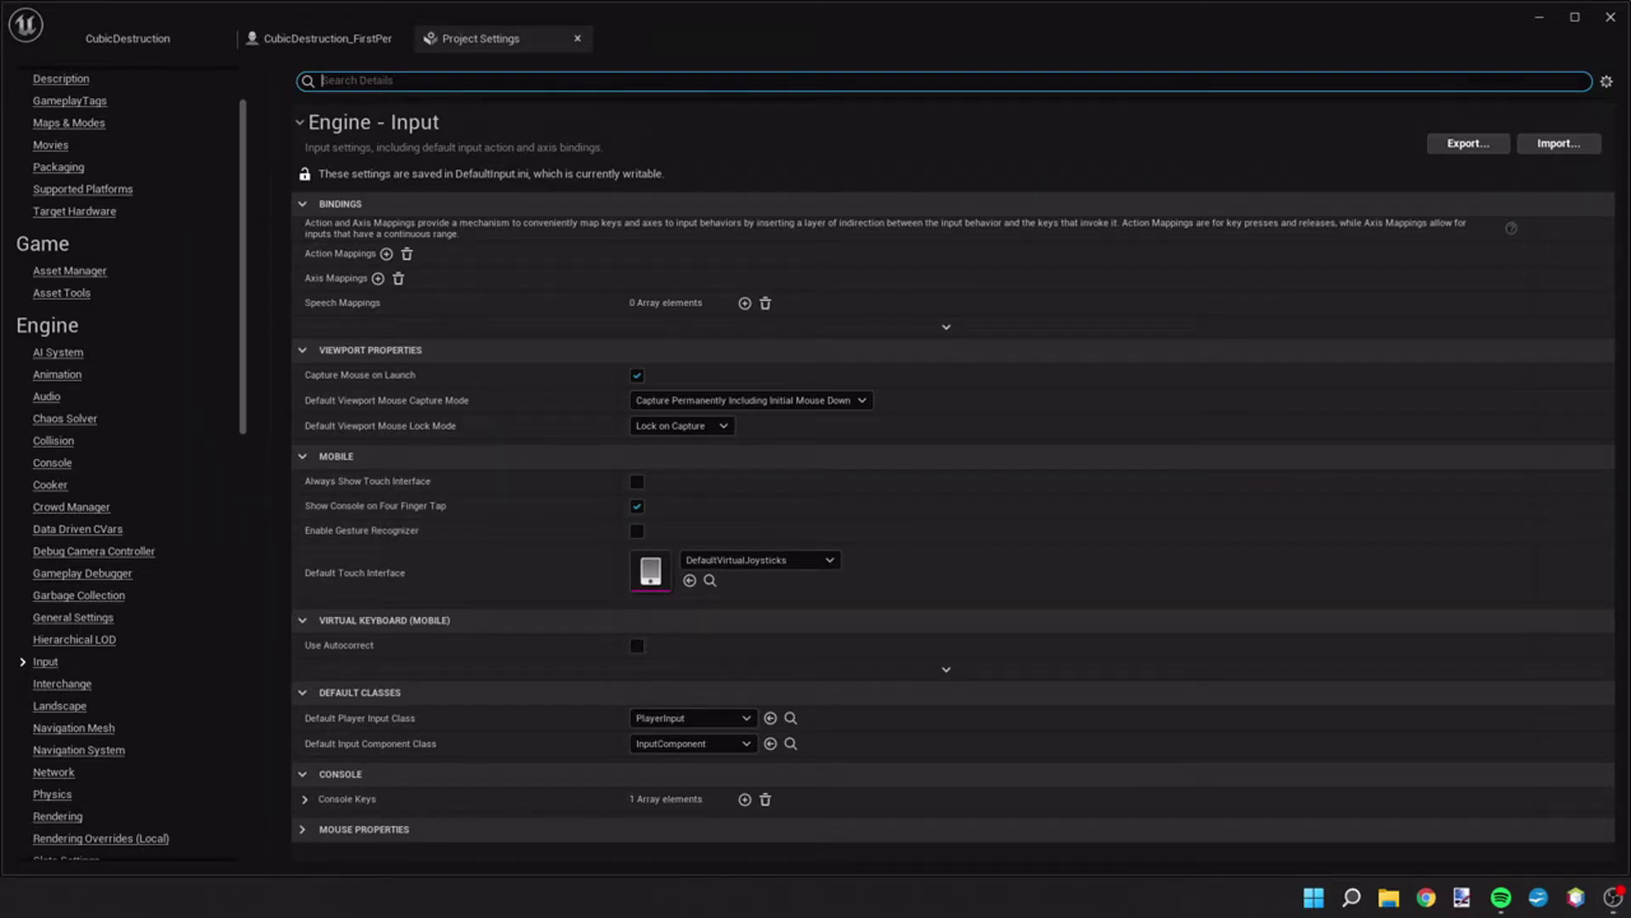
# - Add an action mapping named Fire to the input bindings
pyautogui.click(385, 253)
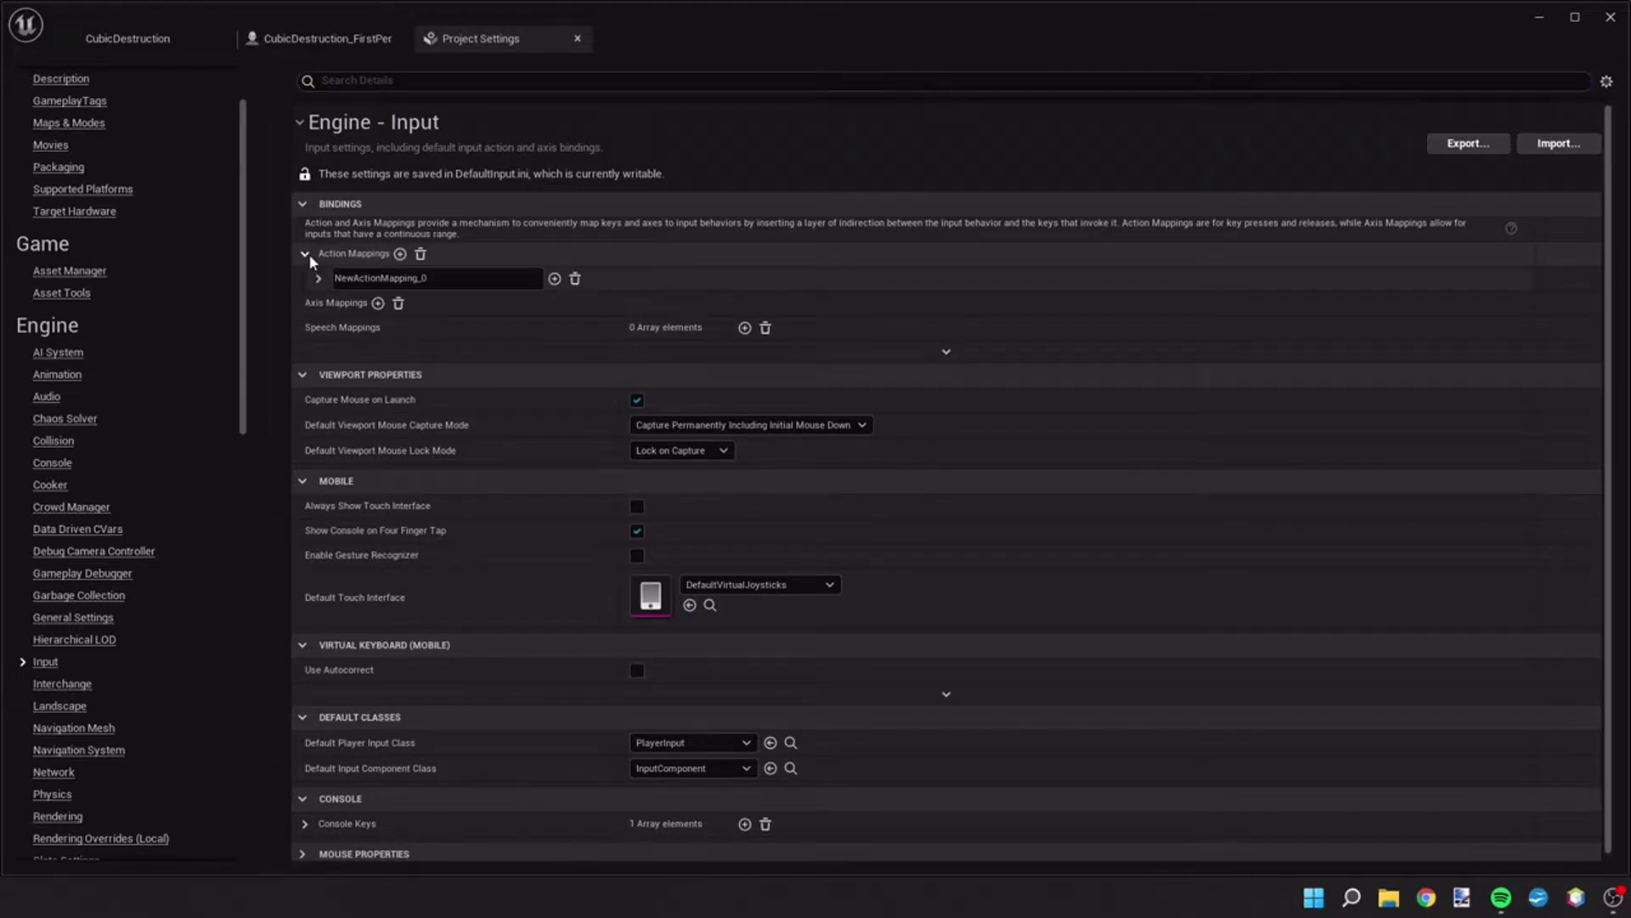
pyautogui.click(439, 279)
pyautogui.moveTo(439, 279); pyautogui.dragTo(279, 230)
pyautogui.press('BackSpace')
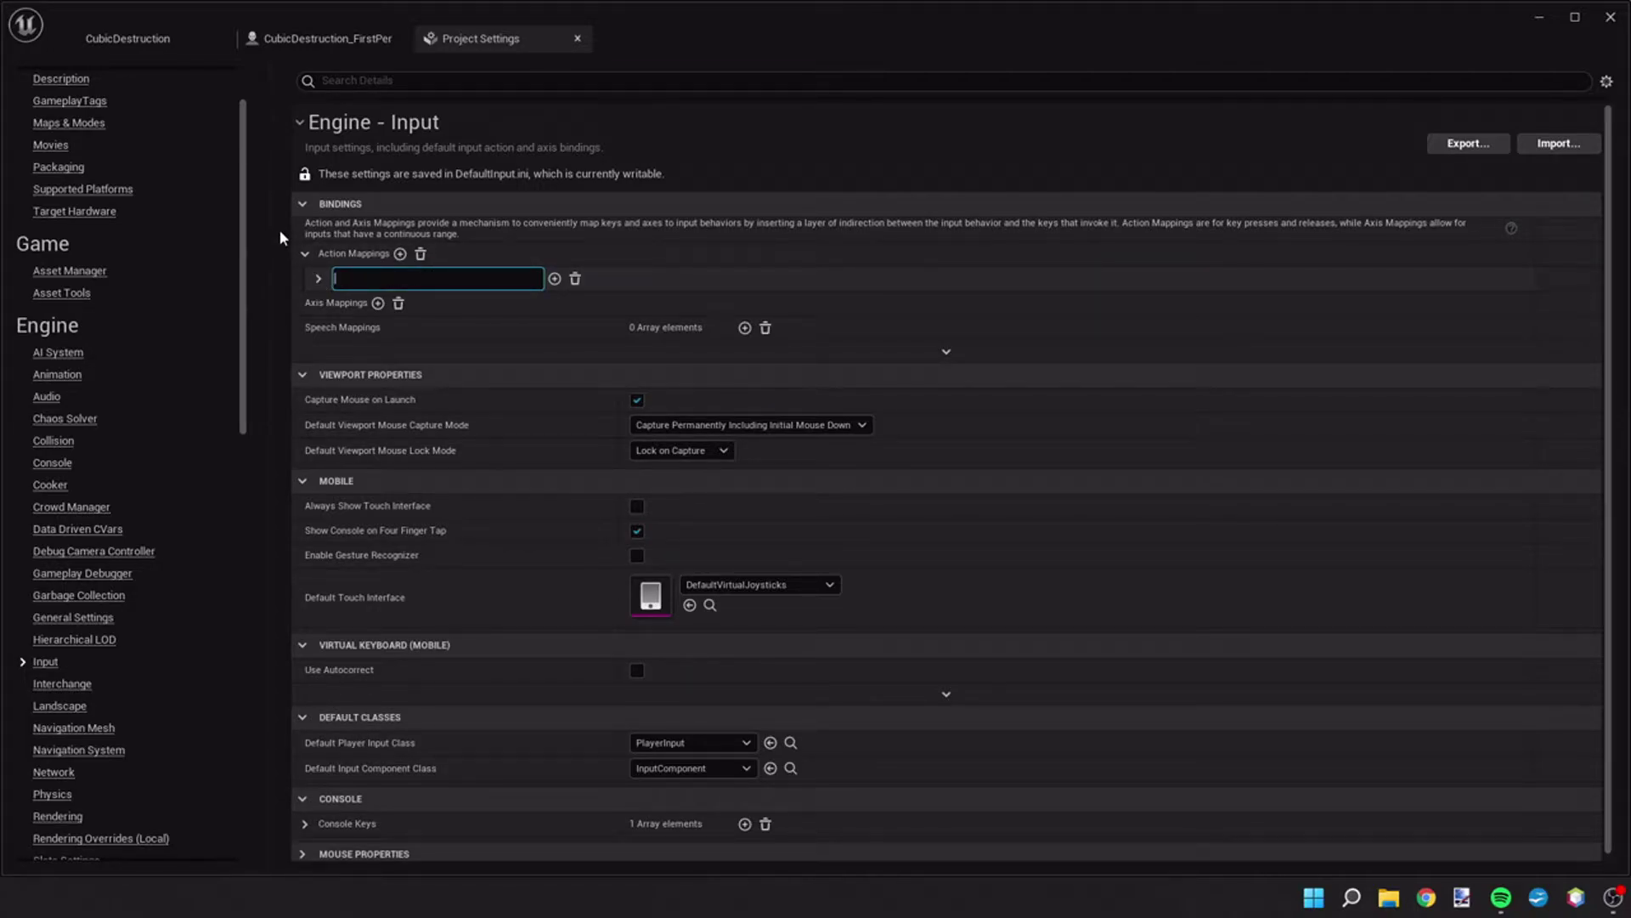
pyautogui.write('Fire')
# - Bind the Fire action mapping to the Left Mouse Button
pyautogui.click(555, 280)
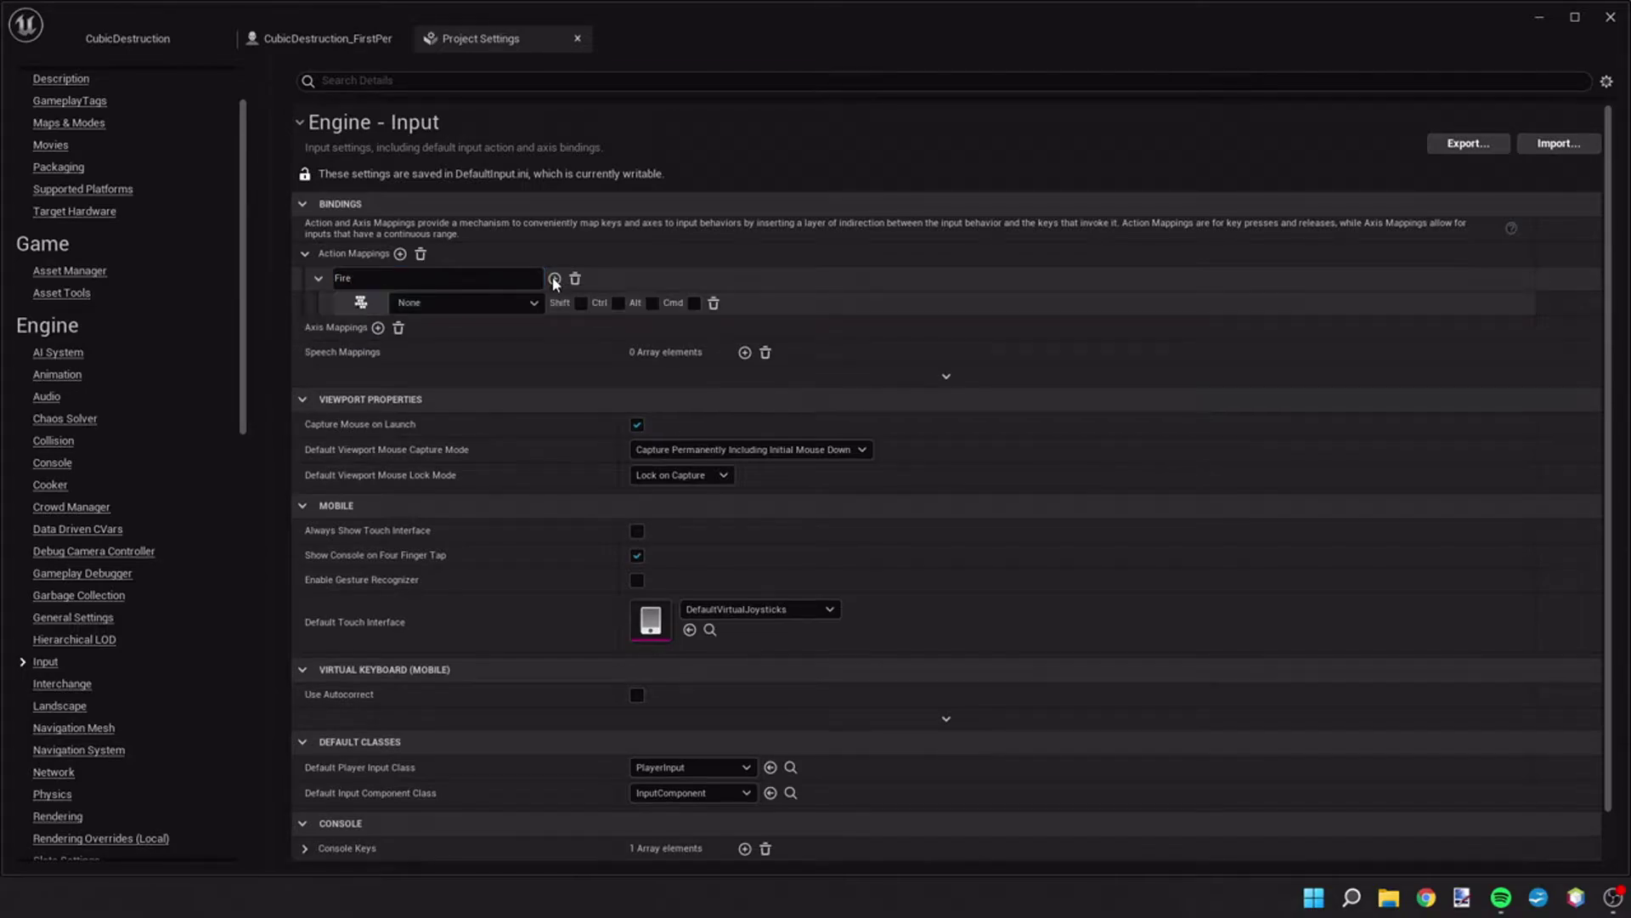
pyautogui.click(500, 306)
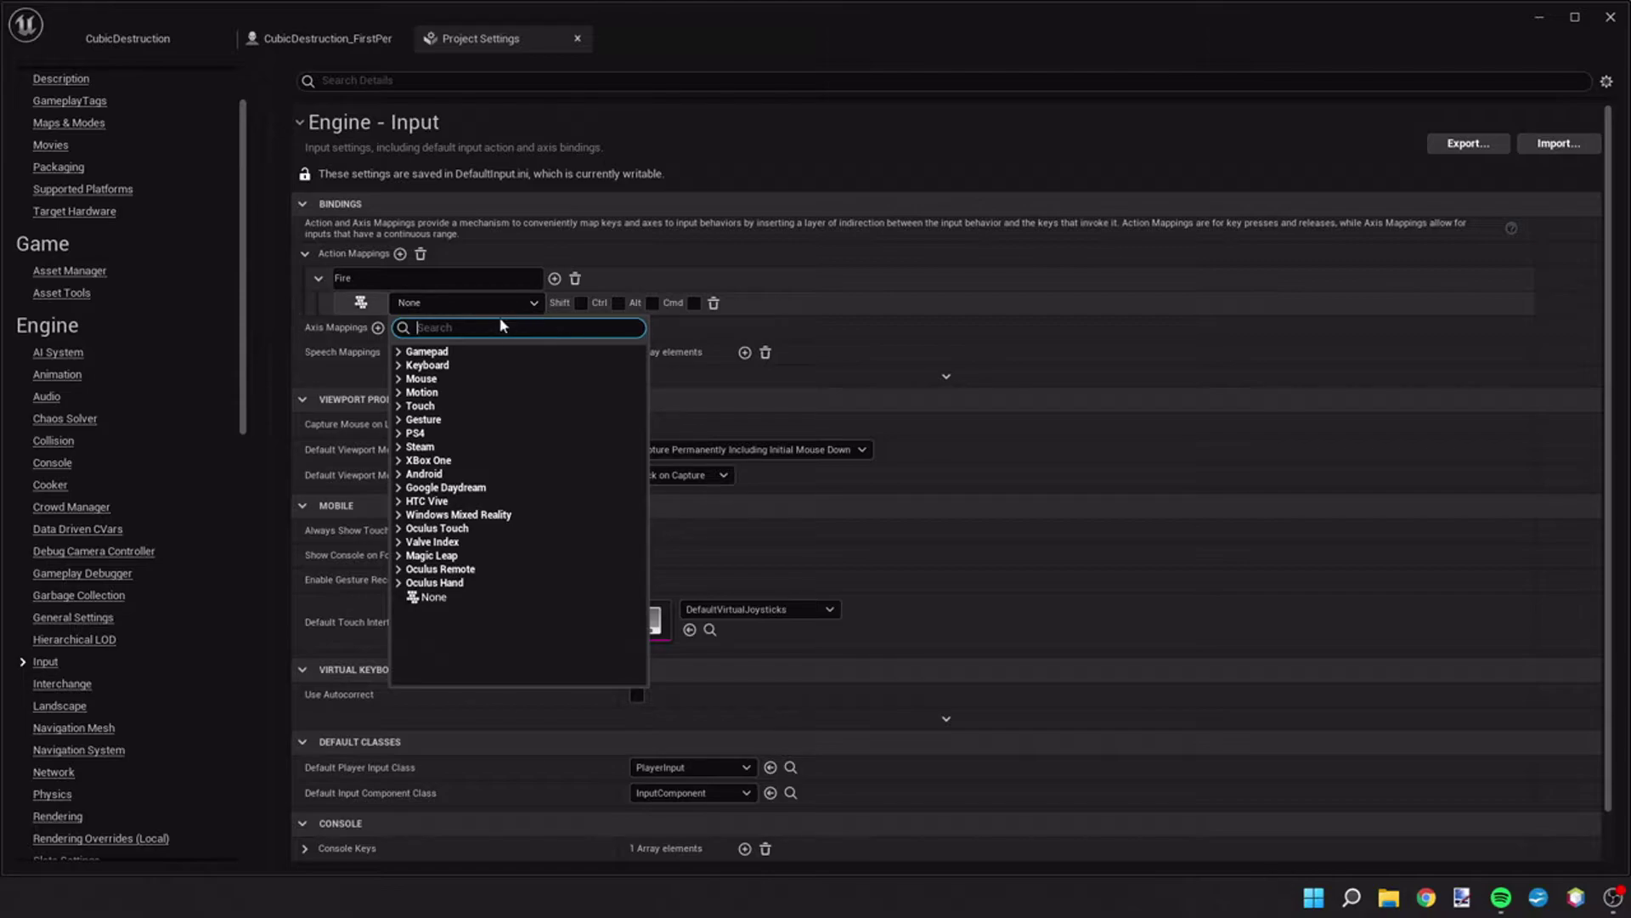
pyautogui.click(487, 372)
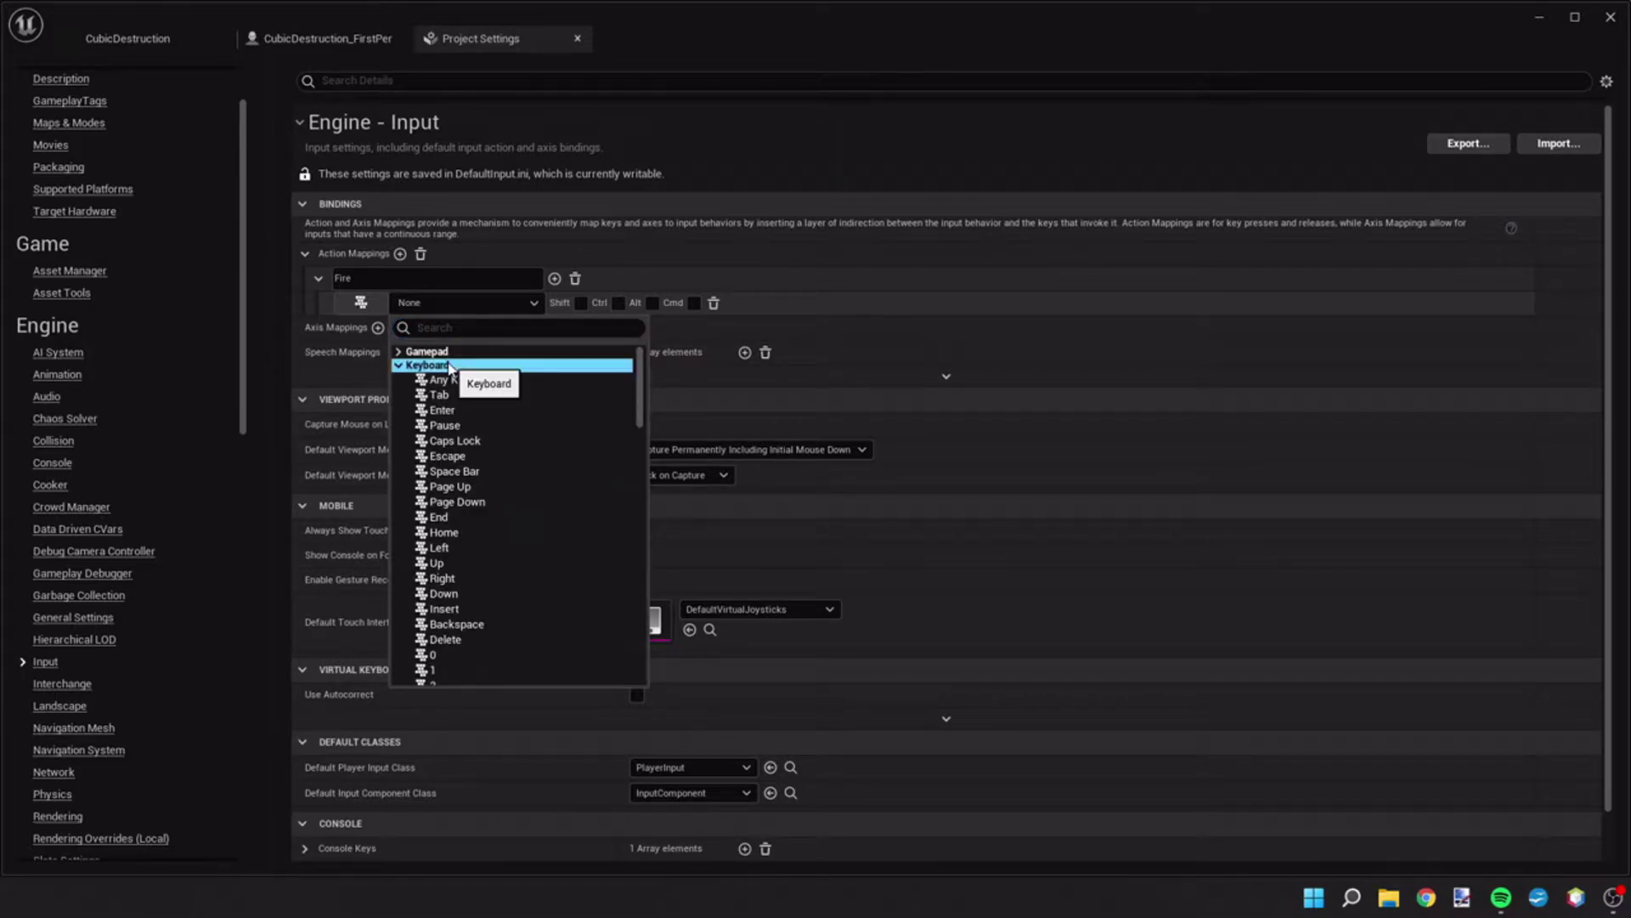
pyautogui.click(449, 365)
pyautogui.click(450, 378)
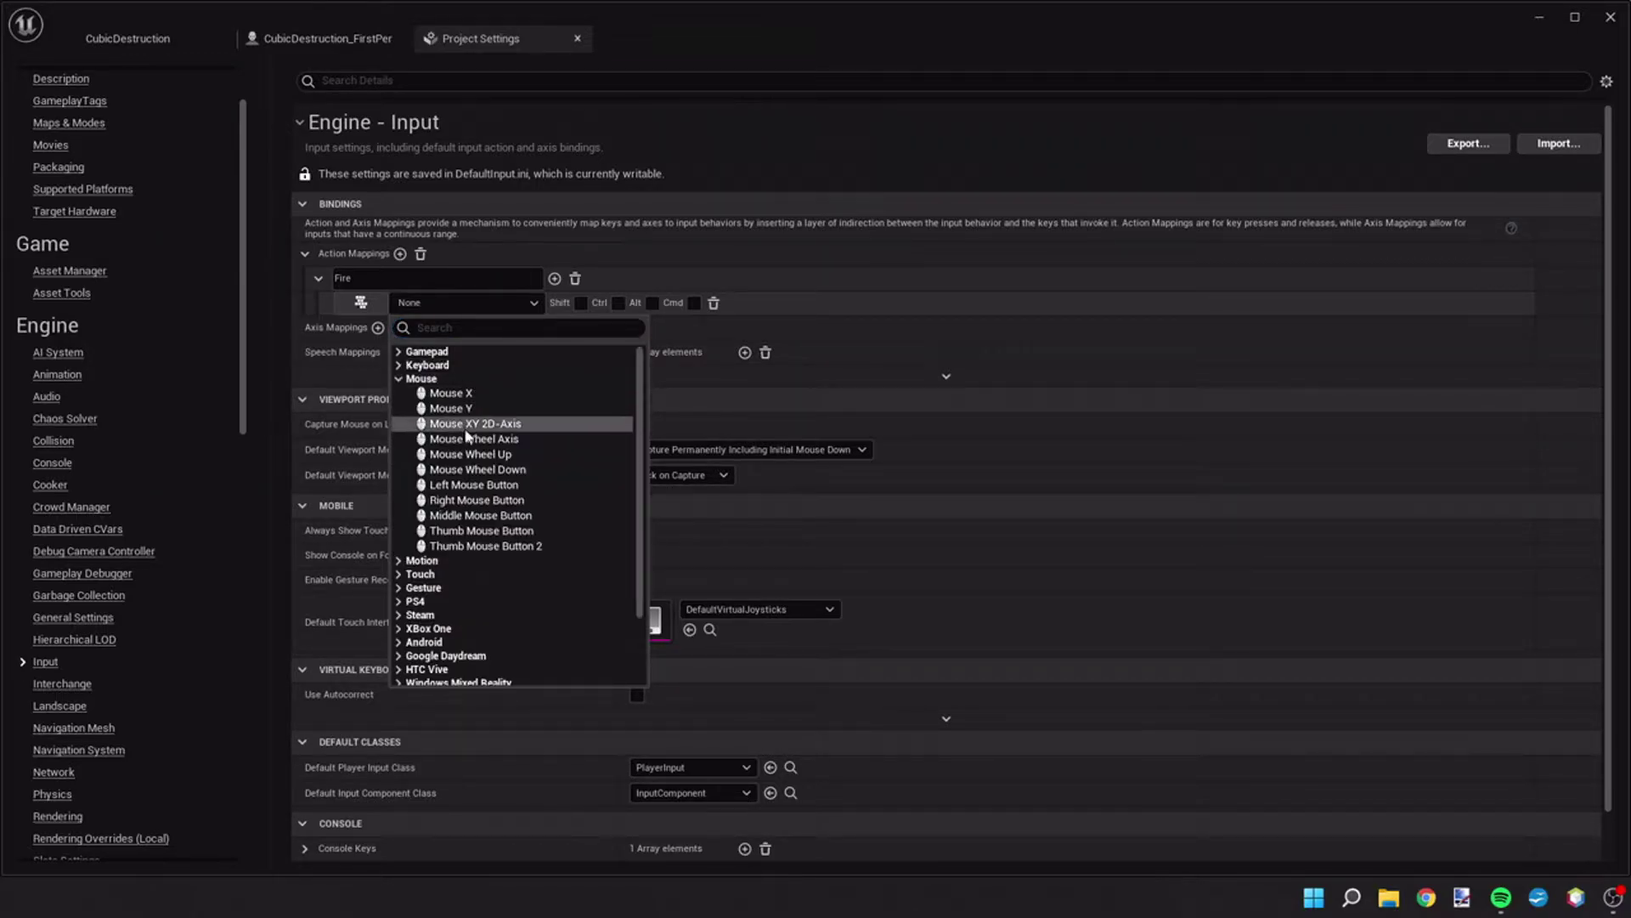
pyautogui.click(480, 485)
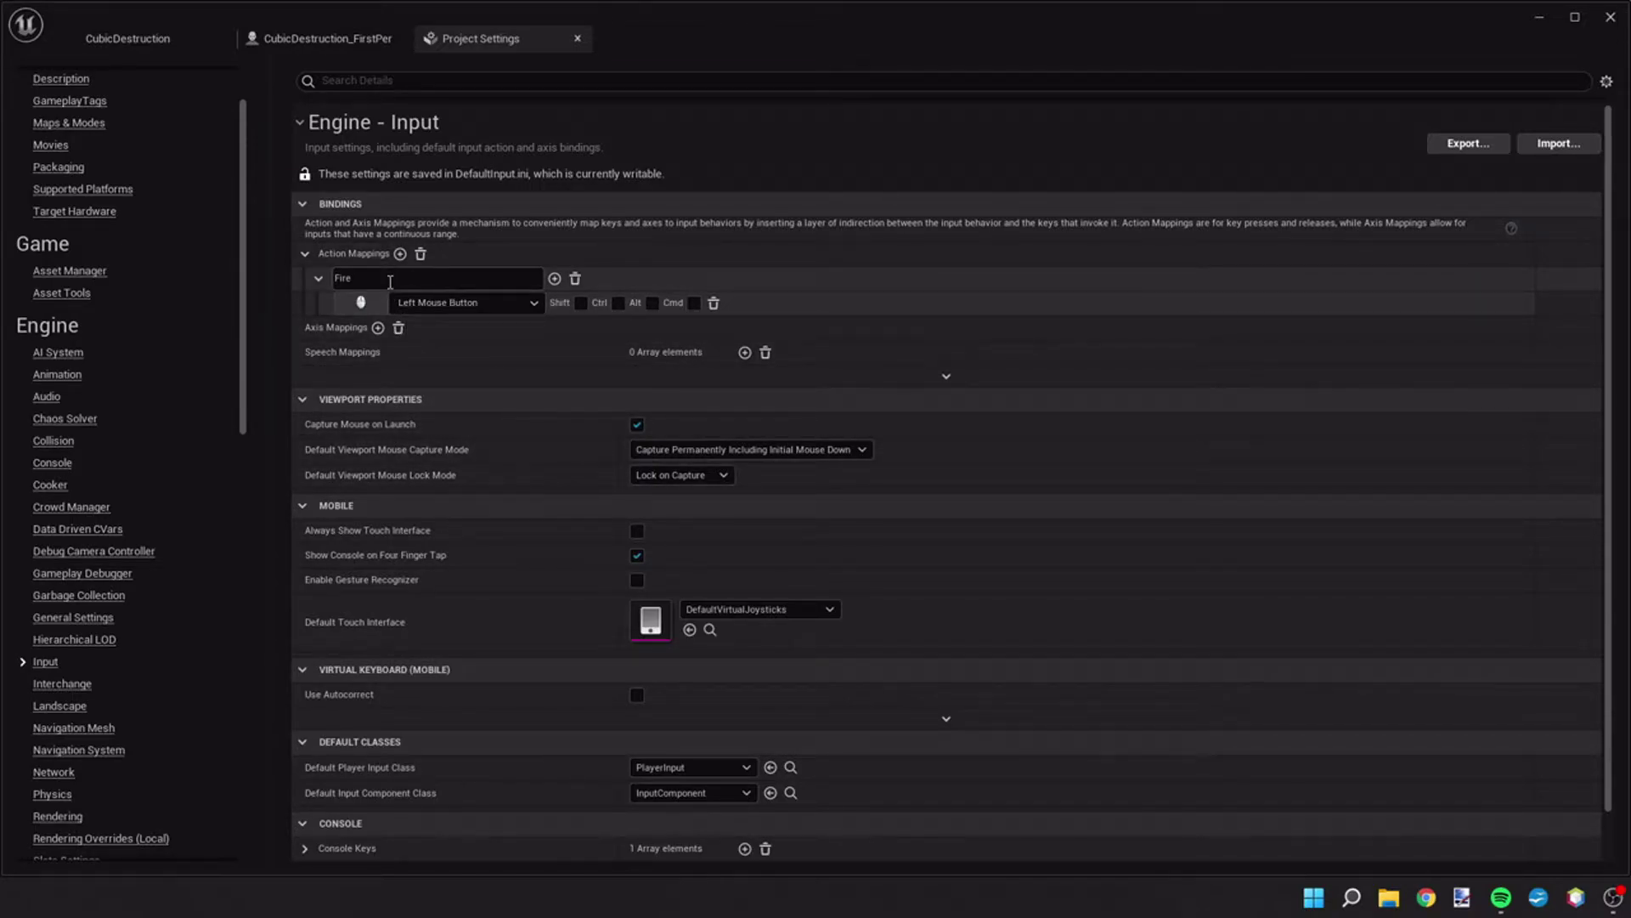
# - Add a second action mapping named Jump to the input bindings
pyautogui.click(400, 254)
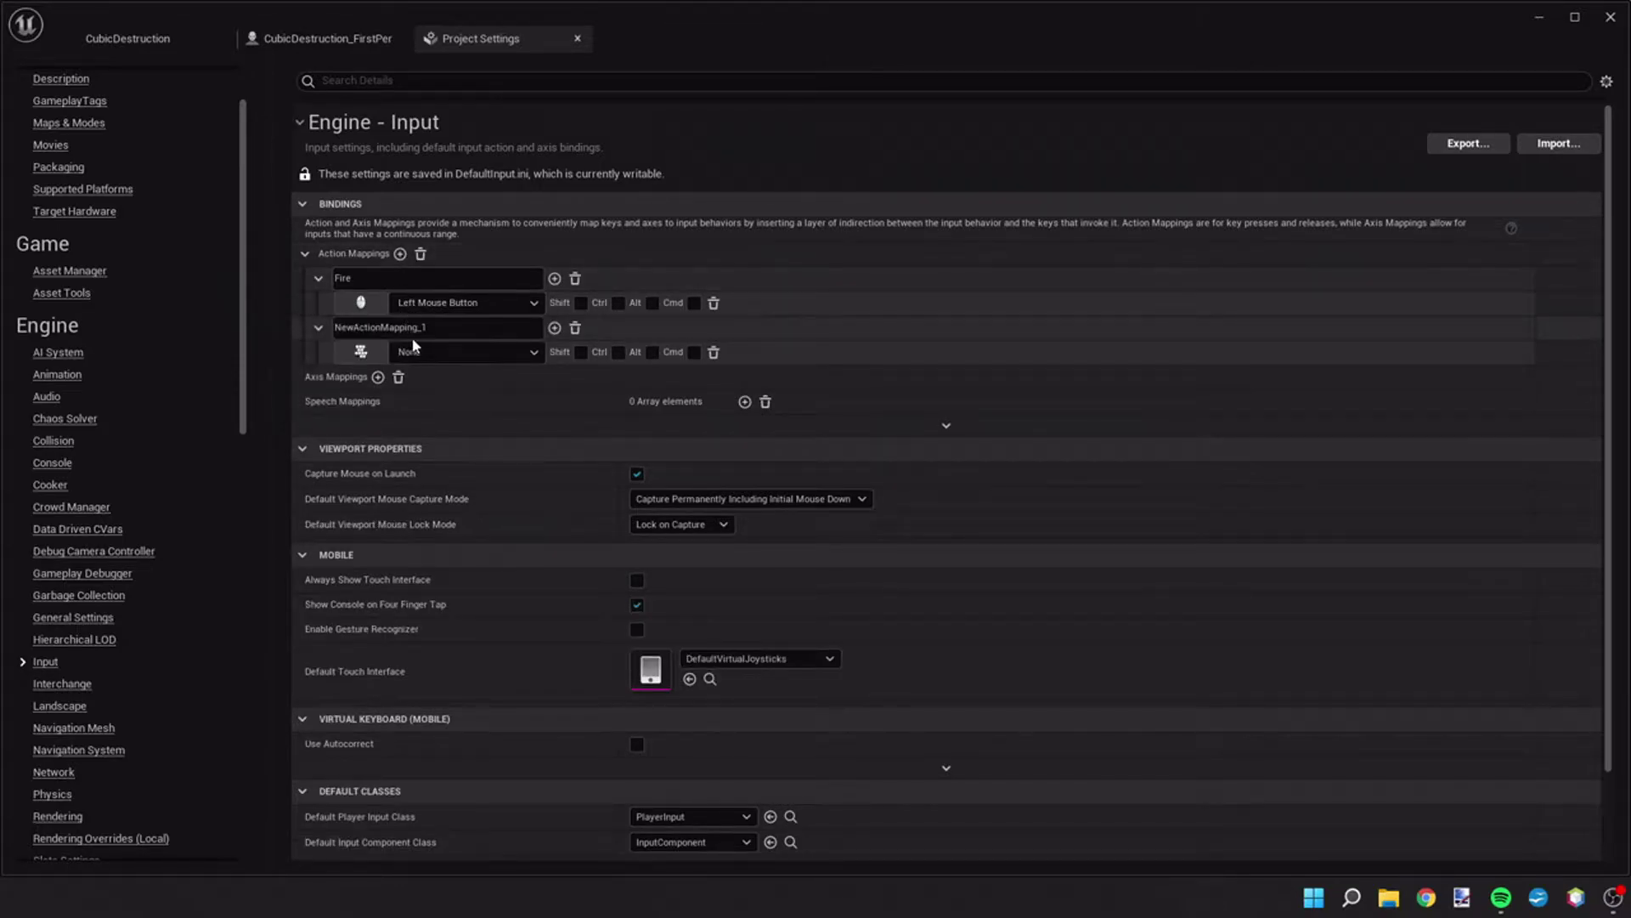
pyautogui.click(440, 328)
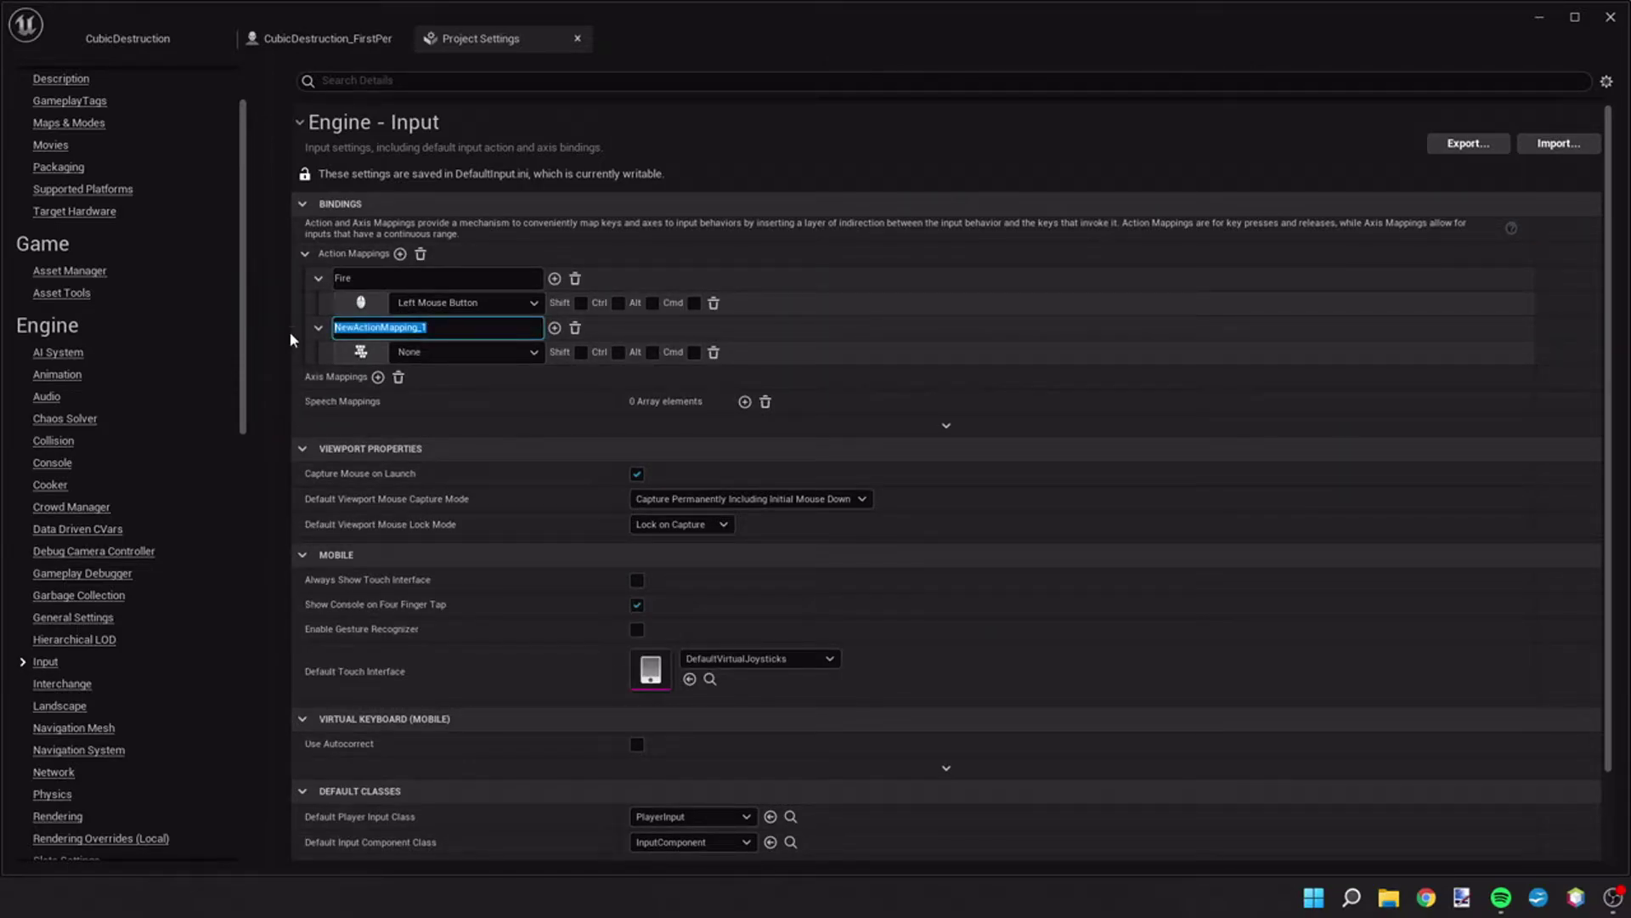
pyautogui.press('BackSpace')
pyautogui.write('Jump')
pyautogui.press('Return')
# - Bind the Jump action mapping to the keyboard's Space Bar
pyautogui.click(460, 352)
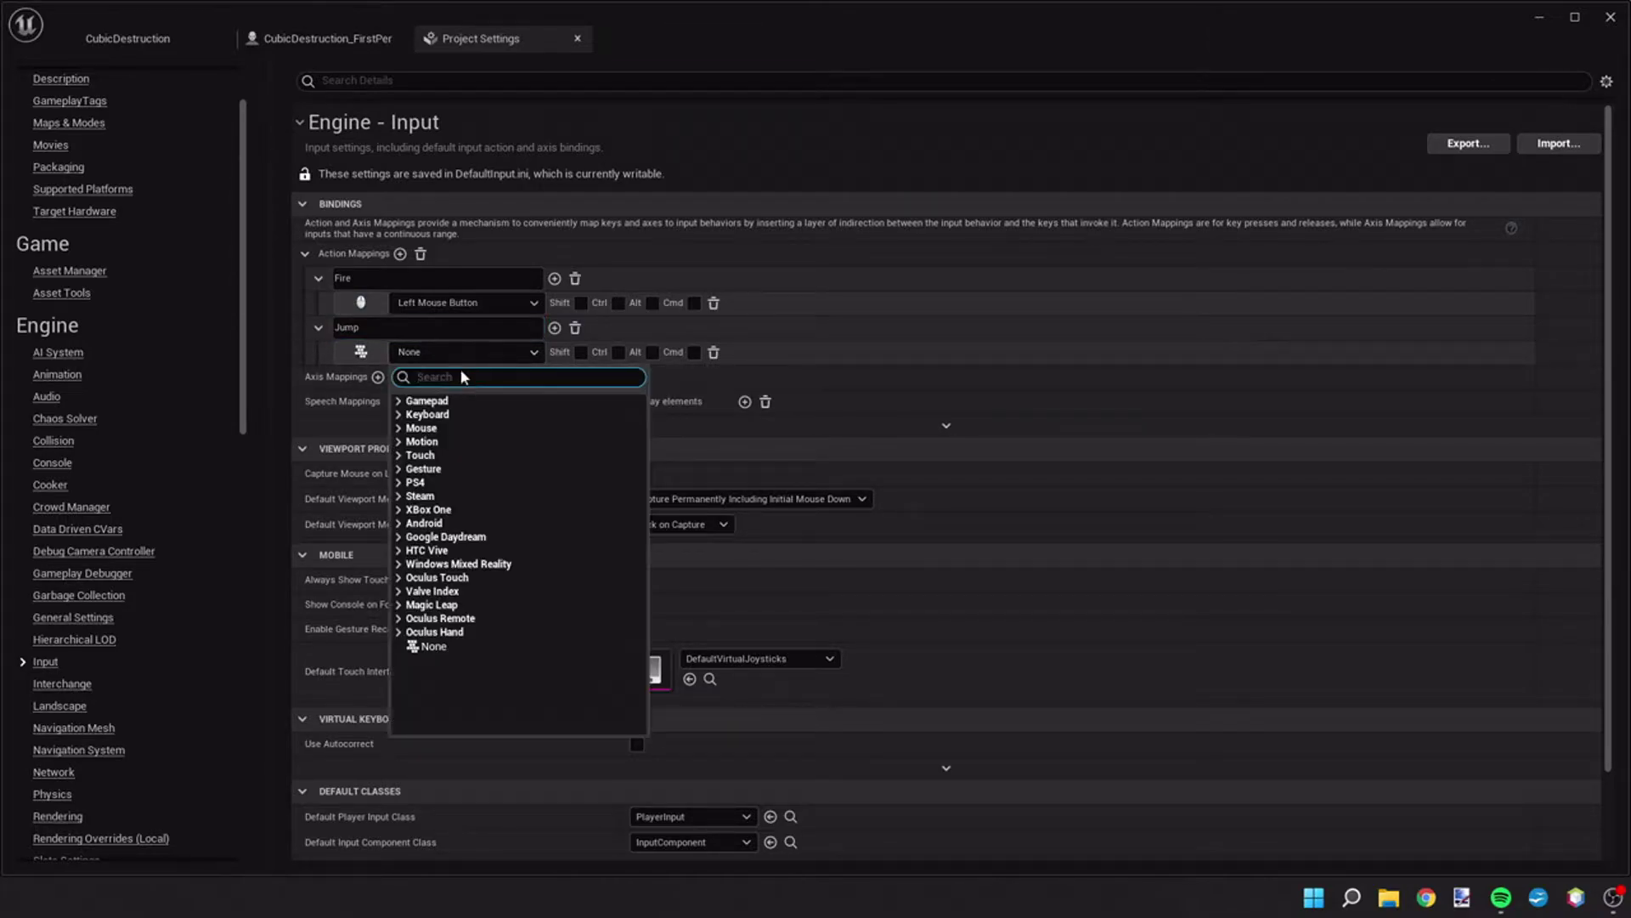
pyautogui.click(429, 414)
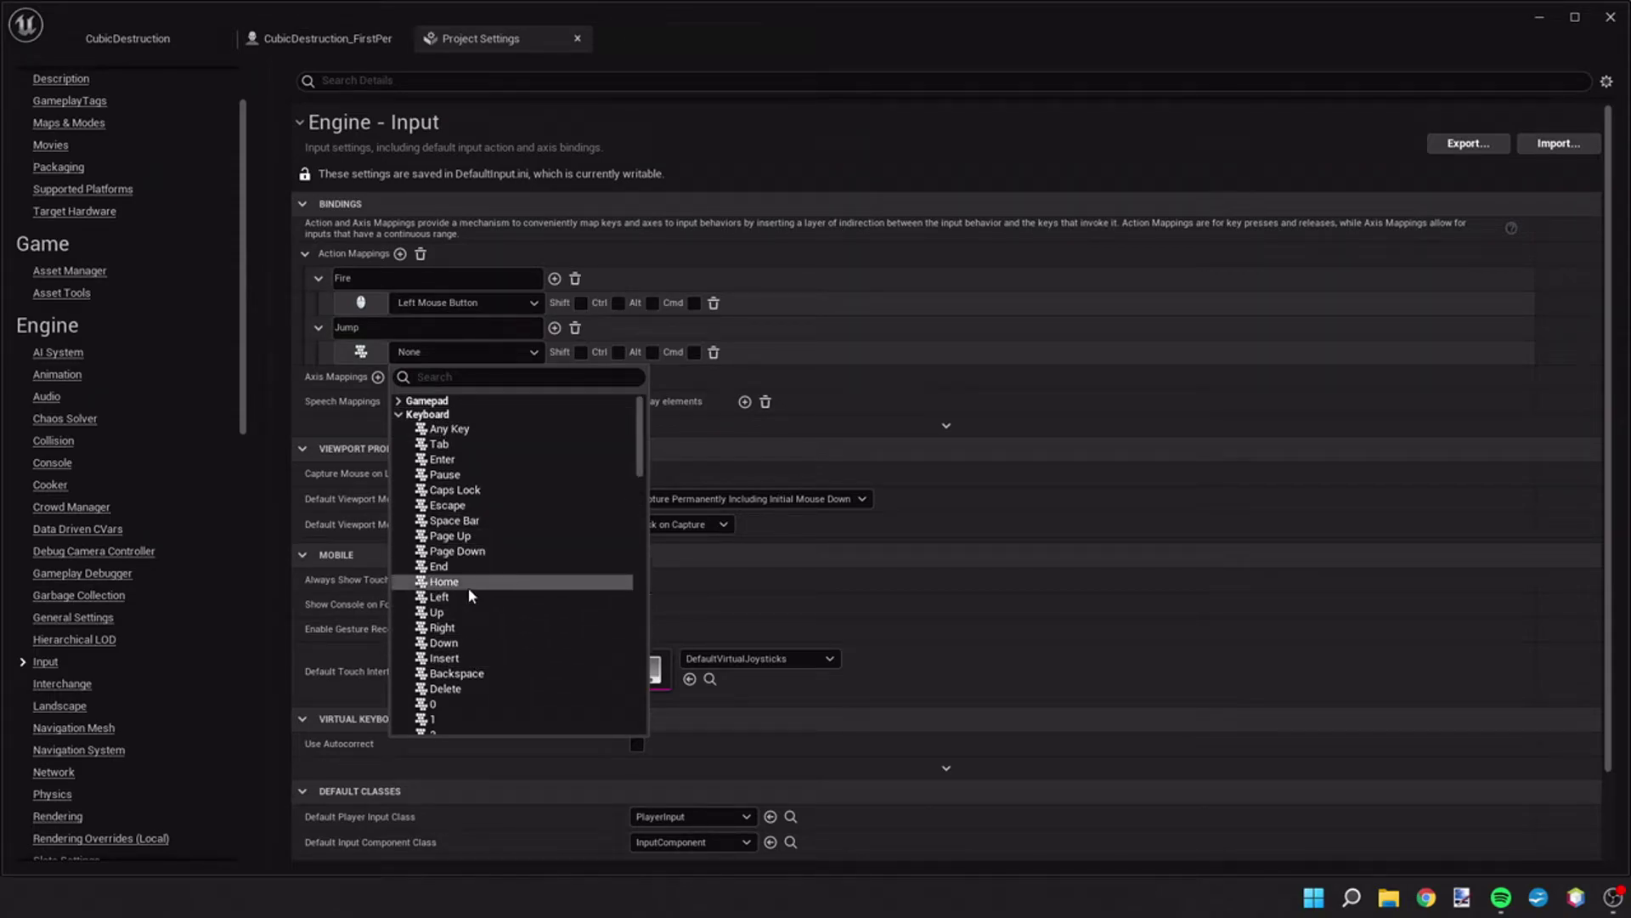
pyautogui.click(455, 520)
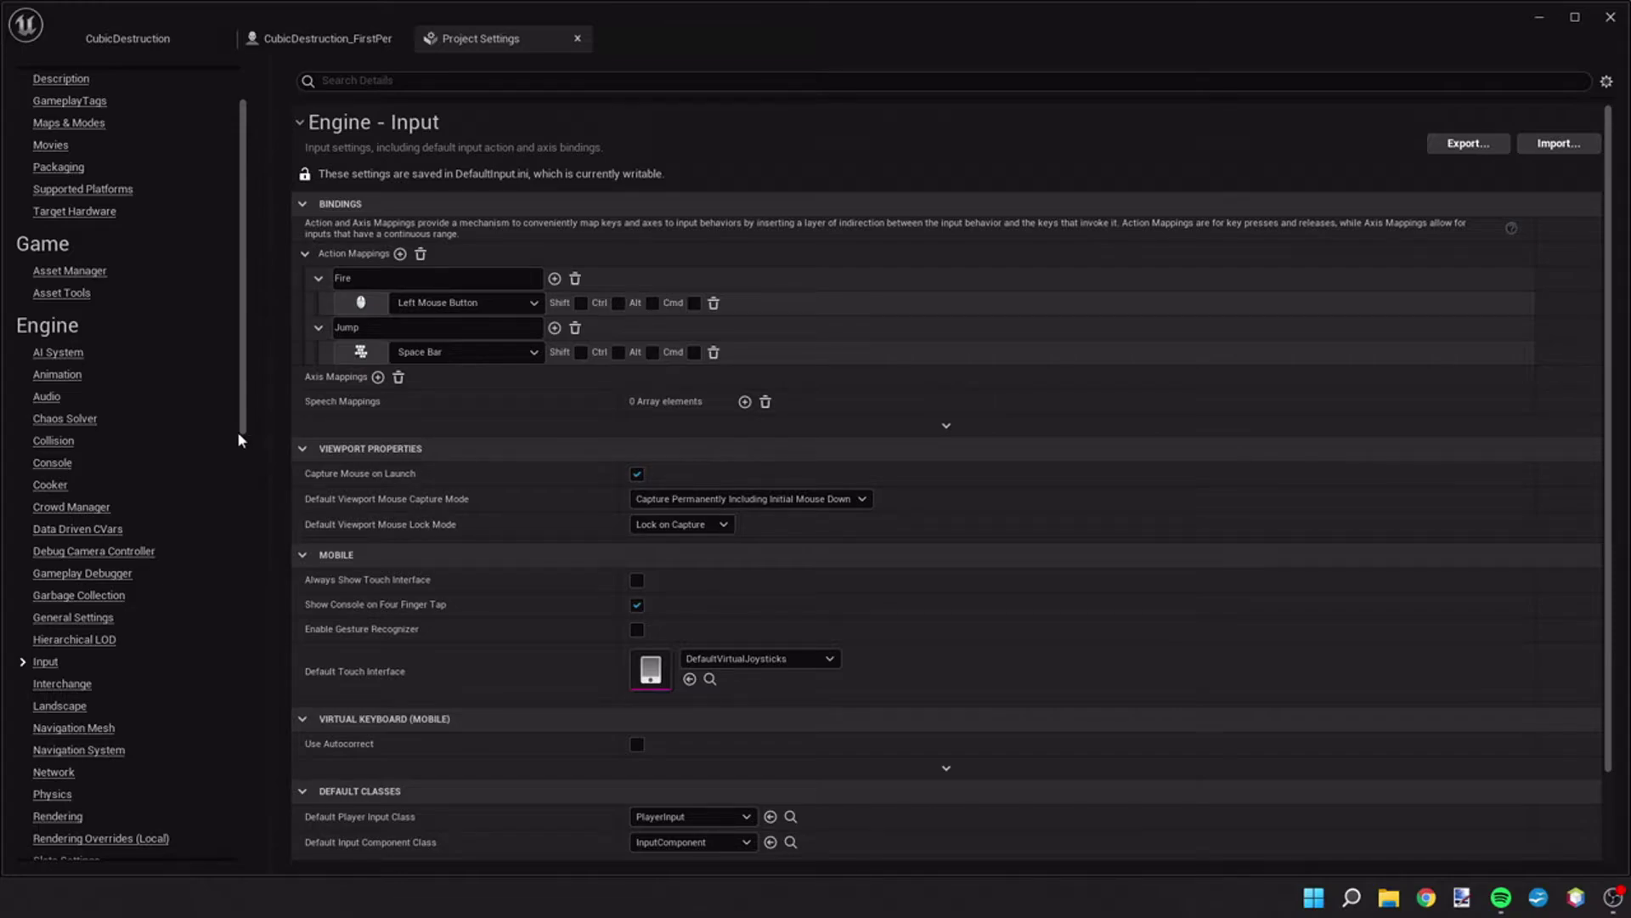
# - Add an axis mapping named MoveForward to the input bindings
pyautogui.click(378, 377)
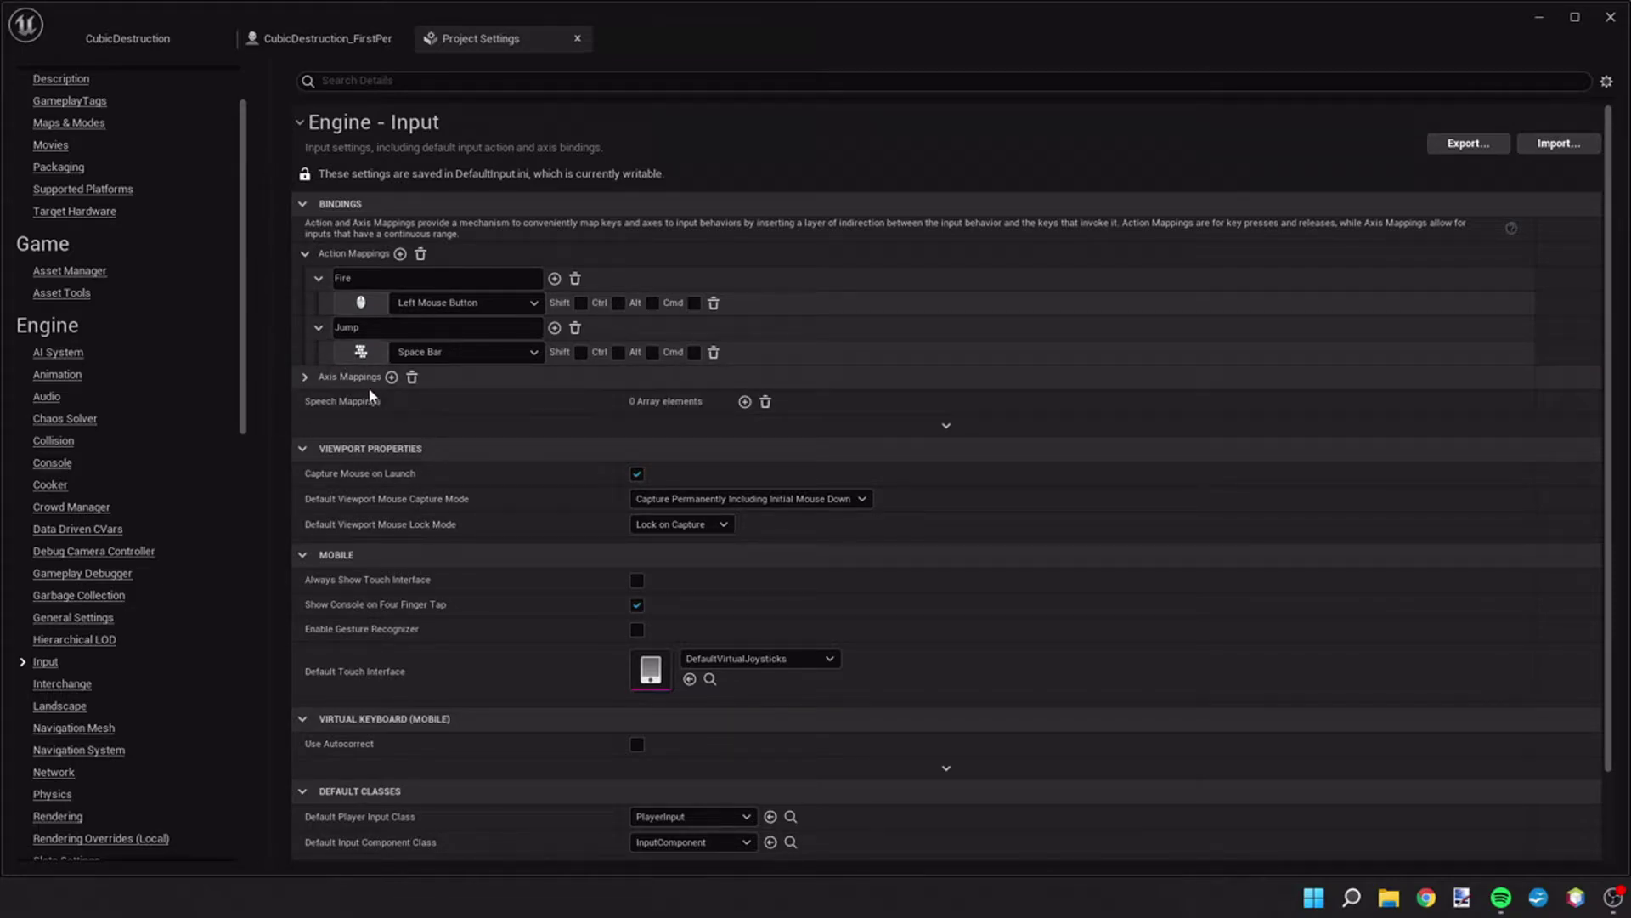
pyautogui.click(305, 377)
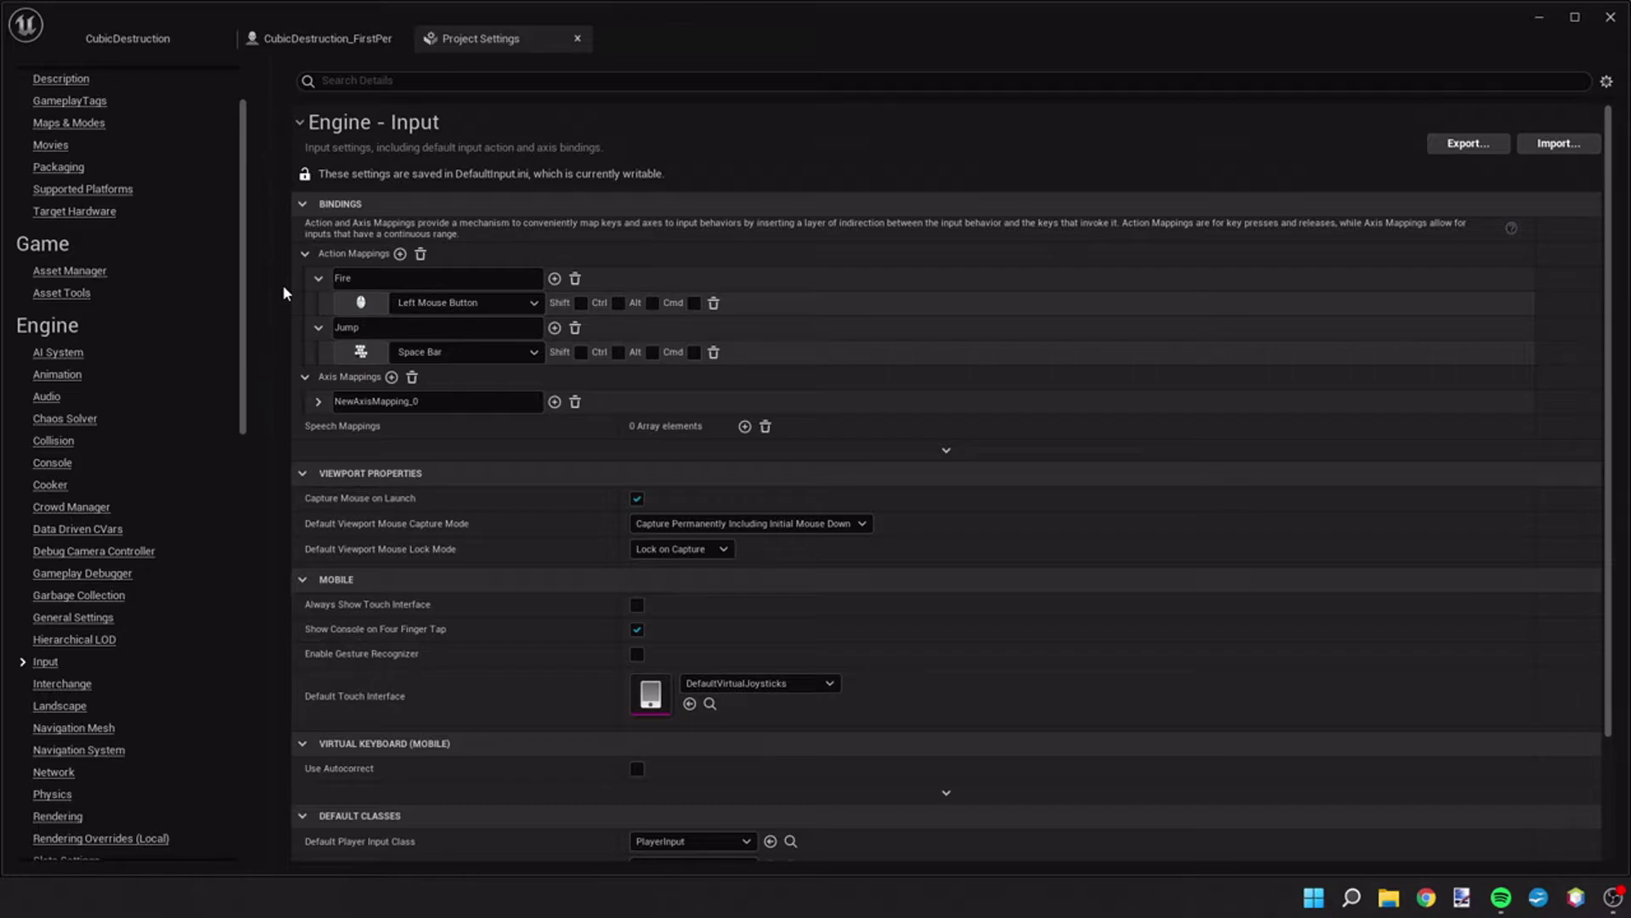
pyautogui.click(319, 401)
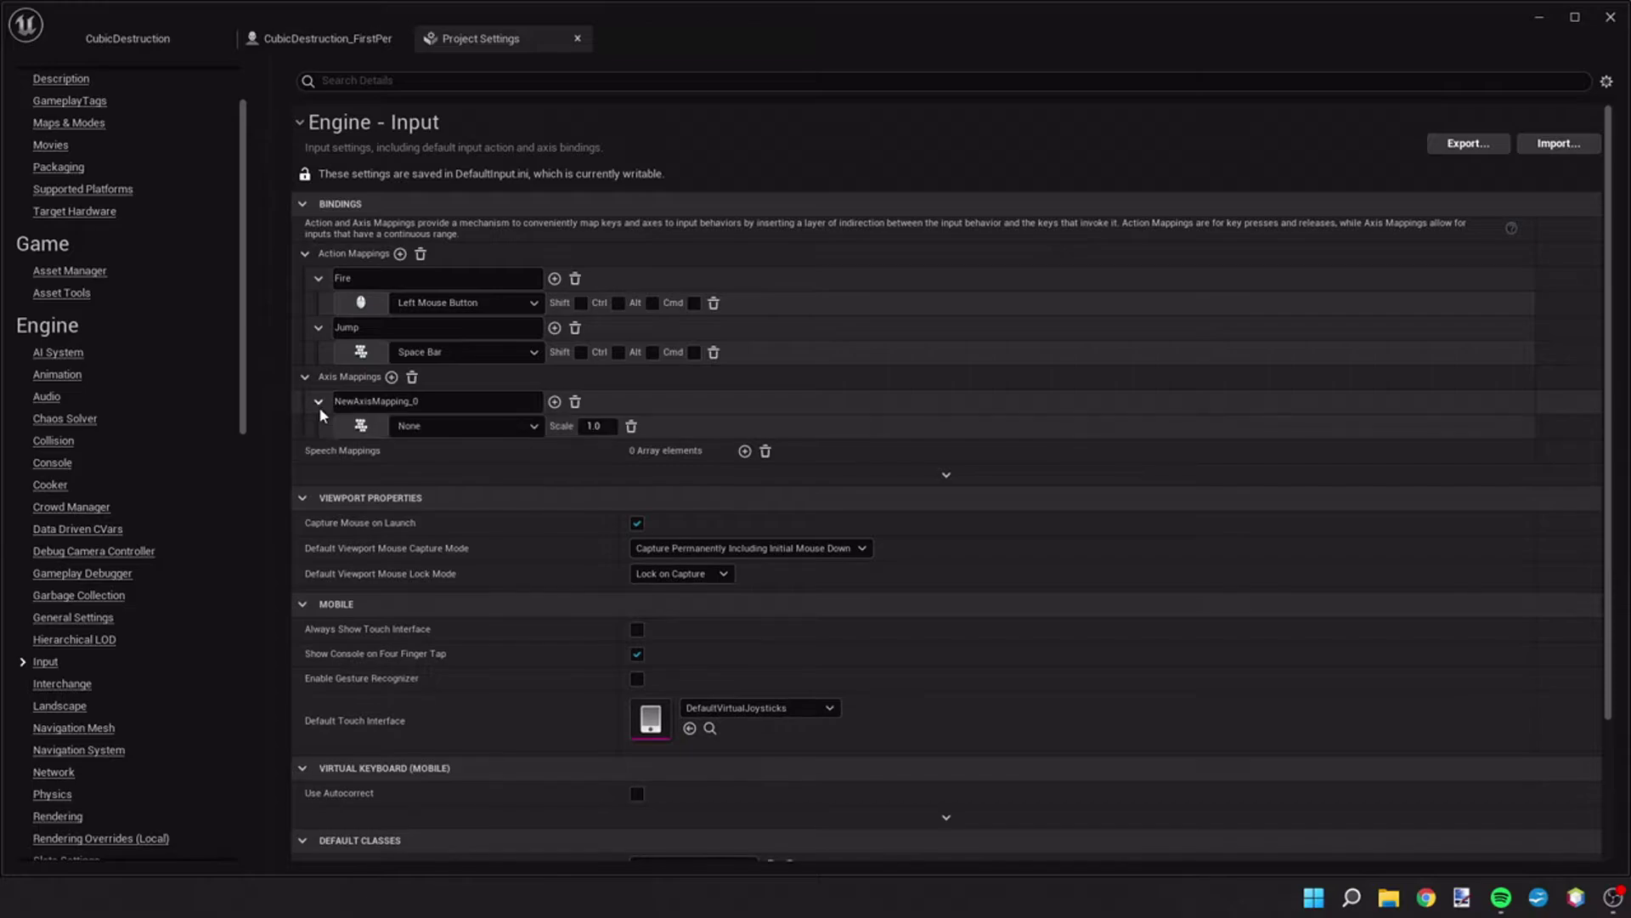
pyautogui.moveTo(427, 406); pyautogui.dragTo(326, 406)
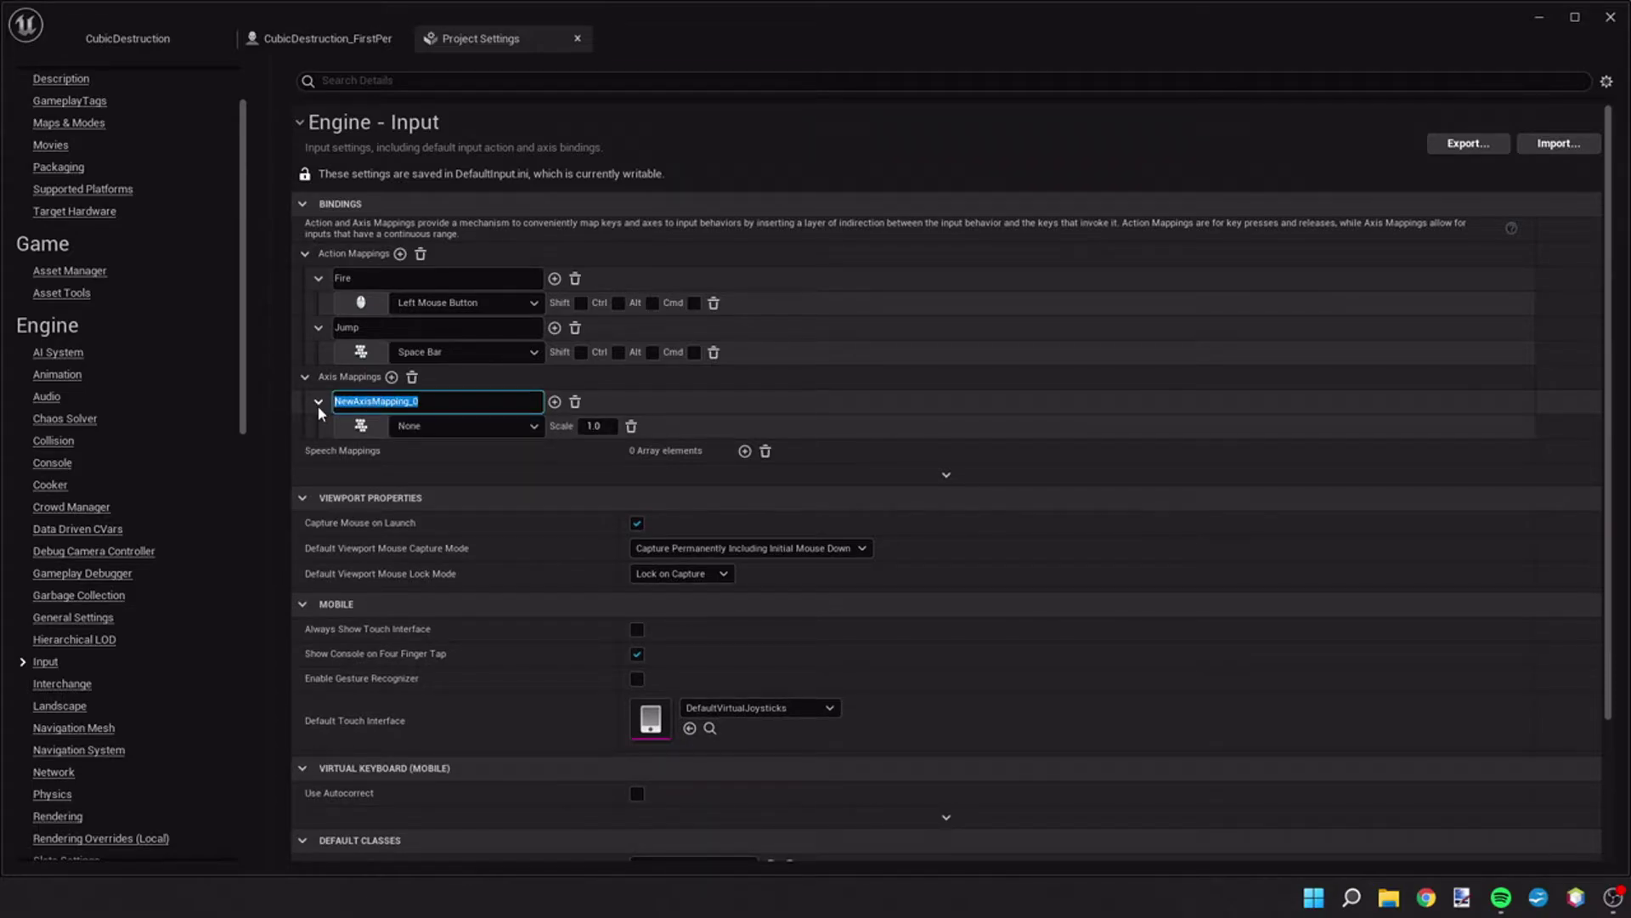
pyautogui.press('BackSpace')
pyautogui.write('MoveForward')
# - Bind the MoveForward axis mapping to the keyboard's W key
pyautogui.click(417, 427)
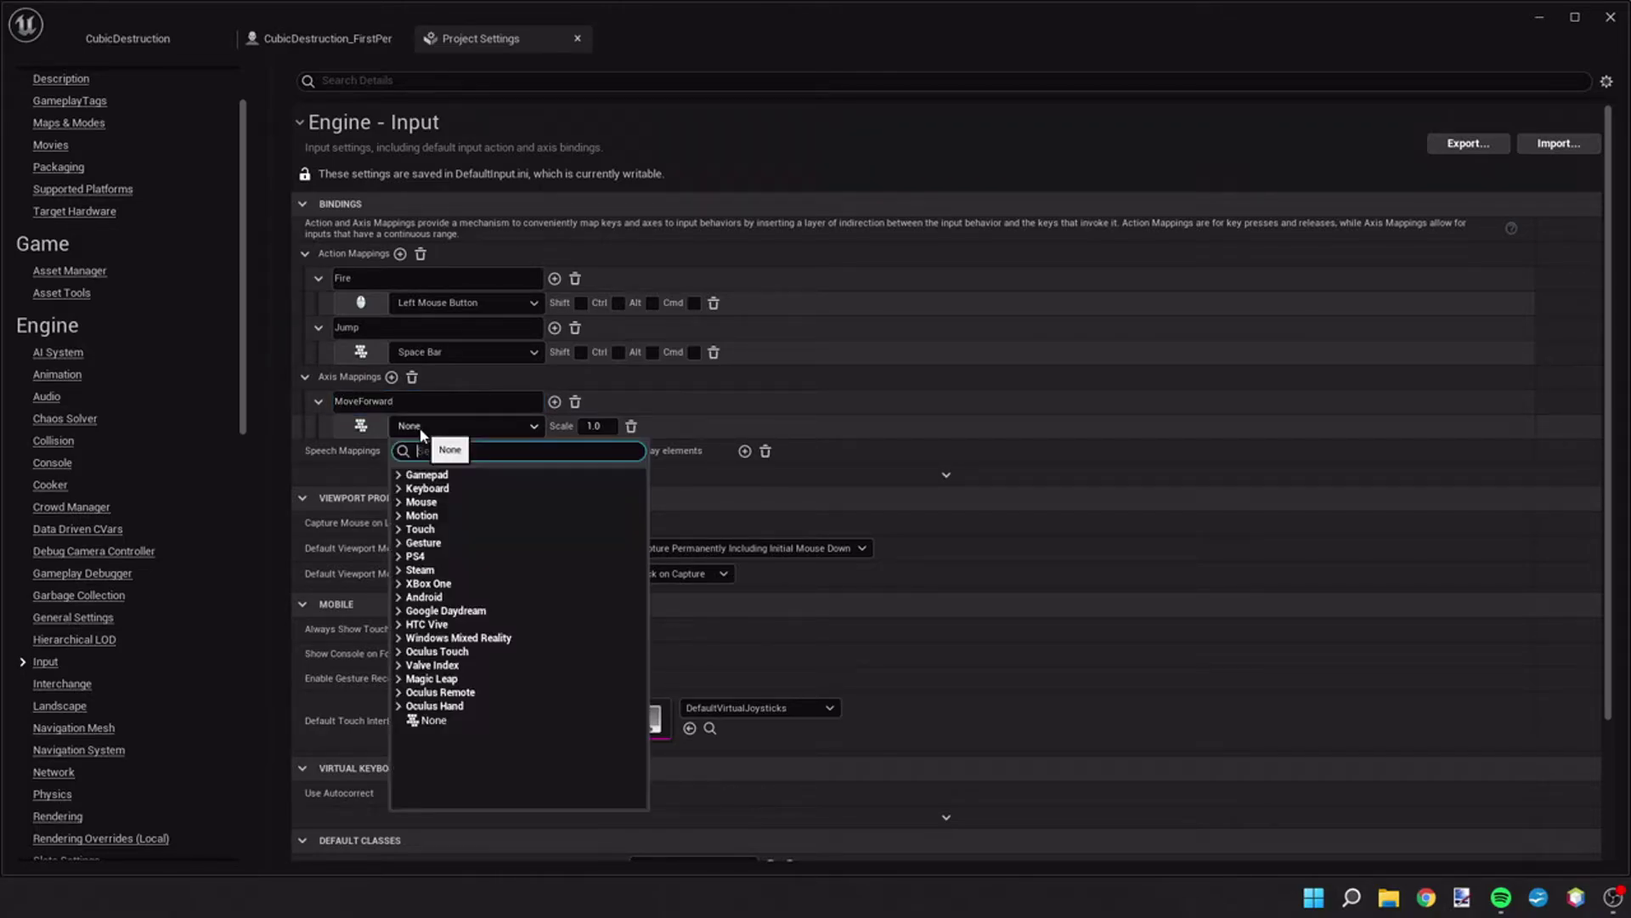
pyautogui.click(431, 490)
pyautogui.scroll(-6, 453, 718)
pyautogui.scroll(-5, 457, 748)
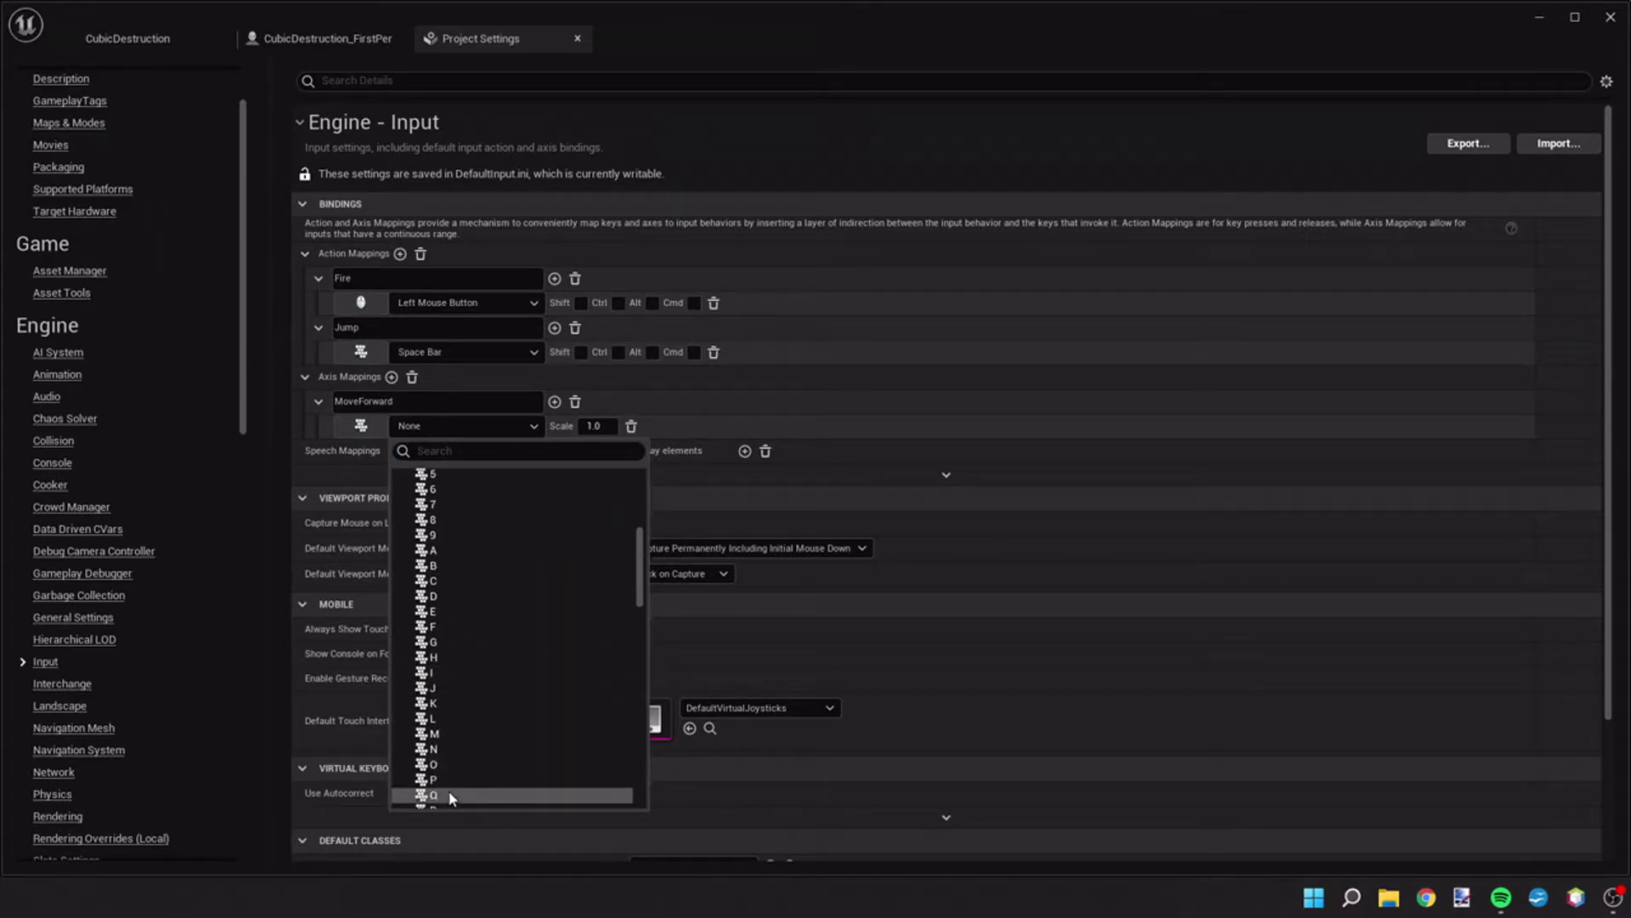
pyautogui.click(453, 776)
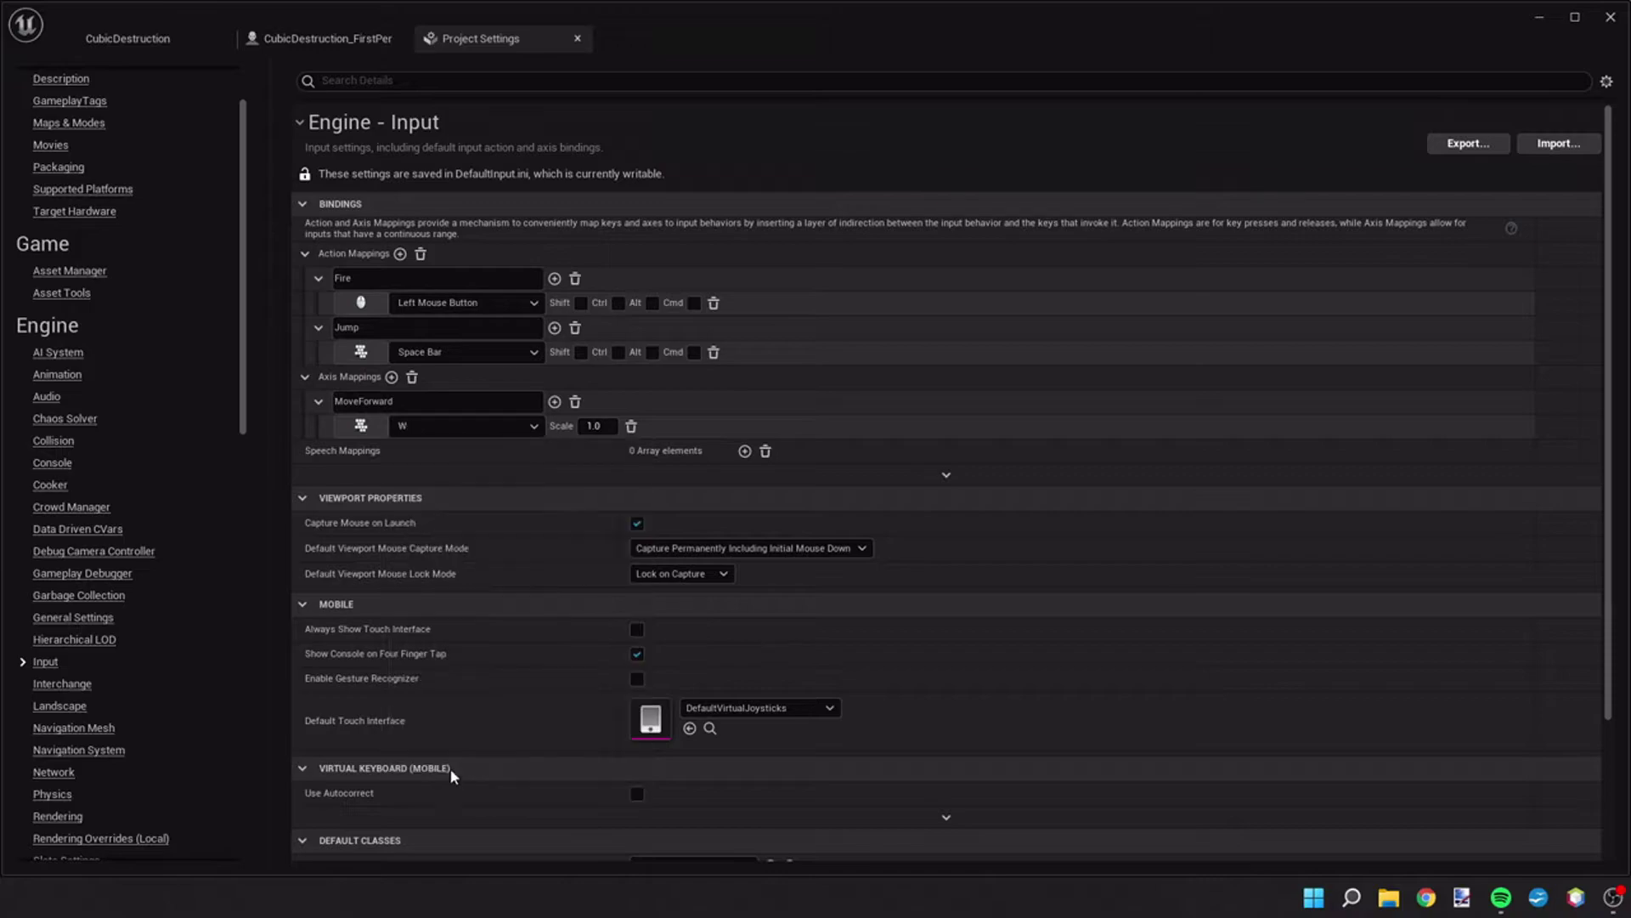
# - Add a second key binding to MoveForward, using the S key with a scale of -1.0
pyautogui.click(554, 401)
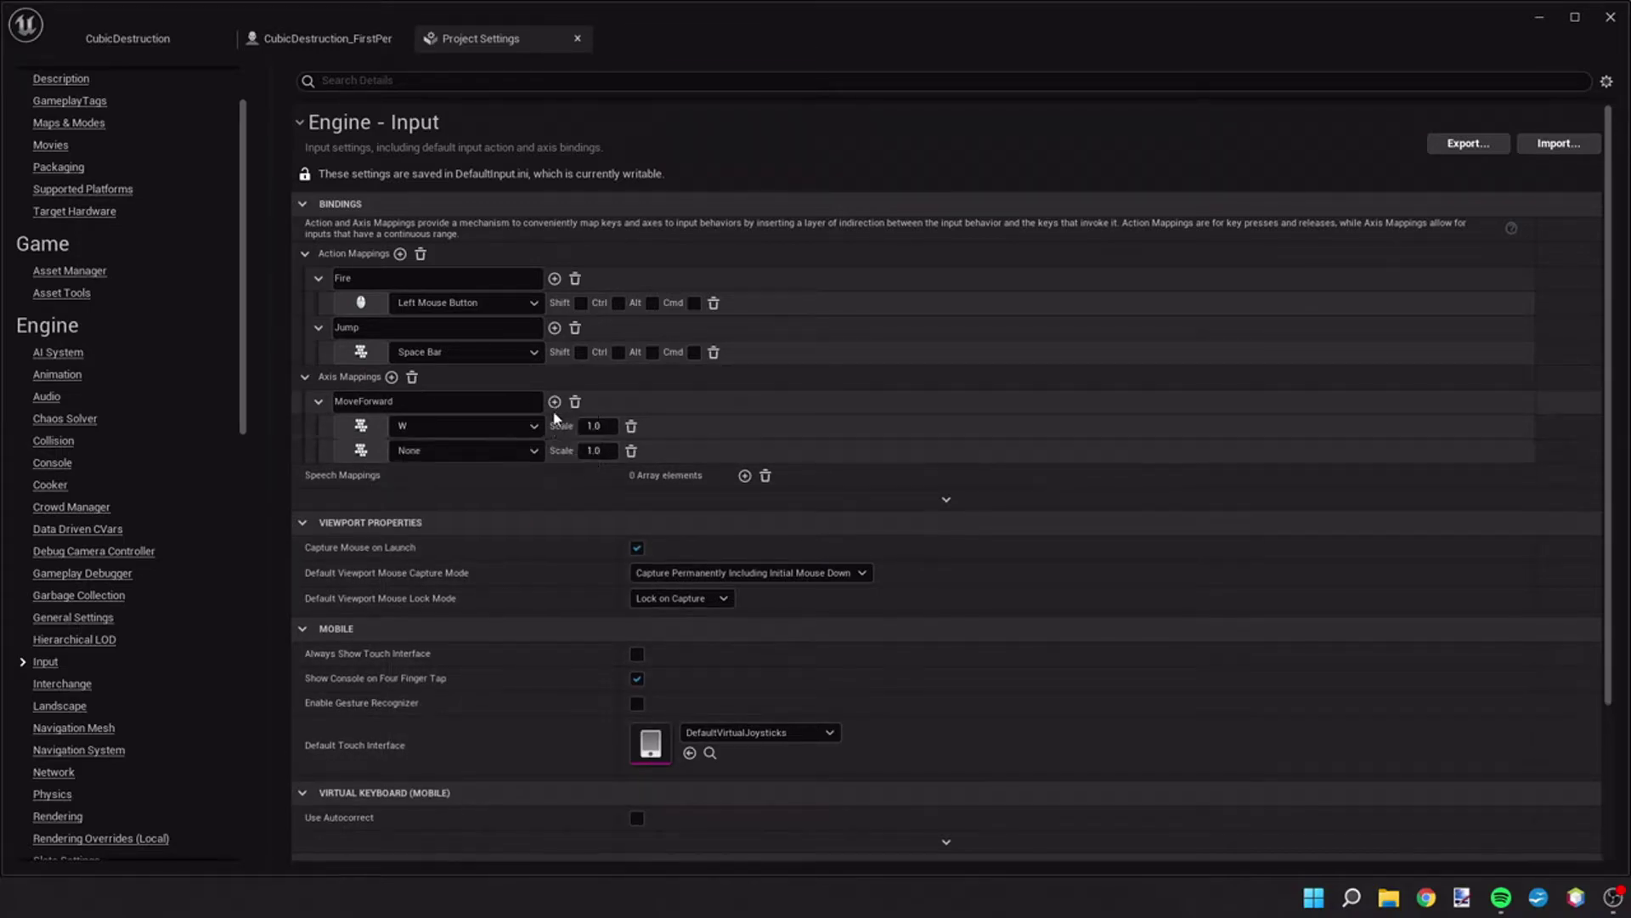
pyautogui.click(472, 456)
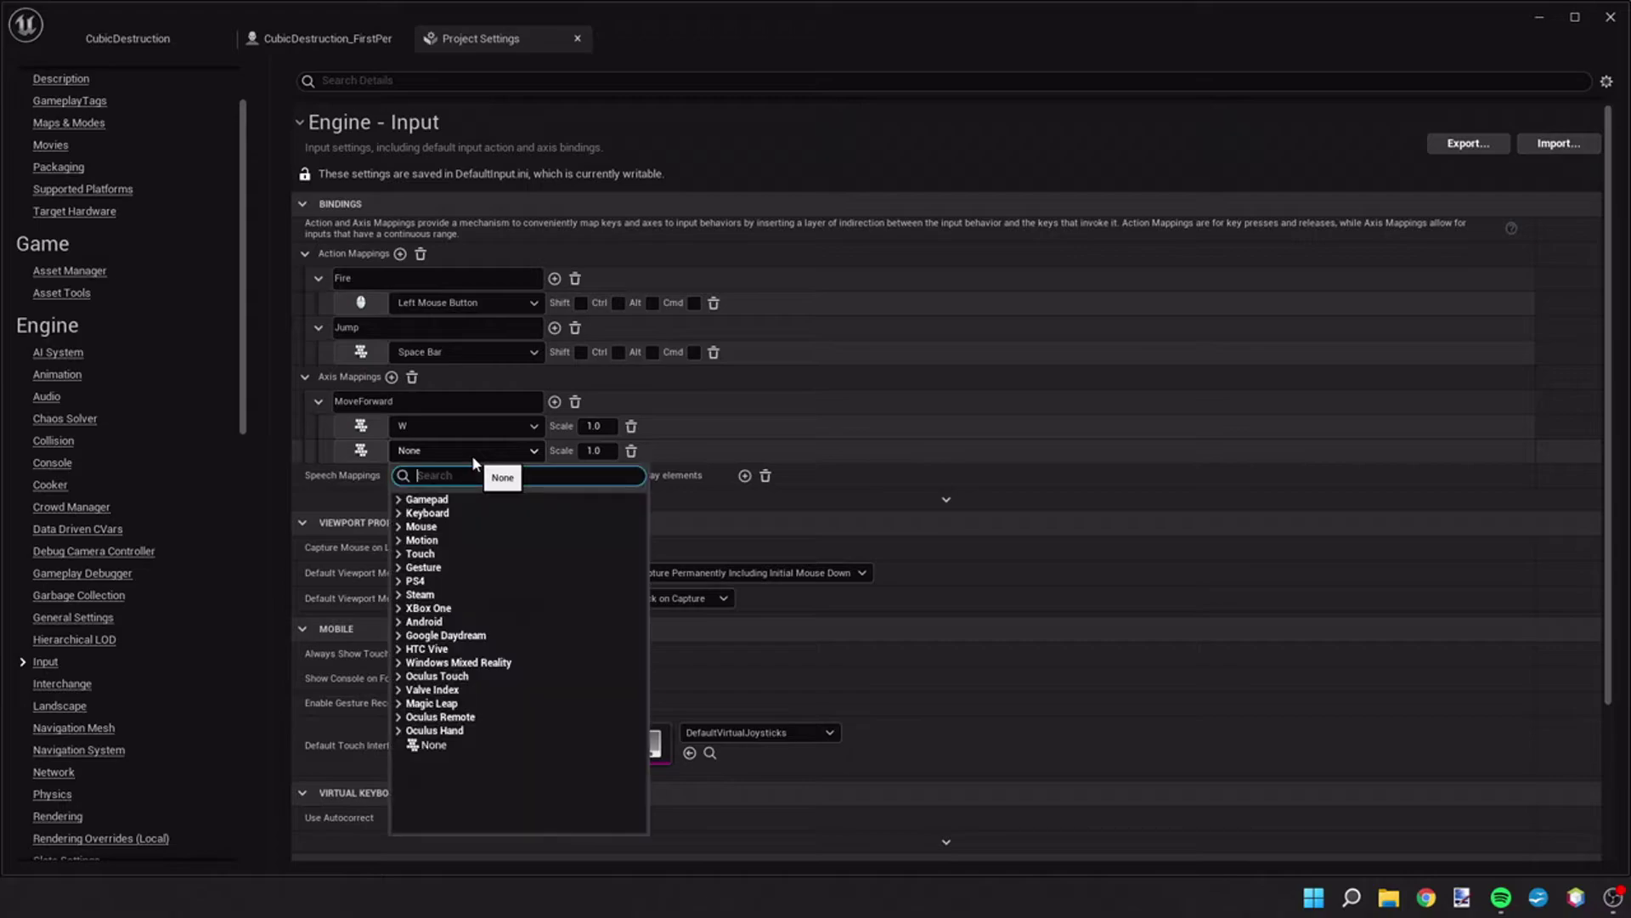
pyautogui.click(440, 517)
pyautogui.scroll(-4, 458, 667)
pyautogui.scroll(-8, 459, 671)
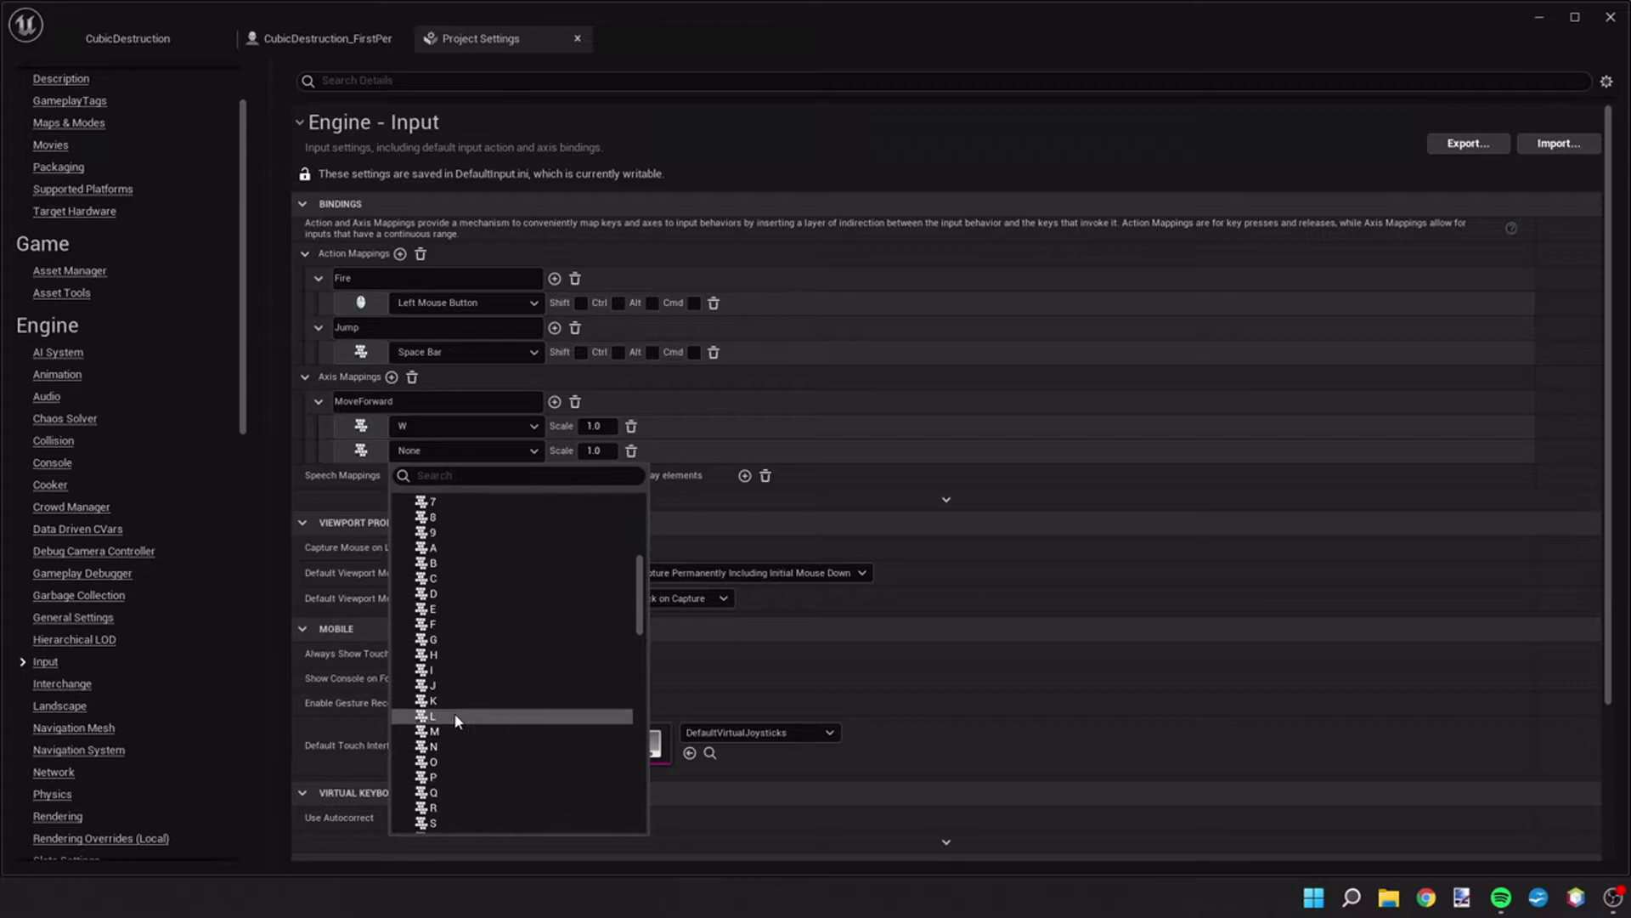
pyautogui.click(448, 768)
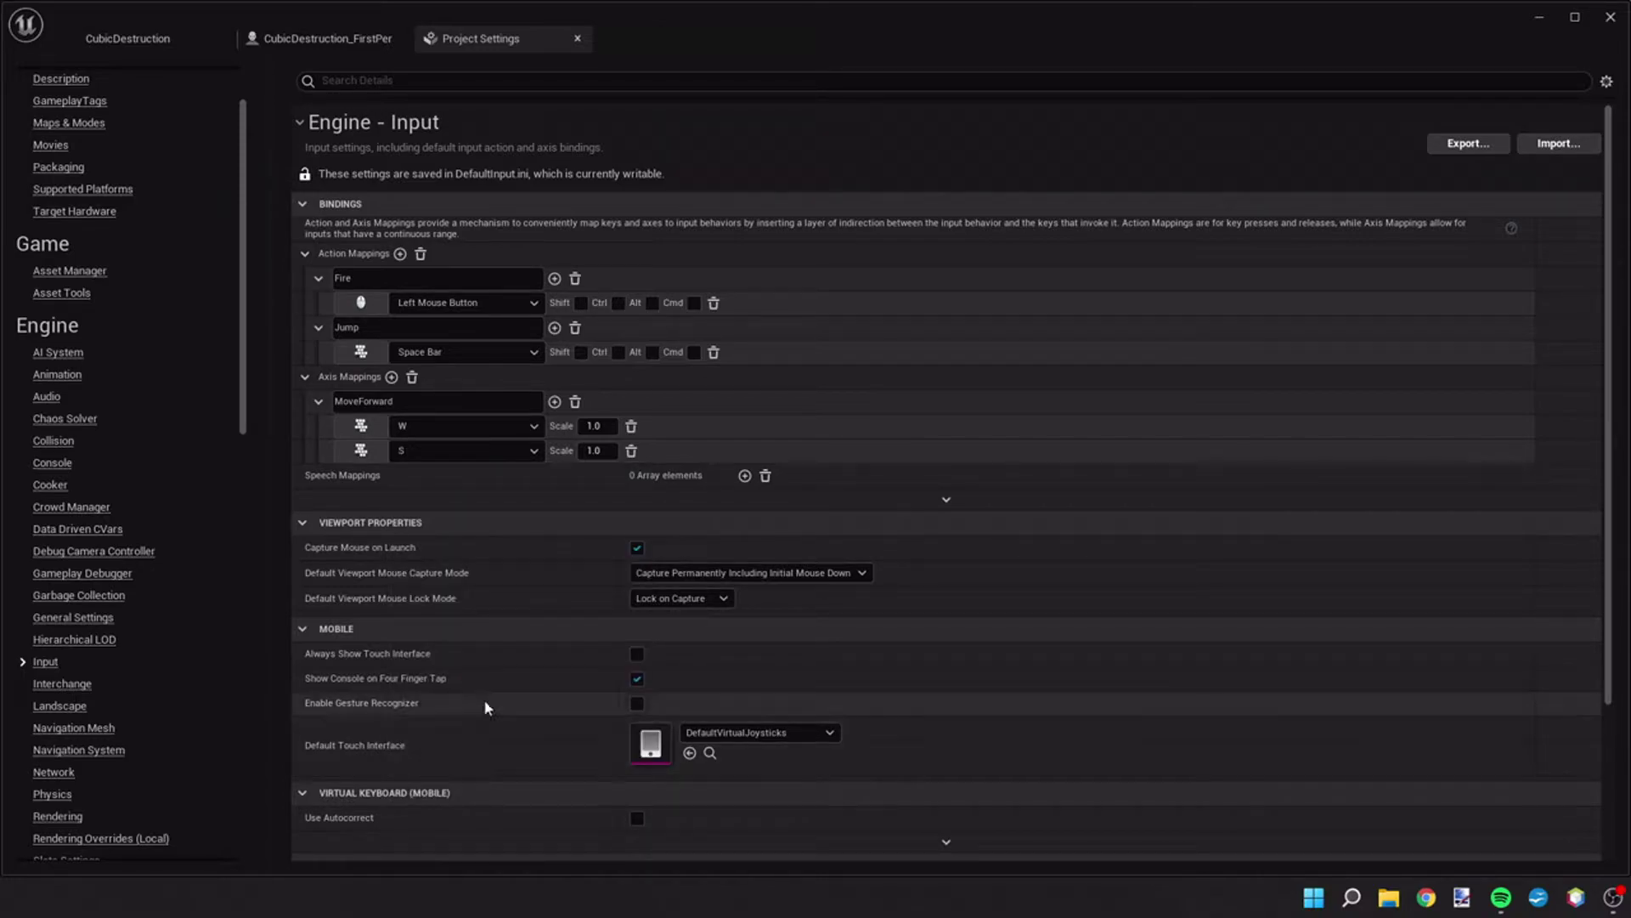
pyautogui.click(597, 450)
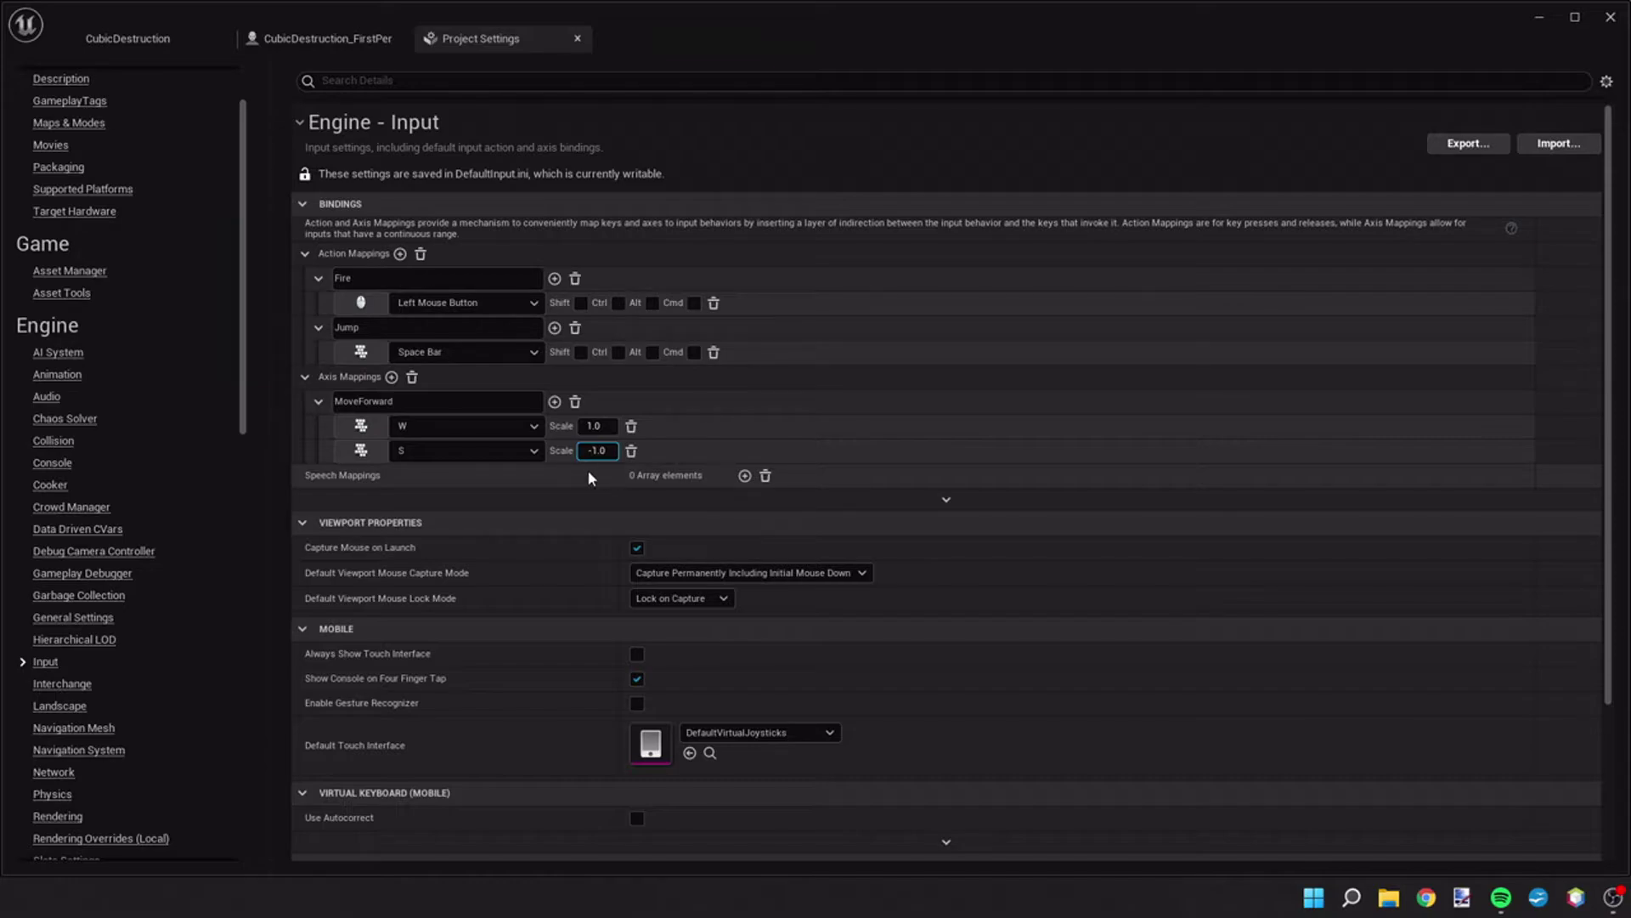
# - Add a second axis mapping named MoveRight to the input bindings
pyautogui.click(391, 376)
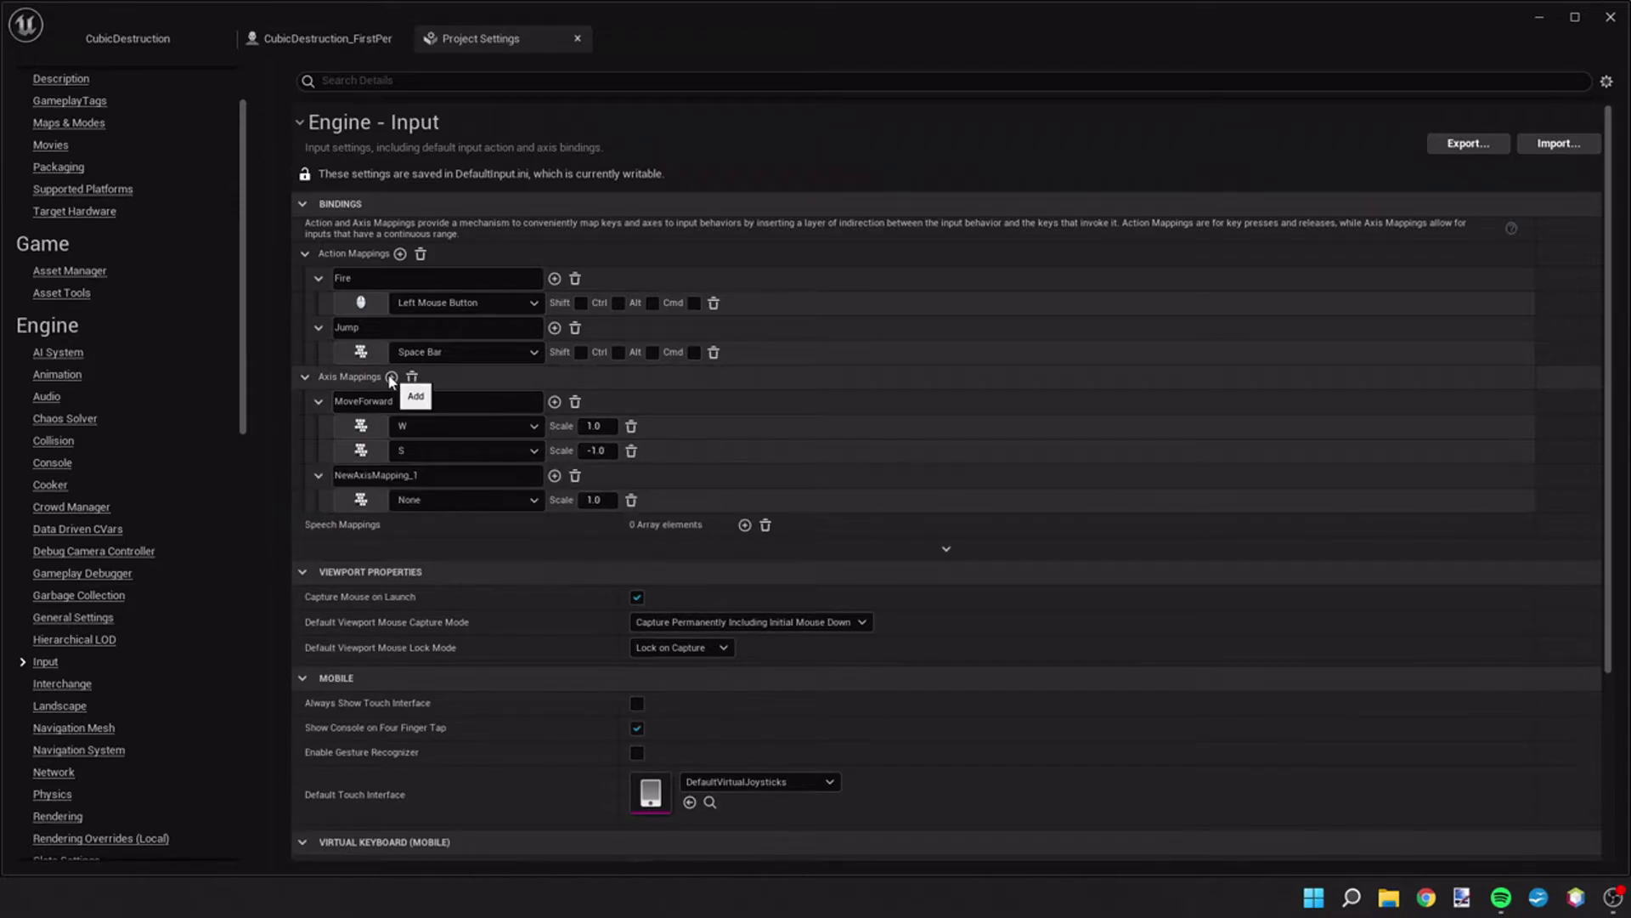
pyautogui.click(456, 476)
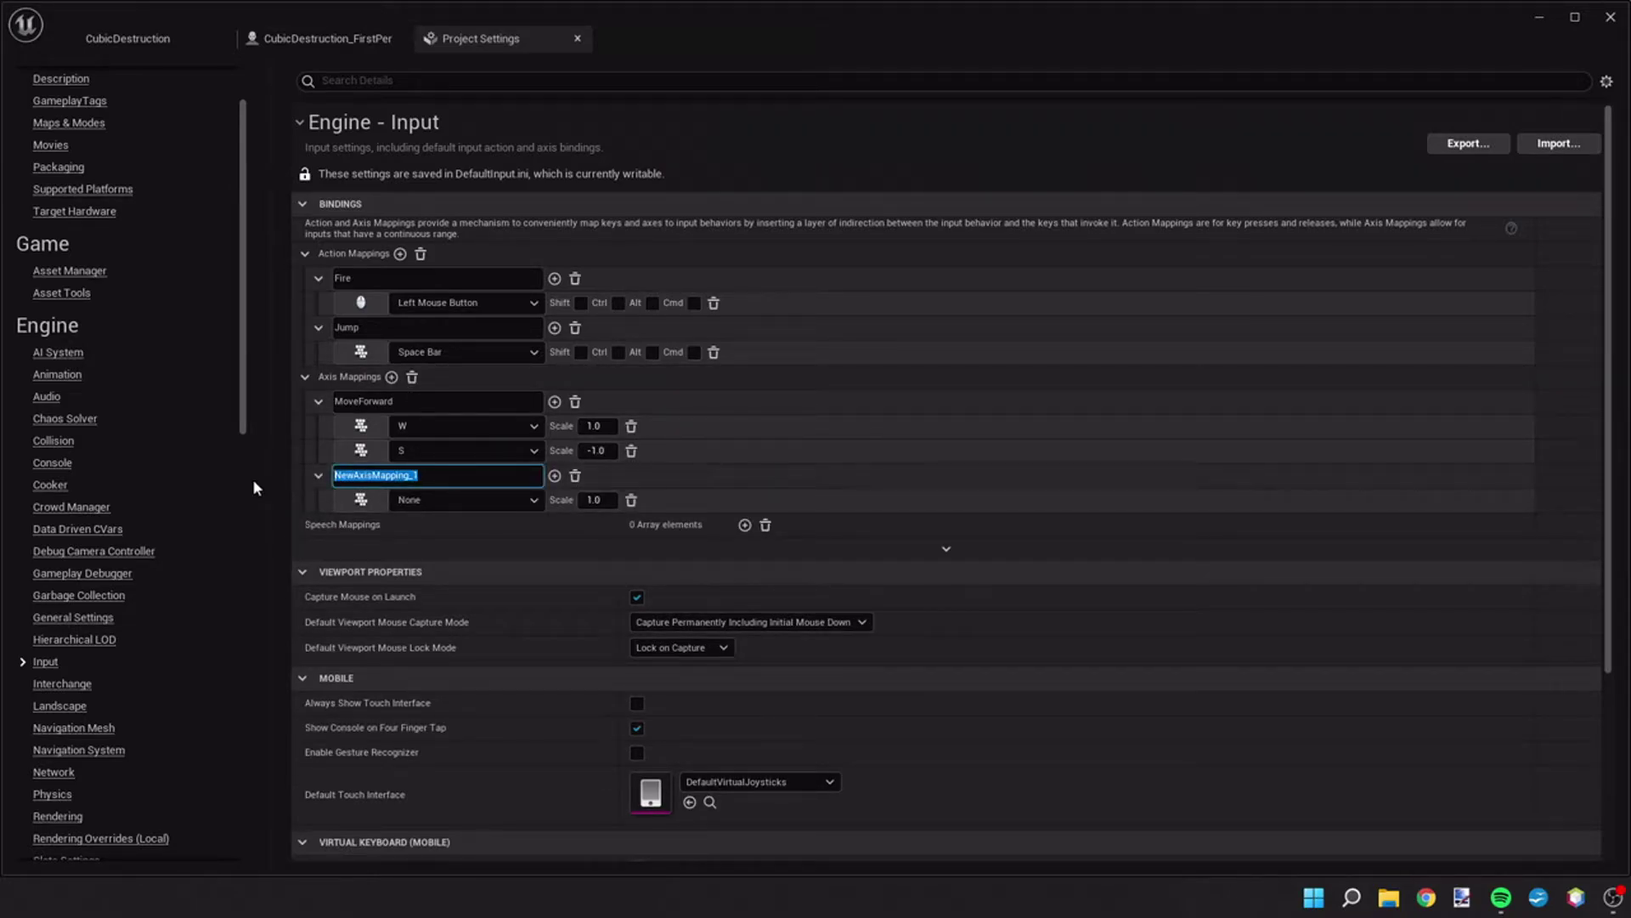
pyautogui.press('BackSpace')
pyautogui.write('MoveRight')
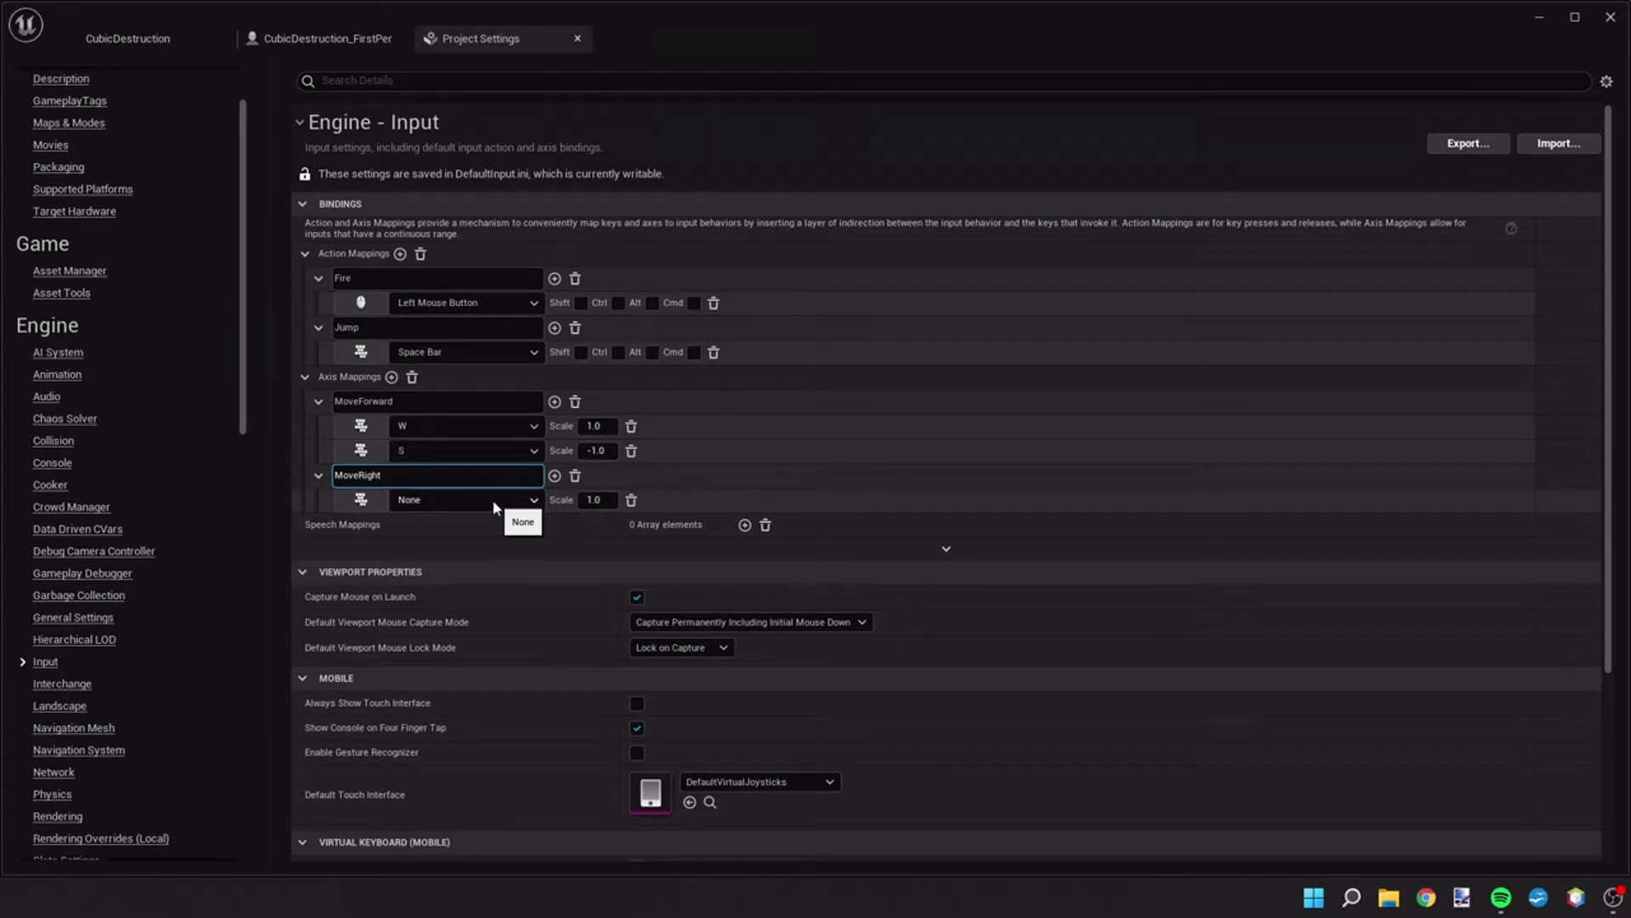
# - Bind the MoveRight axis mapping to the keyboard's W key
pyautogui.click(492, 499)
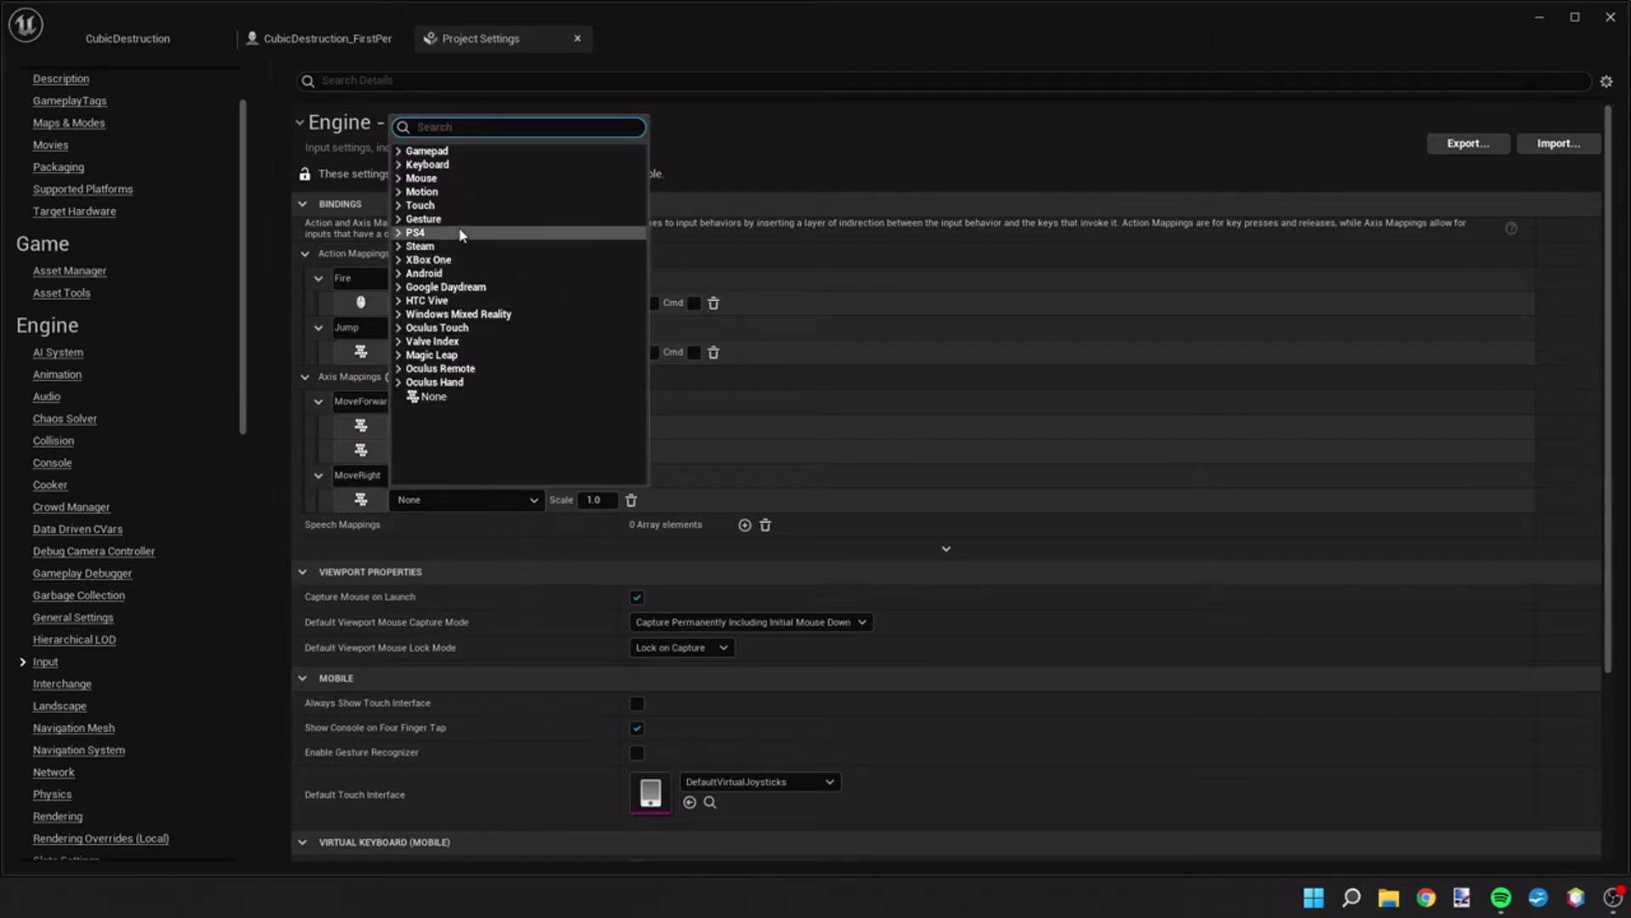
pyautogui.click(427, 164)
pyautogui.scroll(-2, 501, 400)
pyautogui.scroll(-8, 483, 423)
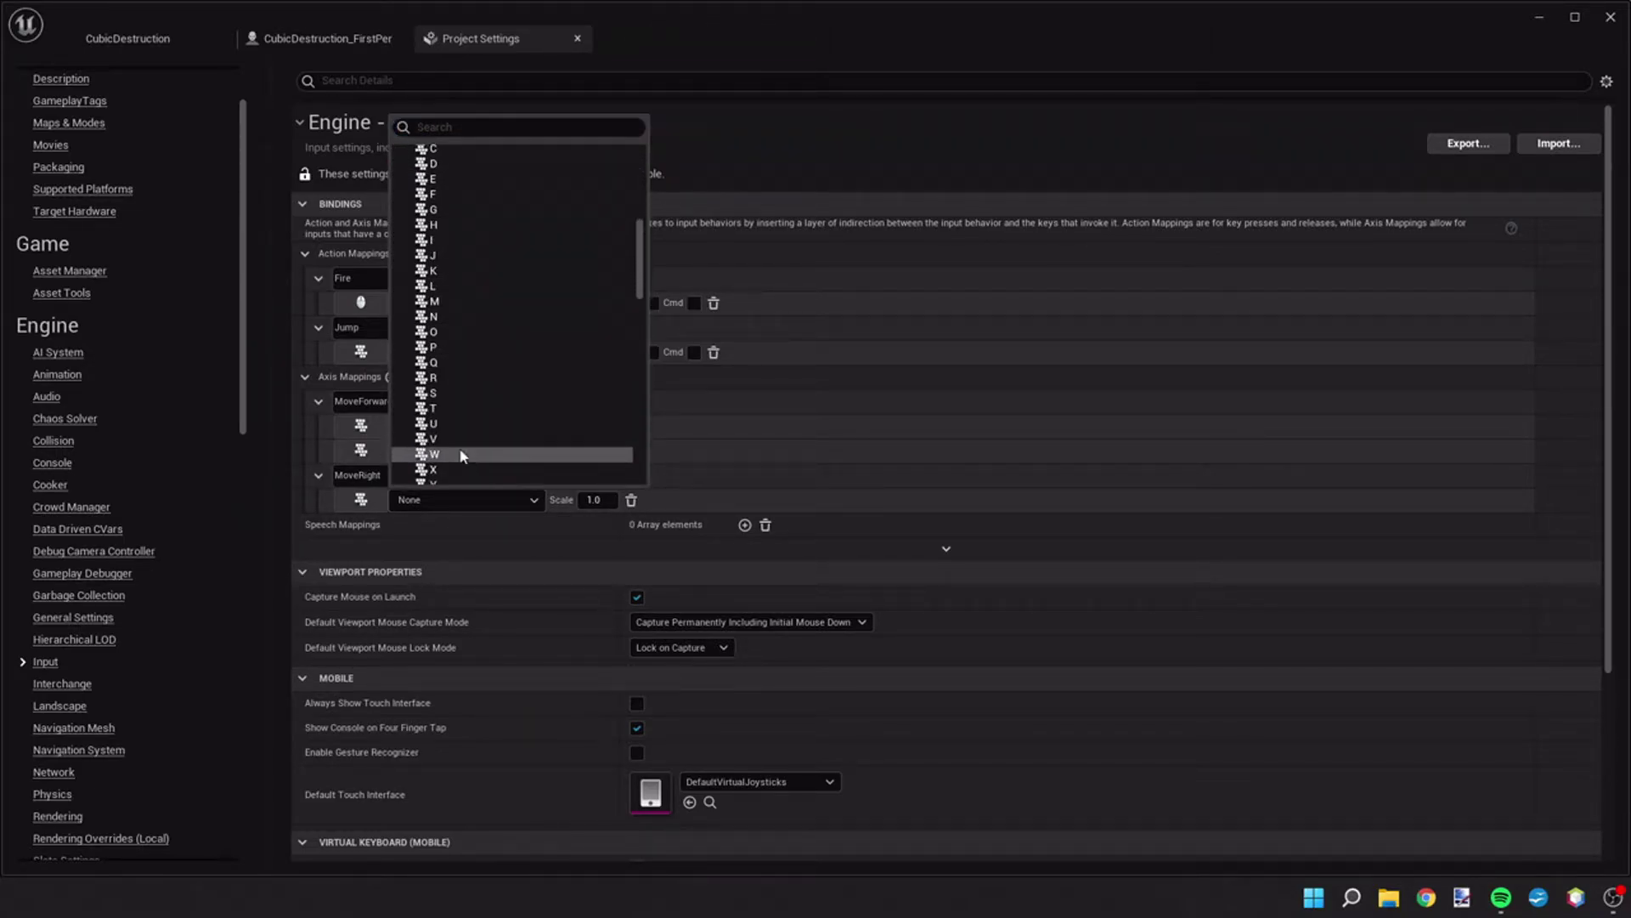
pyautogui.click(459, 452)
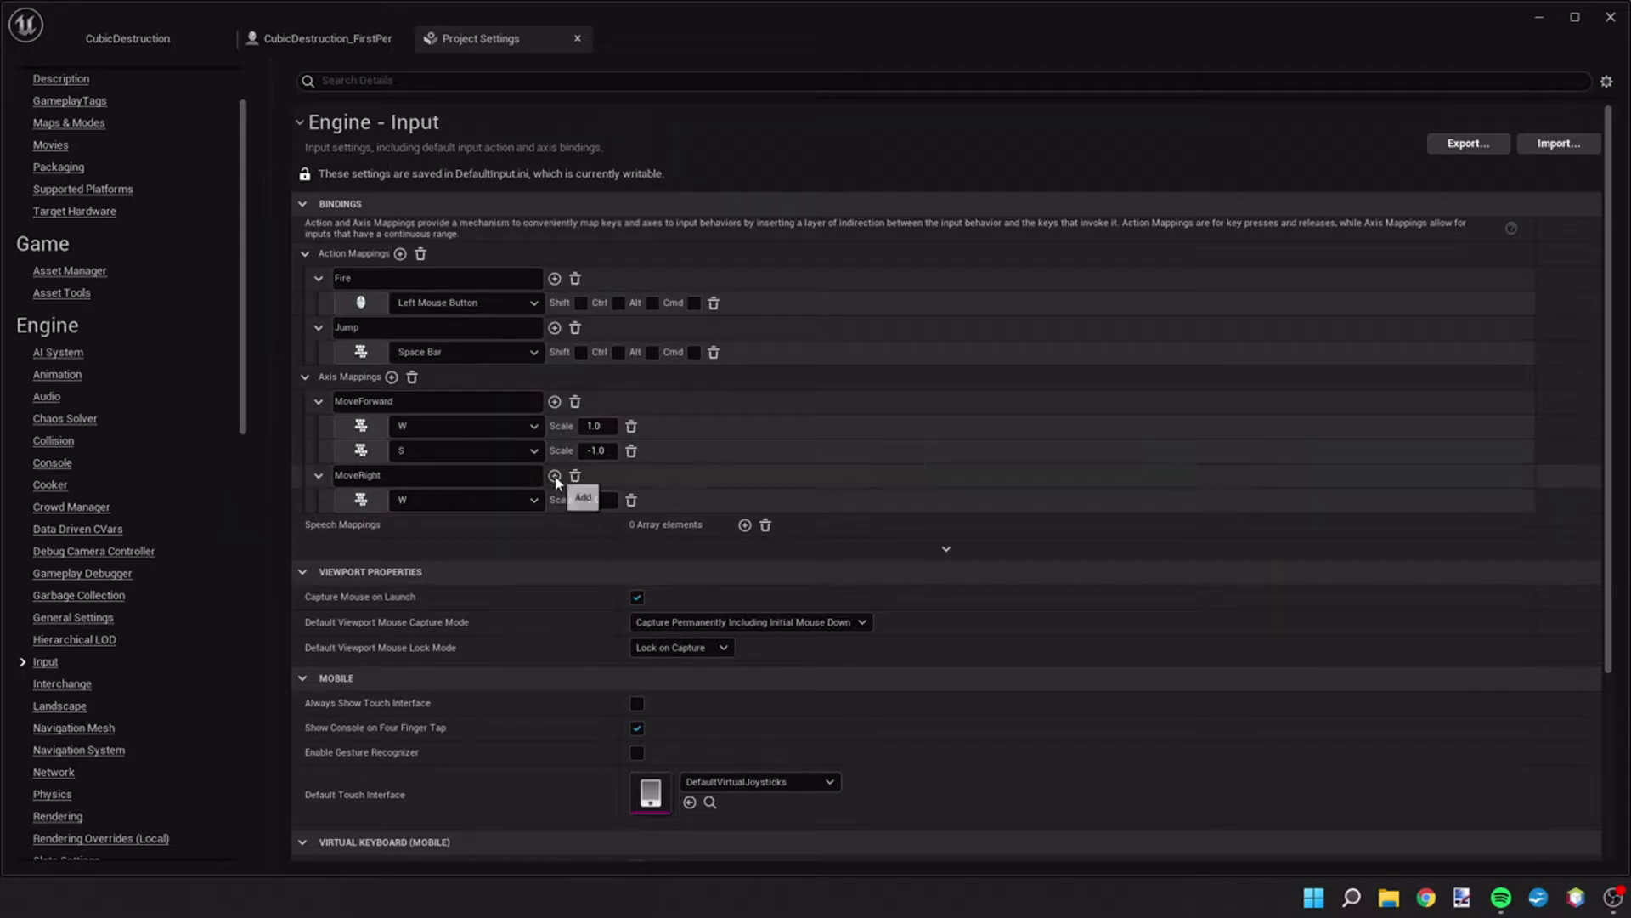
# - Add a second key binding to MoveRight, using the S key with a scale of -1.0
pyautogui.click(555, 475)
pyautogui.click(458, 522)
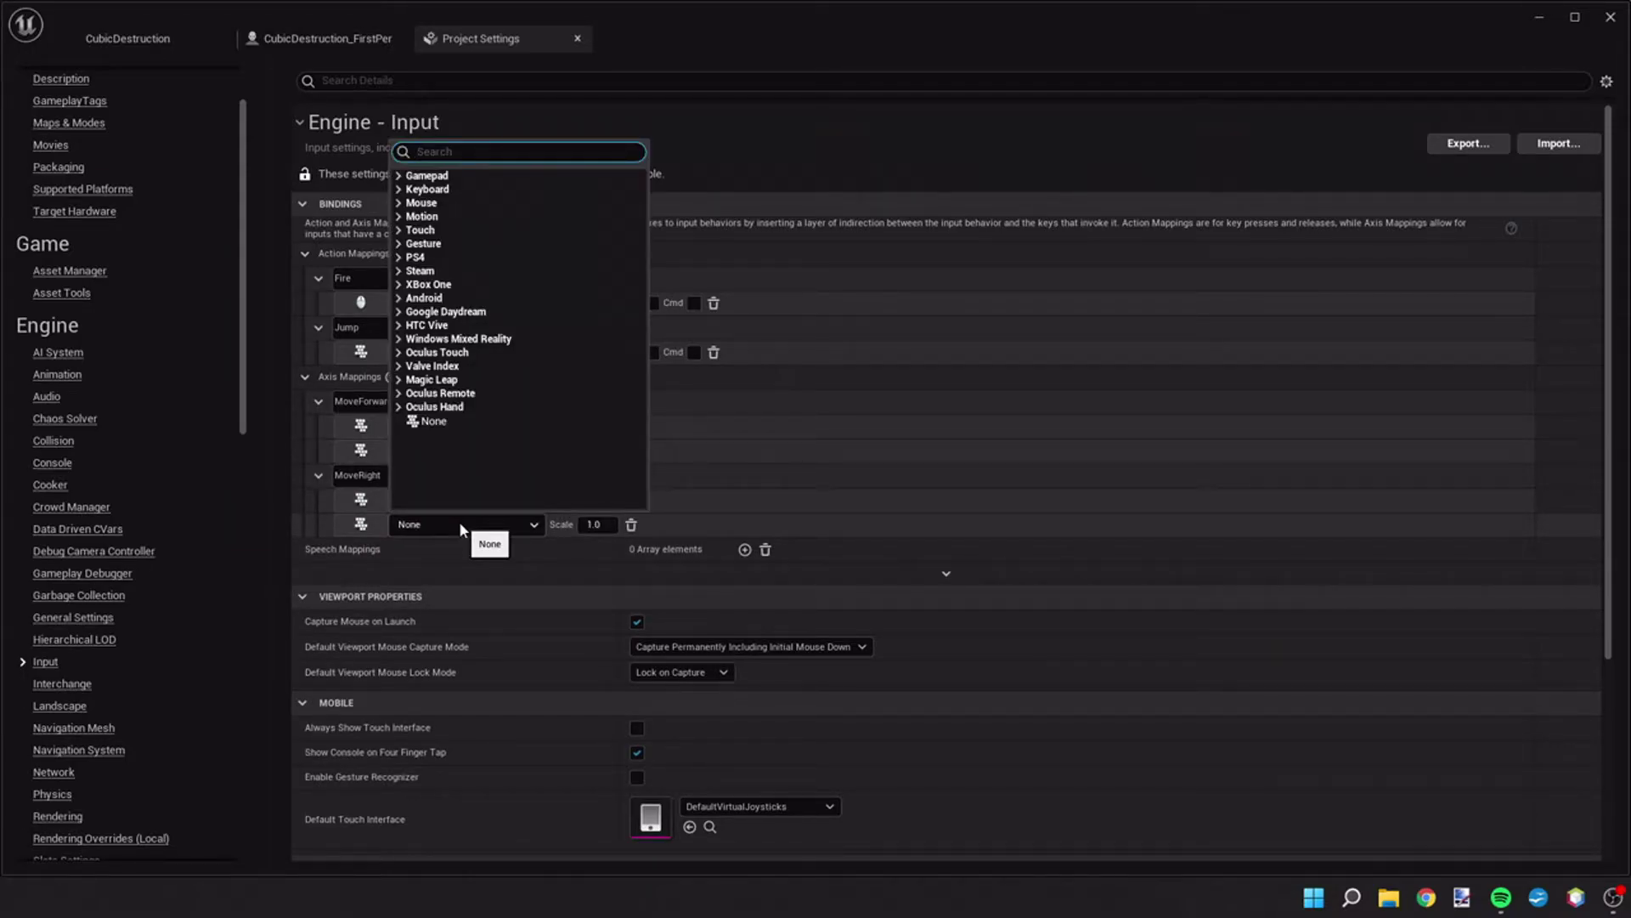
pyautogui.click(426, 189)
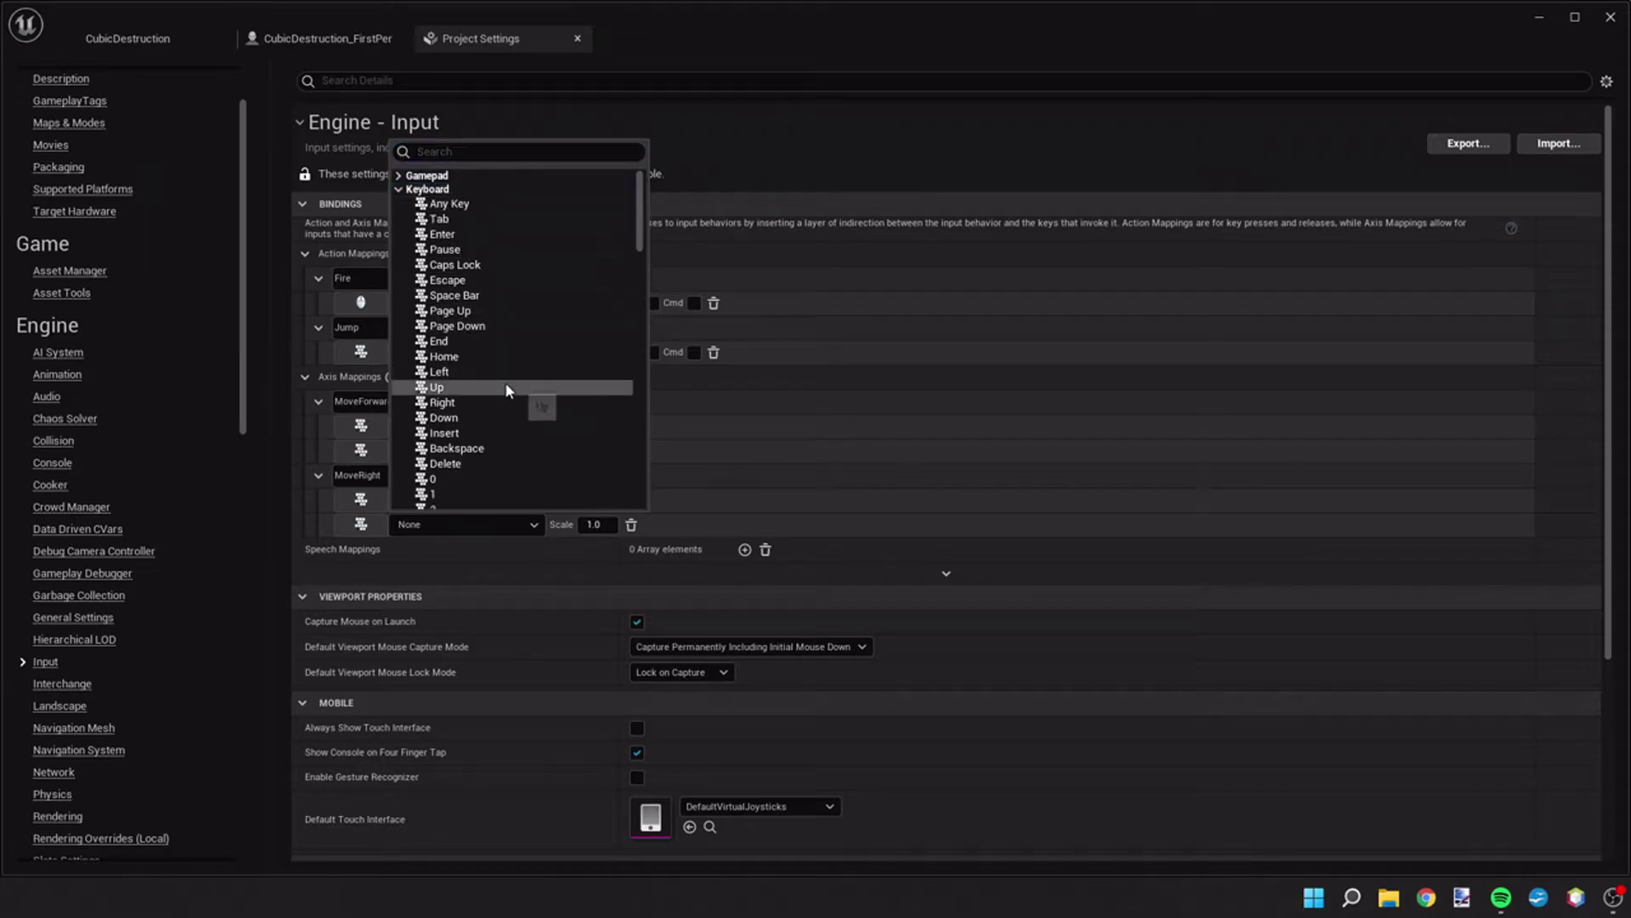
pyautogui.scroll(-9, 506, 389)
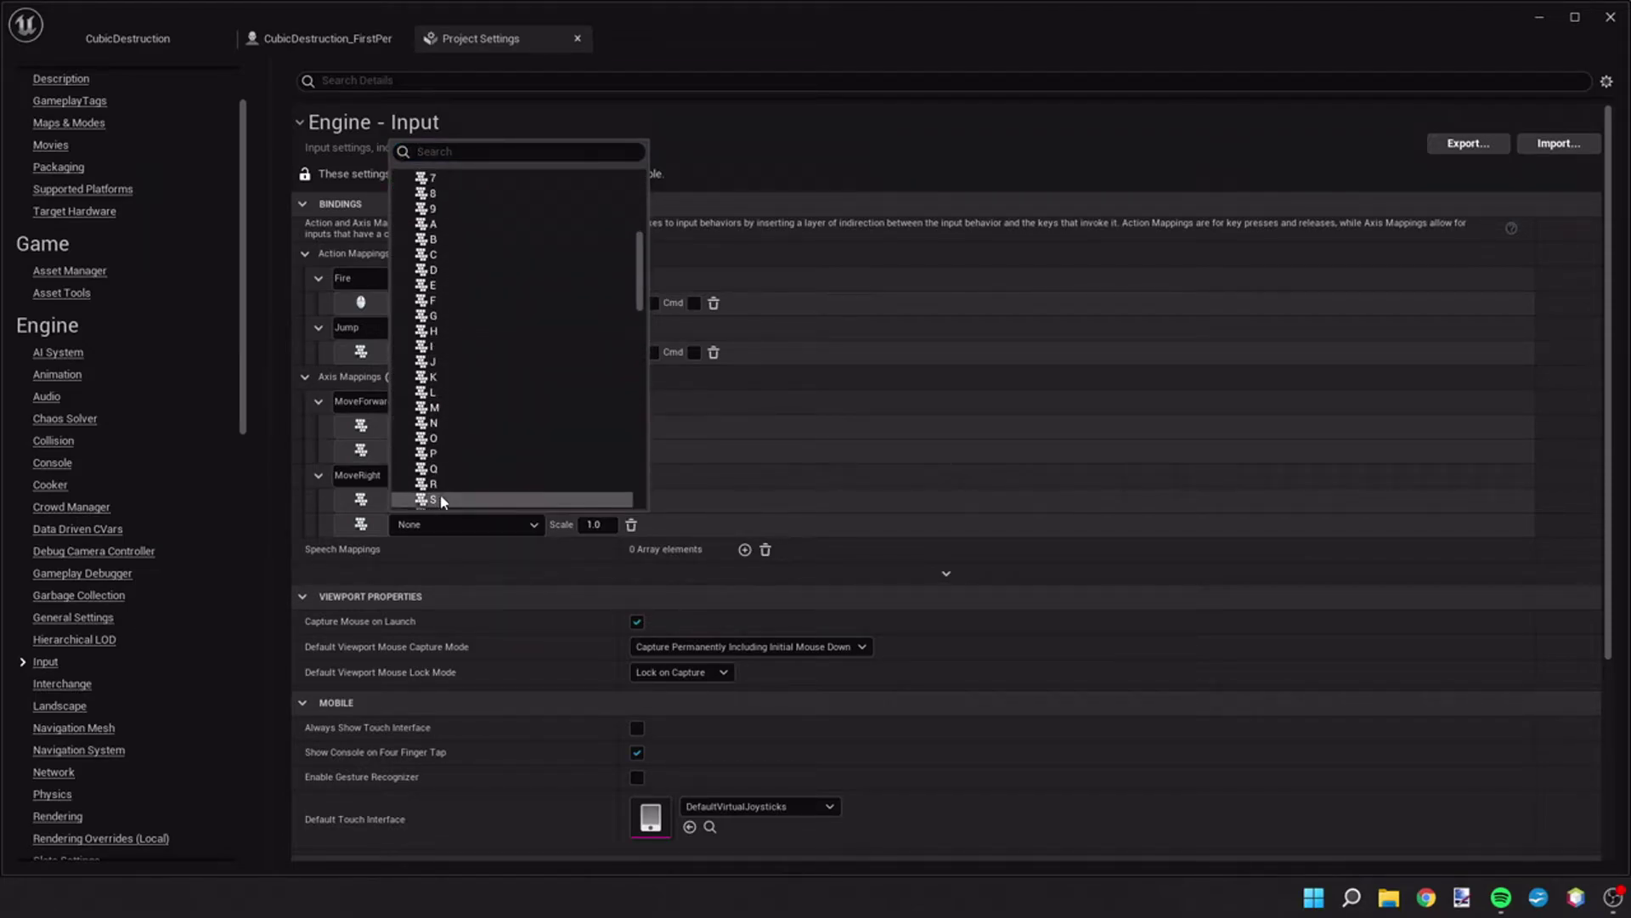
pyautogui.click(434, 500)
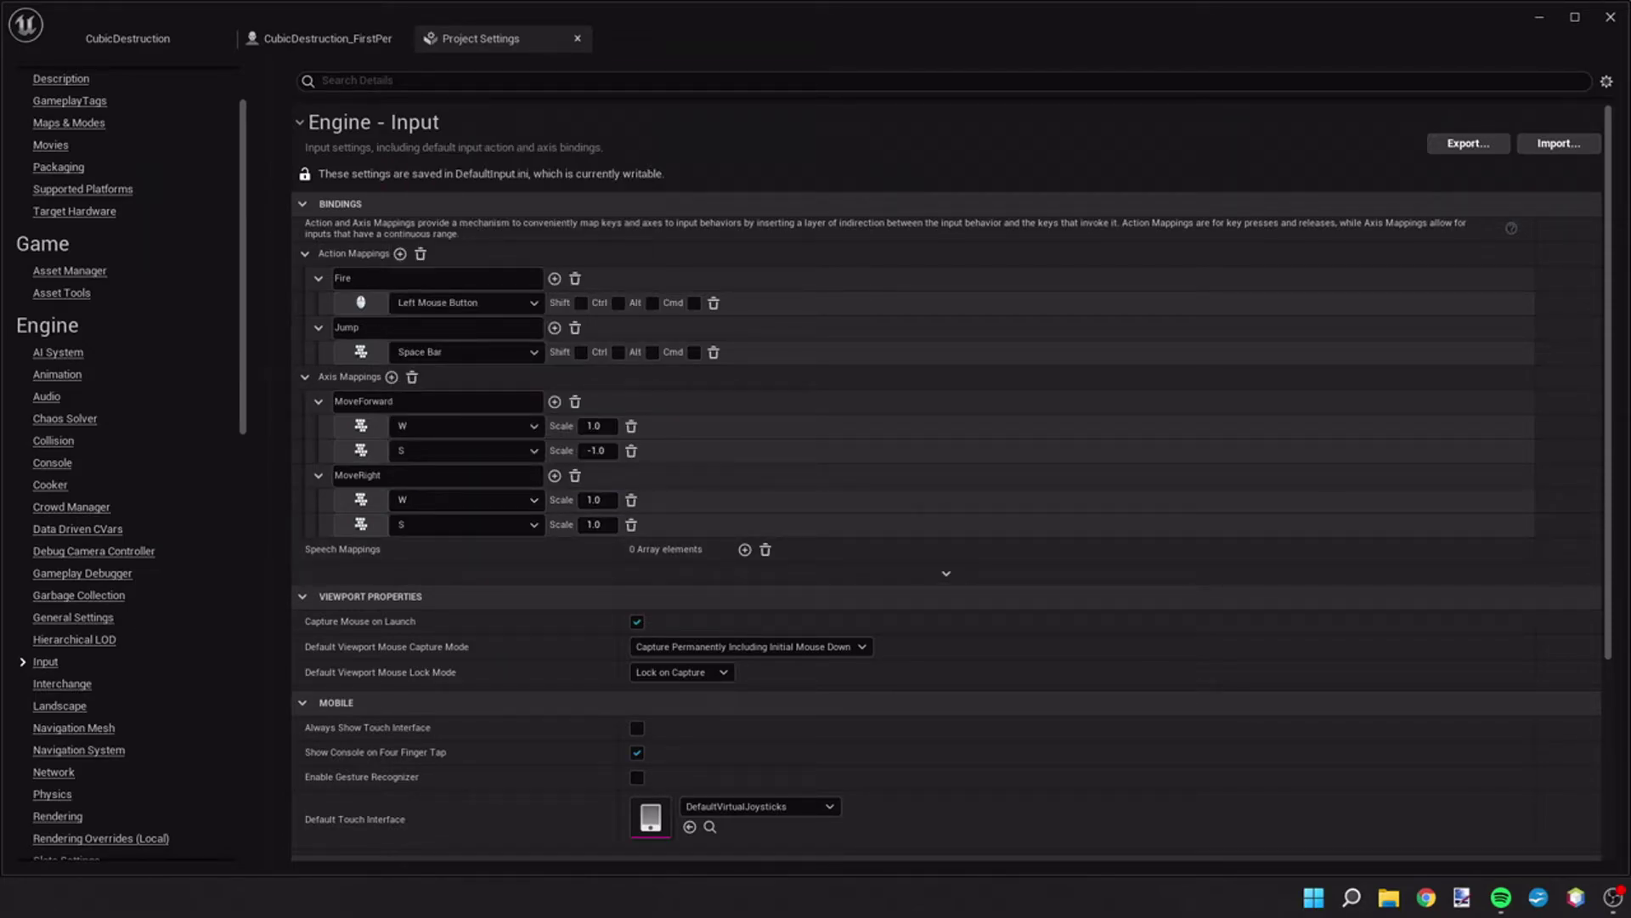
pyautogui.click(1614, 897)
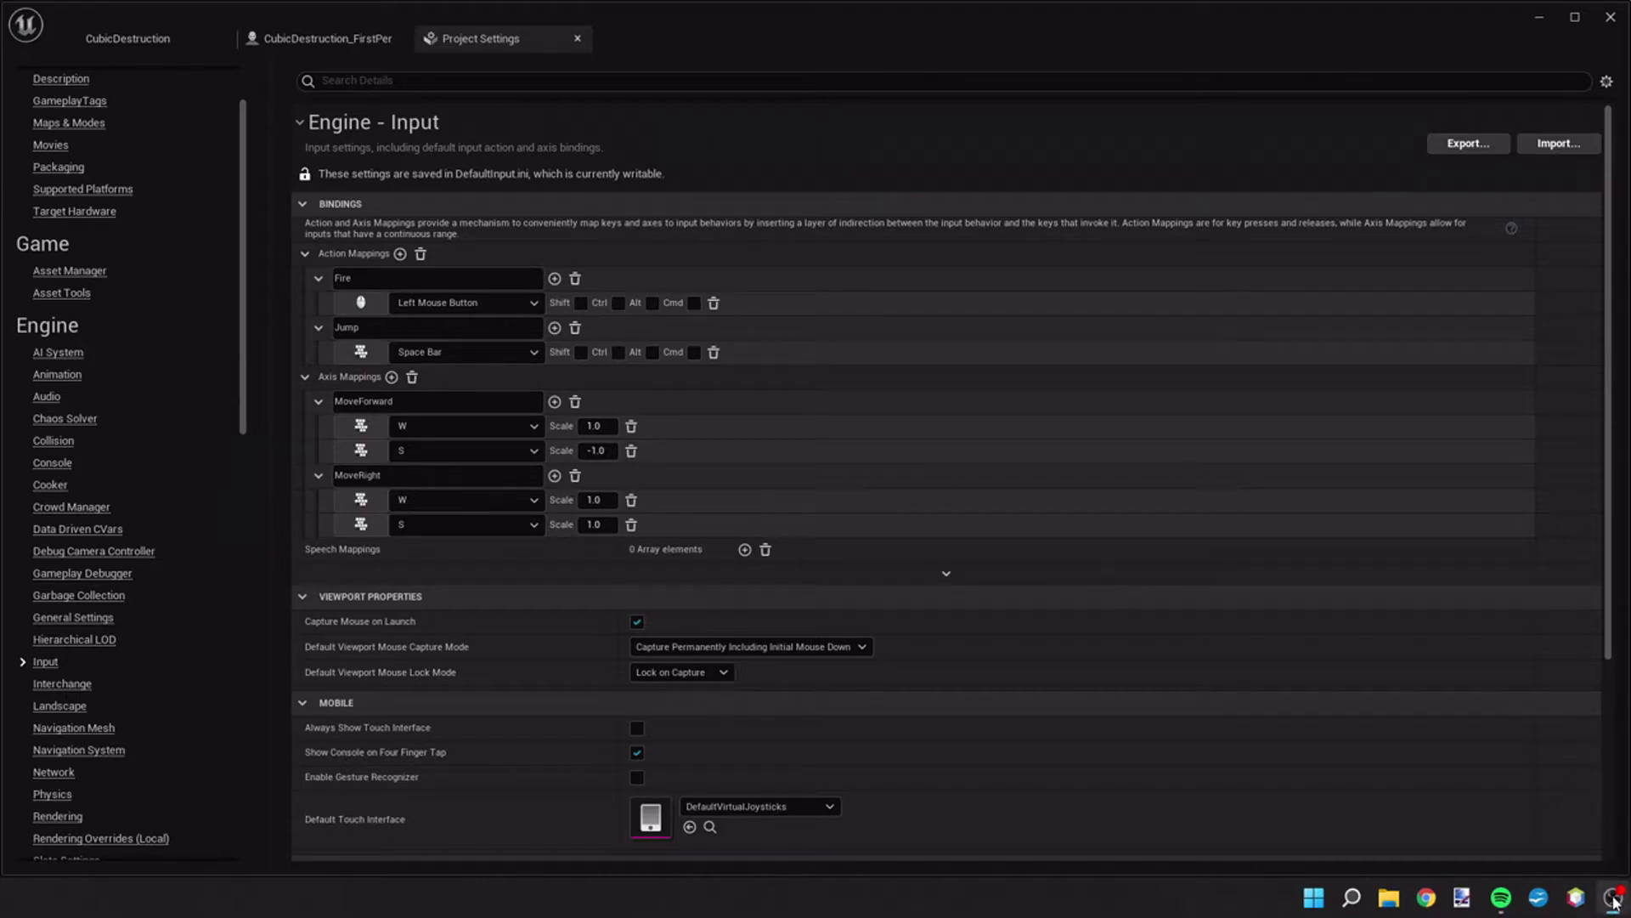
pyautogui.click(588, 525)
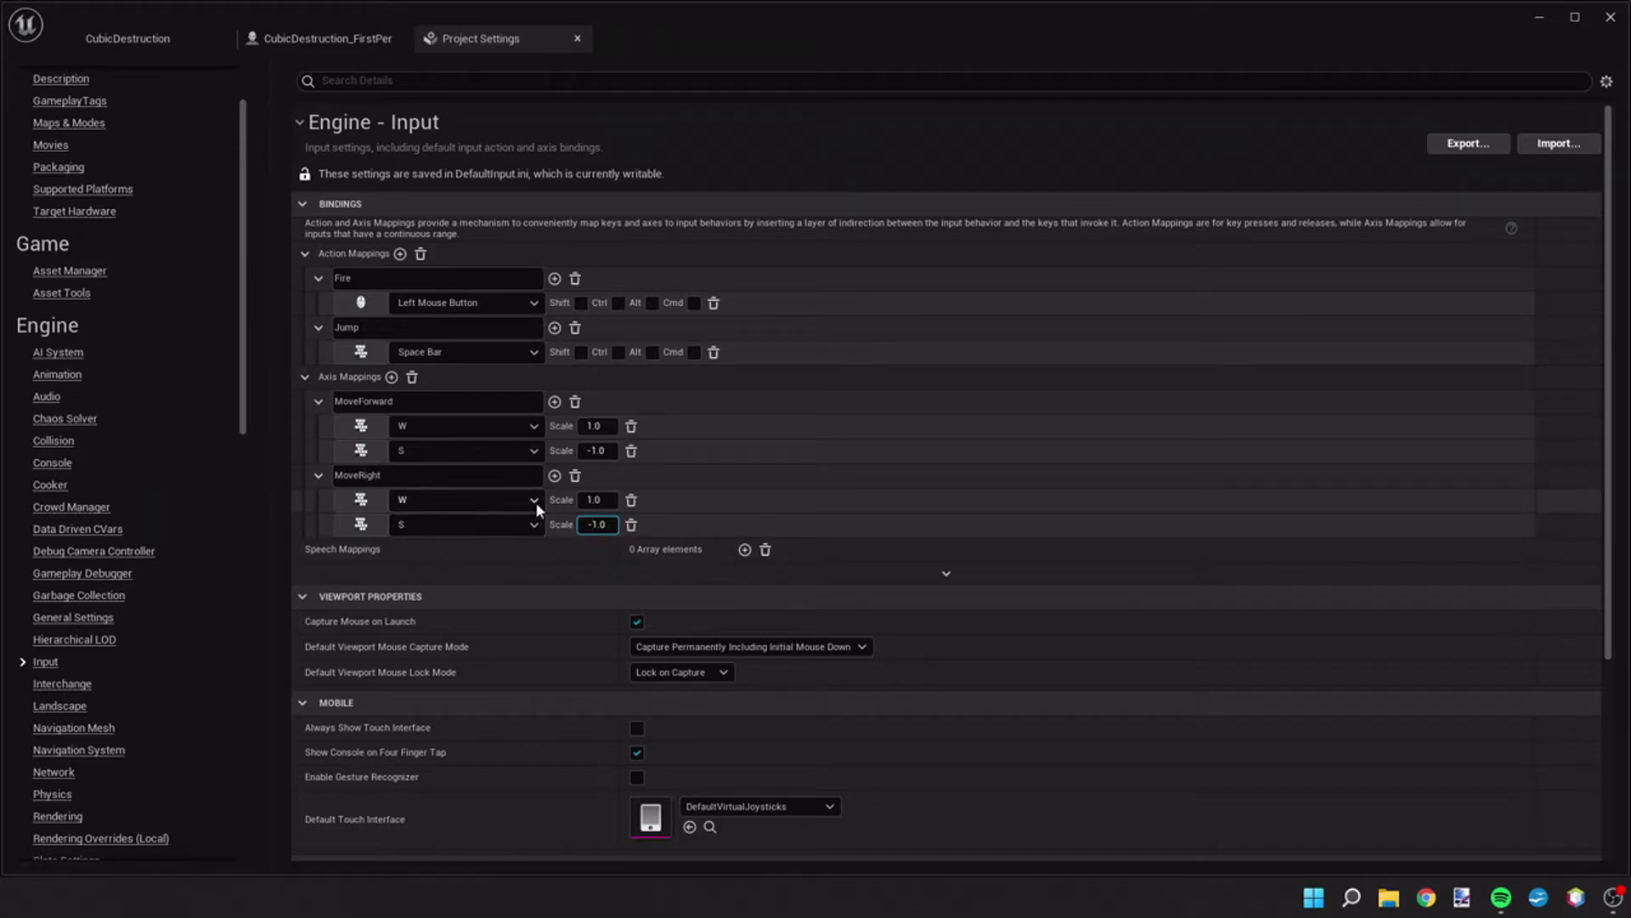
# - Add a third axis mapping named Turn to the input bindings
pyautogui.click(392, 376)
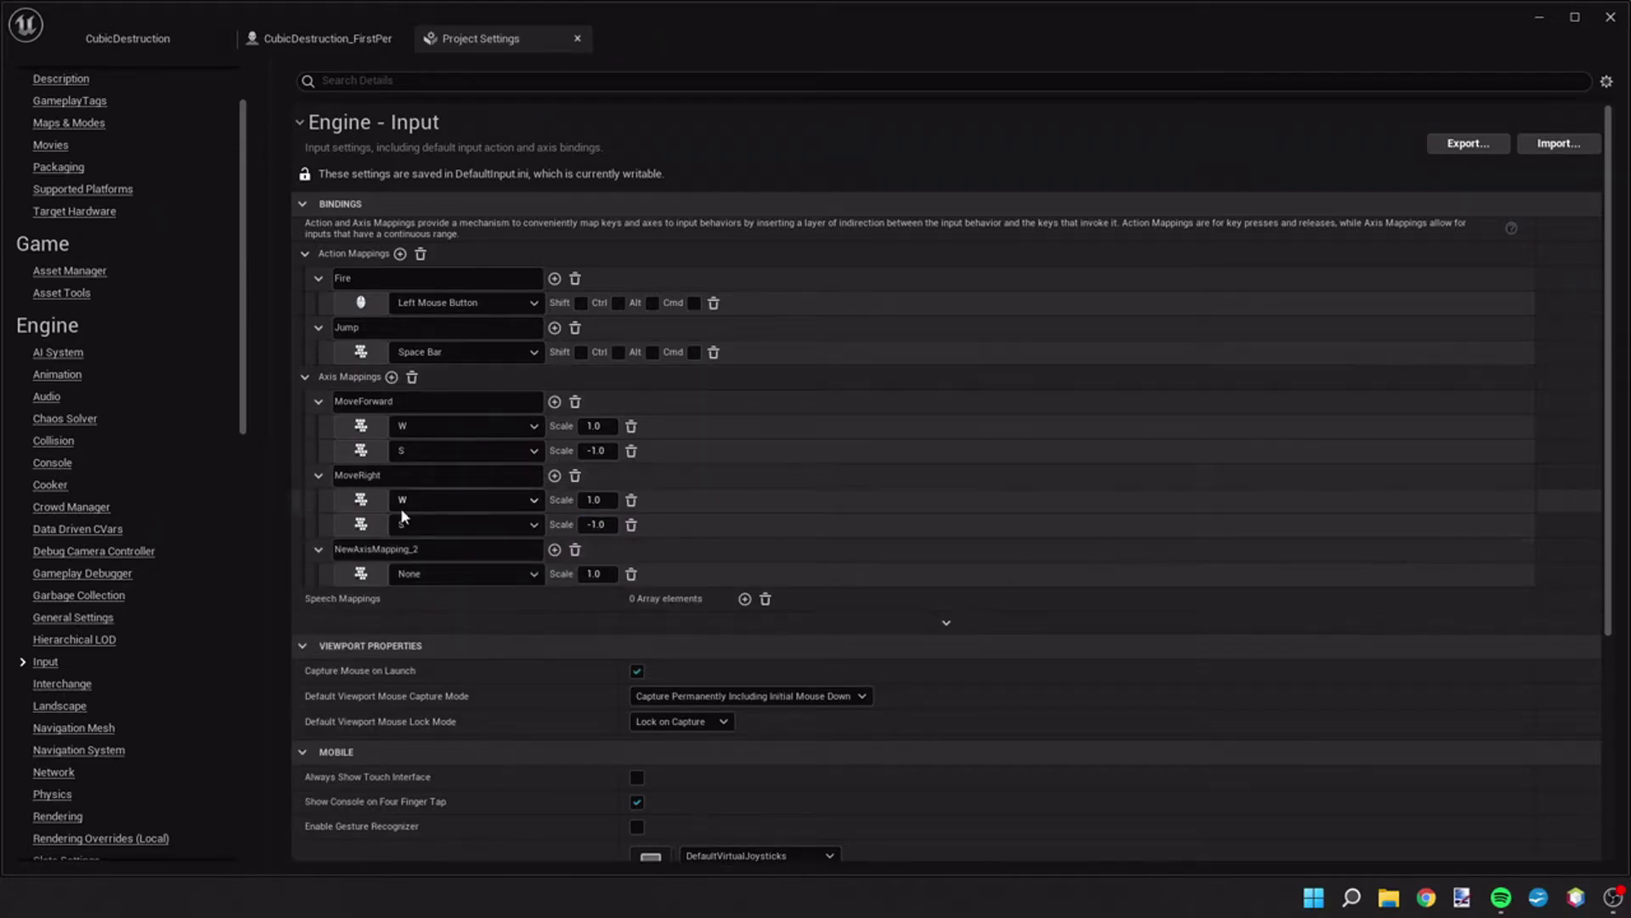
pyautogui.click(433, 549)
pyautogui.press('BackSpace')
pyautogui.press('BackSpace')
pyautogui.press('BackSpace')
pyautogui.press('BackSpace')
pyautogui.press('BackSpace')
pyautogui.press('BackSpace')
pyautogui.press('BackSpace')
pyautogui.press('BackSpace')
pyautogui.press('BackSpace')
pyautogui.press('BackSpace')
pyautogui.press('BackSpace')
pyautogui.press('BackSpace')
pyautogui.press('BackSpace')
pyautogui.press('BackSpace')
pyautogui.press('BackSpace')
pyautogui.press('BackSpace')
pyautogui.write('Turn')
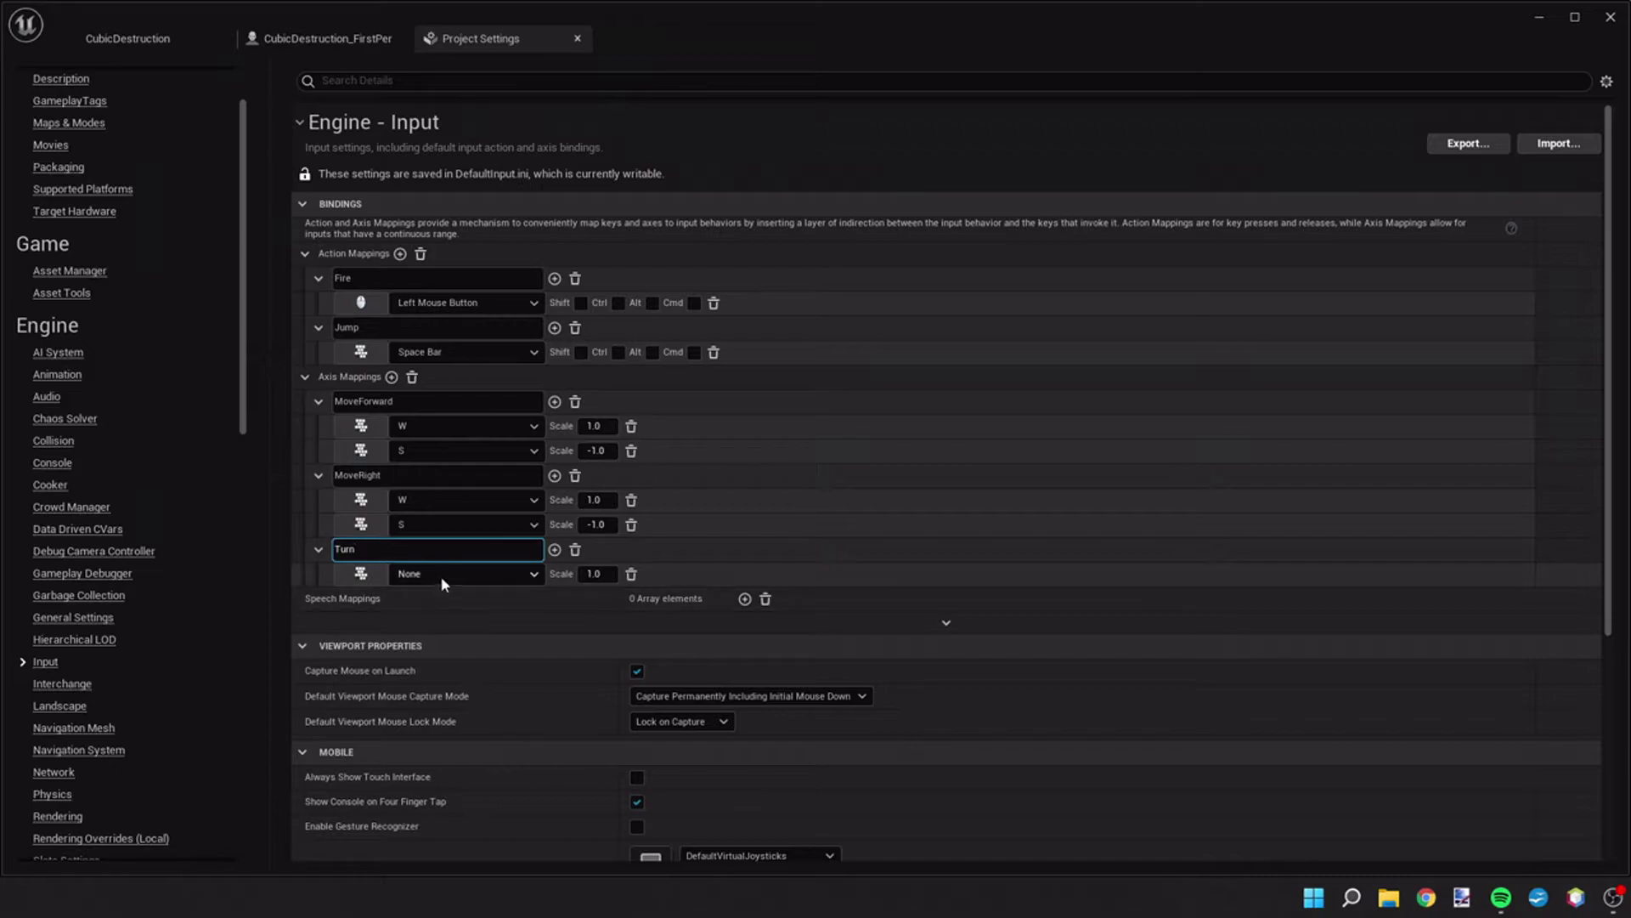
# - Bind the Turn axis mapping to the Mouse X axis
pyautogui.click(441, 573)
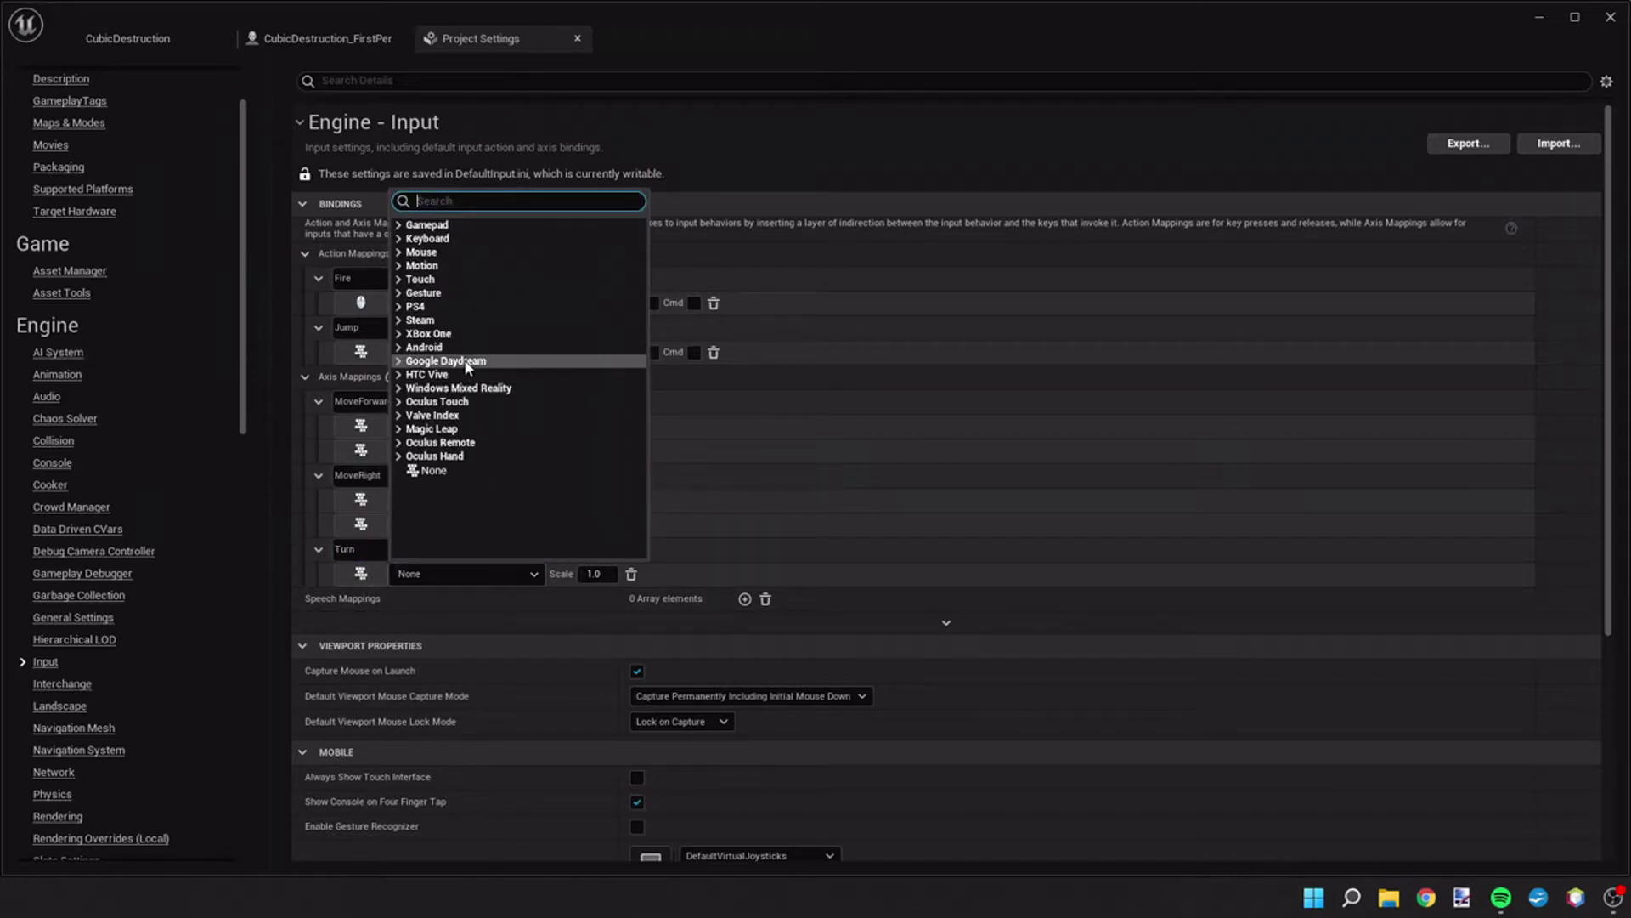
pyautogui.click(446, 252)
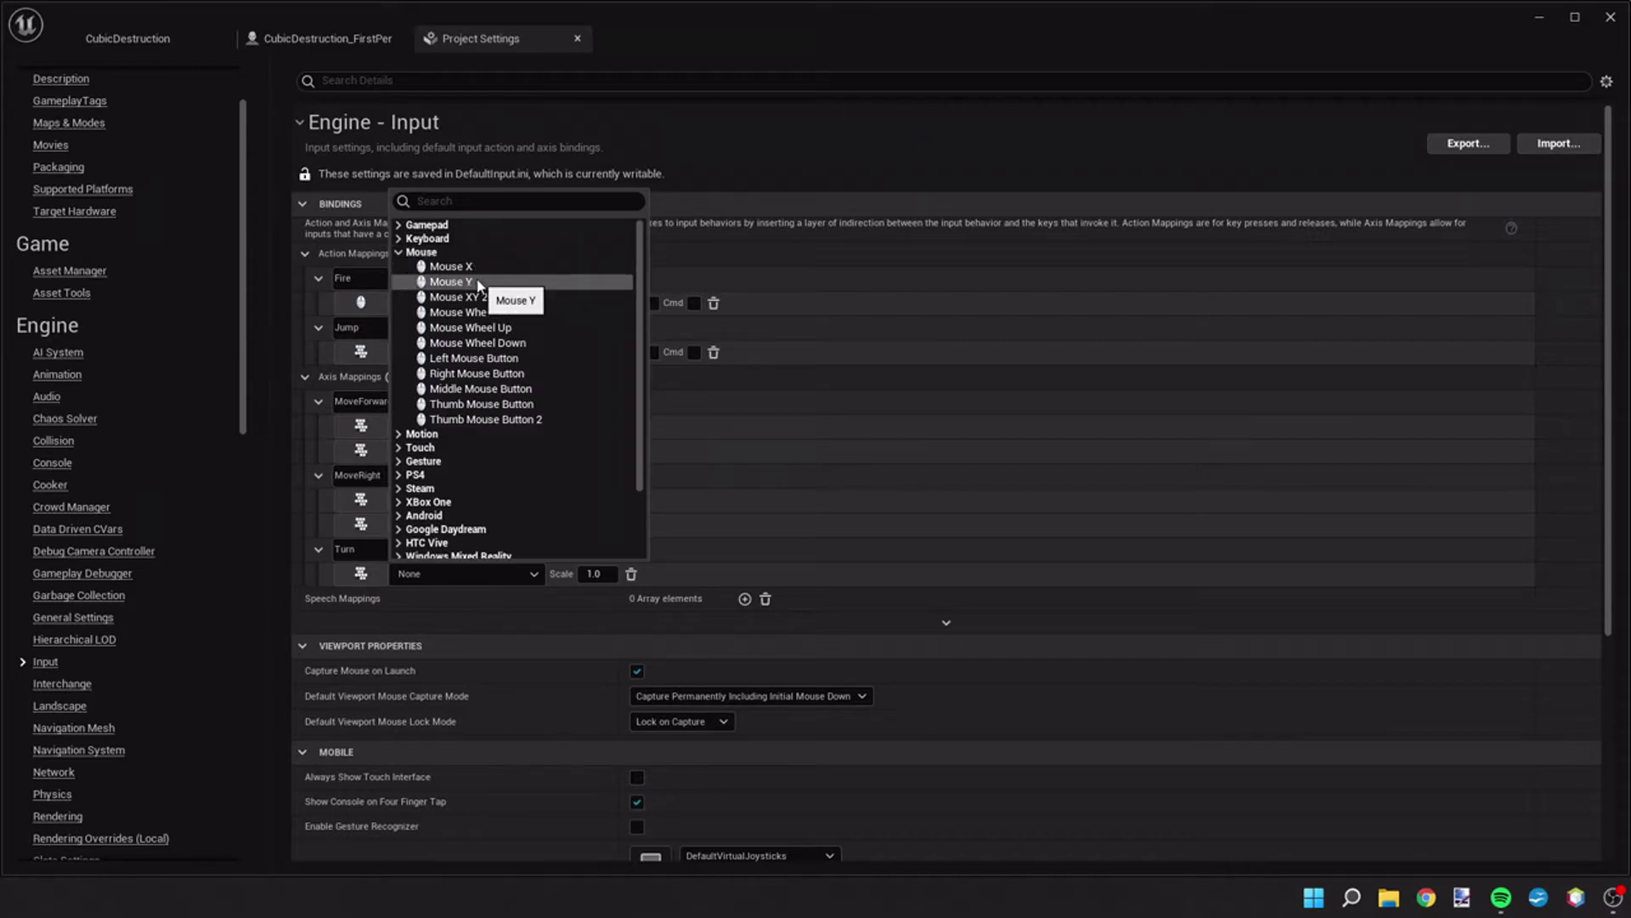
pyautogui.click(470, 268)
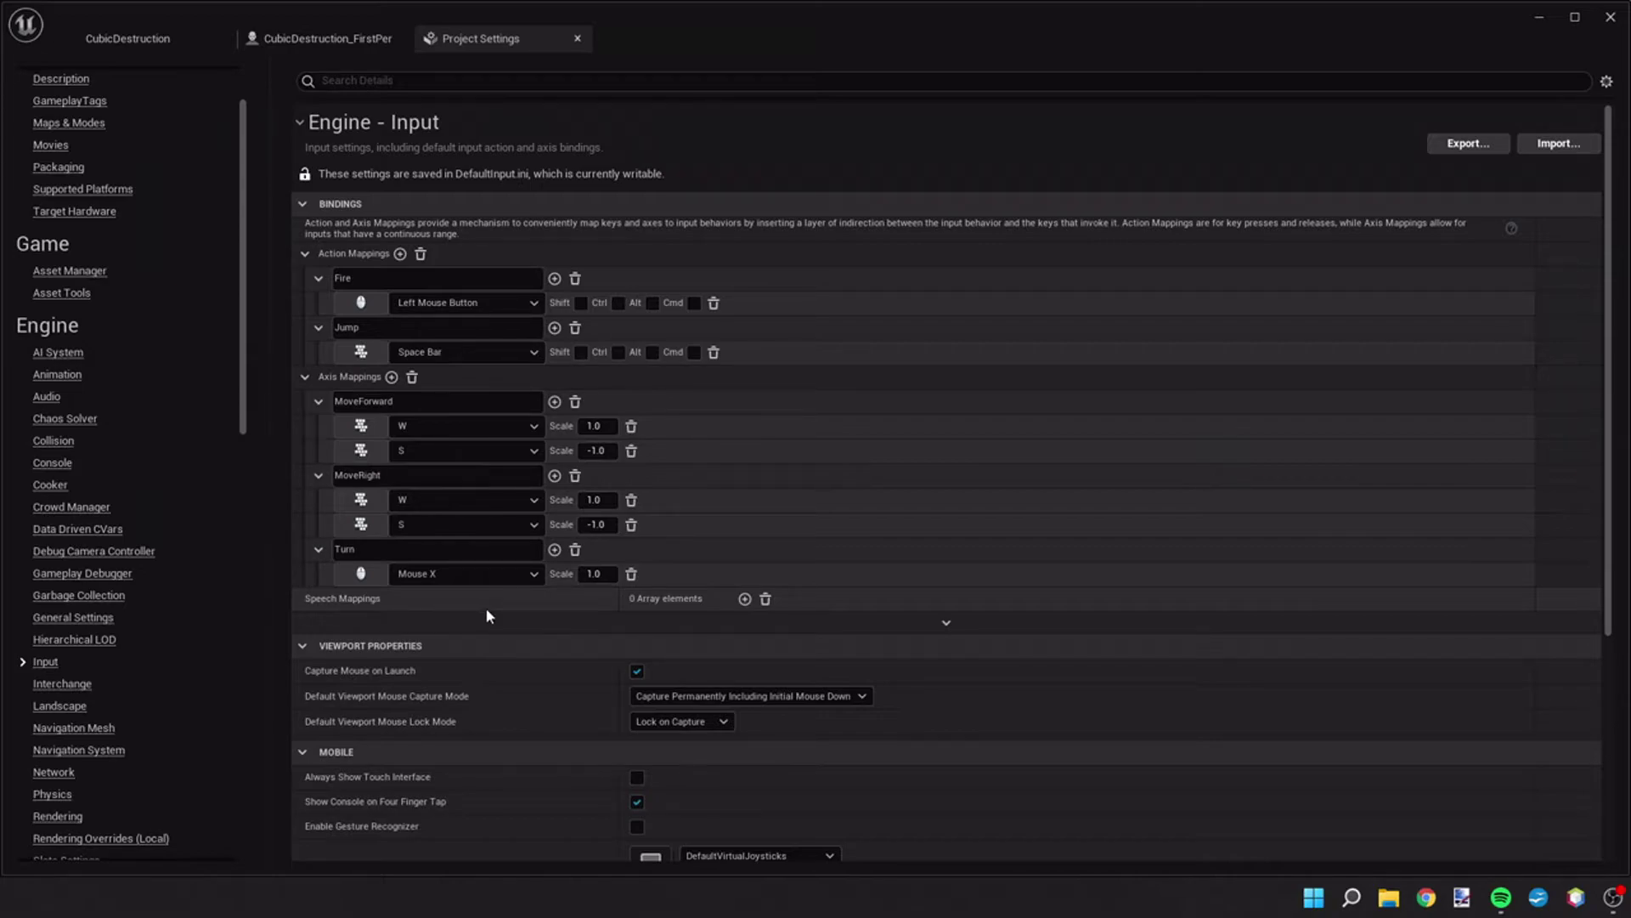
# - Add a LookUp axis mapping to the input bindings and bind it to the Mouse Y axis
pyautogui.click(392, 378)
pyautogui.click(425, 600)
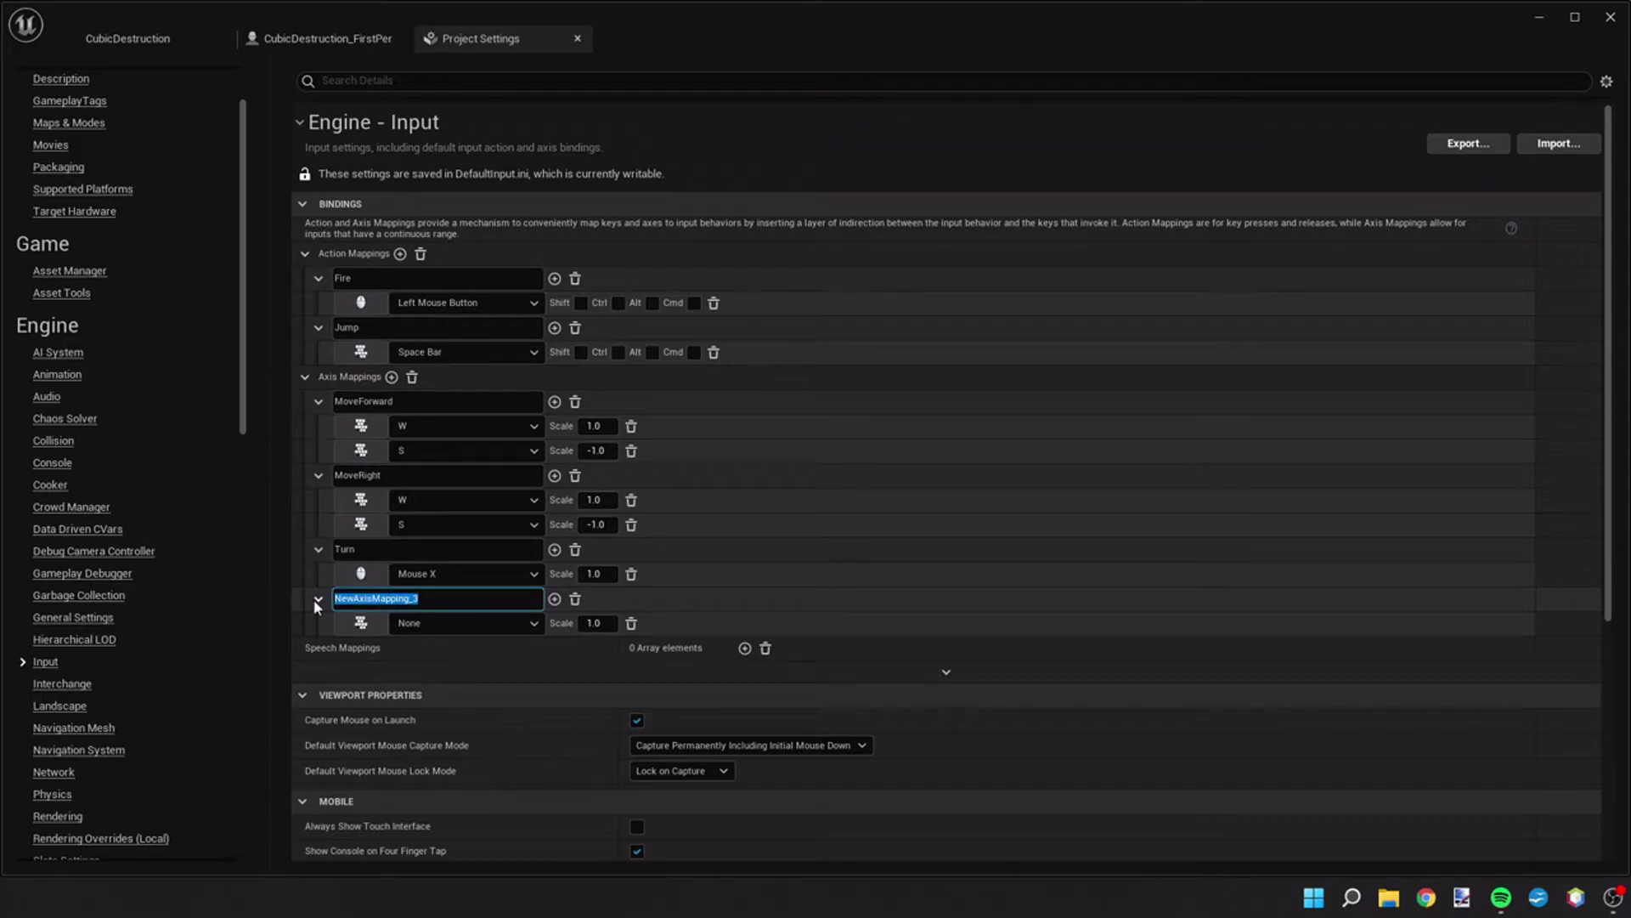
pyautogui.press('BackSpace')
pyautogui.click(453, 624)
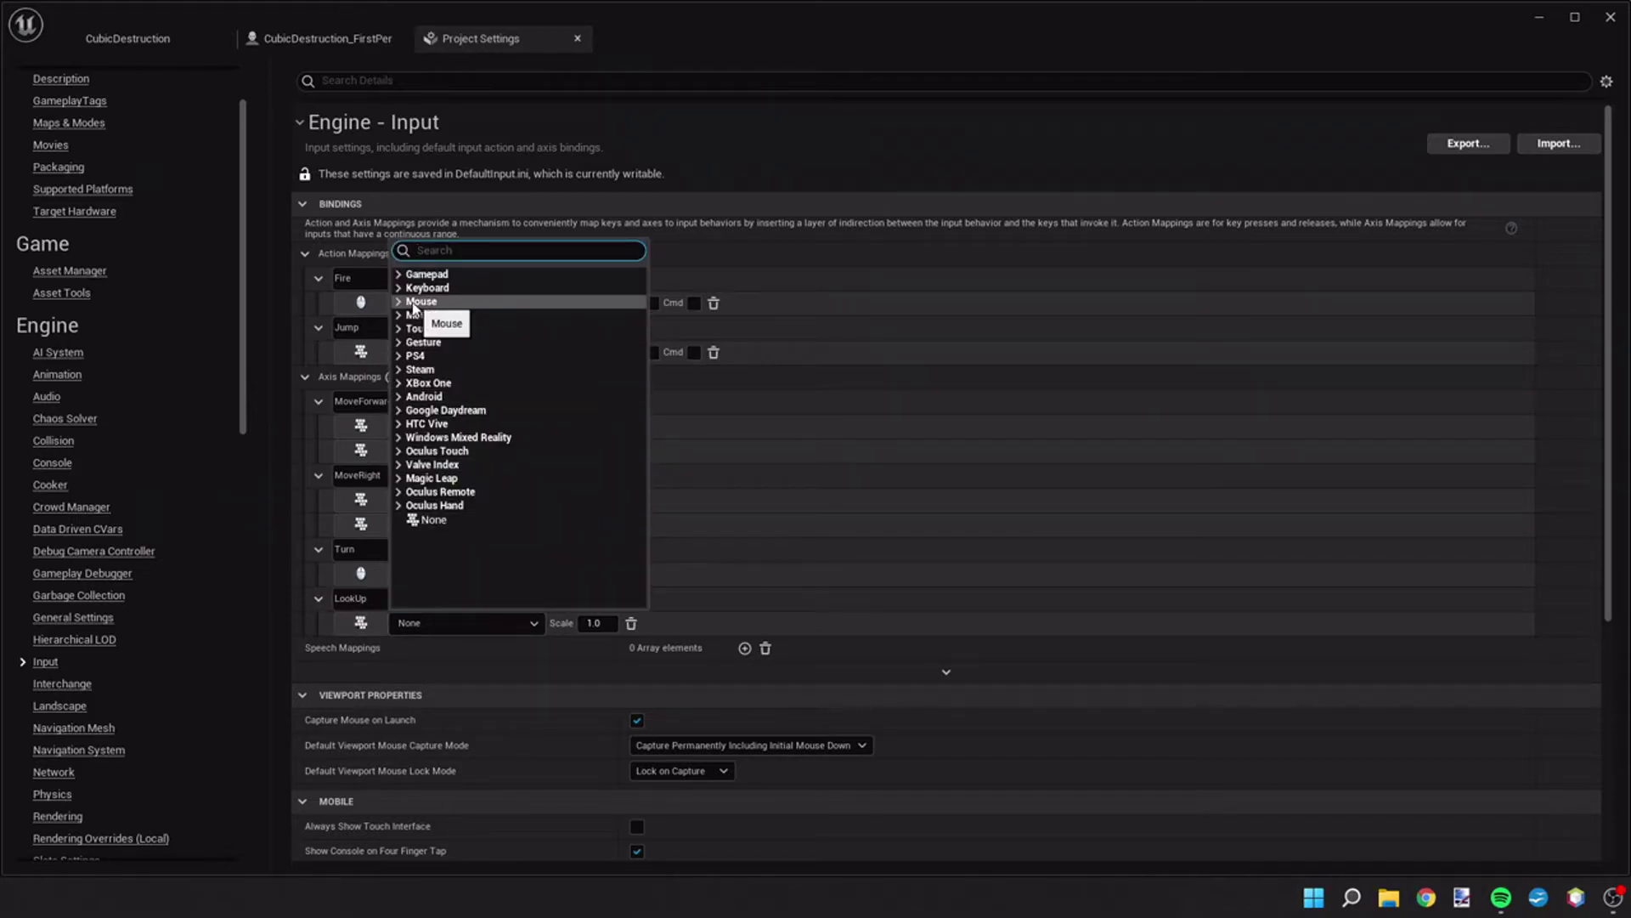
pyautogui.click(422, 302)
pyautogui.click(429, 329)
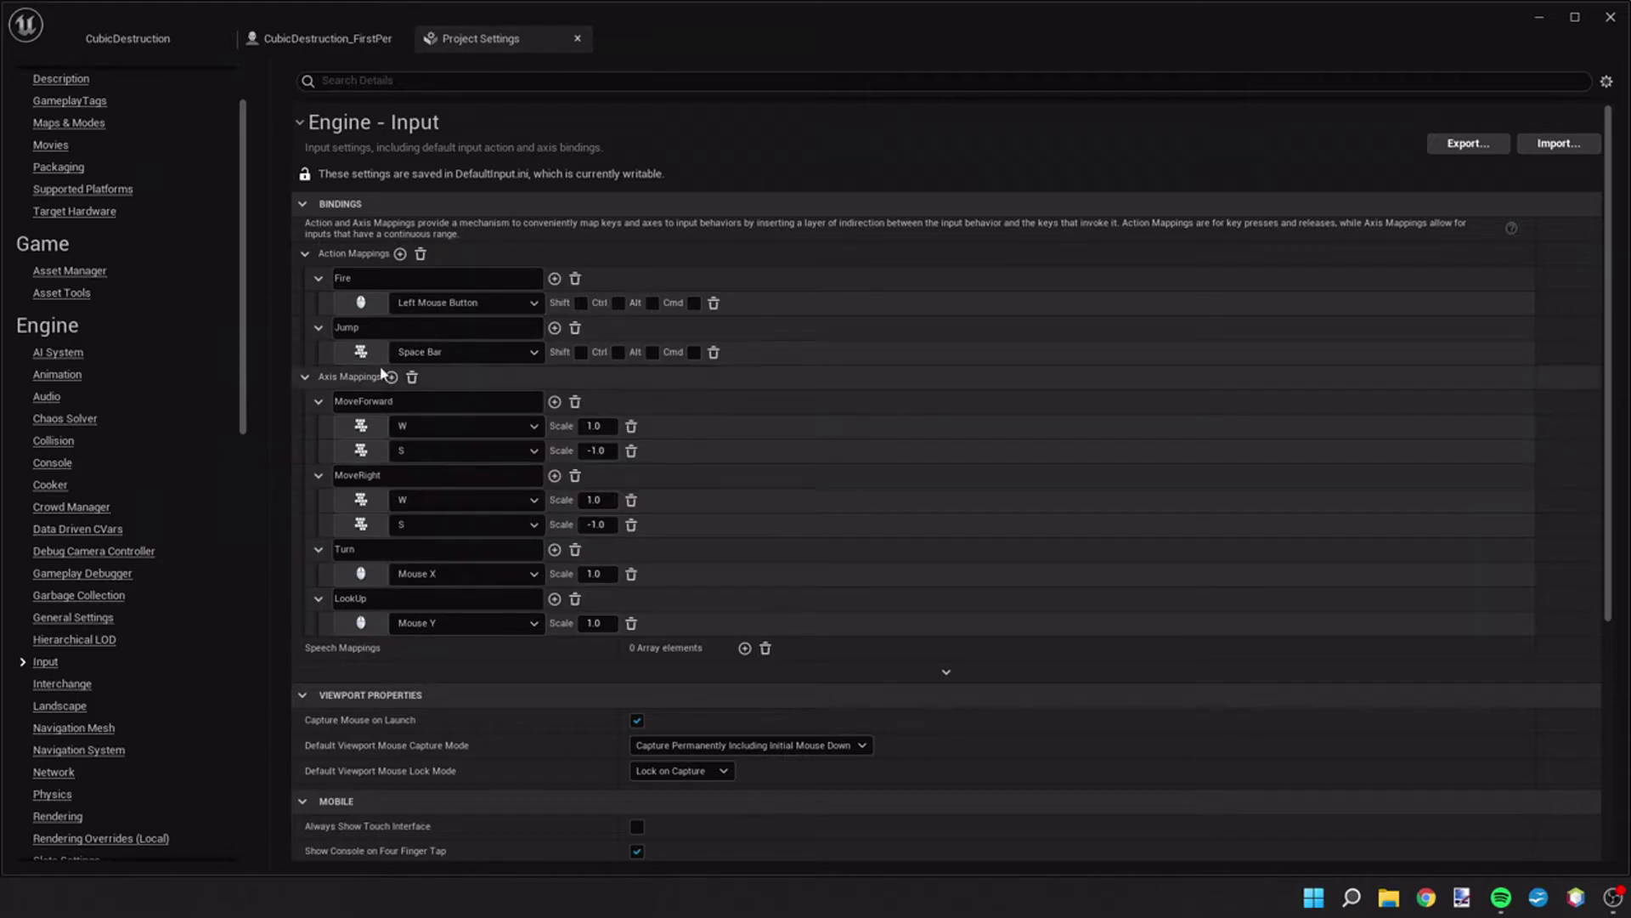
# - Add a TurnRate axis mapping and bind it to the keyboard's Left arrow key
pyautogui.click(392, 376)
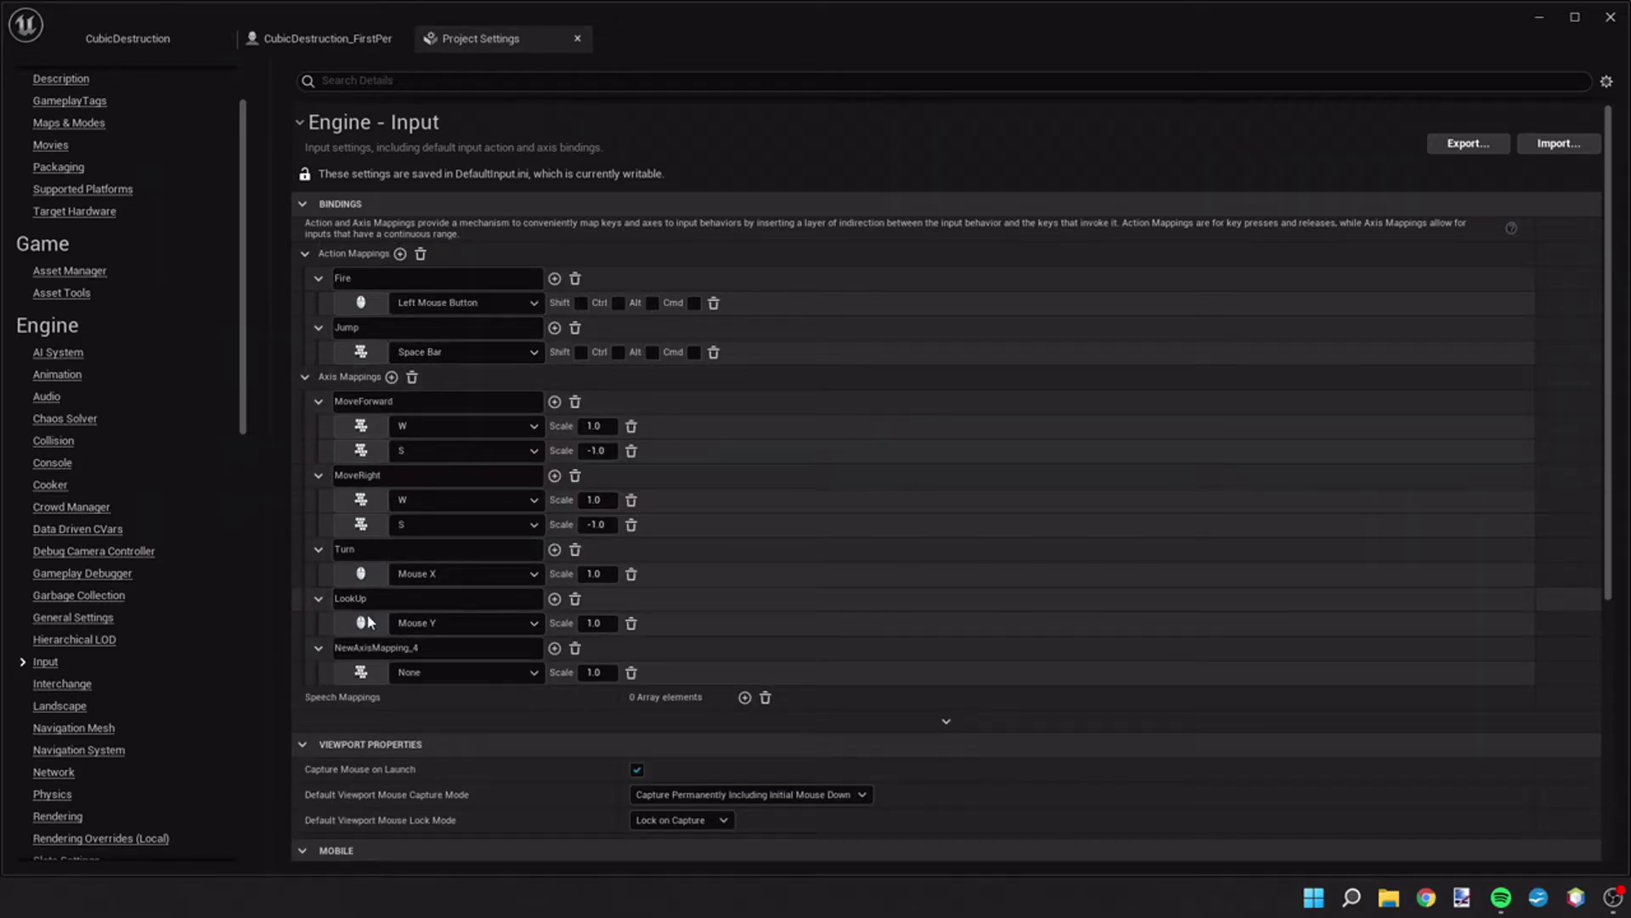
pyautogui.click(429, 647)
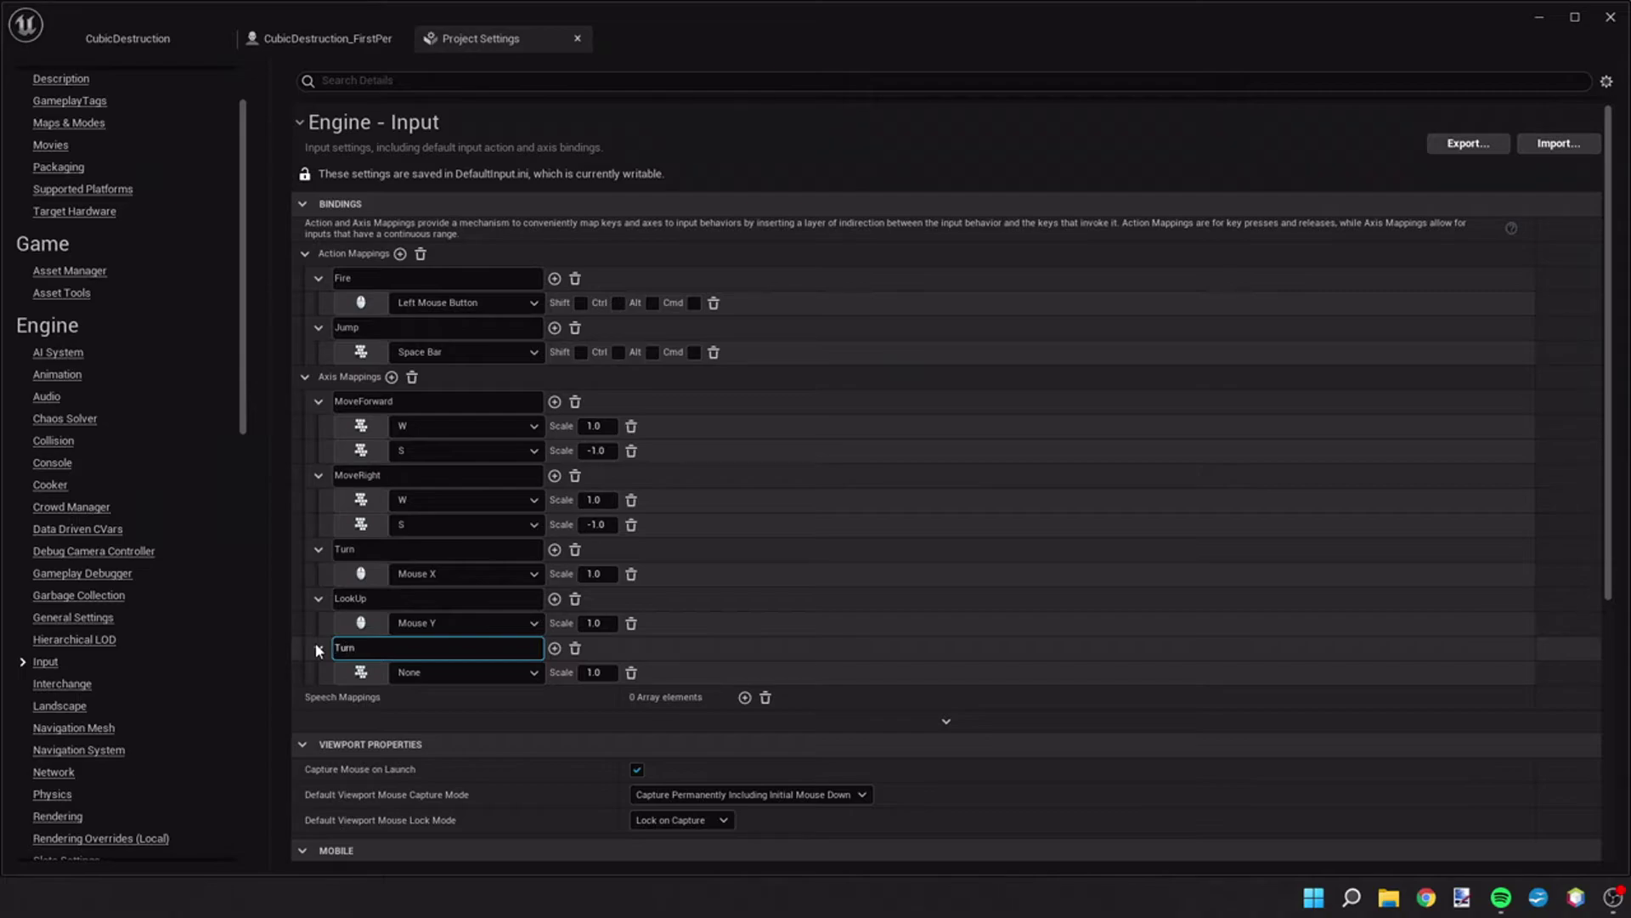
pyautogui.write('Rate')
pyautogui.press('Return')
pyautogui.click(454, 672)
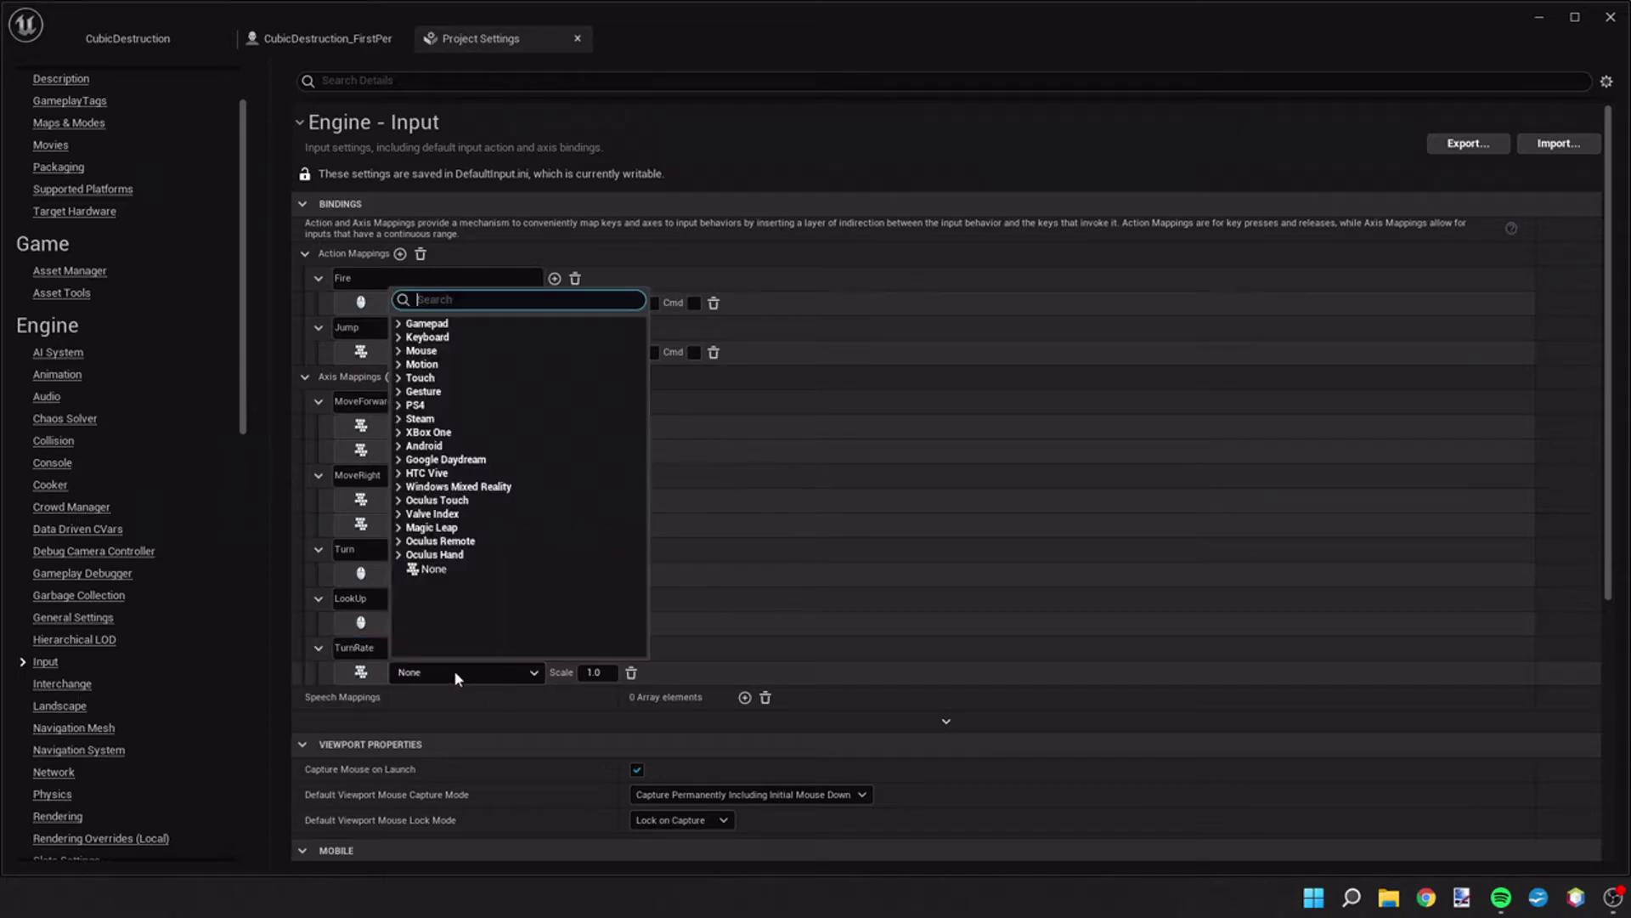
pyautogui.click(435, 339)
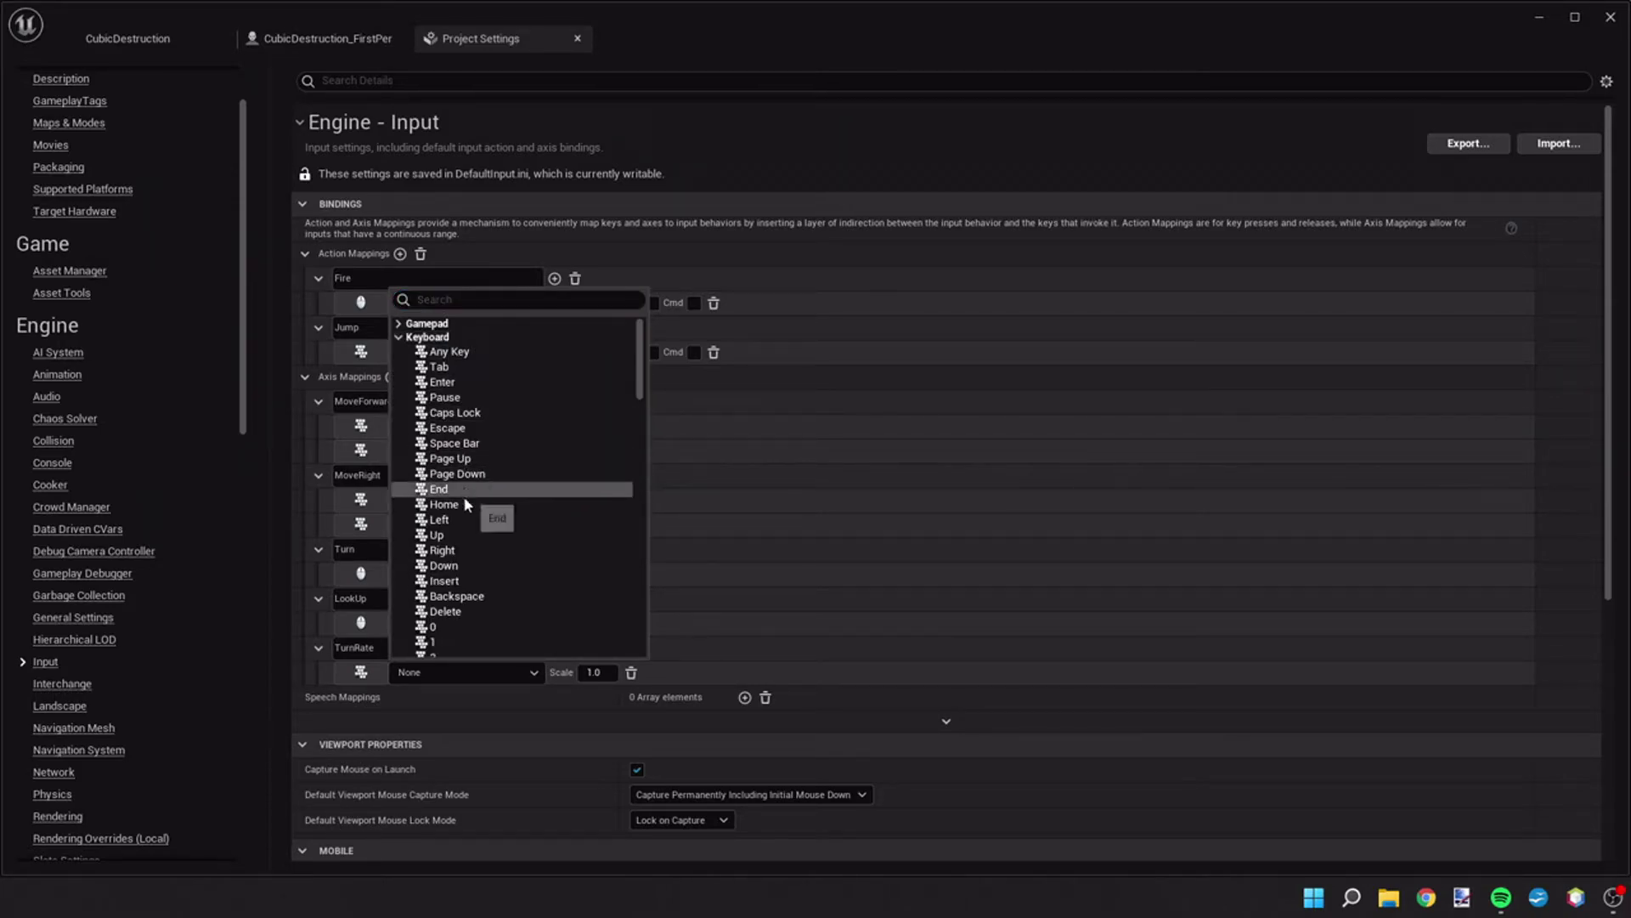
pyautogui.click(459, 519)
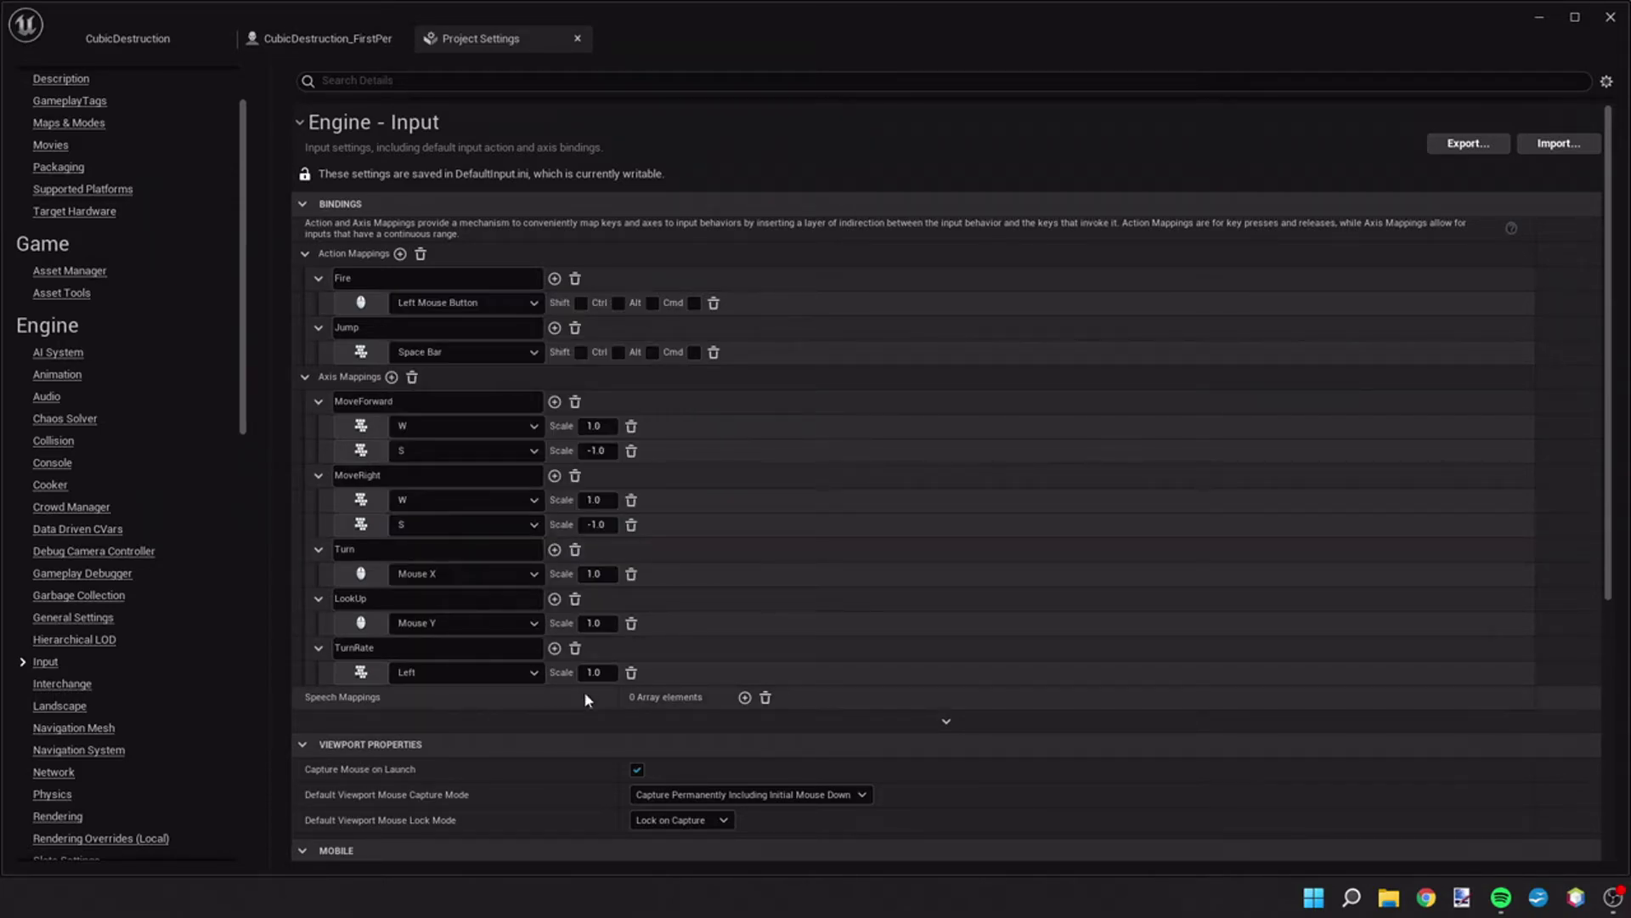
# - Add a second key binding to TurnRate, using the keyboard's Right arrow key
pyautogui.click(555, 647)
pyautogui.click(512, 697)
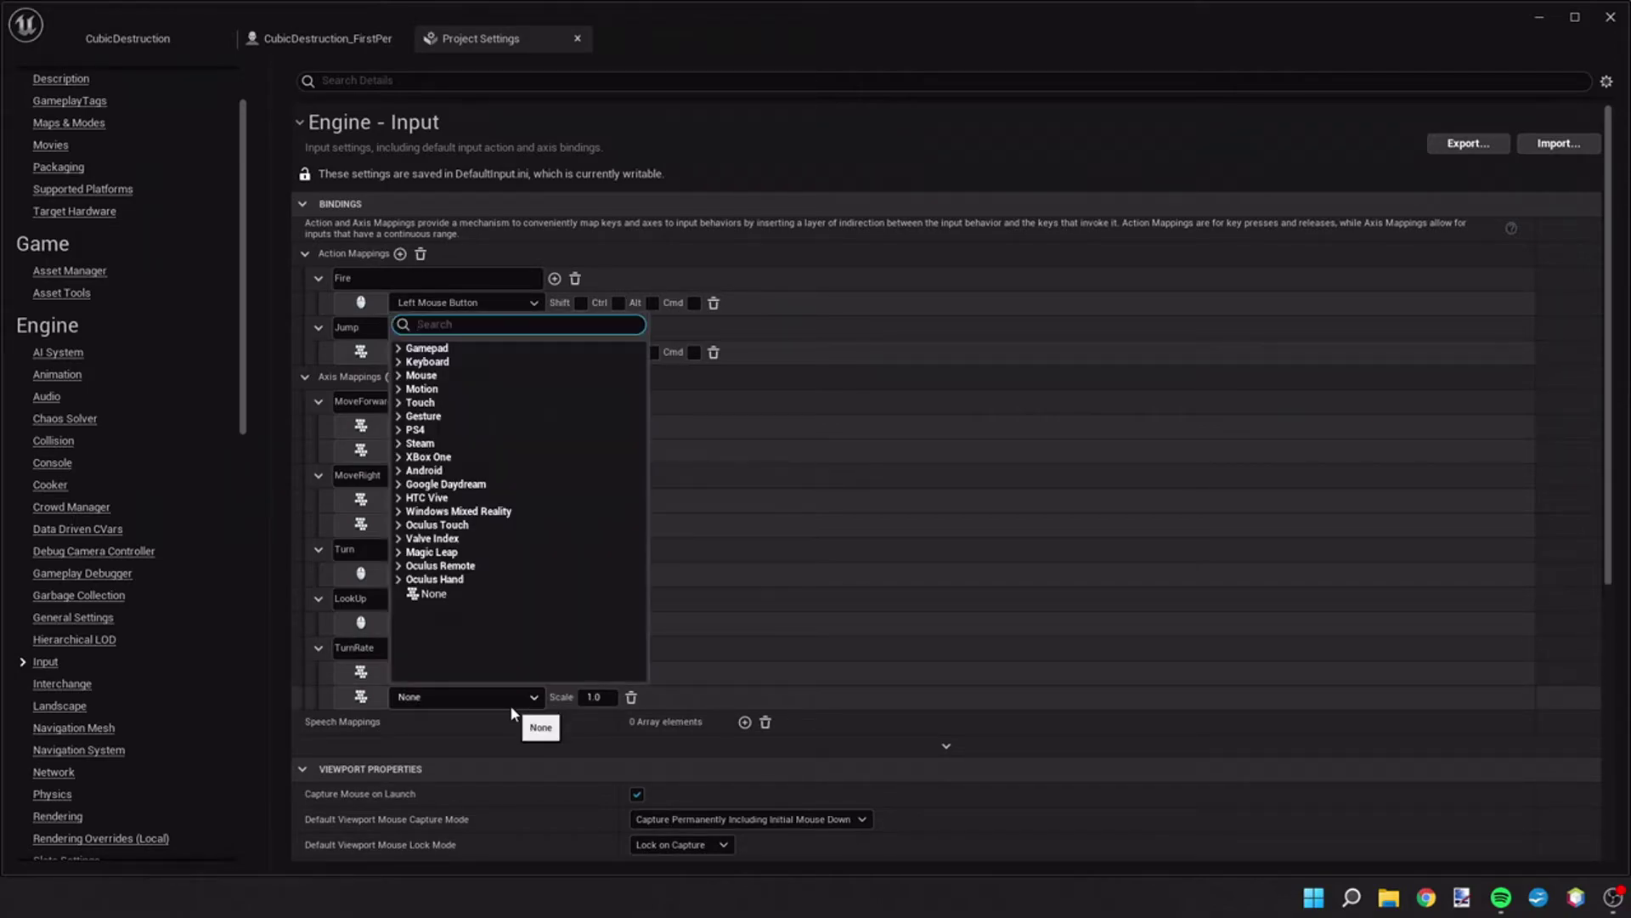
pyautogui.click(480, 363)
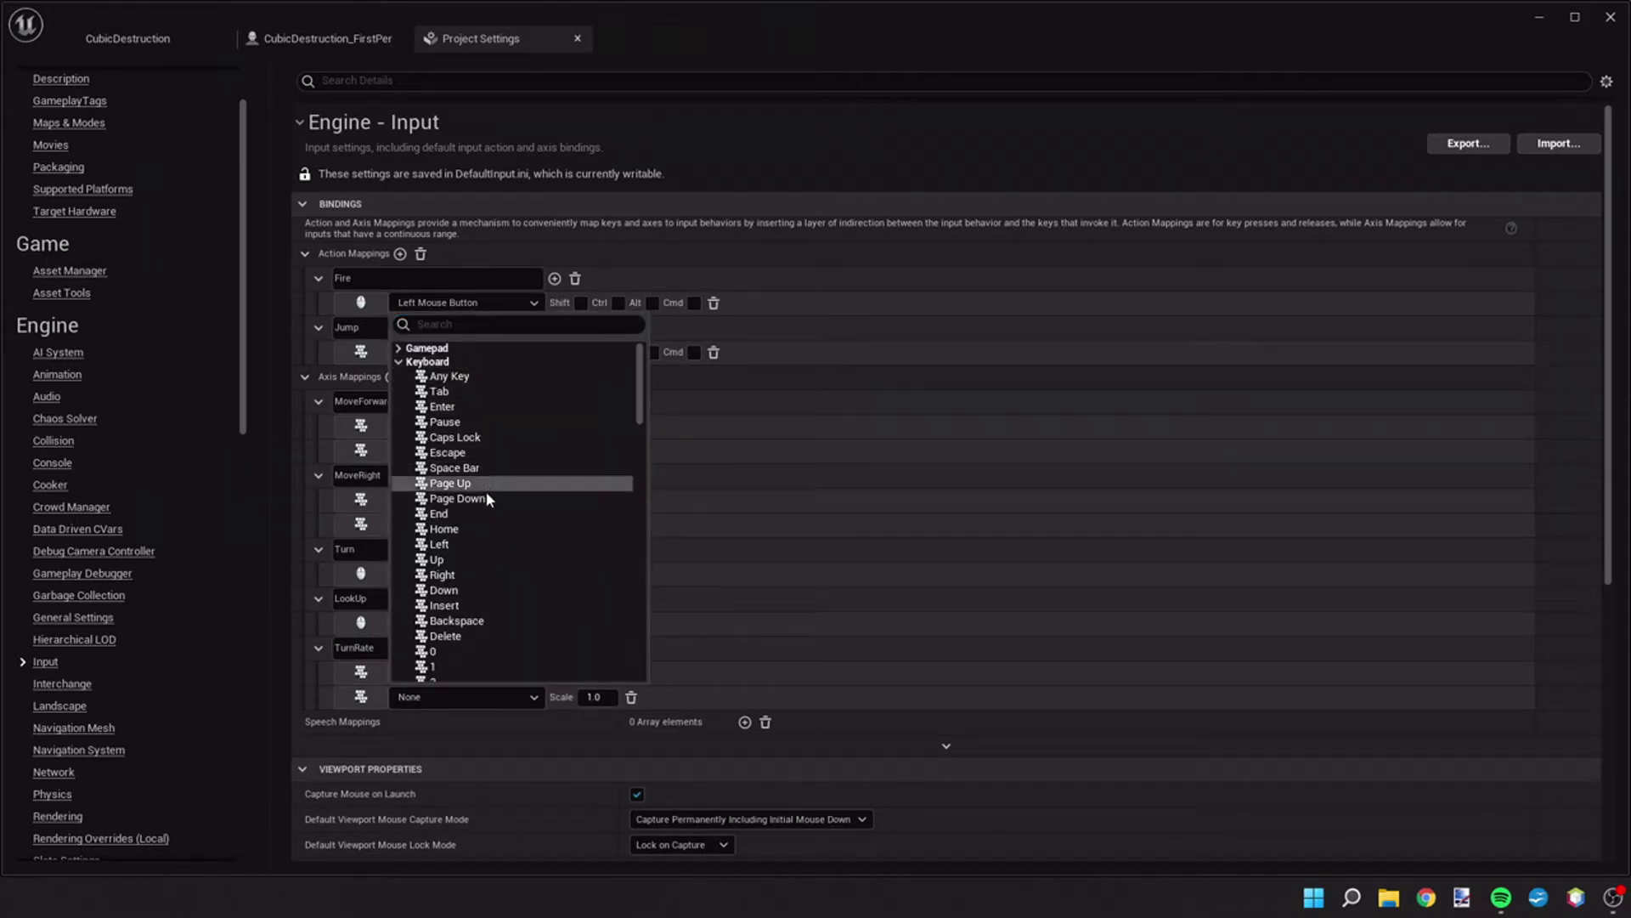
pyautogui.click(473, 590)
pyautogui.click(476, 697)
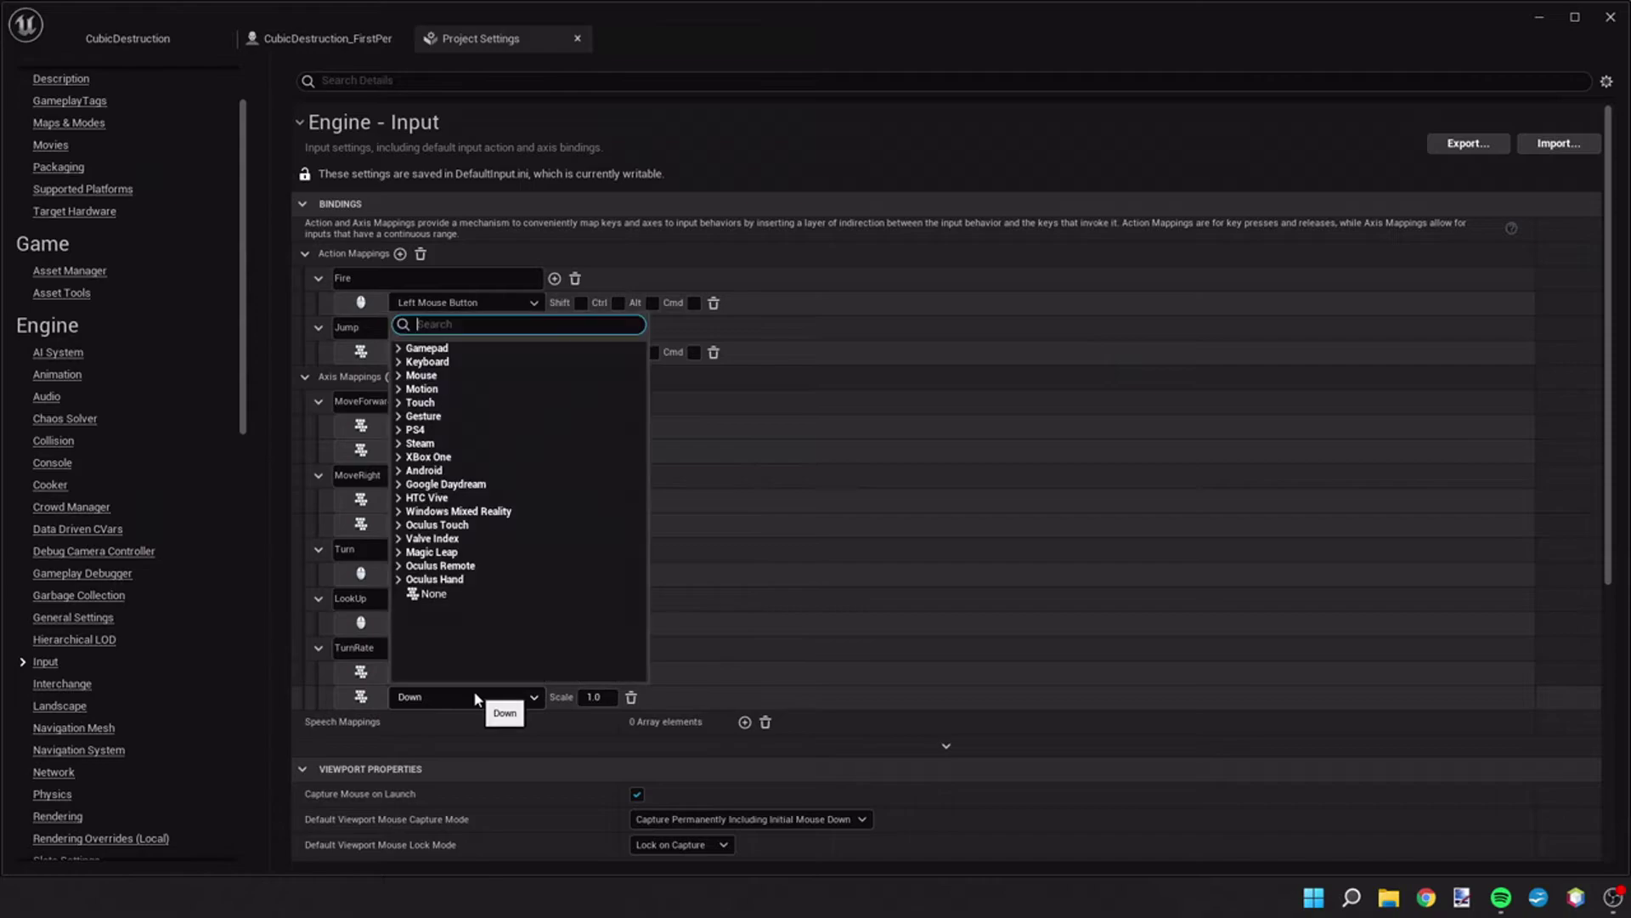
pyautogui.click(426, 362)
pyautogui.click(467, 578)
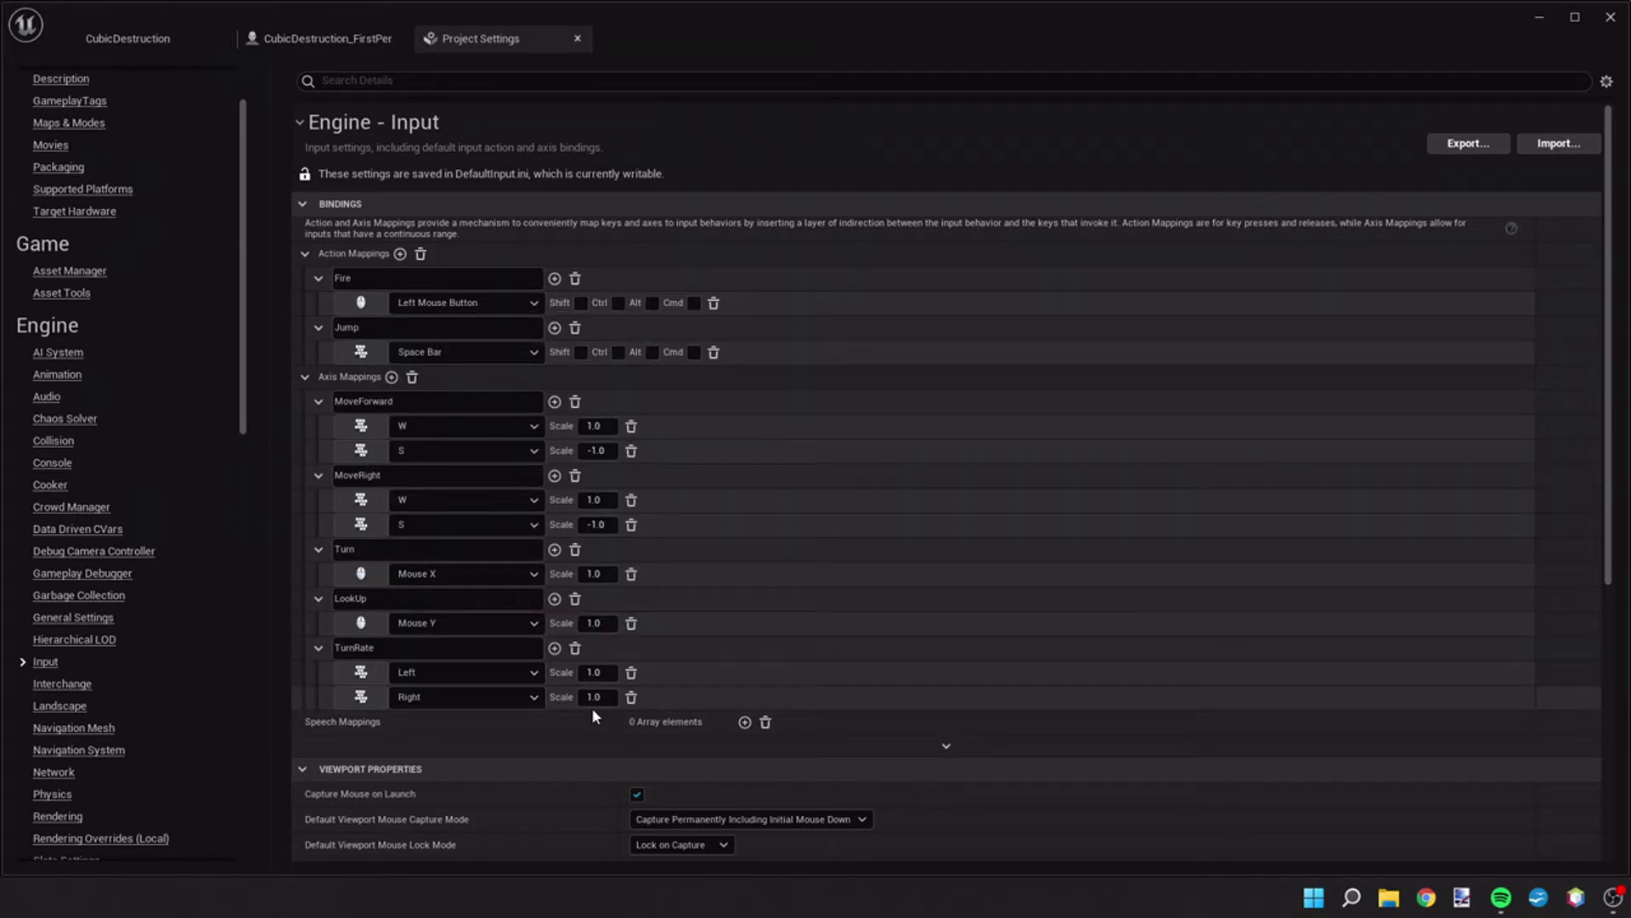
# - Set the scale to -1.0 for both TurnRate's Left key and LookUp's Mouse Y binding
pyautogui.click(637, 739)
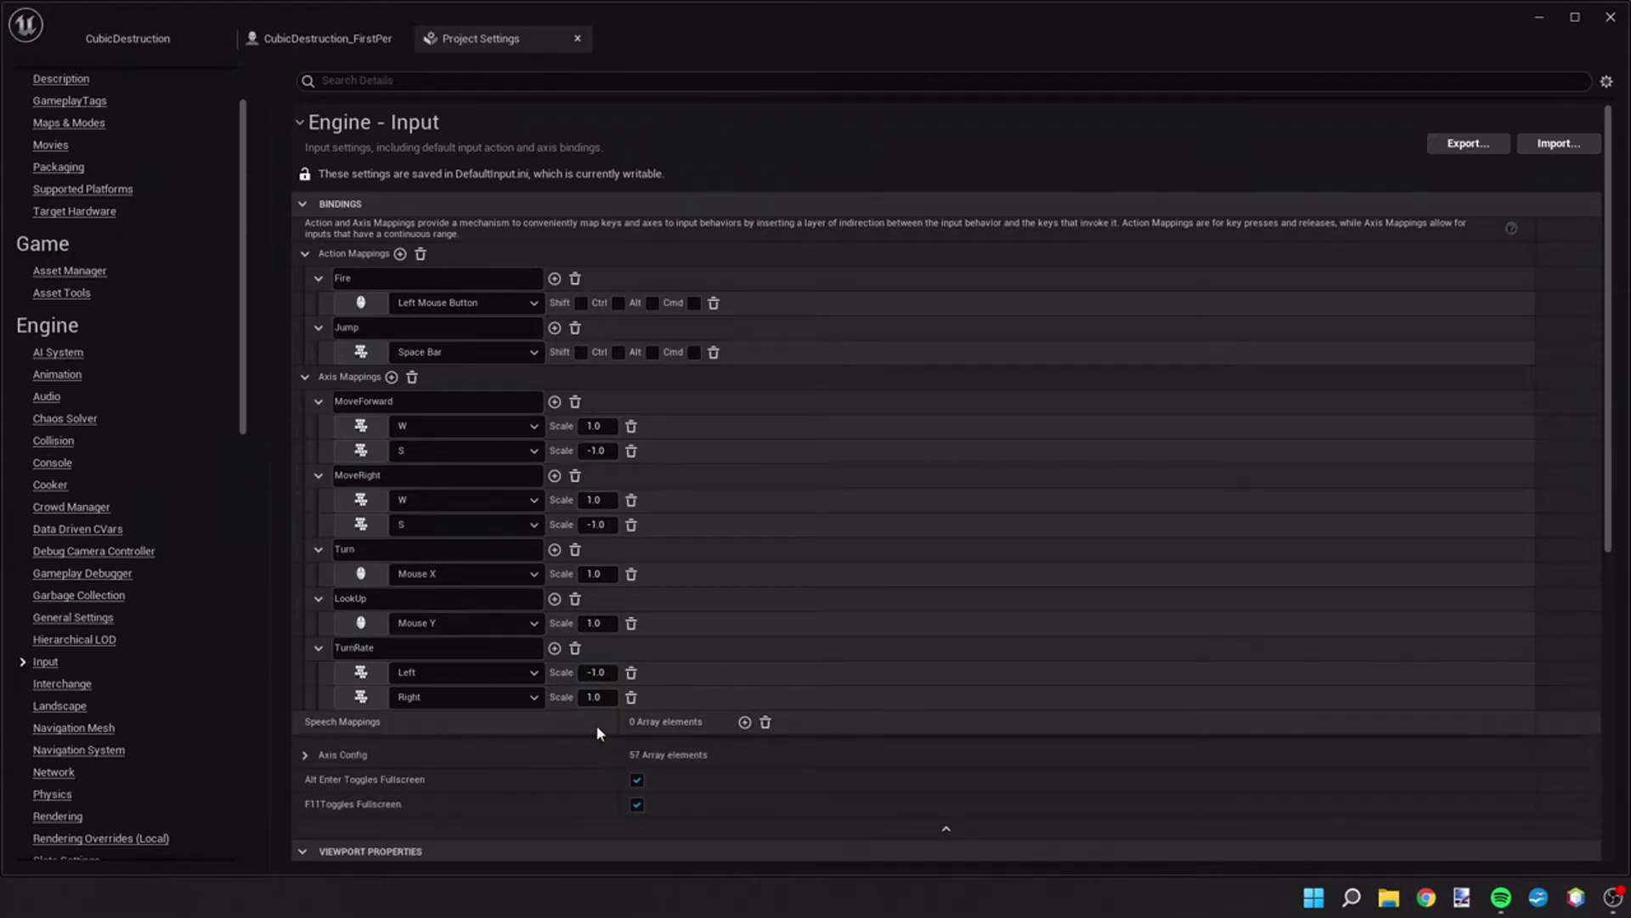
pyautogui.click(596, 623)
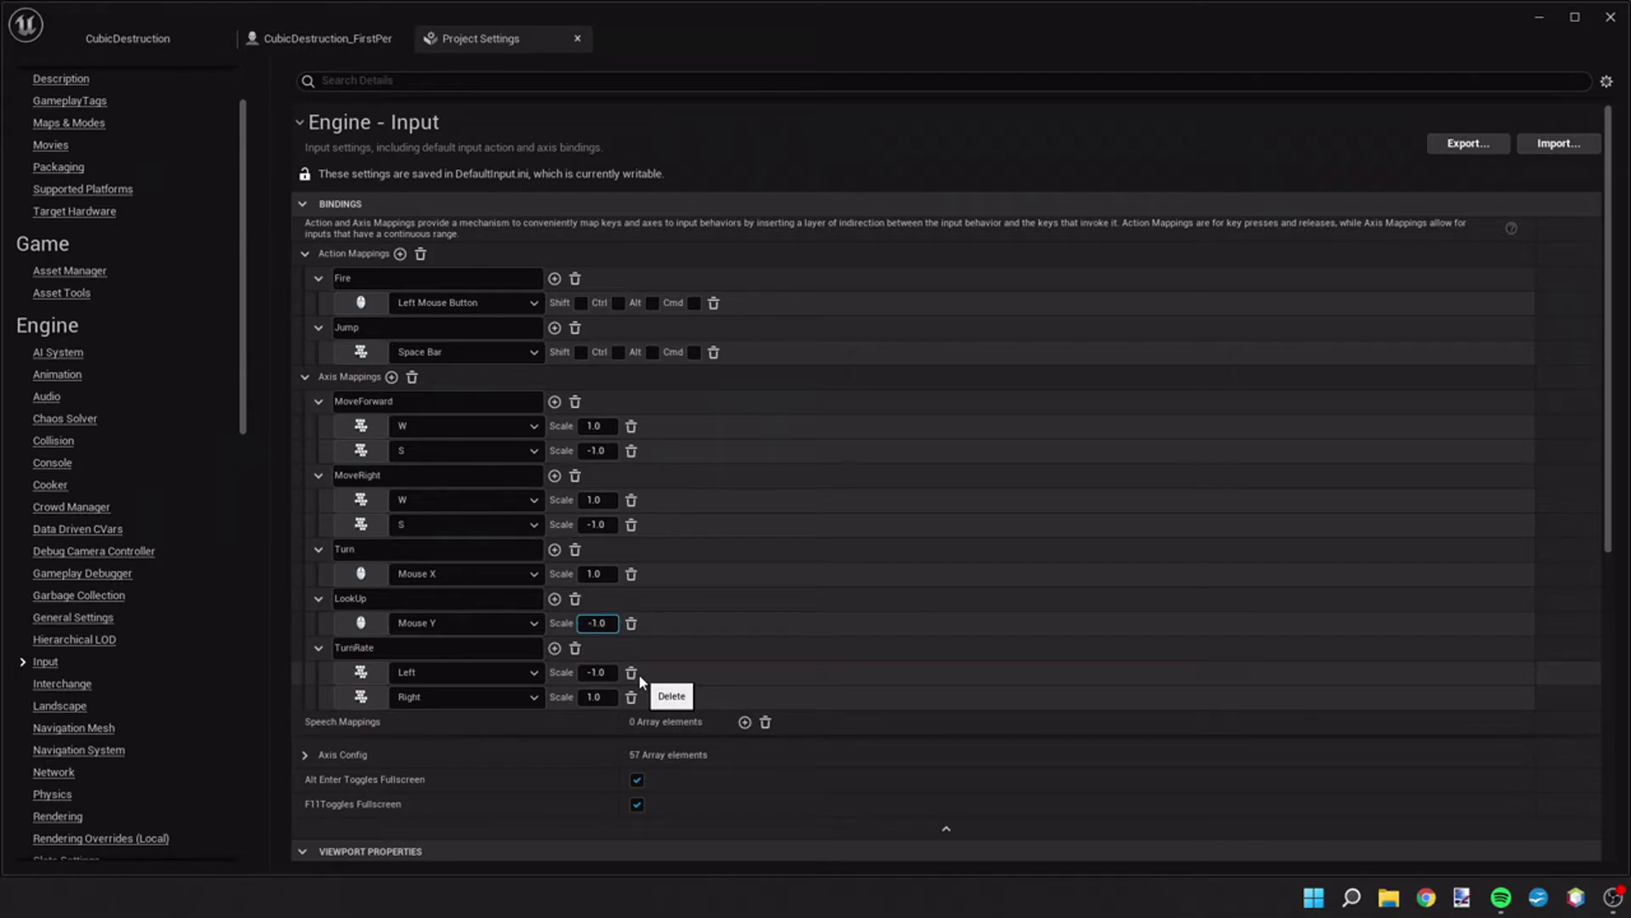
pyautogui.click(597, 624)
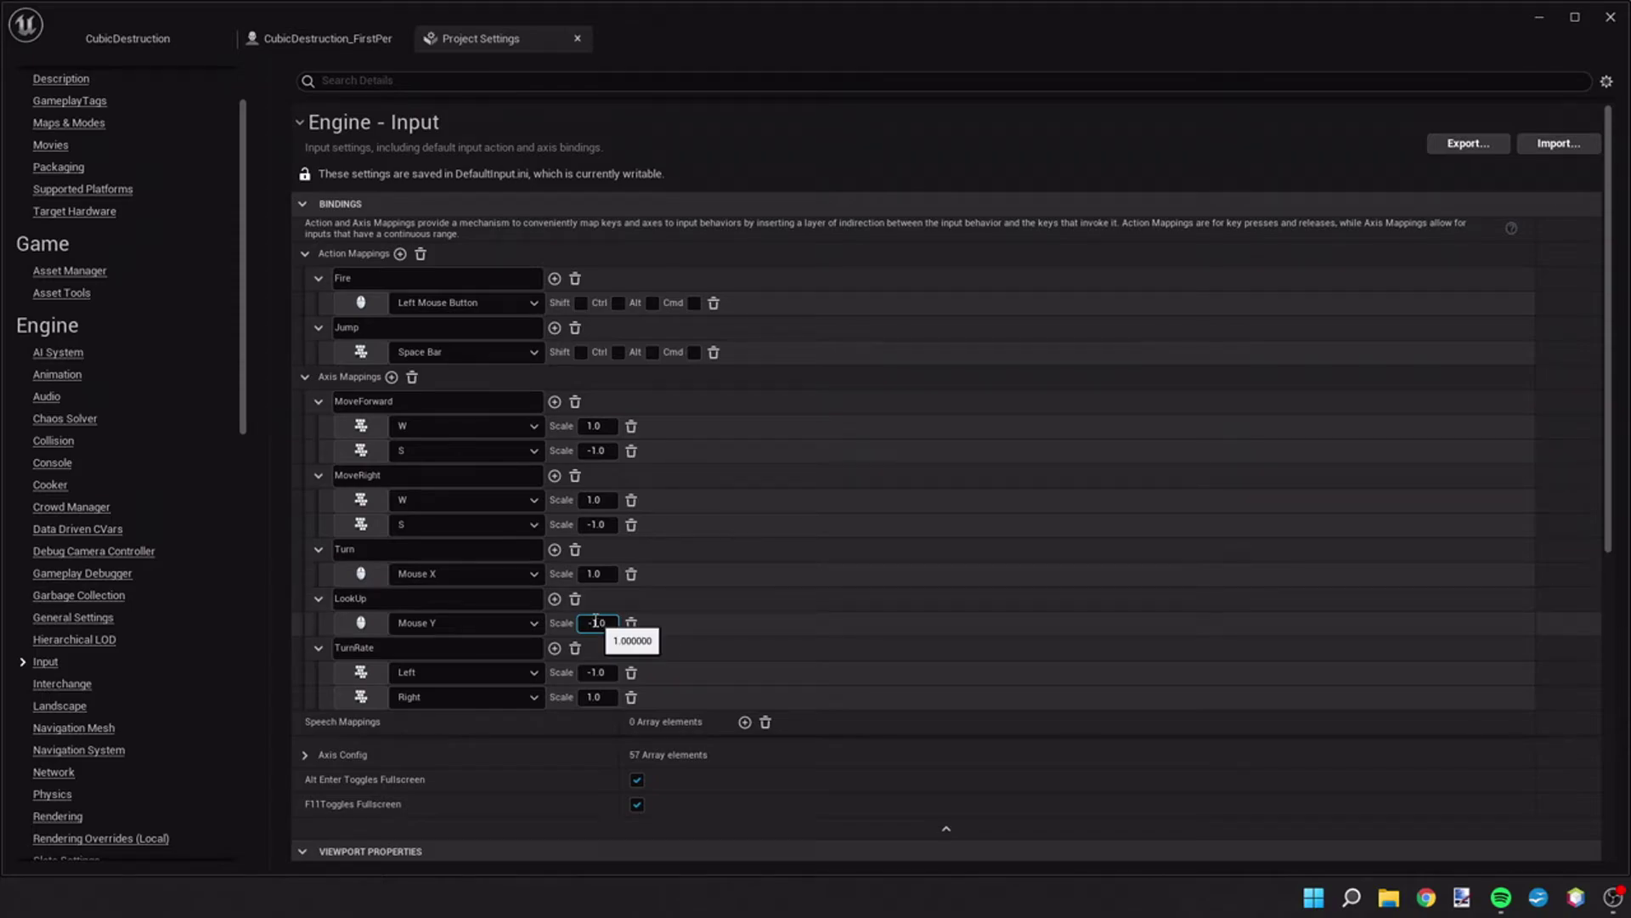
pyautogui.write('-')
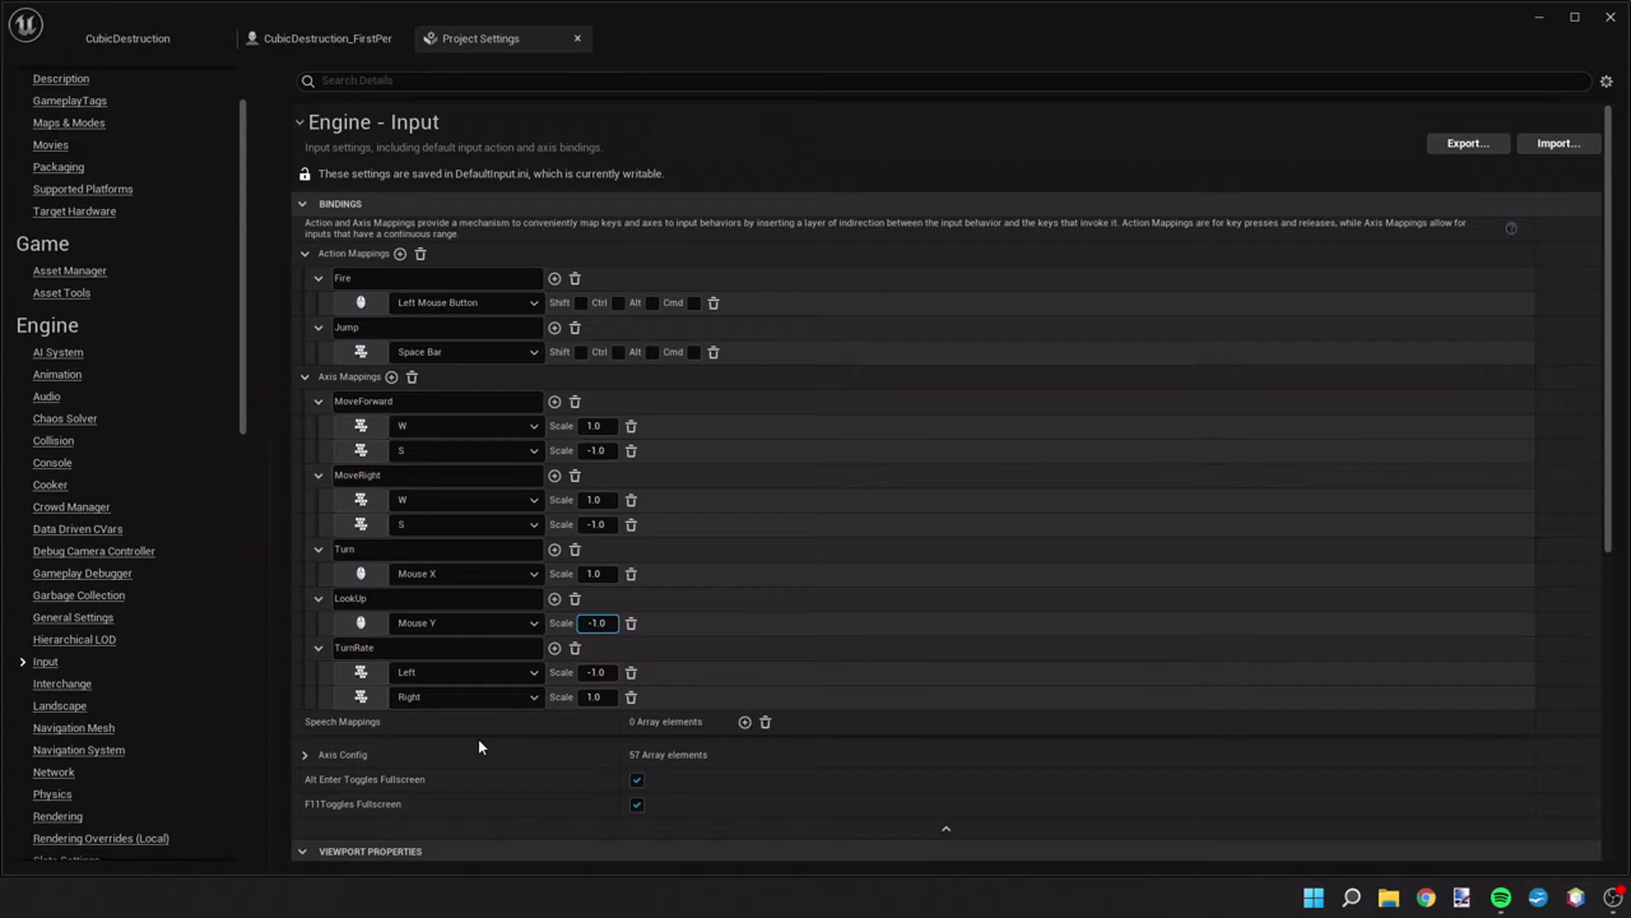
pyautogui.scroll(-3, 548, 449)
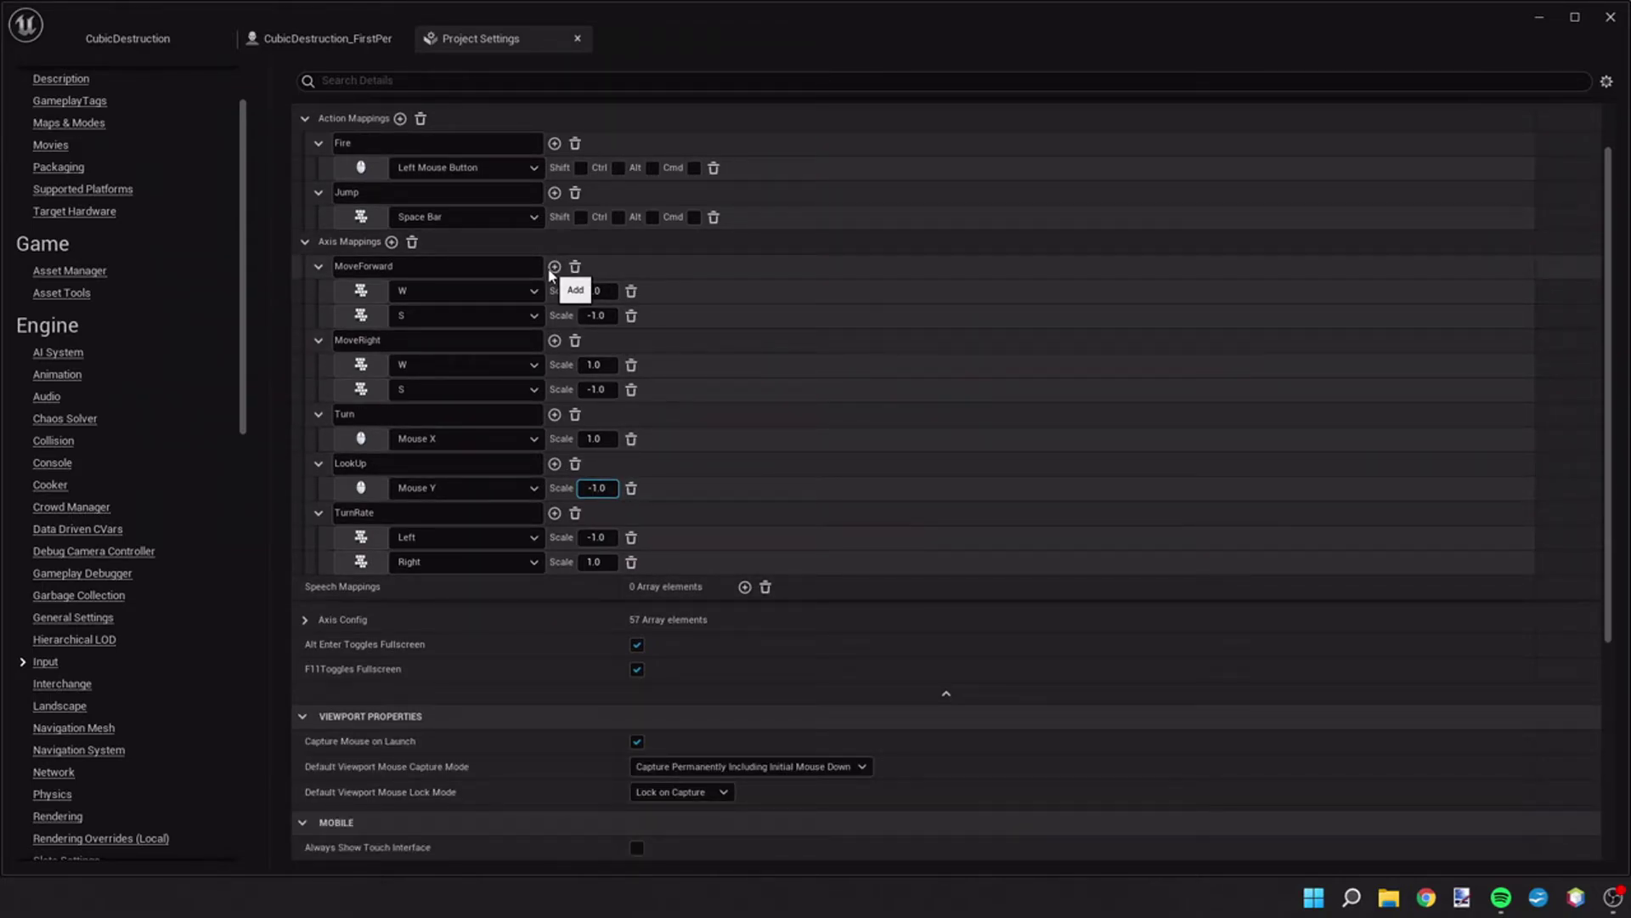
pyautogui.click(553, 267)
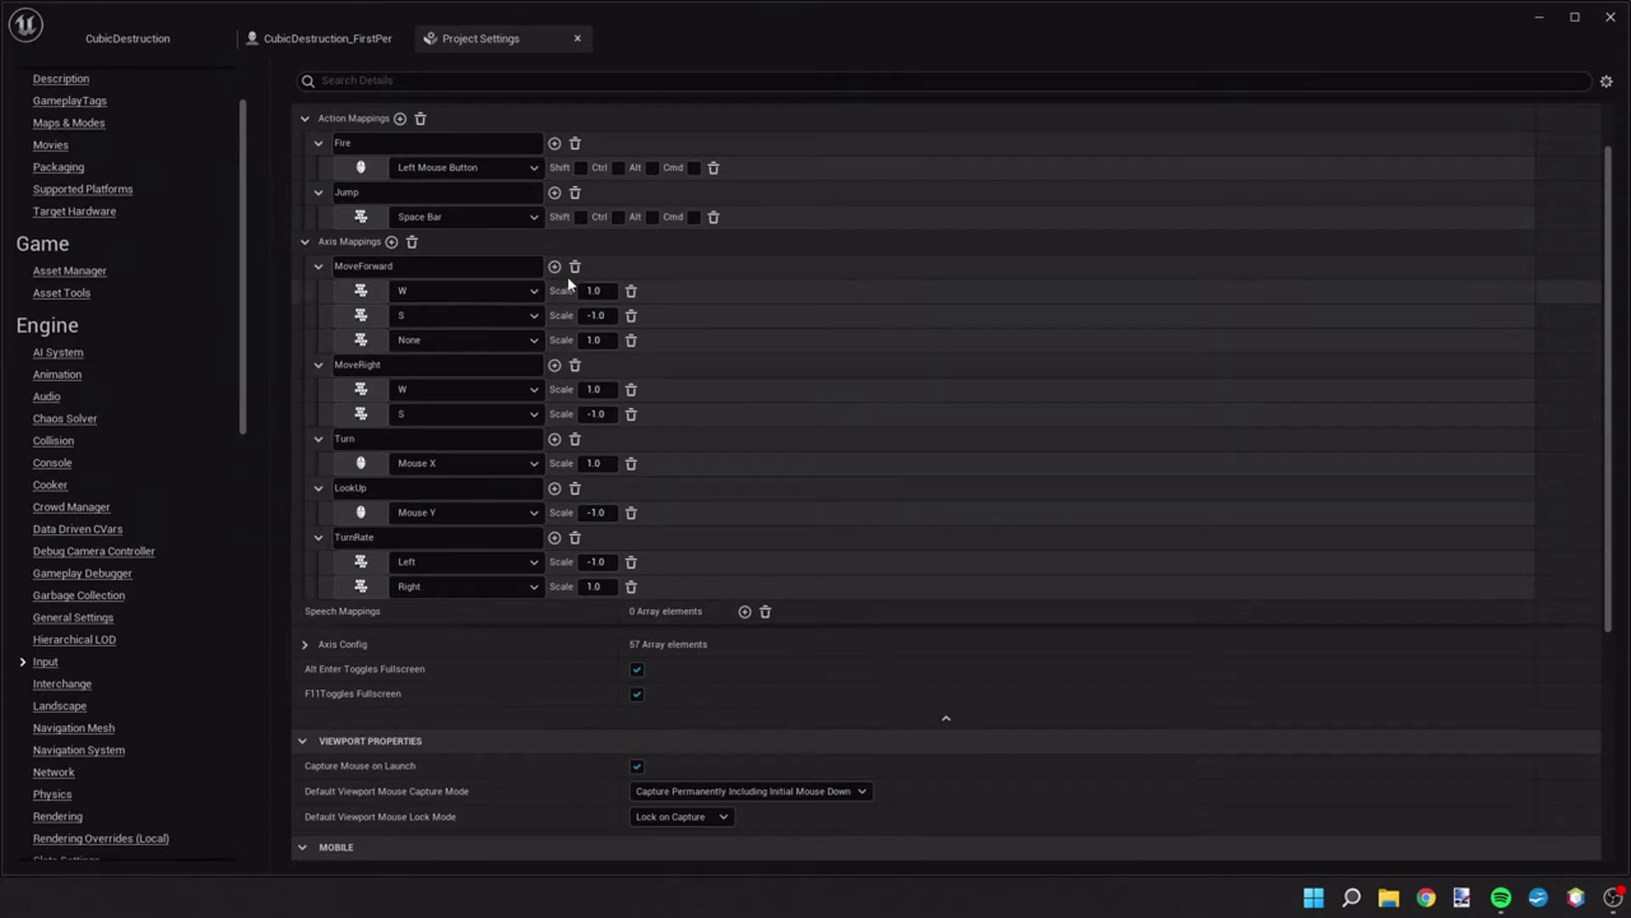
pyautogui.click(631, 339)
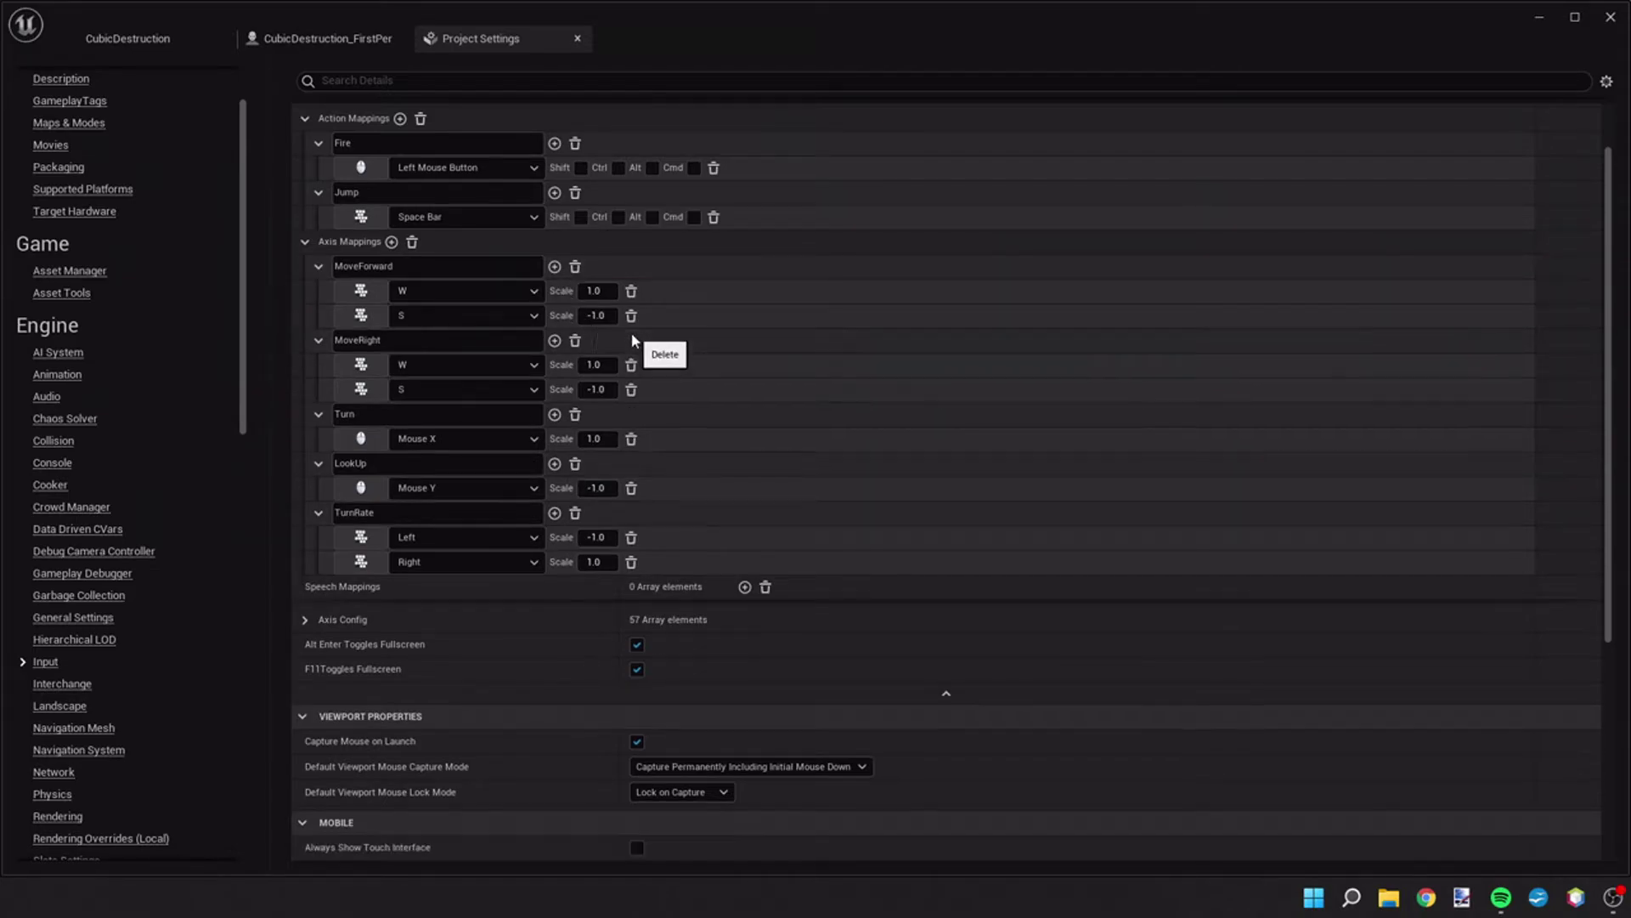
# - Add another axis mapping and name it LookUpRate
pyautogui.click(393, 242)
pyautogui.click(438, 587)
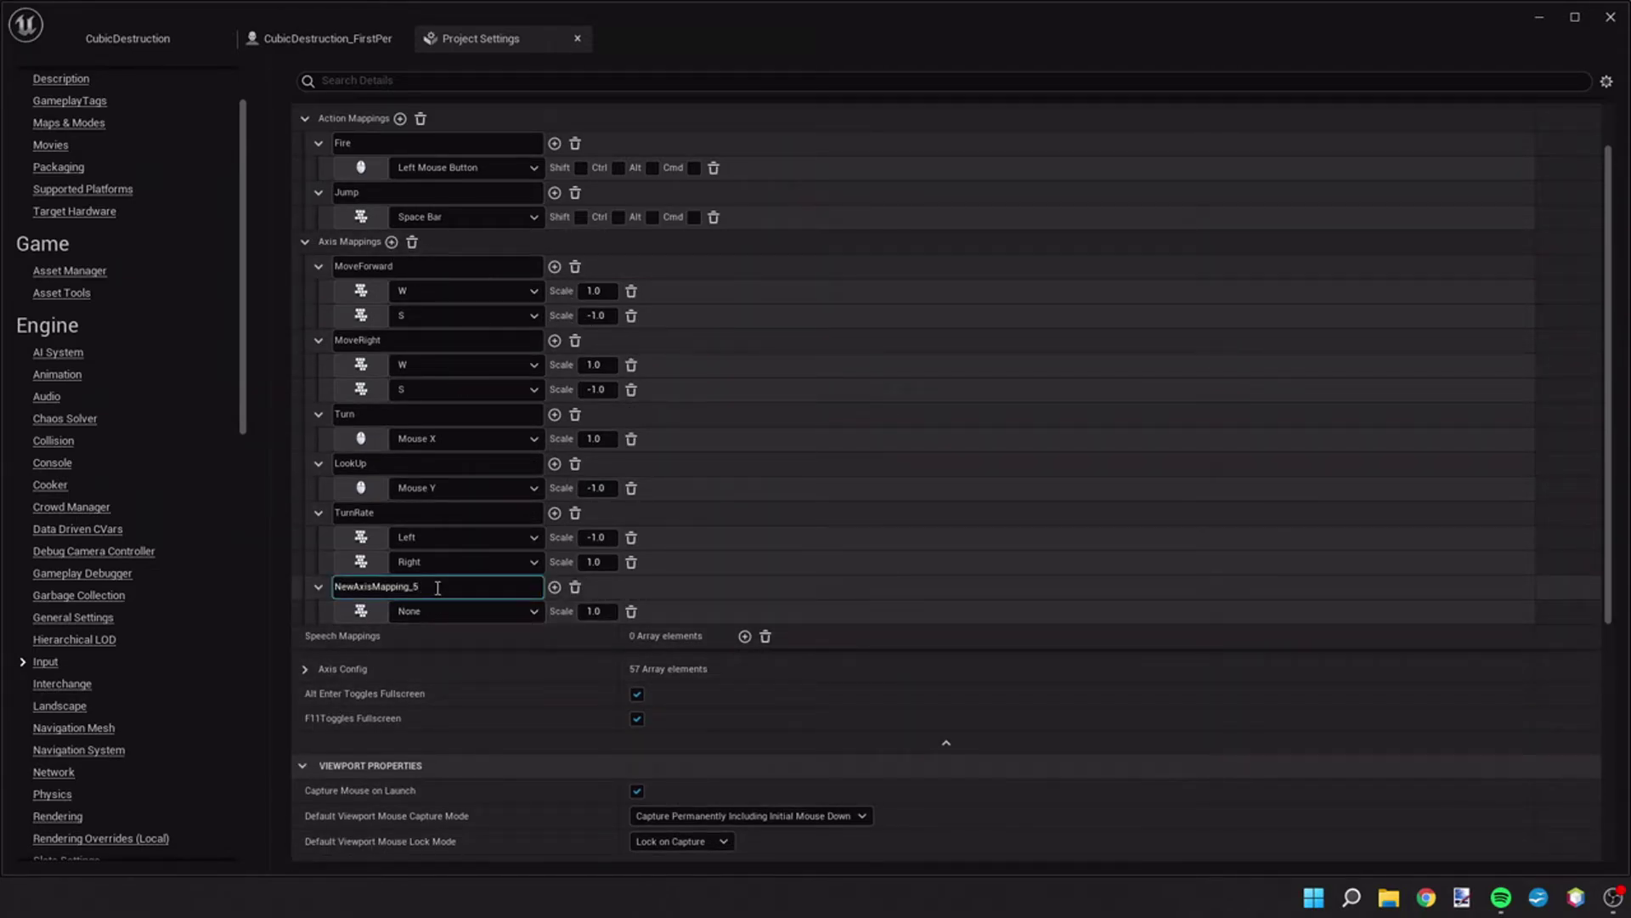
pyautogui.press('XF86AudioLowerVolume')
pyautogui.press('BackSpace')
pyautogui.press('BackSpace')
pyautogui.press('BackSpace')
pyautogui.press('BackSpace')
pyautogui.press('BackSpace')
pyautogui.press('BackSpace')
pyautogui.press('BackSpace')
pyautogui.press('BackSpace')
pyautogui.press('BackSpace')
pyautogui.press('BackSpace')
pyautogui.press('BackSpace')
pyautogui.press('BackSpace')
pyautogui.press('BackSpace')
pyautogui.press('BackSpace')
pyautogui.press('BackSpace')
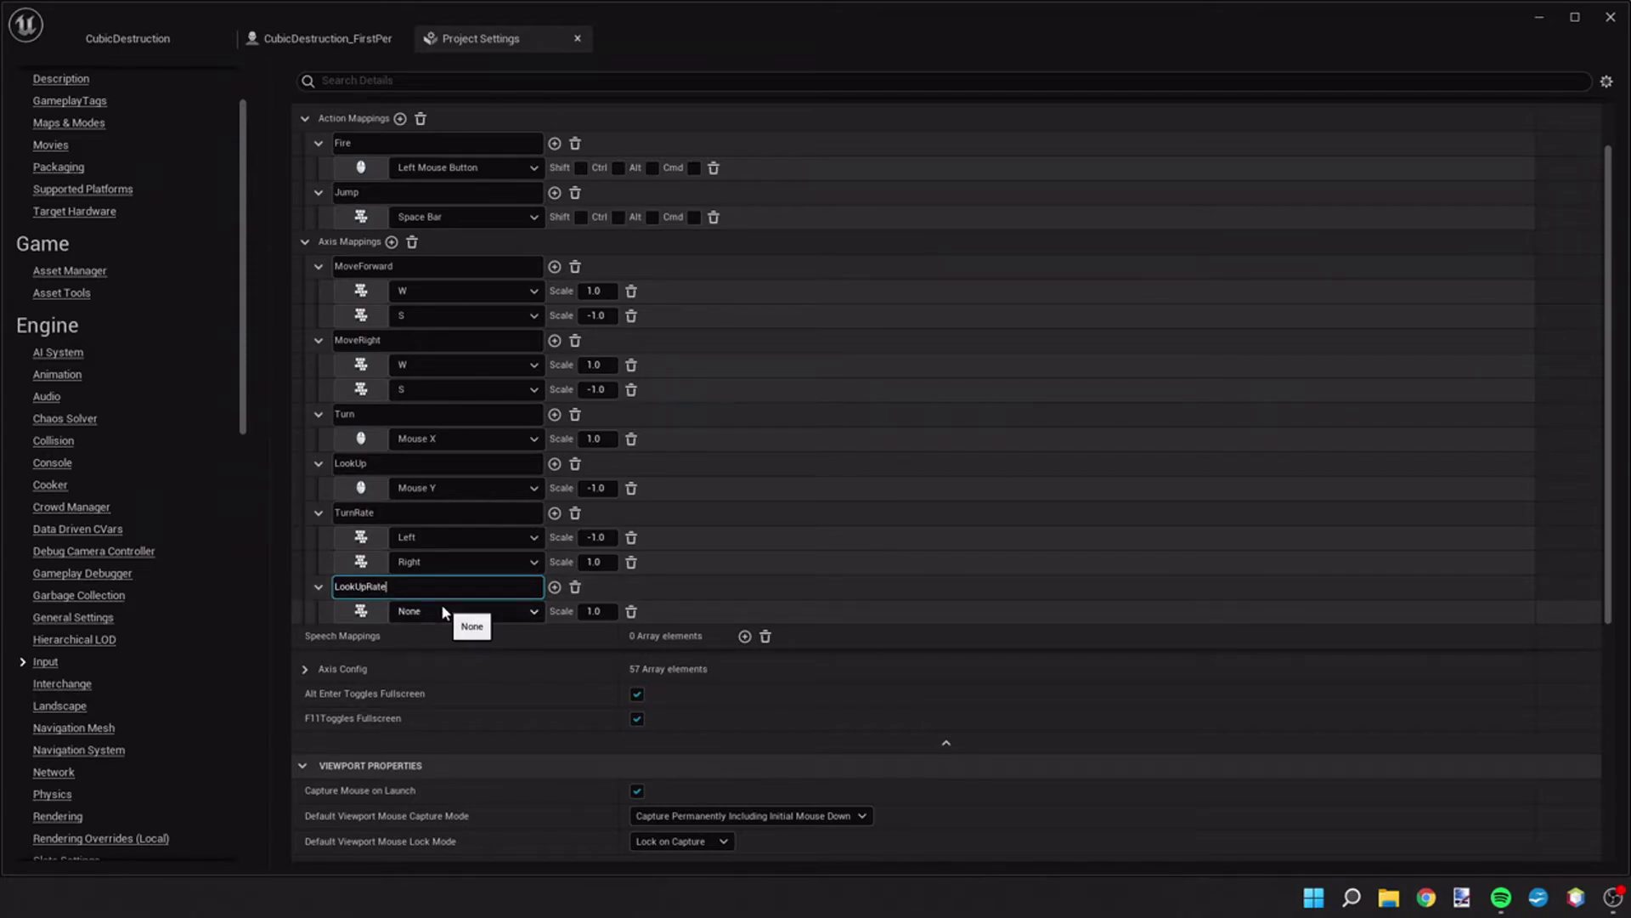
pyautogui.click(442, 606)
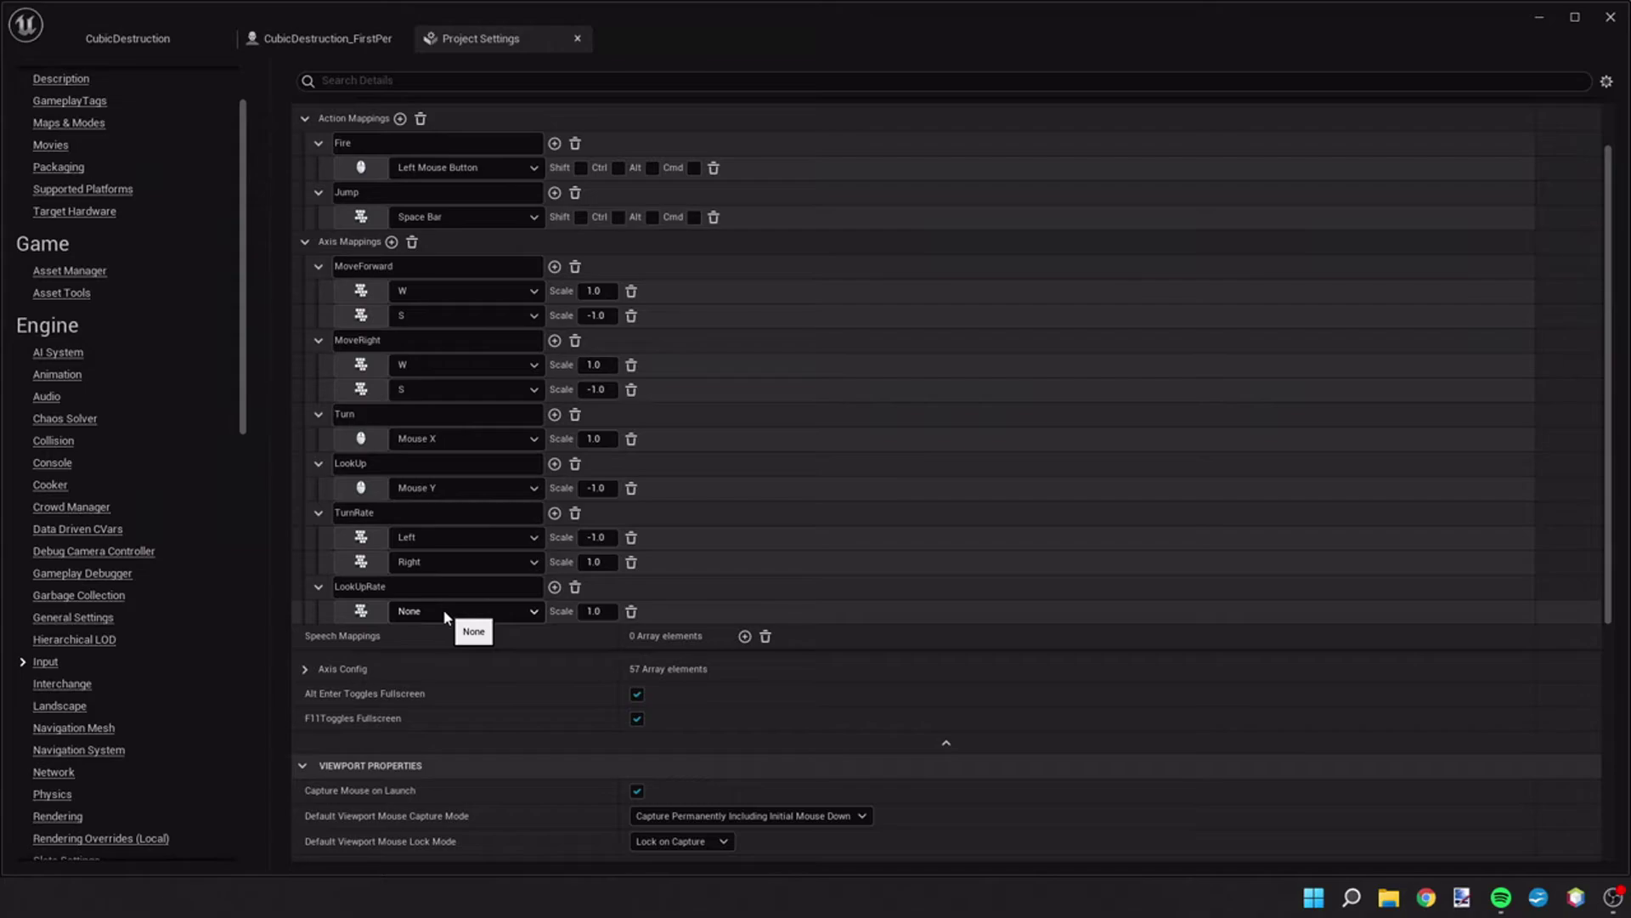
# - Bind the LookUpRate axis mapping to Gamepad Right Thumbstick Y-Axis
pyautogui.click(445, 613)
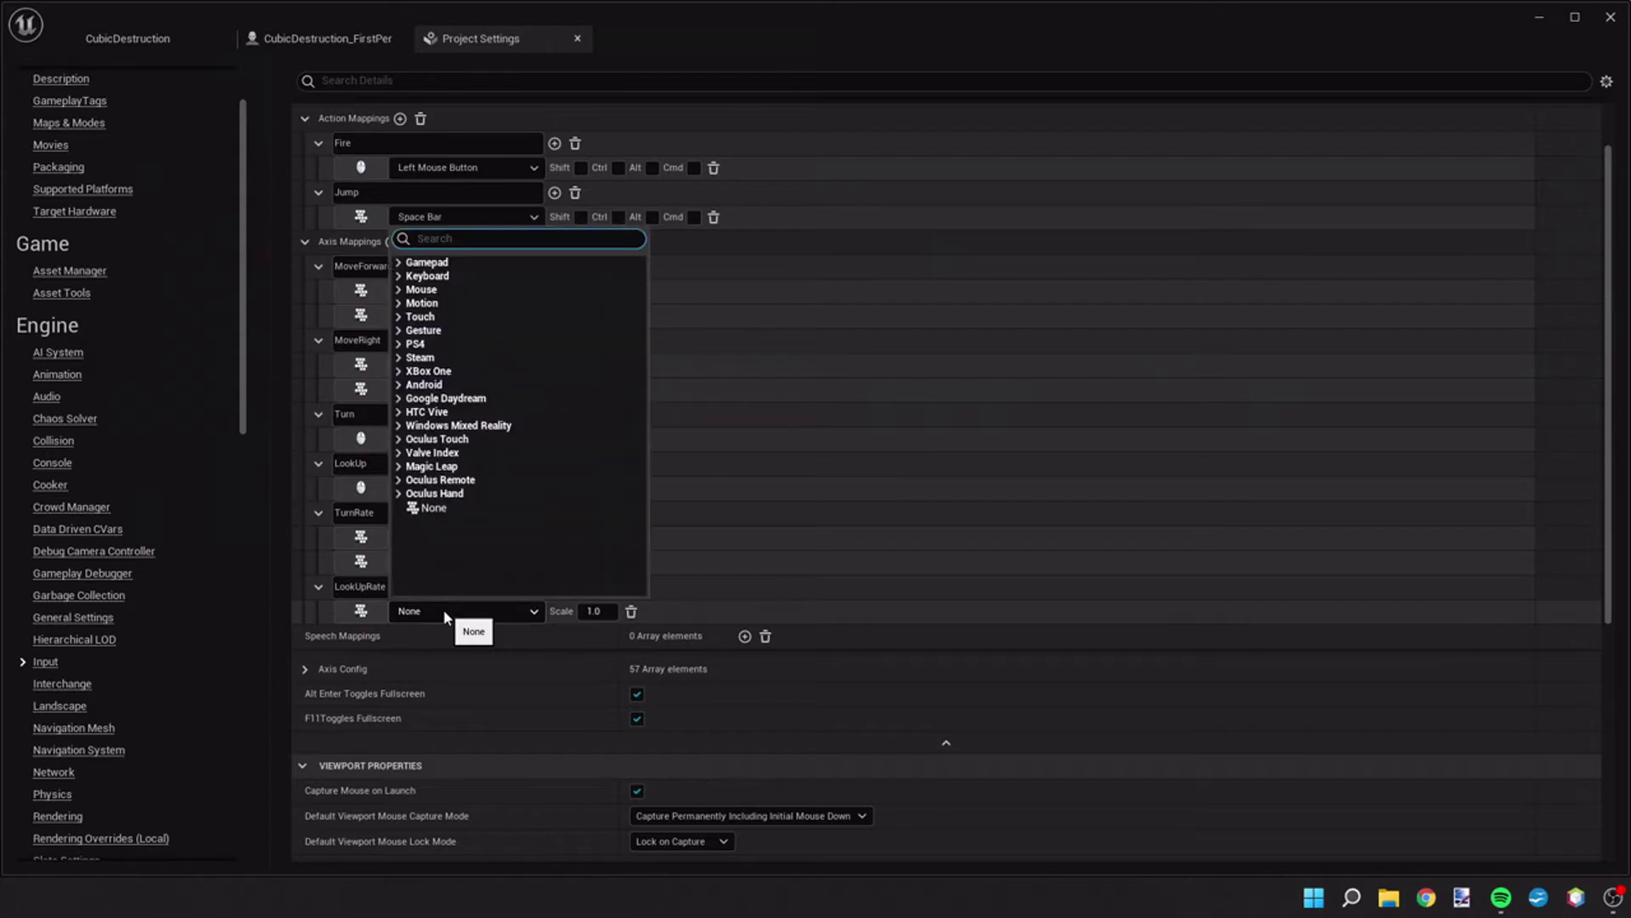
pyautogui.click(465, 263)
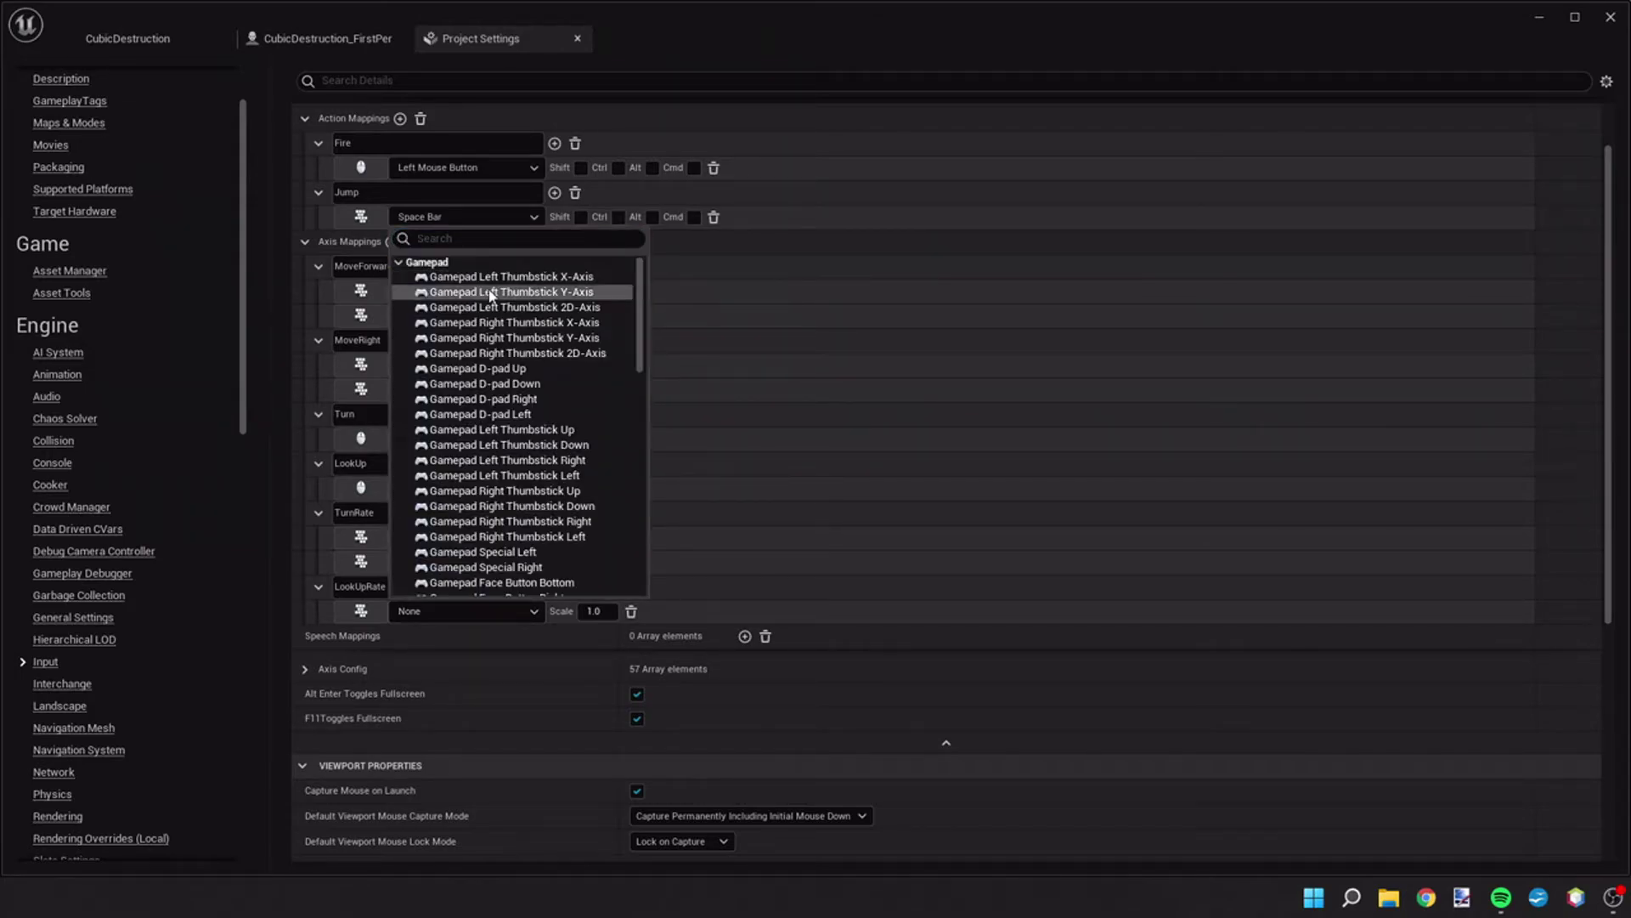
pyautogui.click(557, 339)
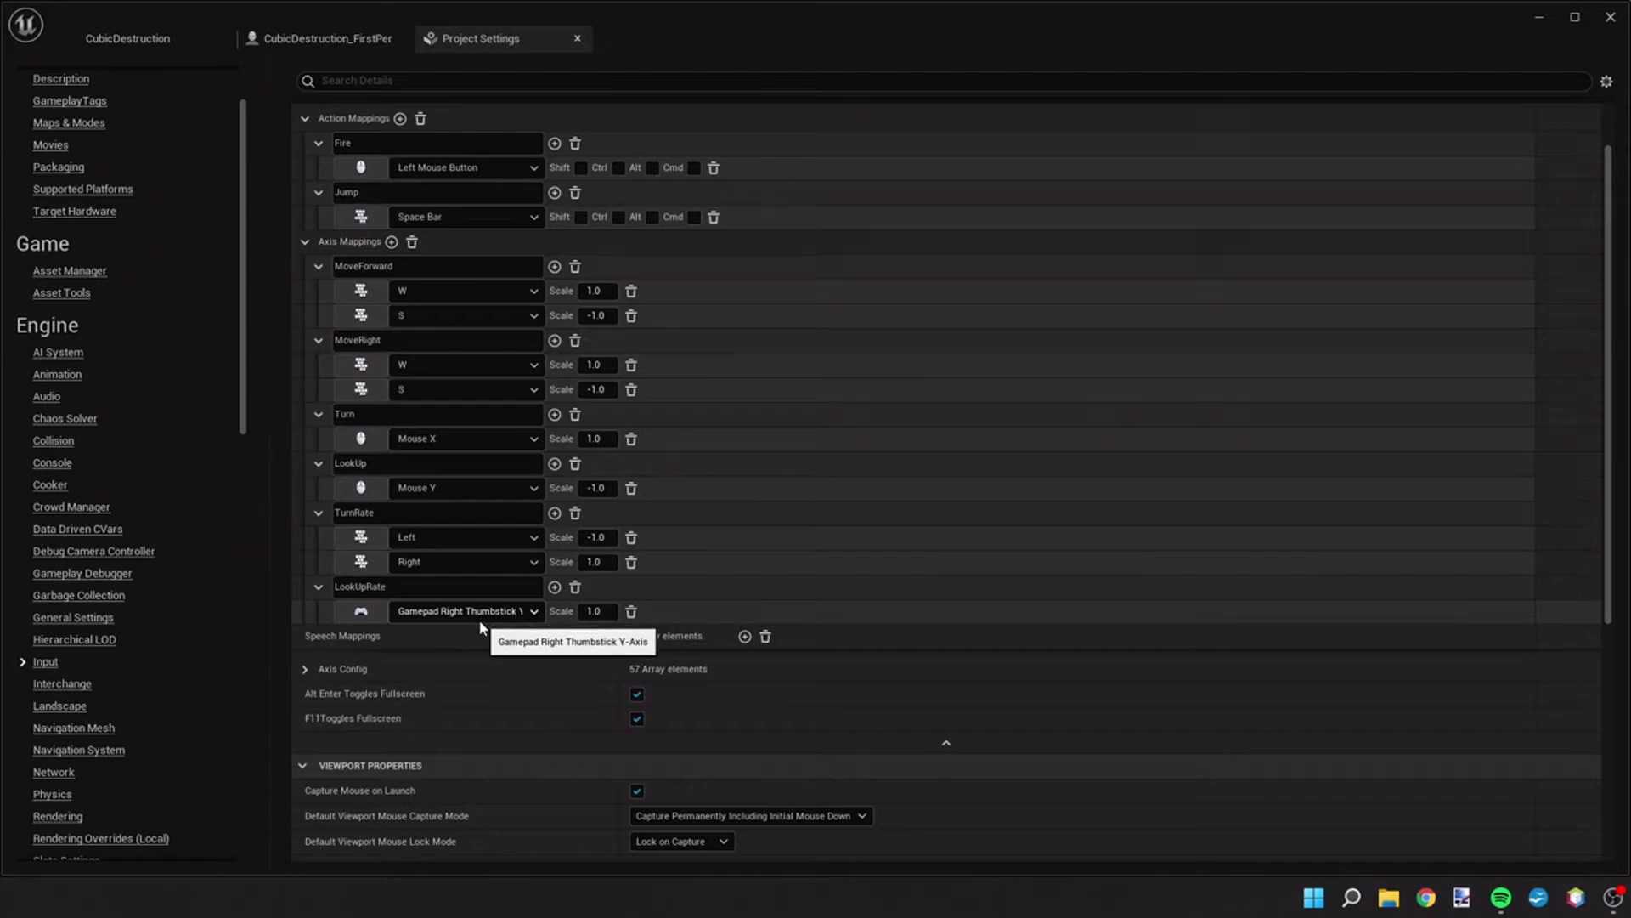
pyautogui.scroll(1, 565, 491)
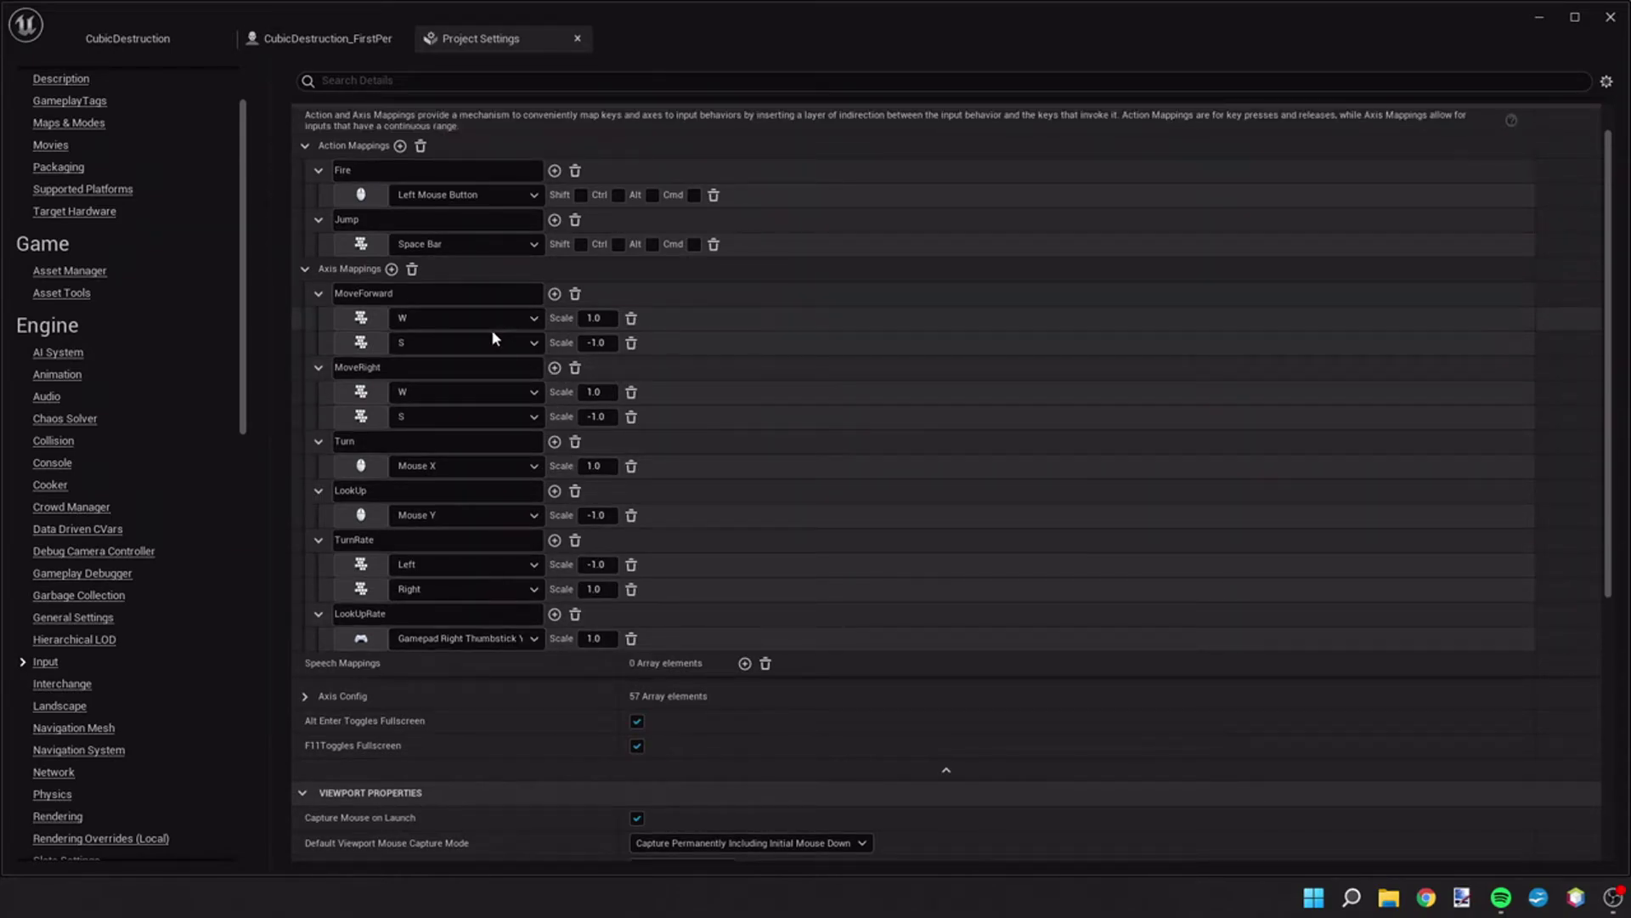
pyautogui.click(554, 170)
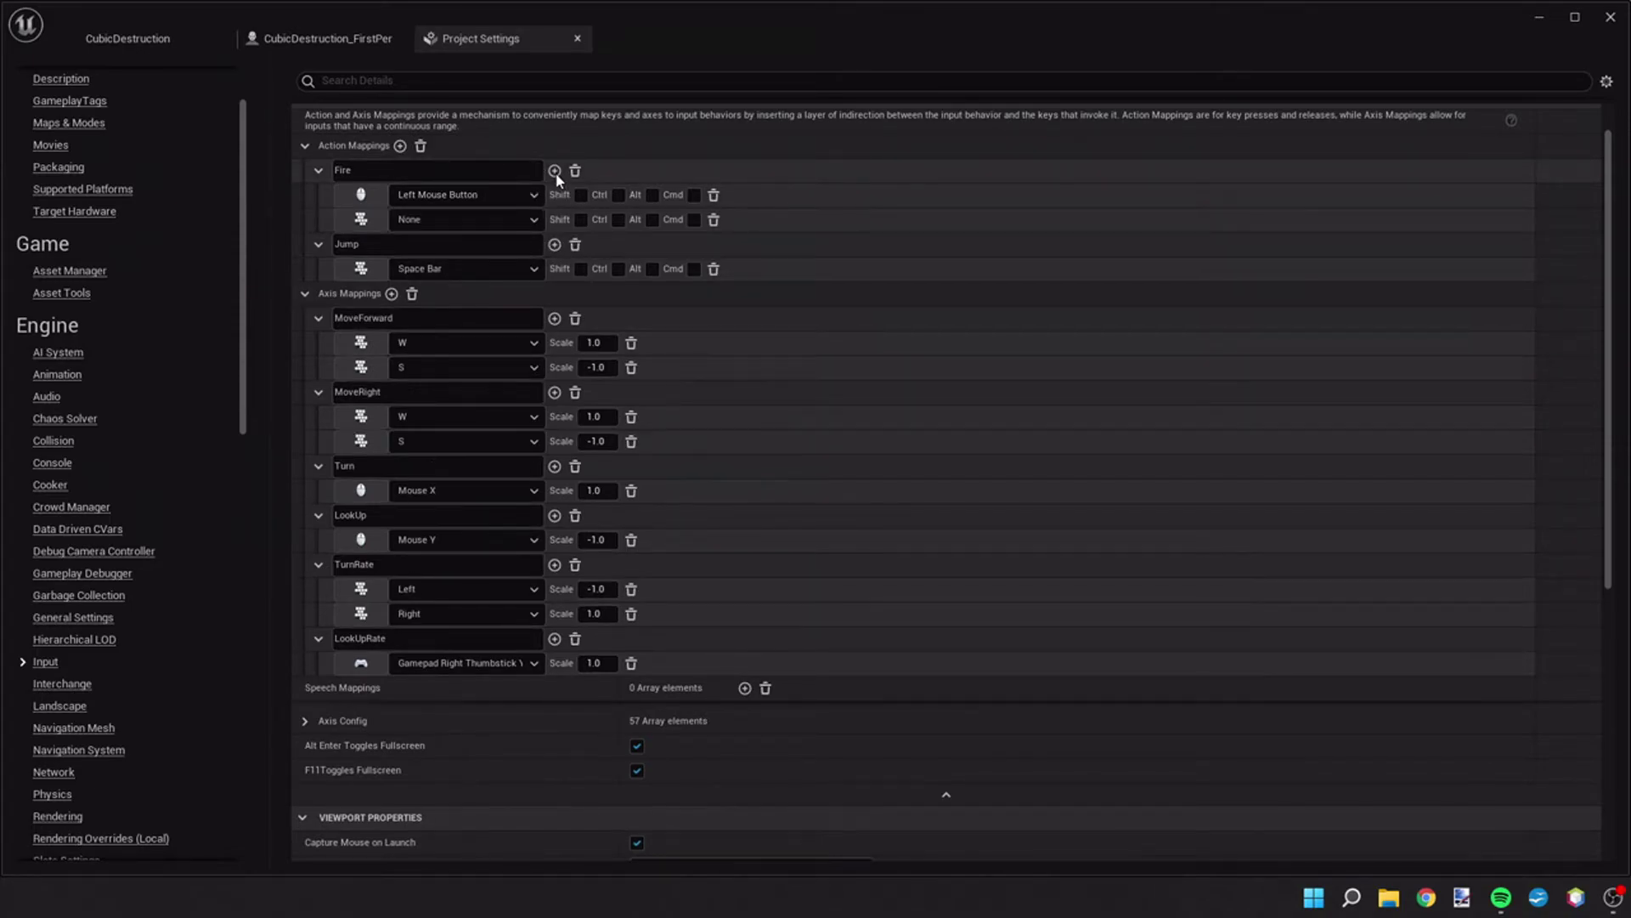
pyautogui.click(522, 223)
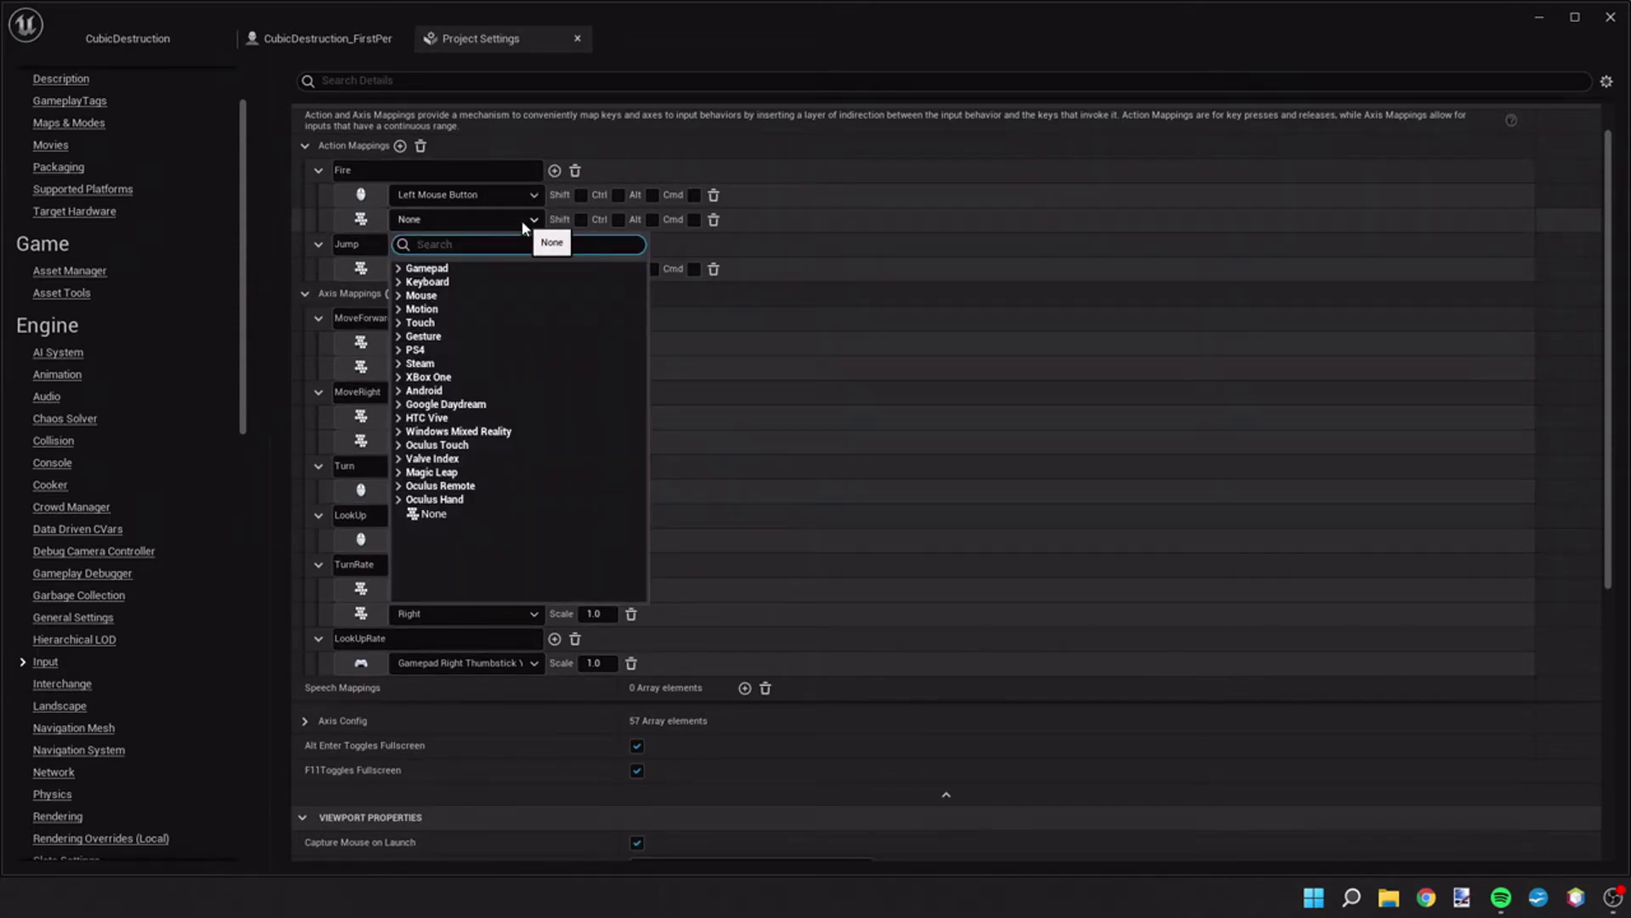
pyautogui.click(520, 270)
pyautogui.scroll(-3, 531, 340)
pyautogui.scroll(3, 543, 350)
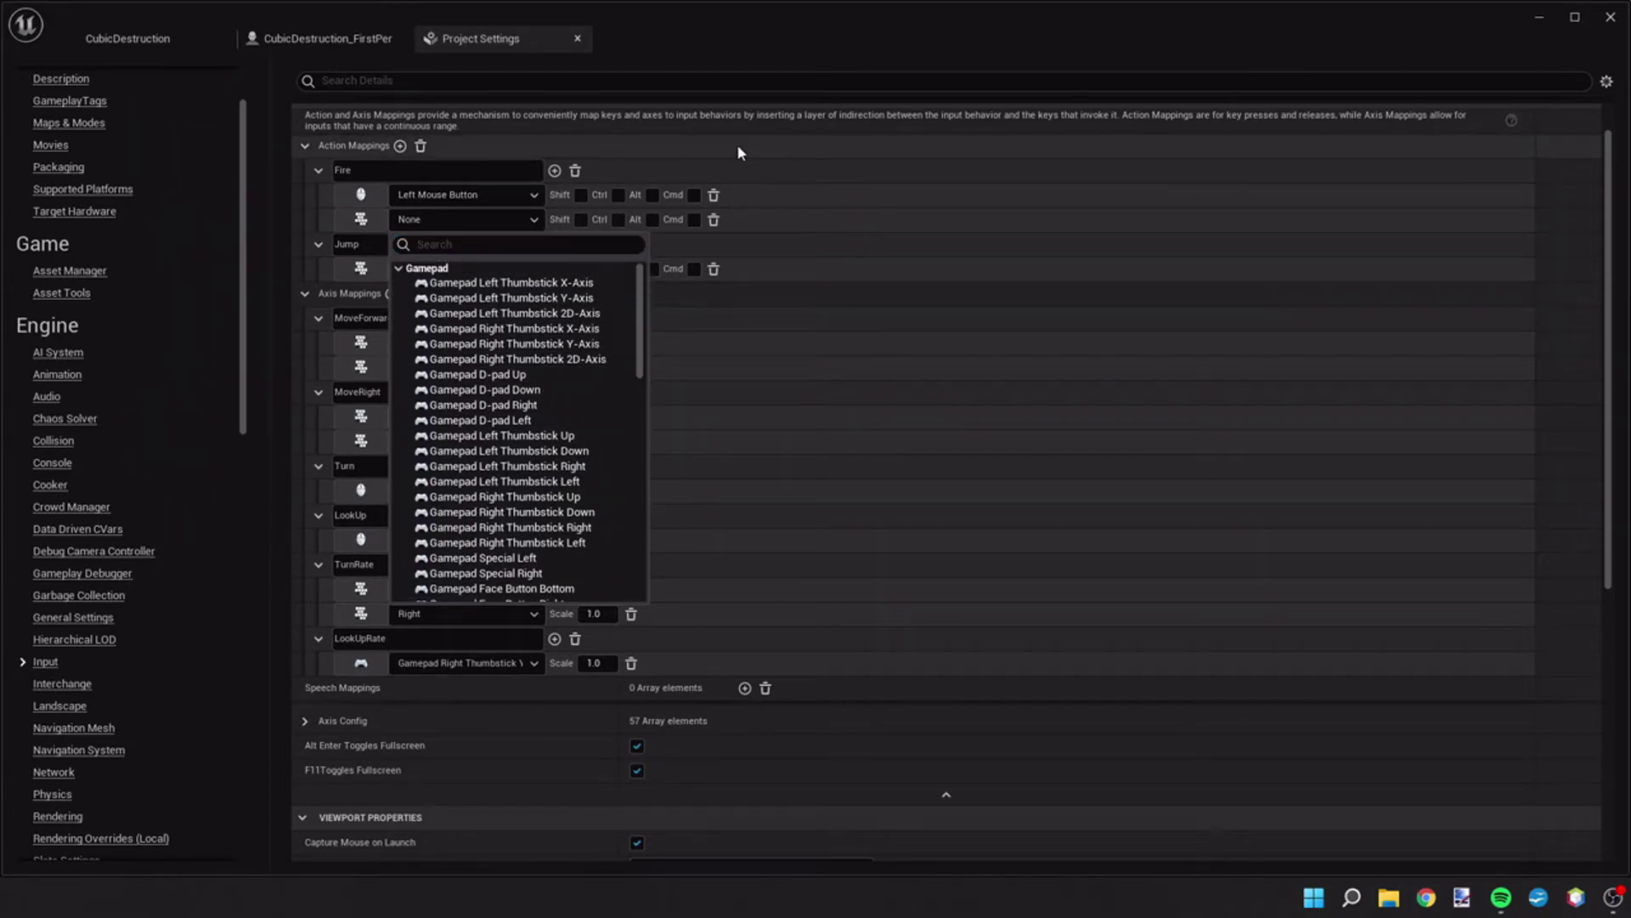
pyautogui.click(700, 230)
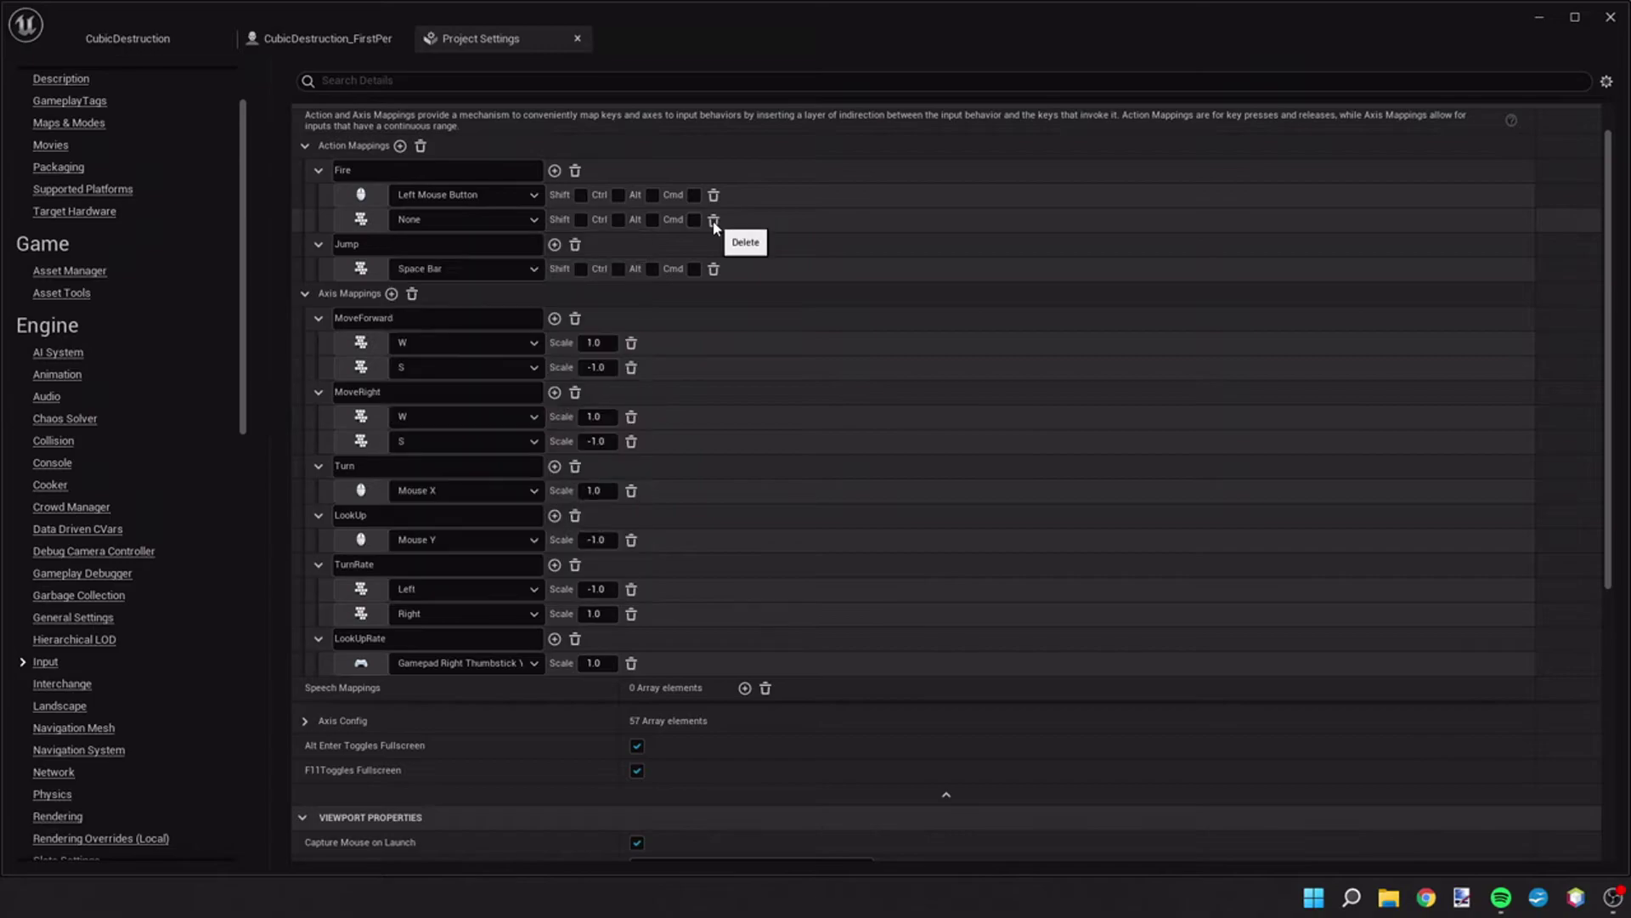
pyautogui.click(714, 219)
# - Return to the CubicDestruction_FirstPersonCharacter blueprint and compile it with the new input mappings
pyautogui.scroll(3, 645, 281)
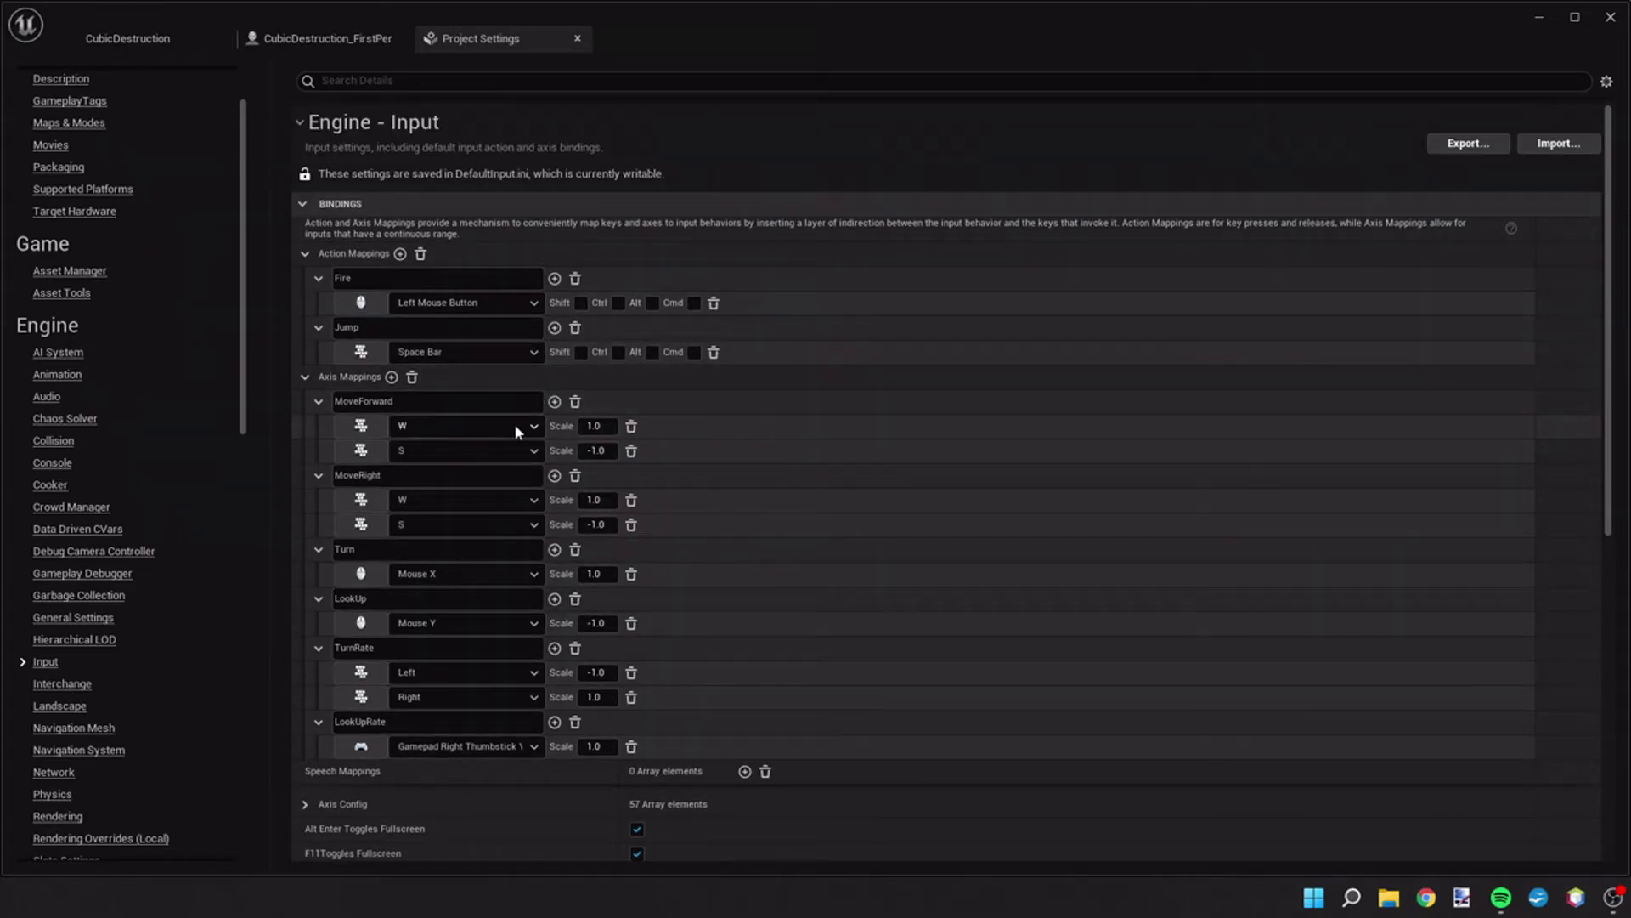
pyautogui.scroll(-1, 443, 393)
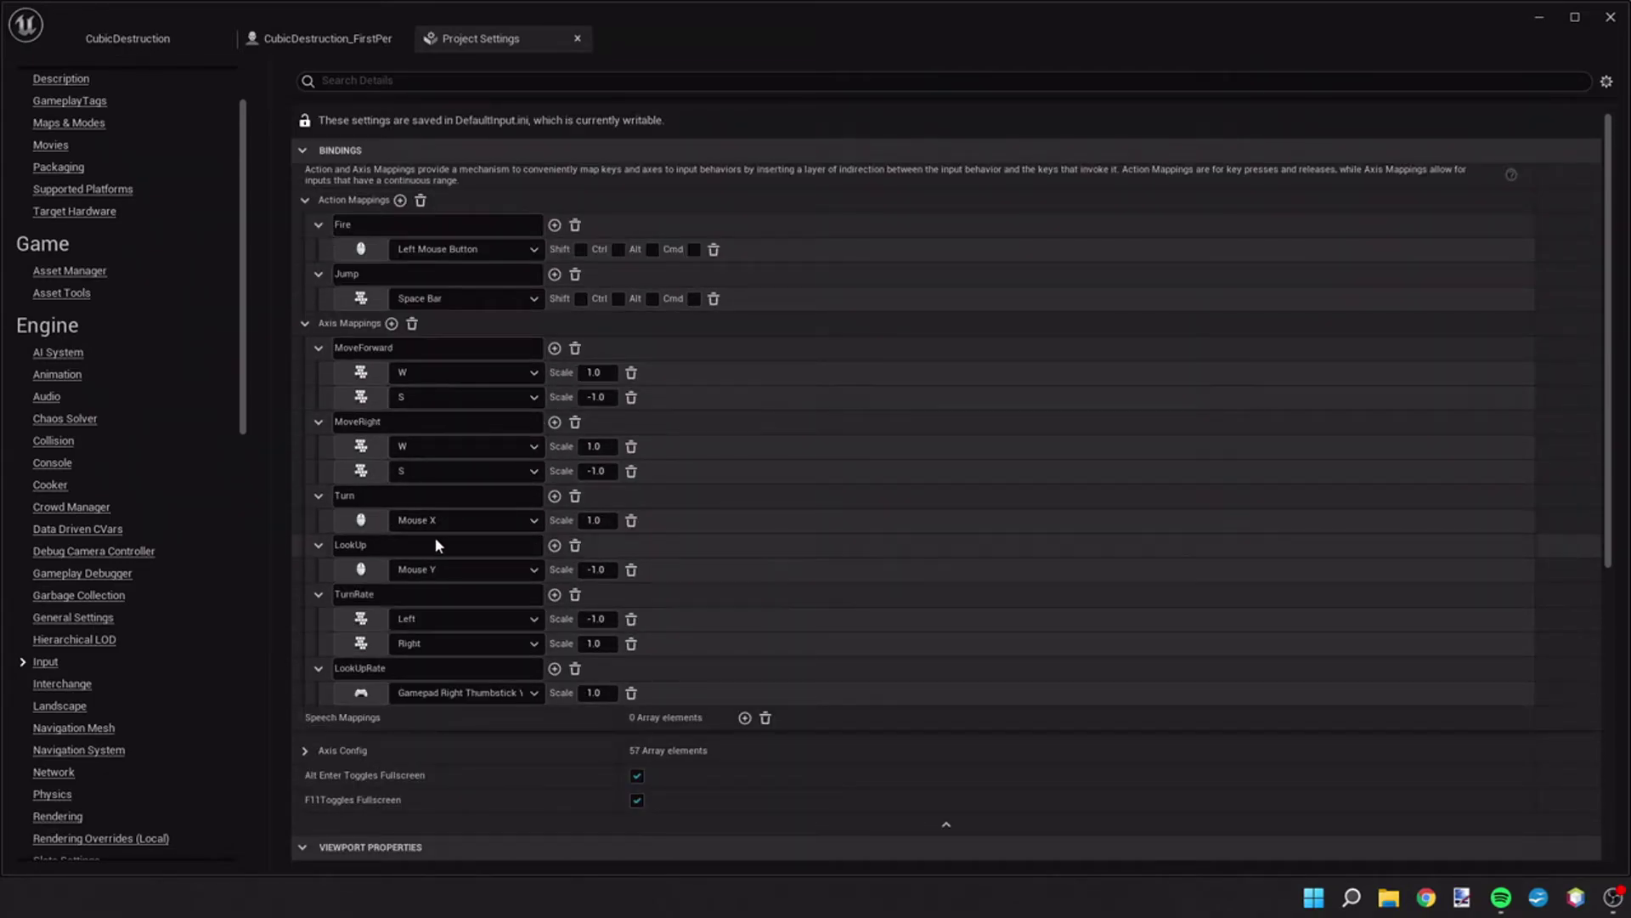
pyautogui.click(319, 39)
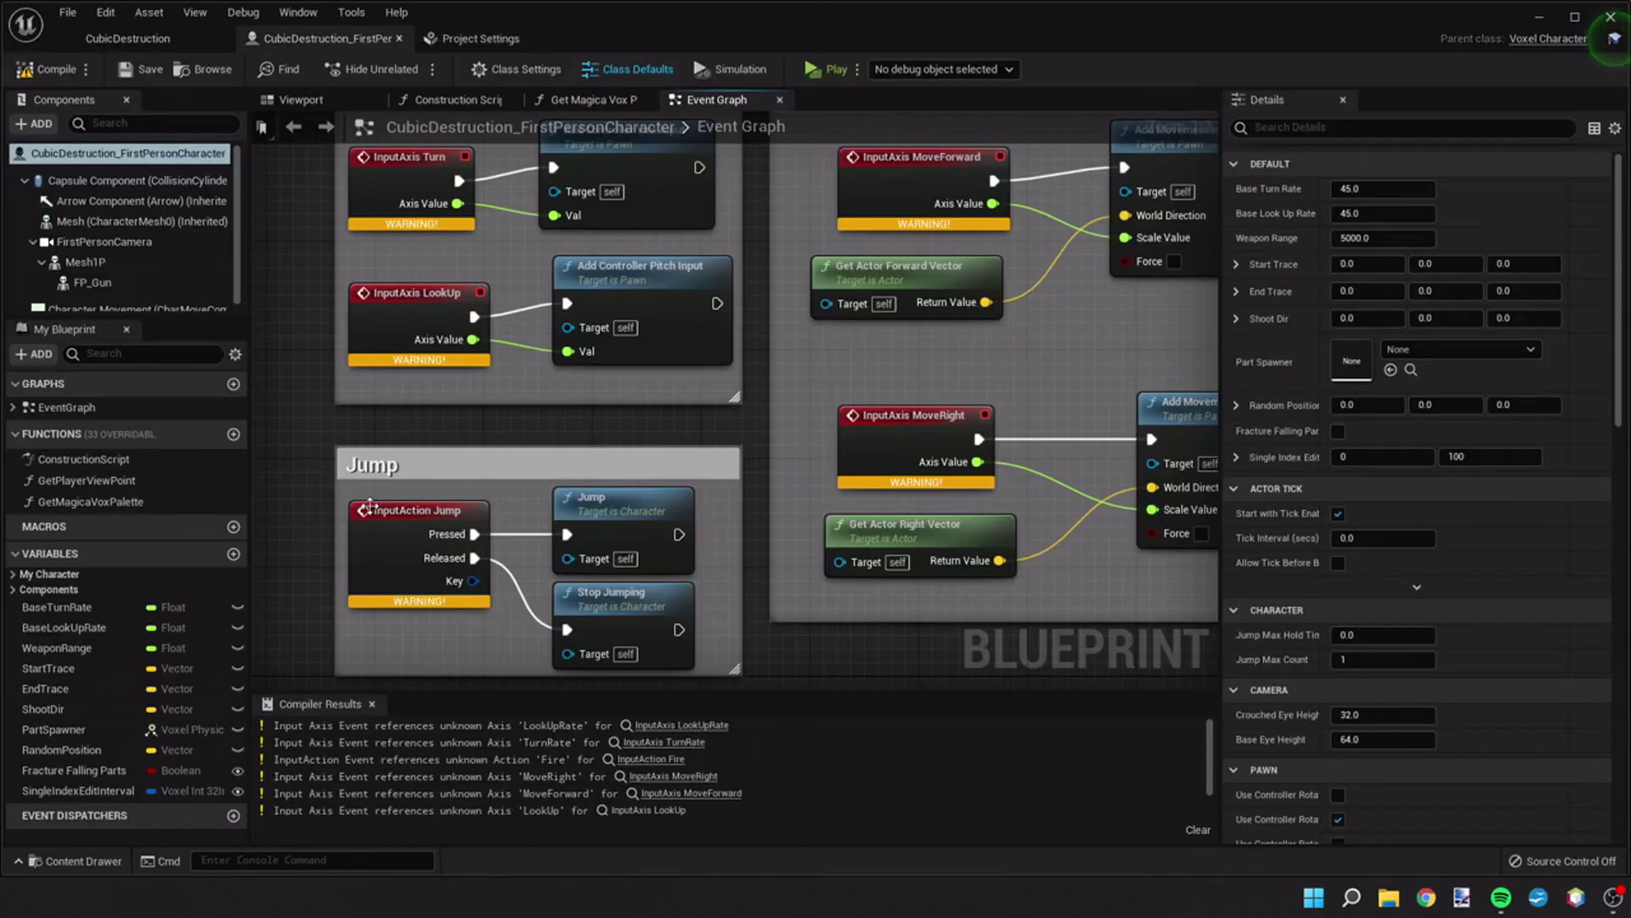
pyautogui.click(53, 69)
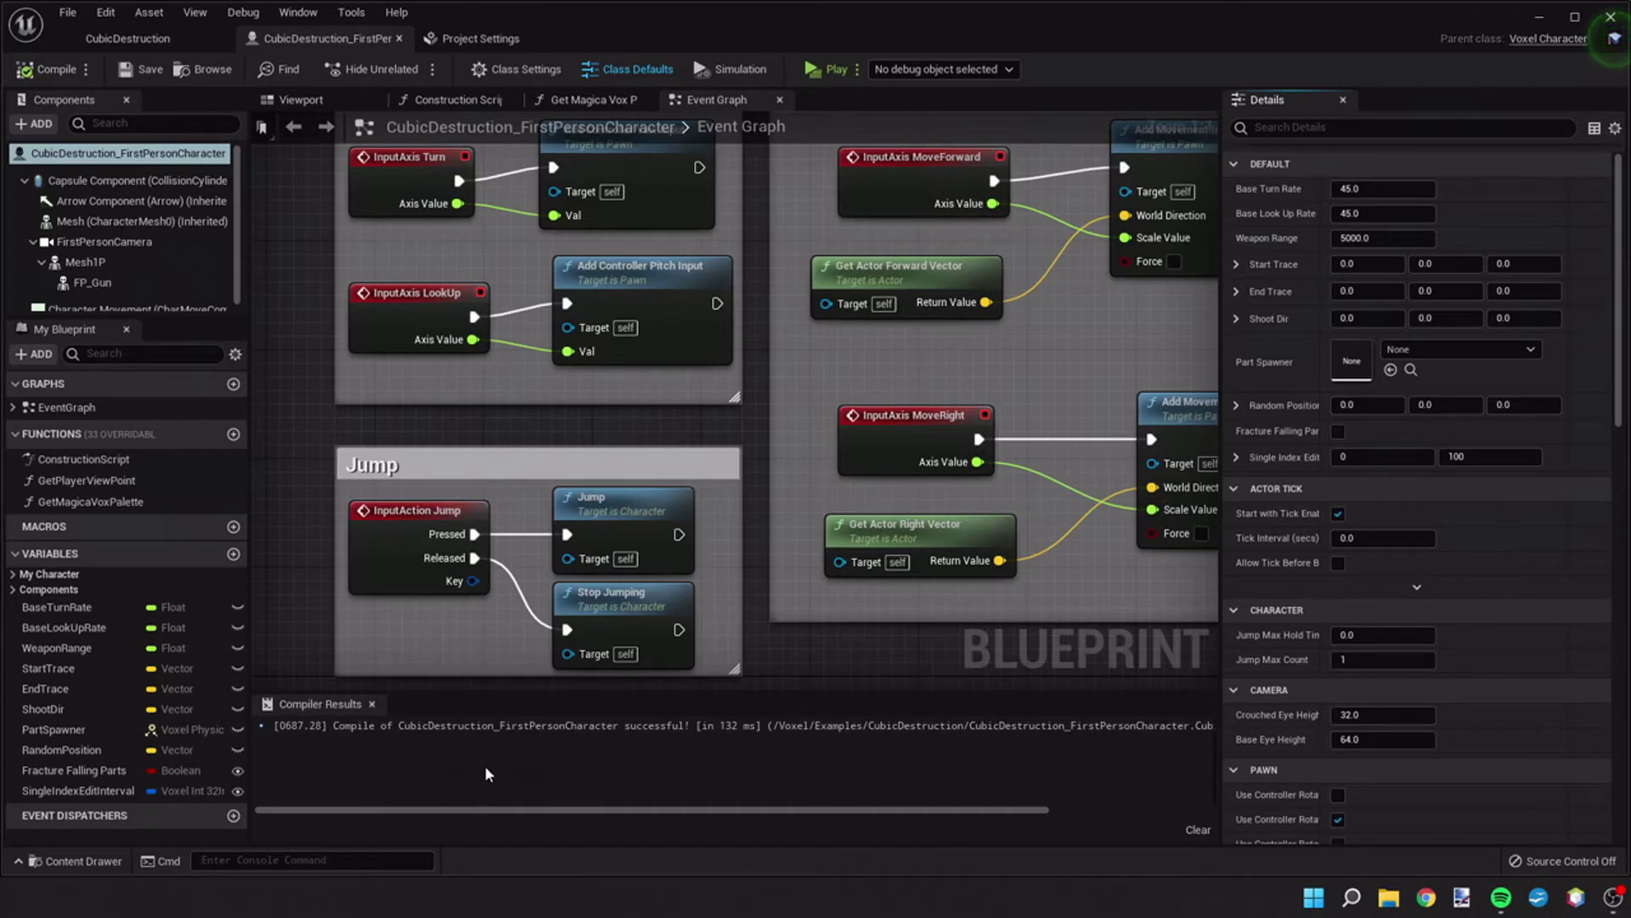
pyautogui.moveTo(551, 435); pyautogui.dragTo(543, 500, button='right')
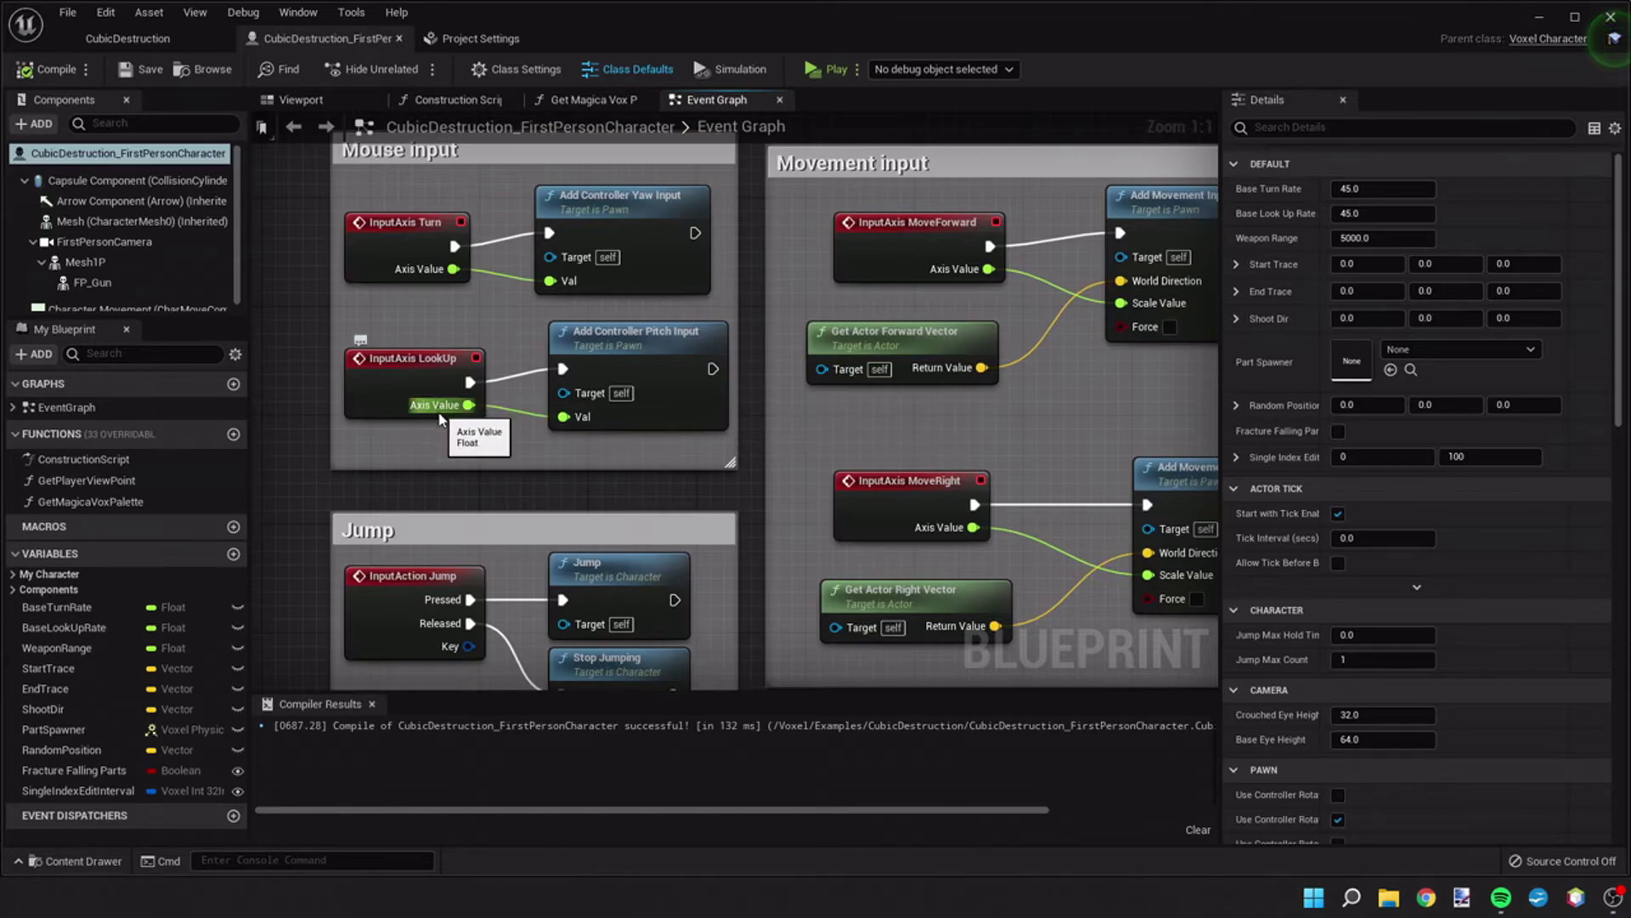
# - Save the character blueprint, then play the CubicDestruction level in a new preview window
pyautogui.click(134, 71)
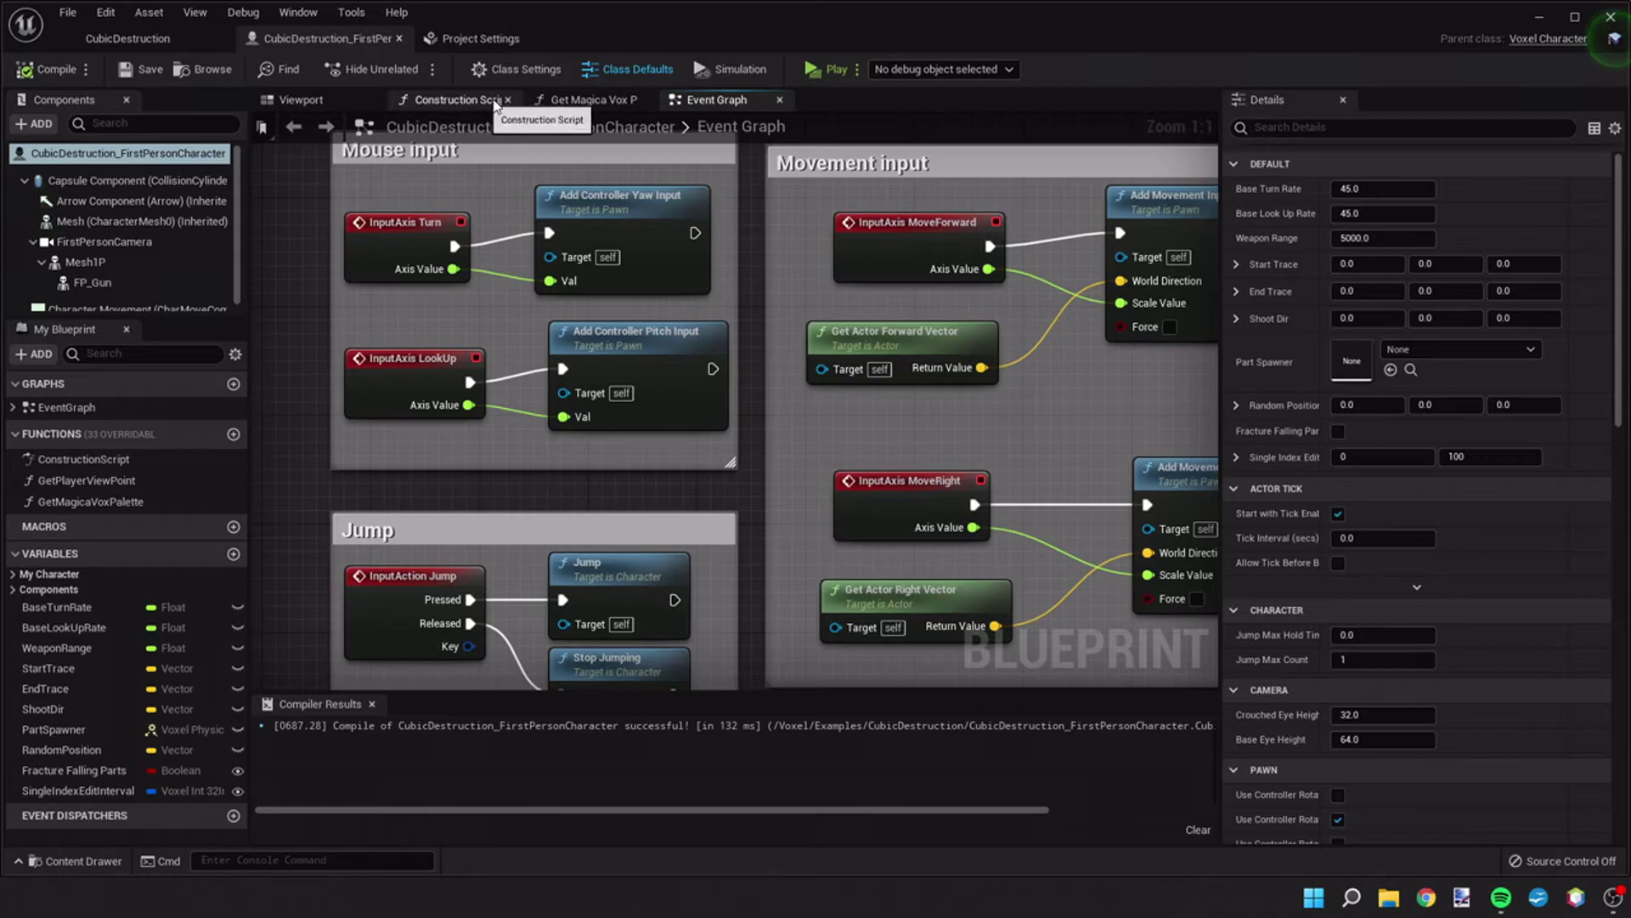
pyautogui.click(187, 37)
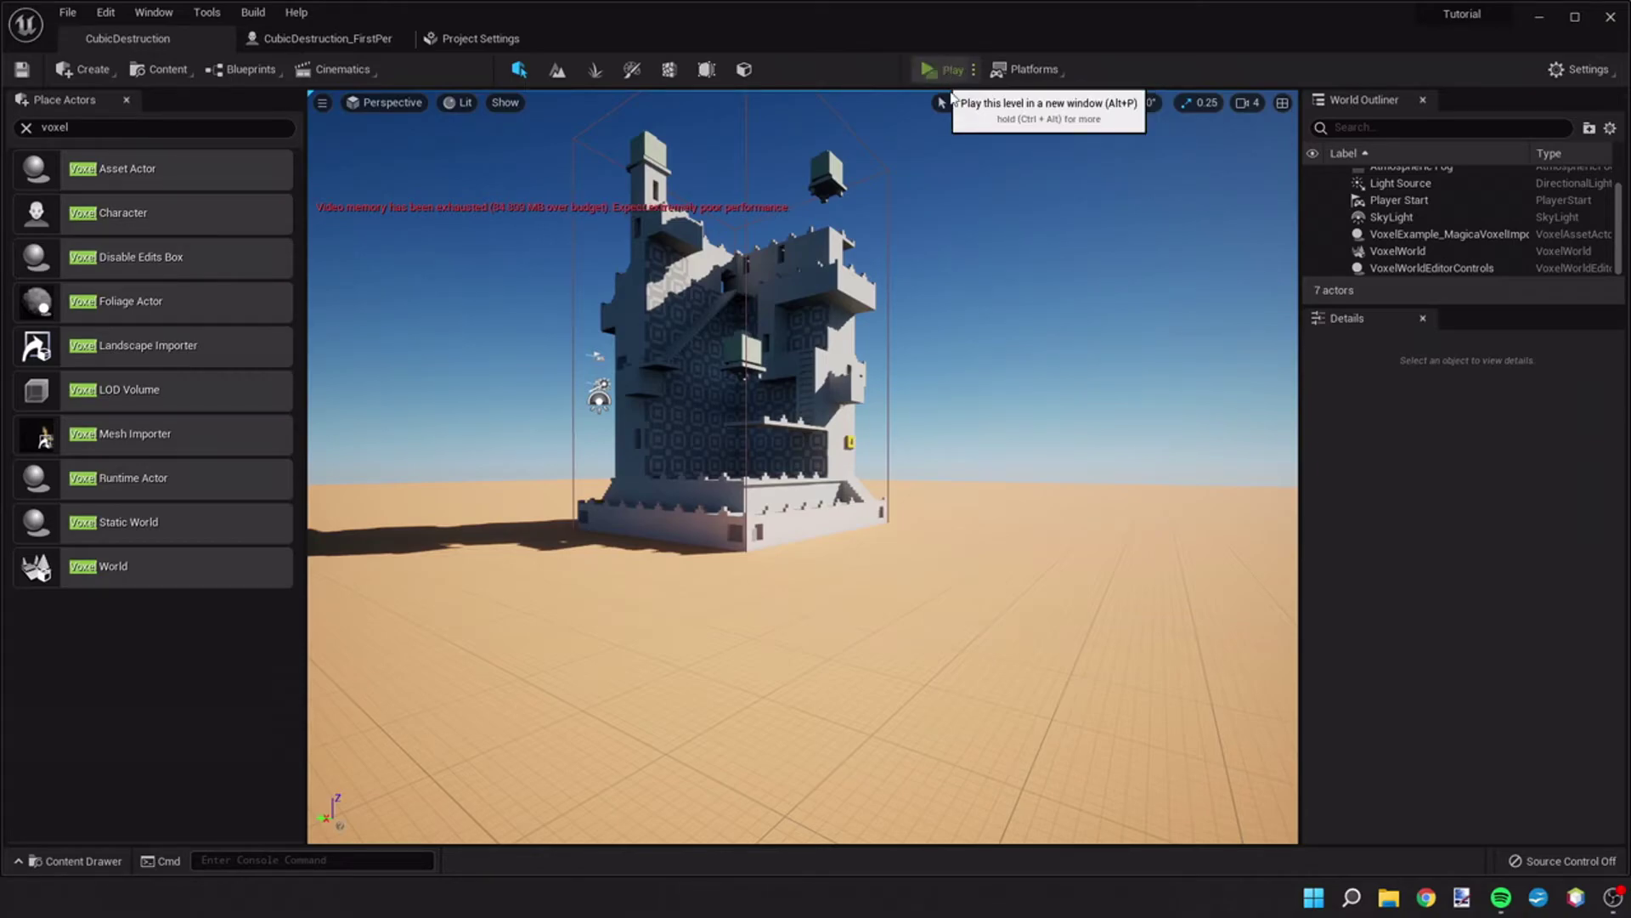
pyautogui.hotkey('alt', 'p')
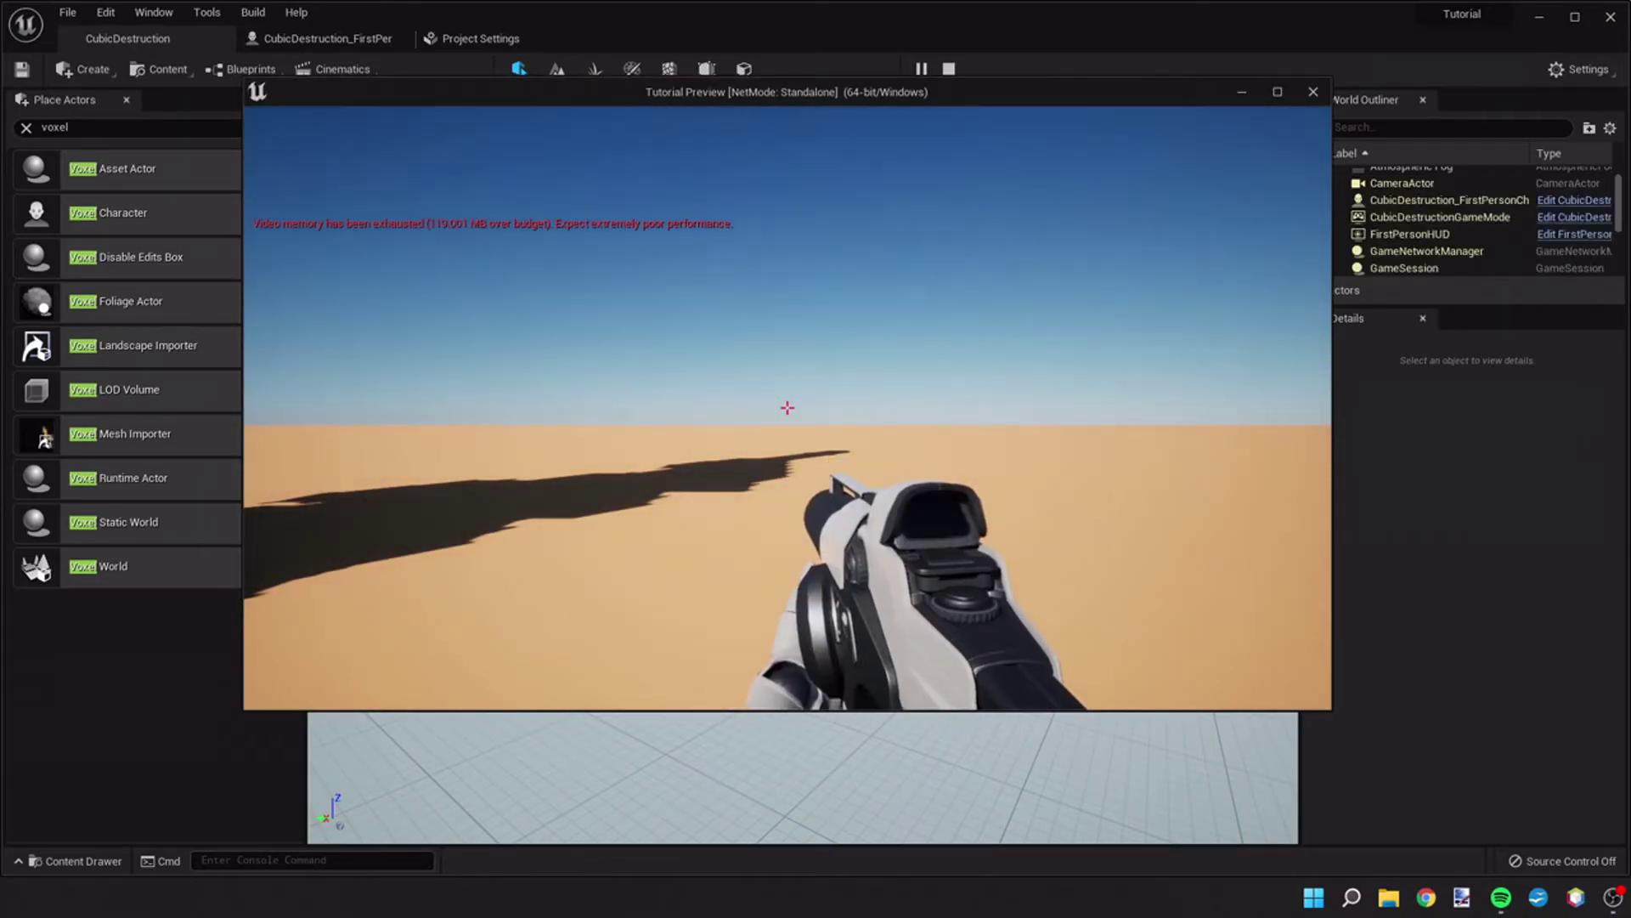
pyautogui.moveTo(788, 408)
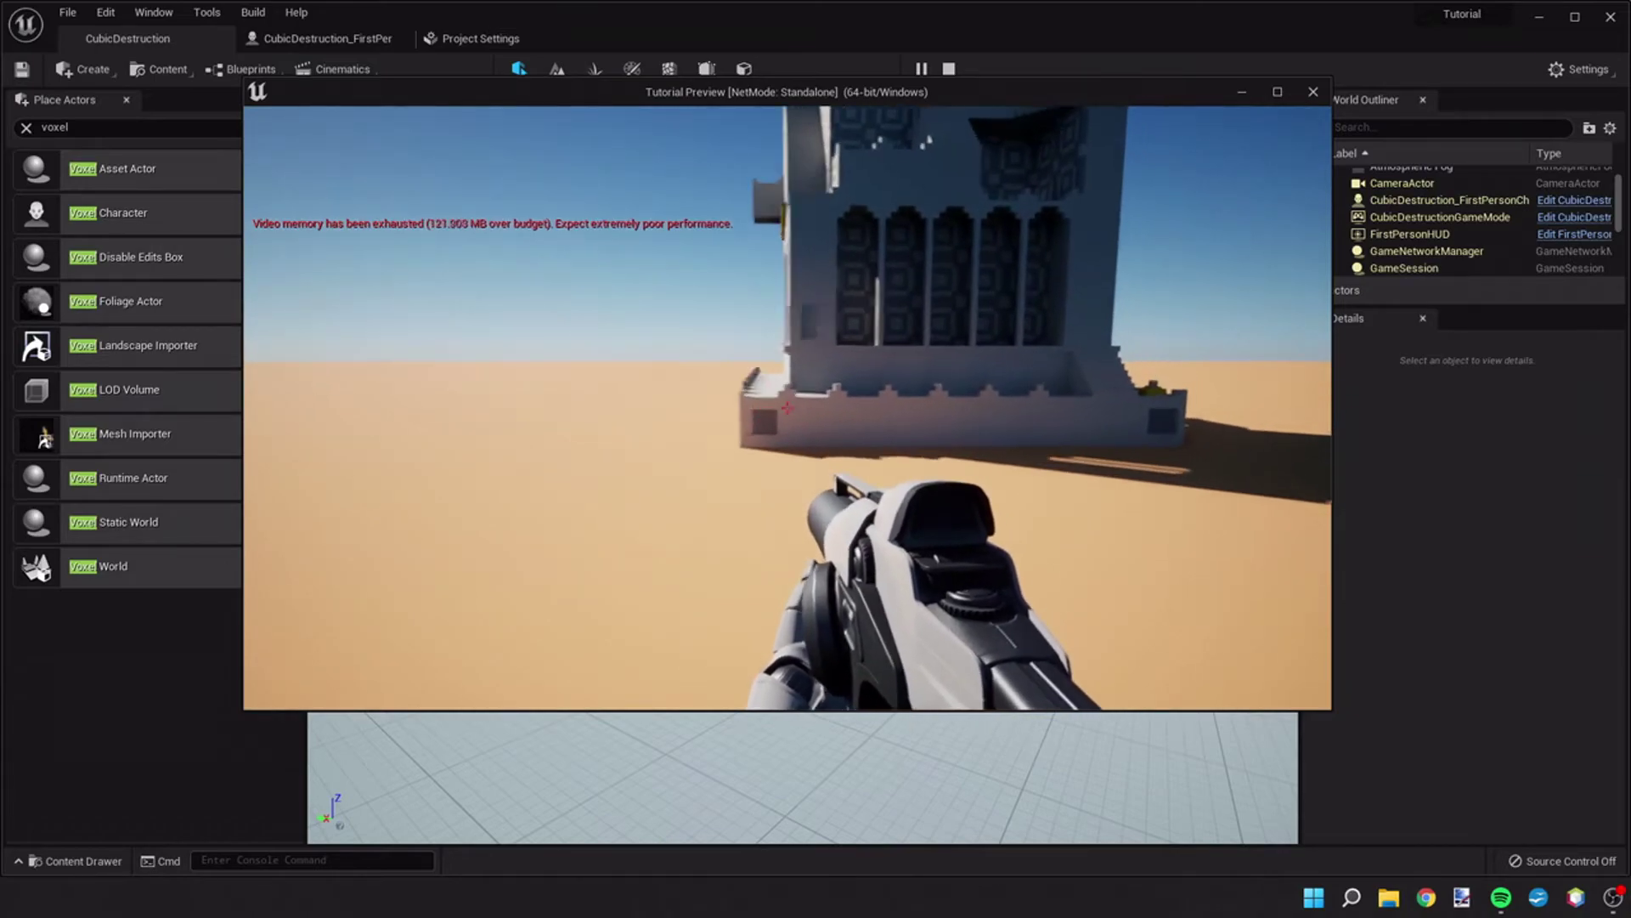
# - Test walking forward, backward and sideways in front of the voxel castle, then stop the preview
pyautogui.press('a')
pyautogui.press('s')
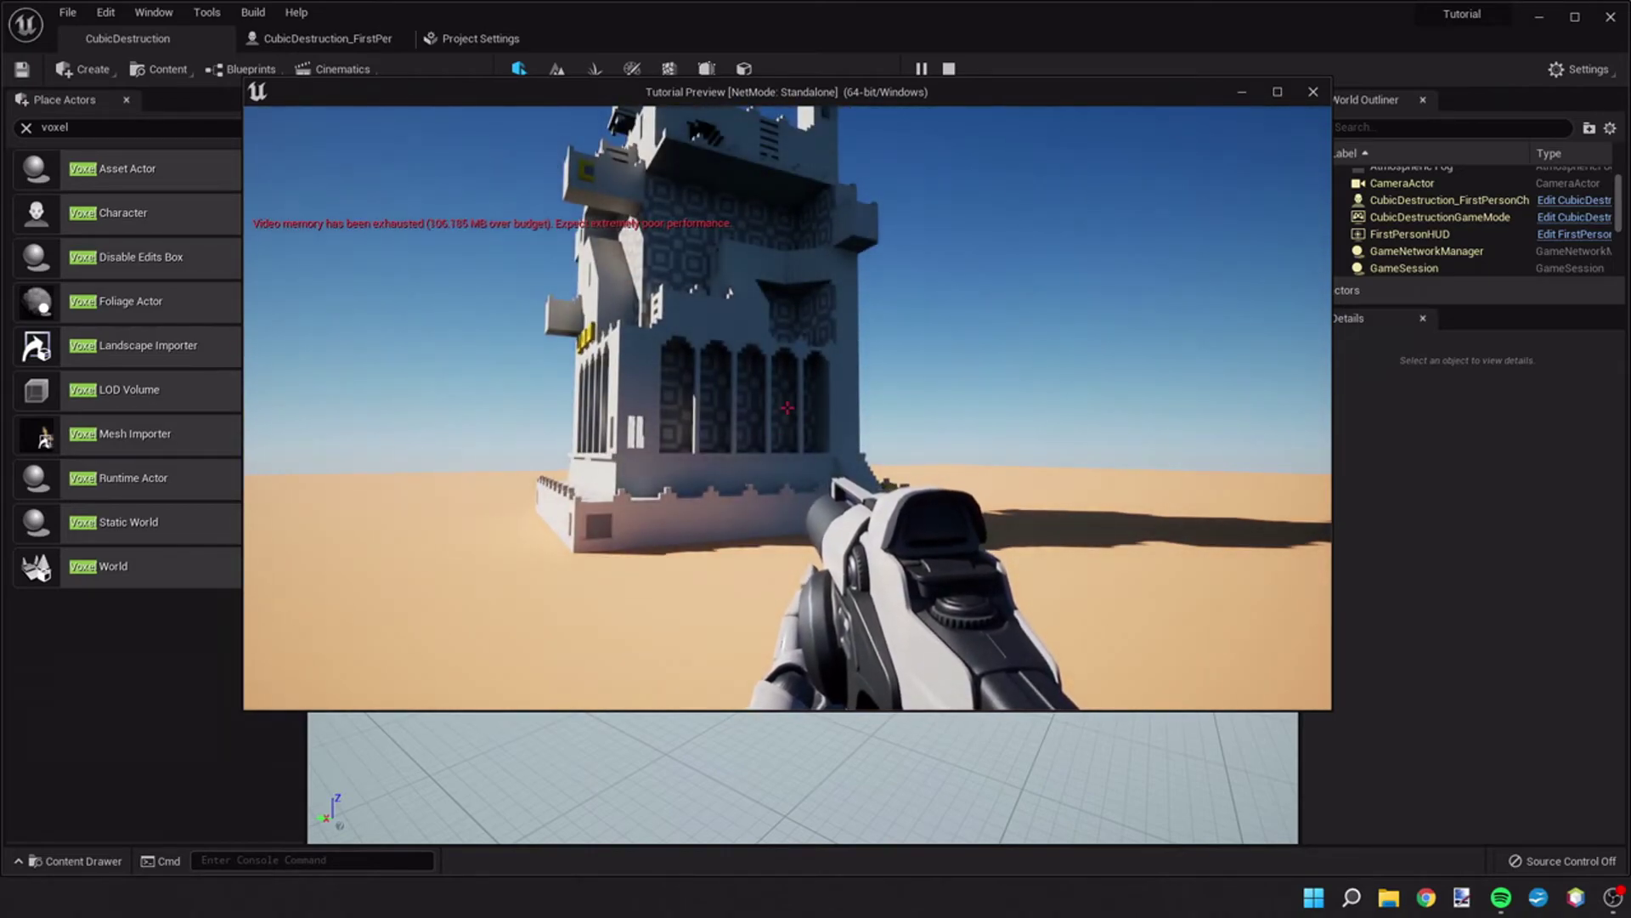
pyautogui.press('w')
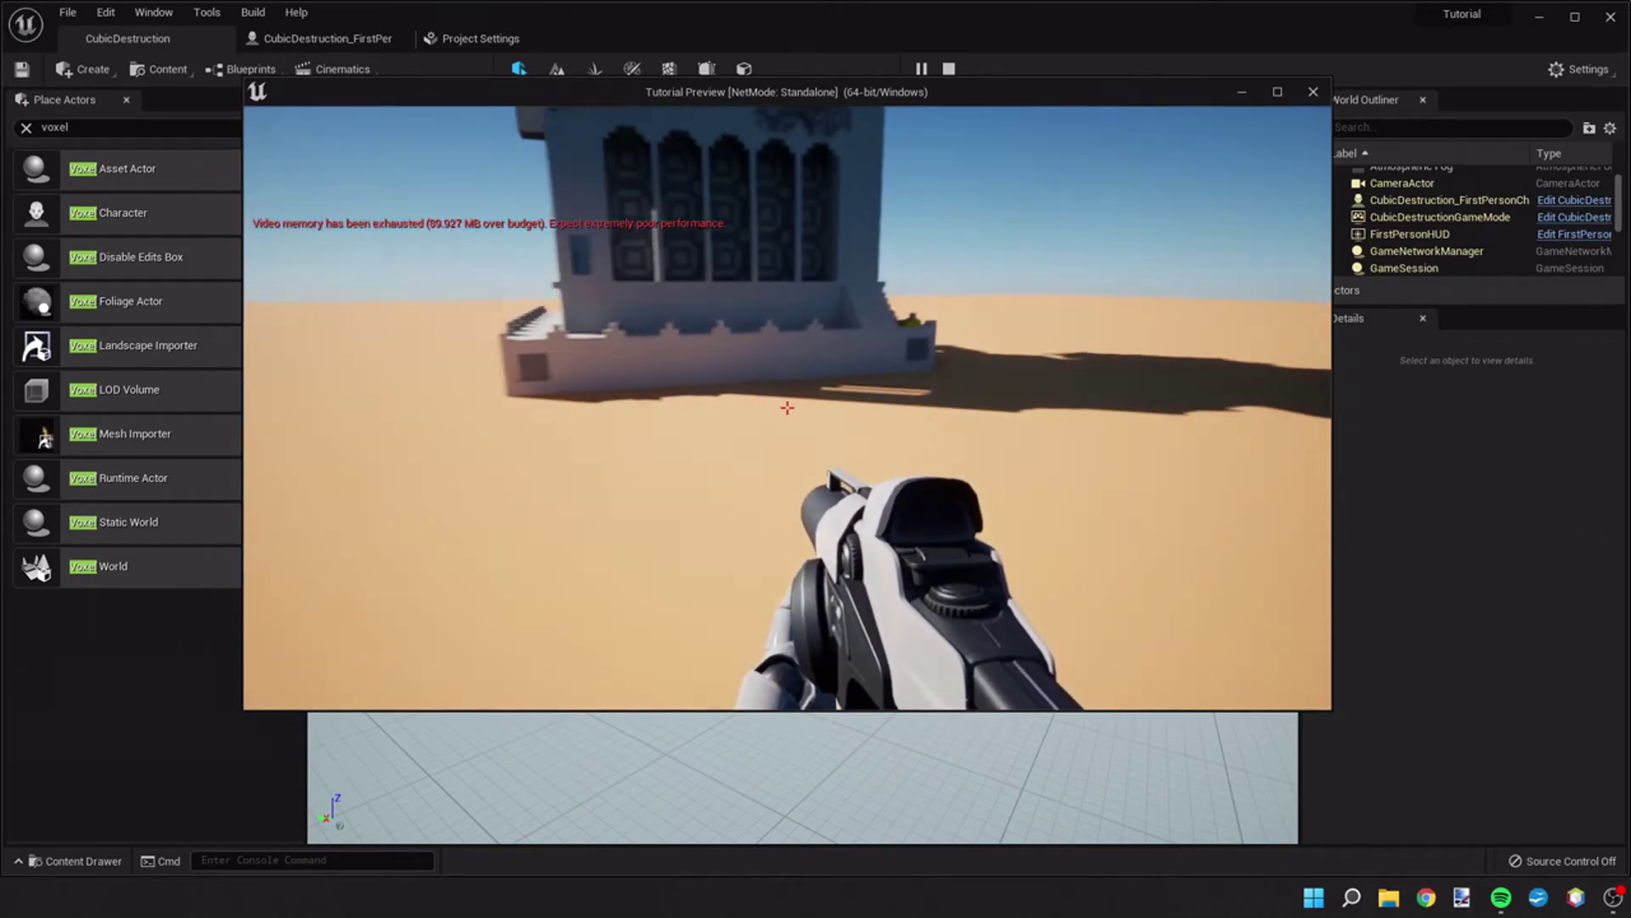
pyautogui.press('w')
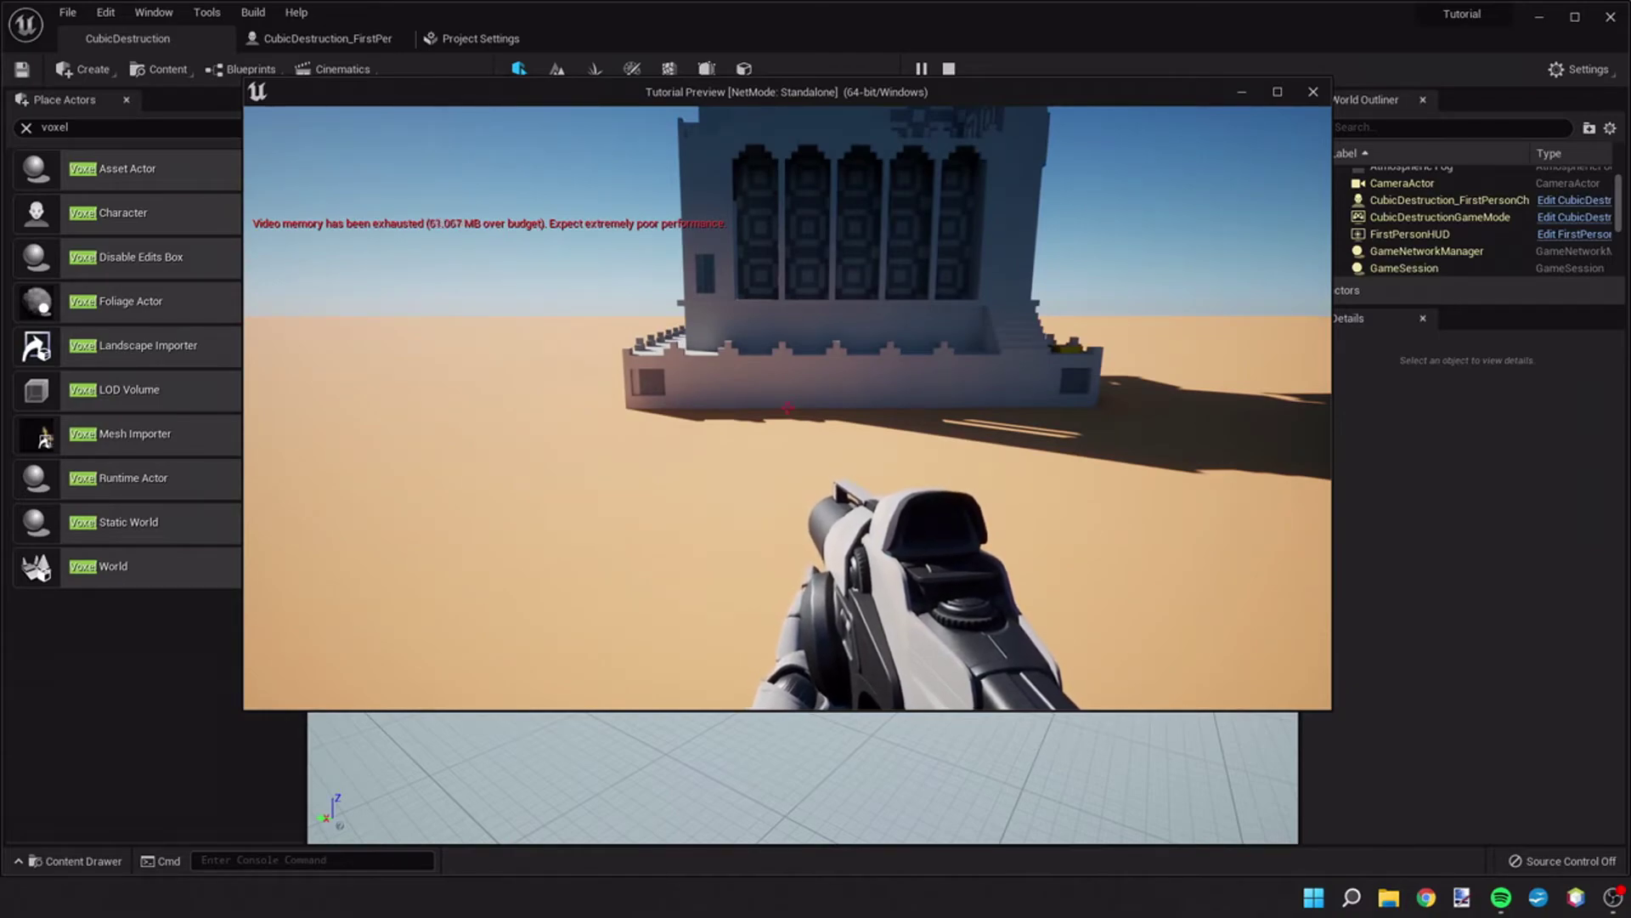
pyautogui.press('w')
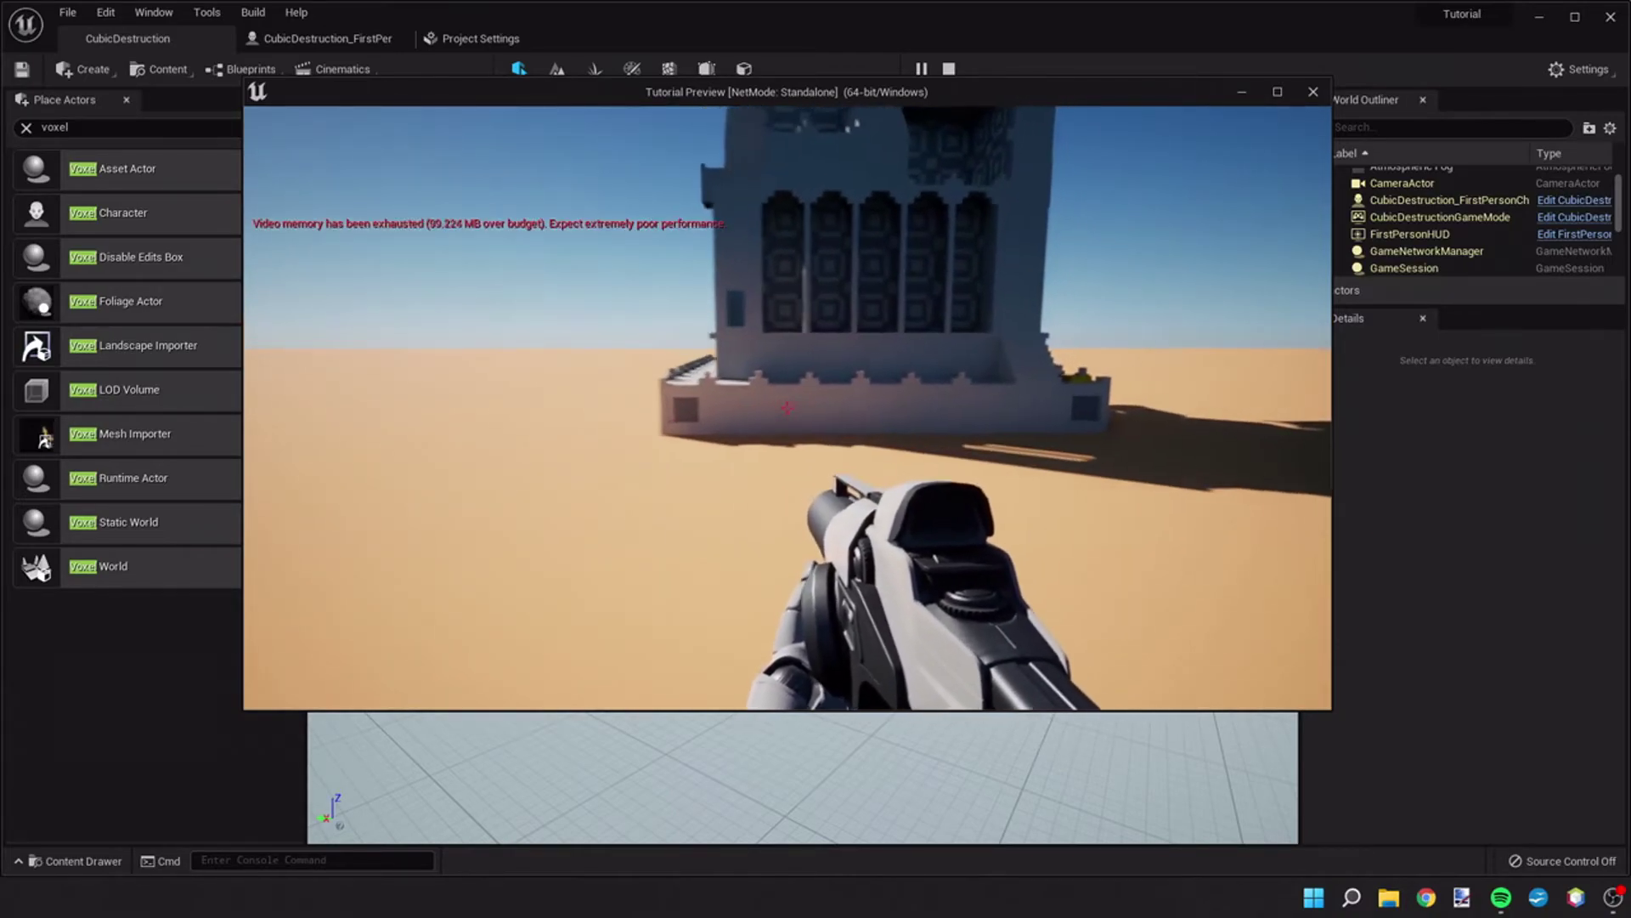
pyautogui.press('s')
pyautogui.press('w')
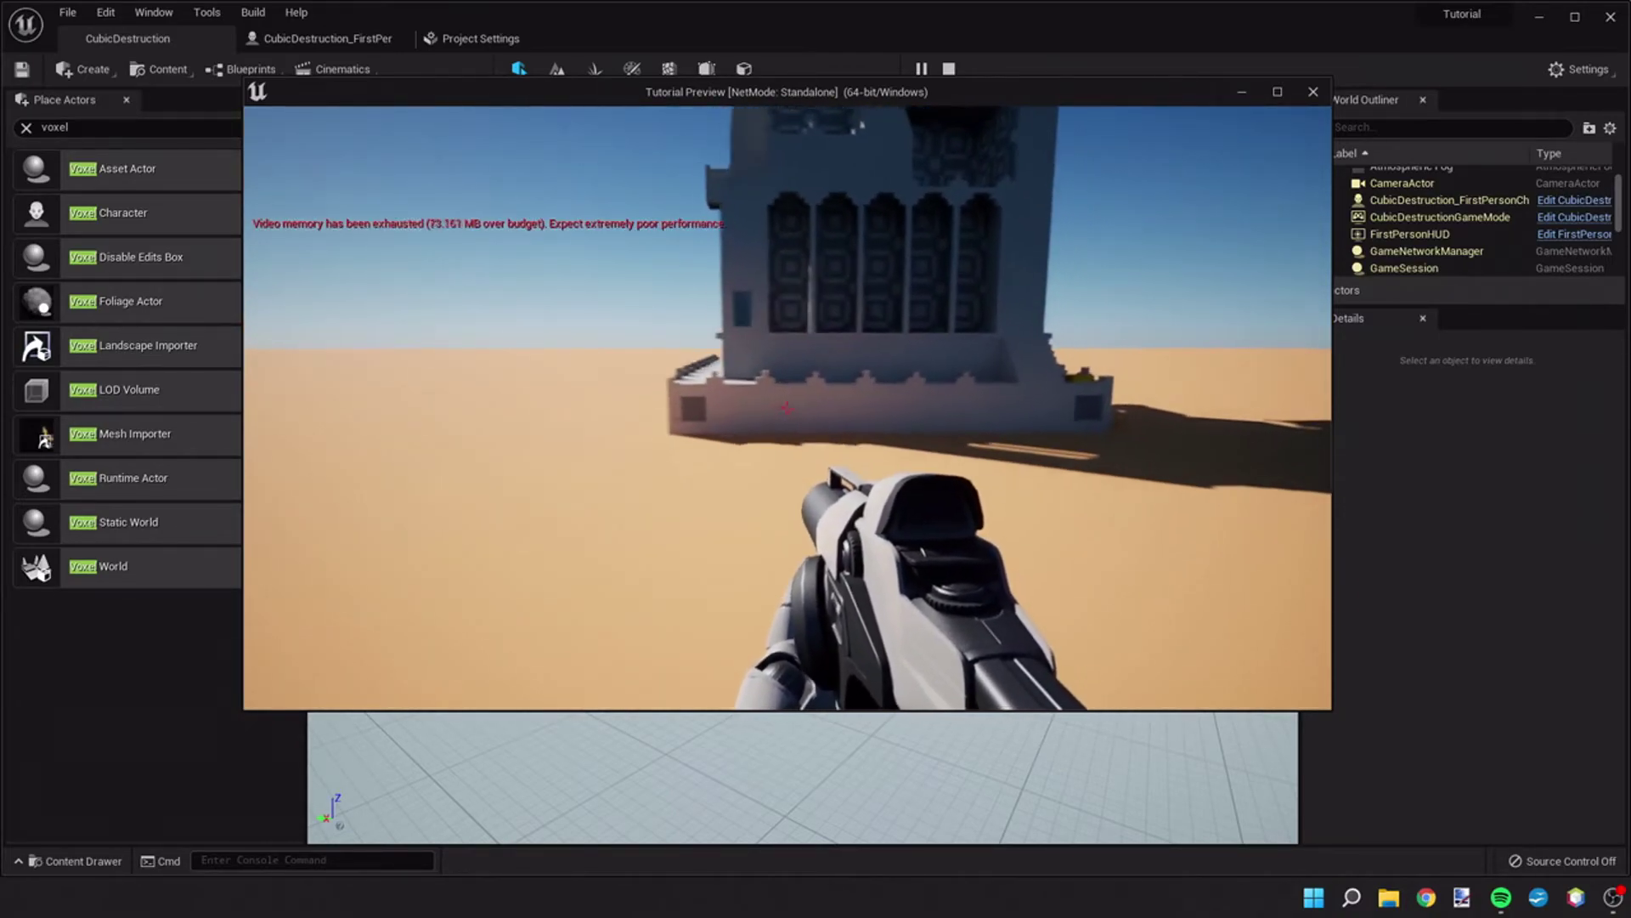
pyautogui.press('s')
pyautogui.press('a')
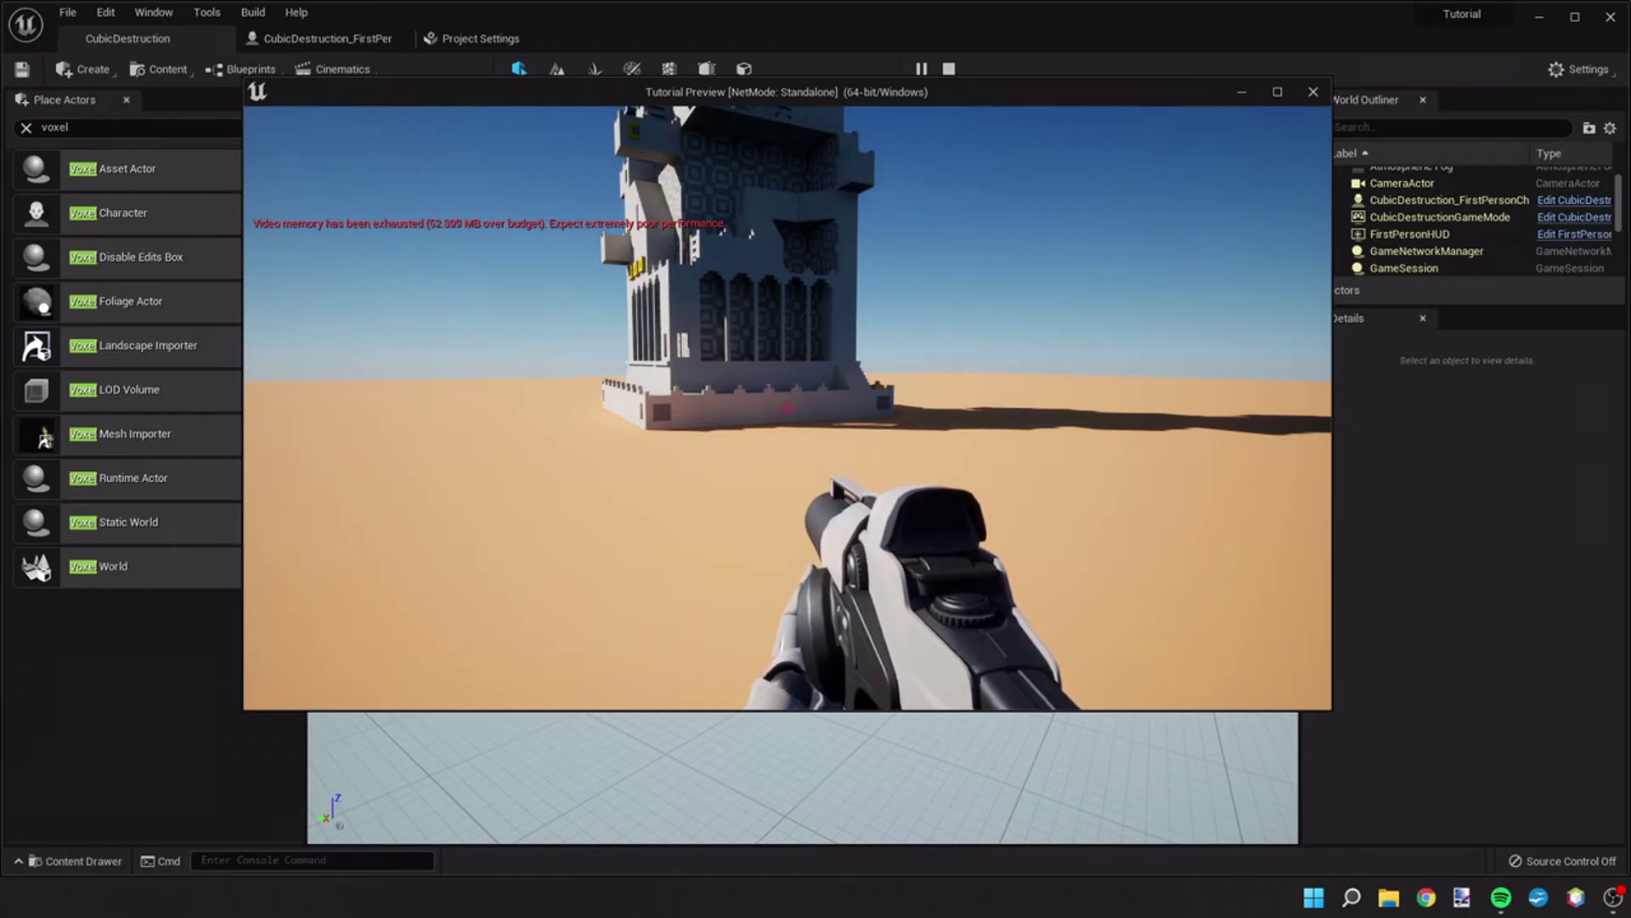
pyautogui.press('Escape')
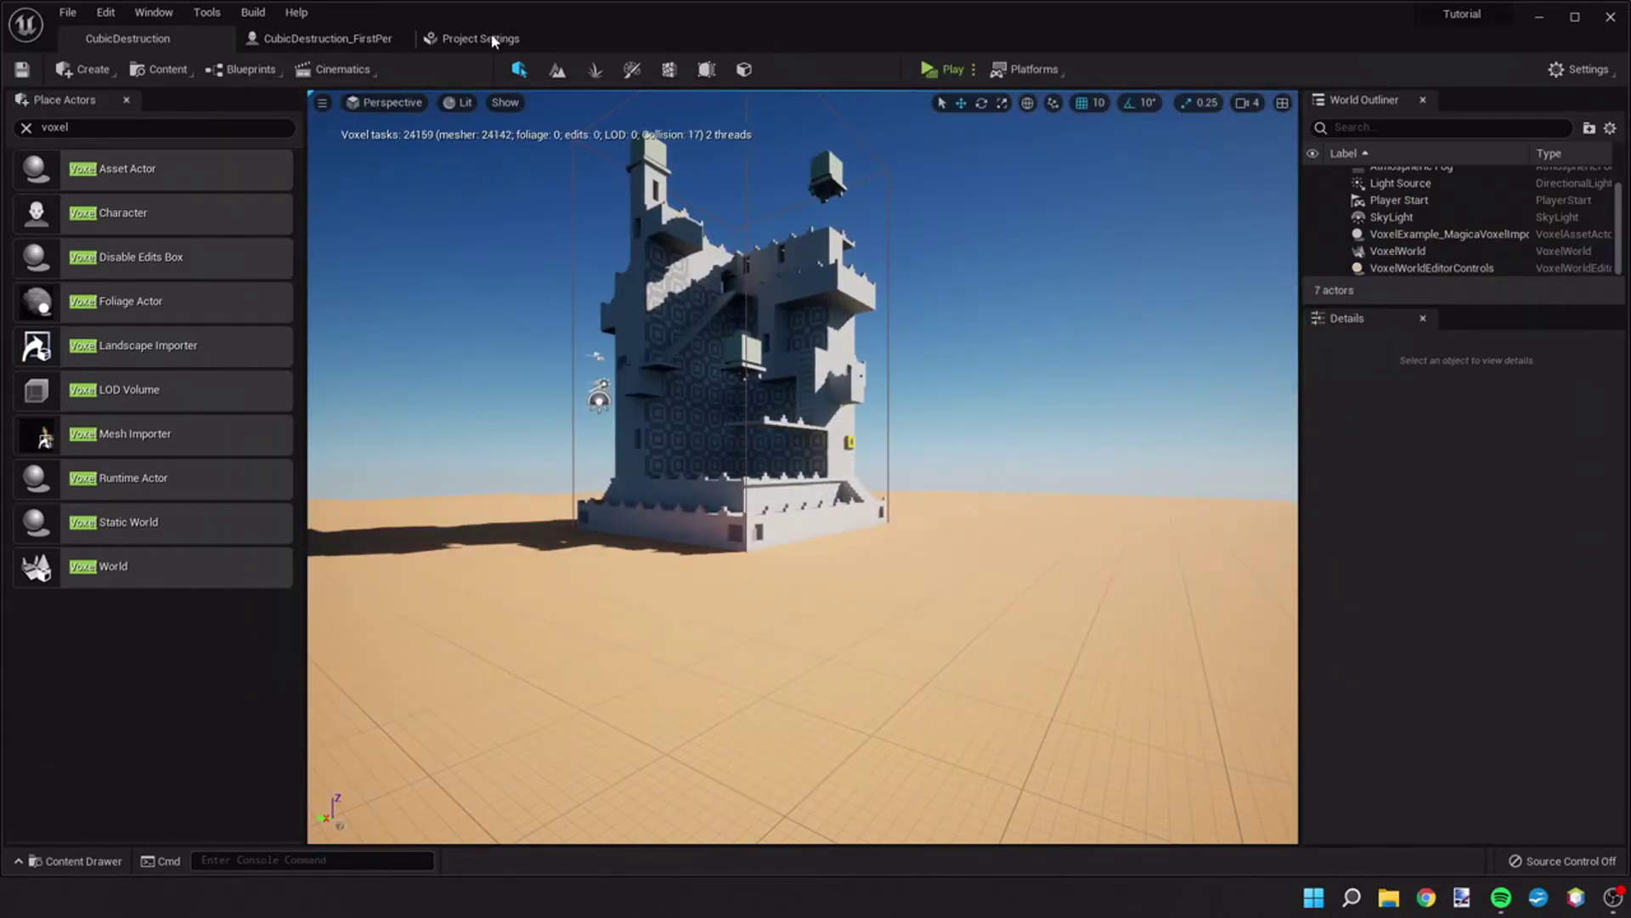
# - In the project's input settings, change the MoveRight mapping's W key to A
pyautogui.click(469, 42)
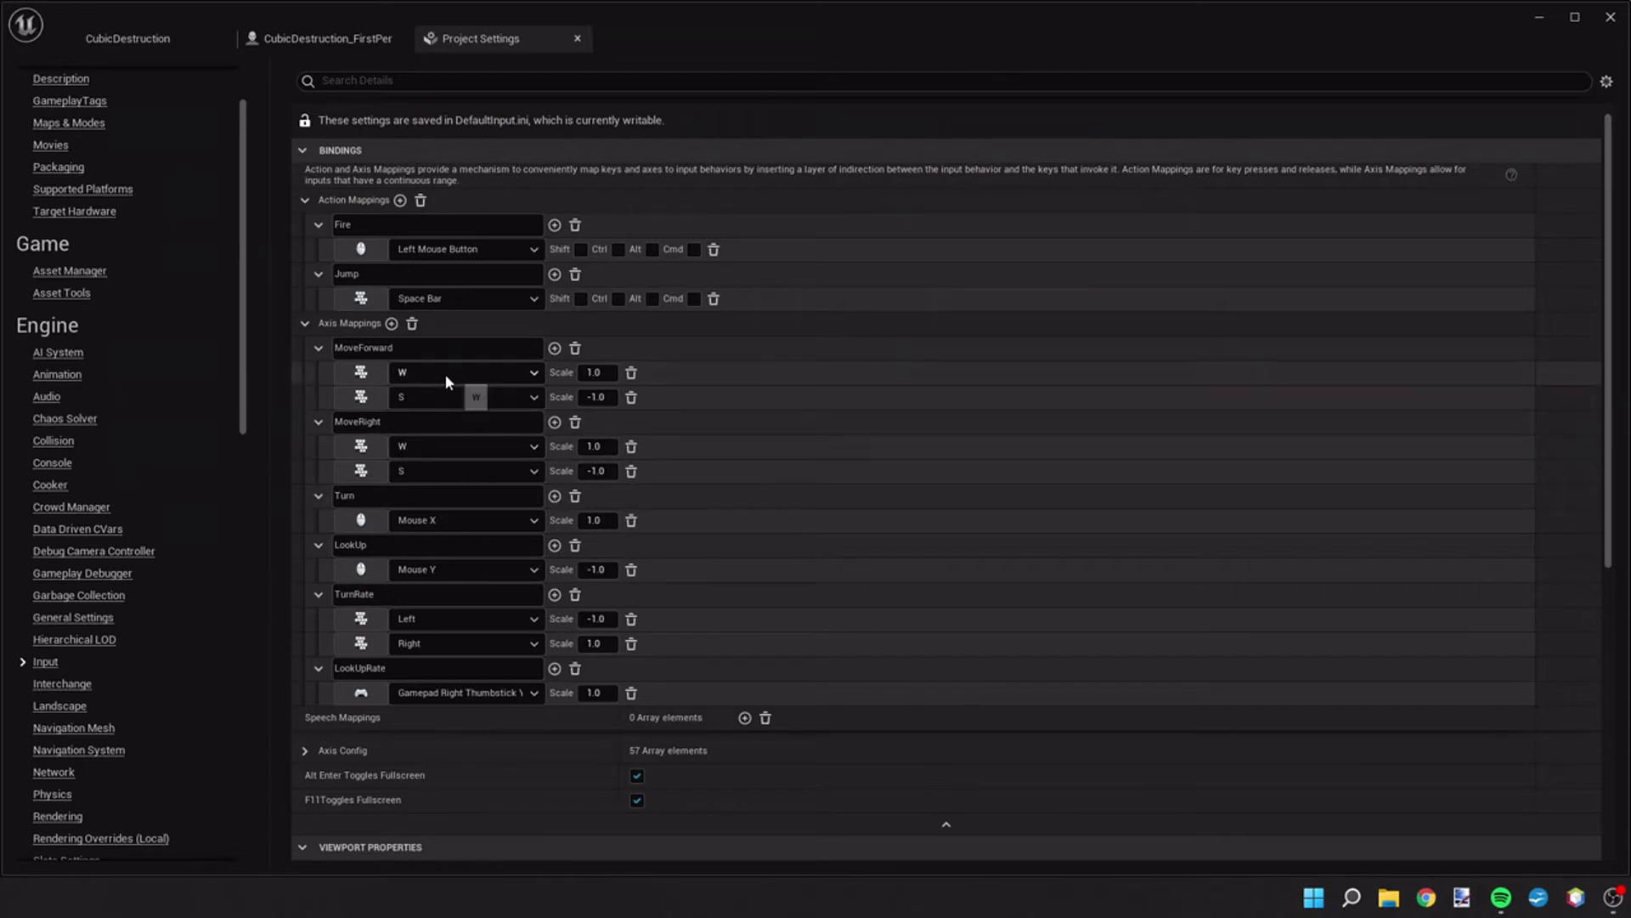
pyautogui.click(409, 348)
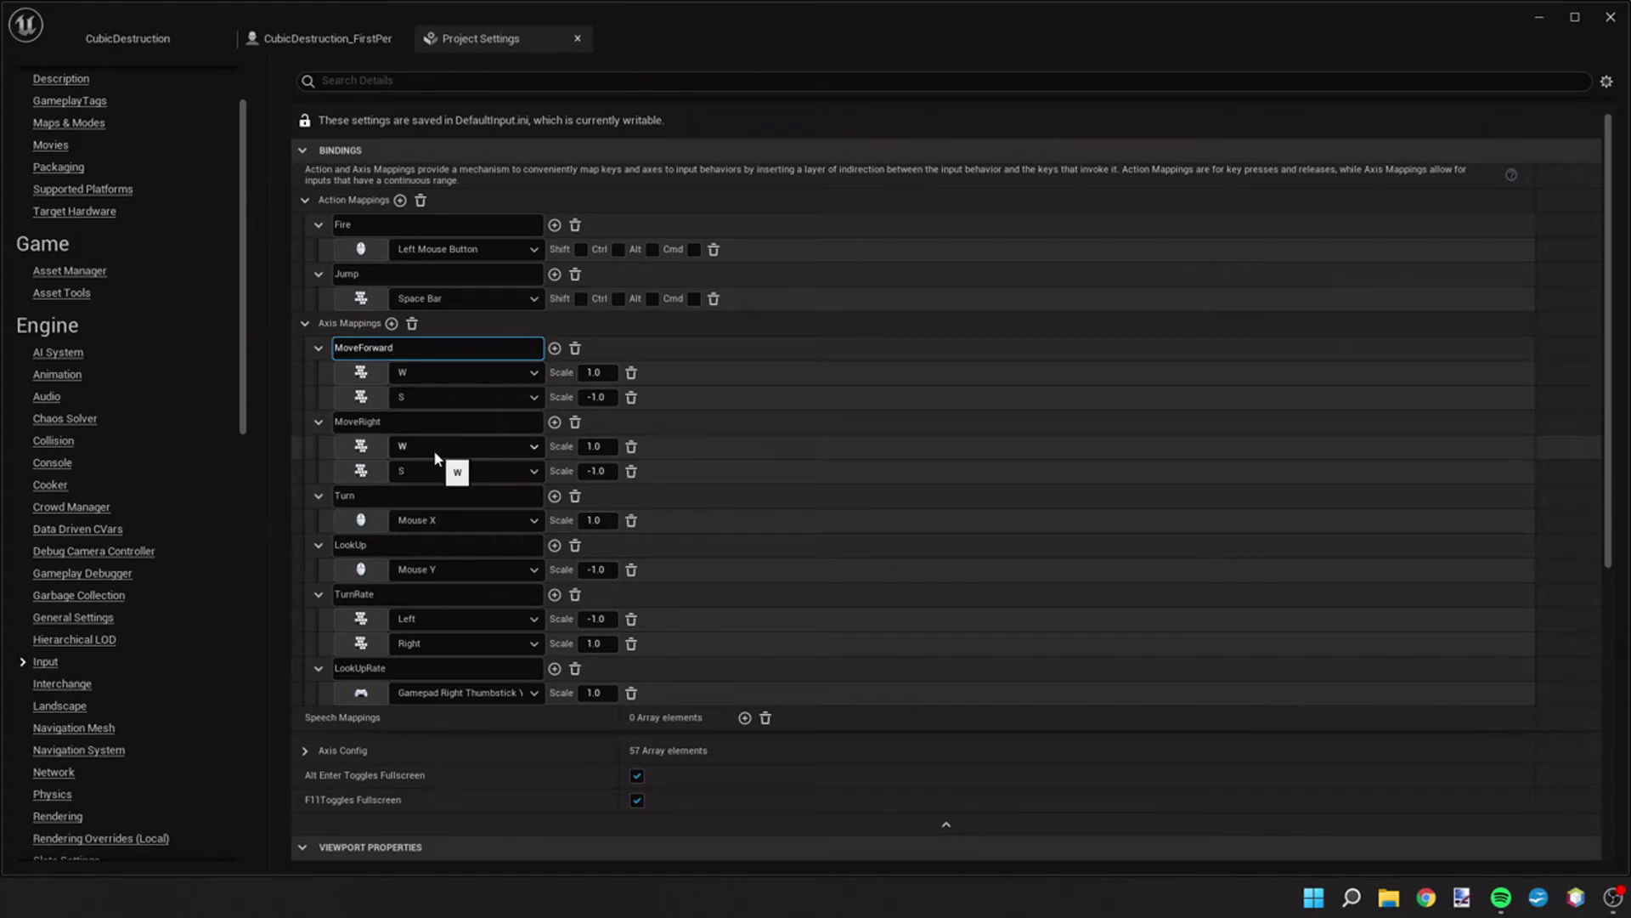
pyautogui.click(437, 470)
pyautogui.click(443, 509)
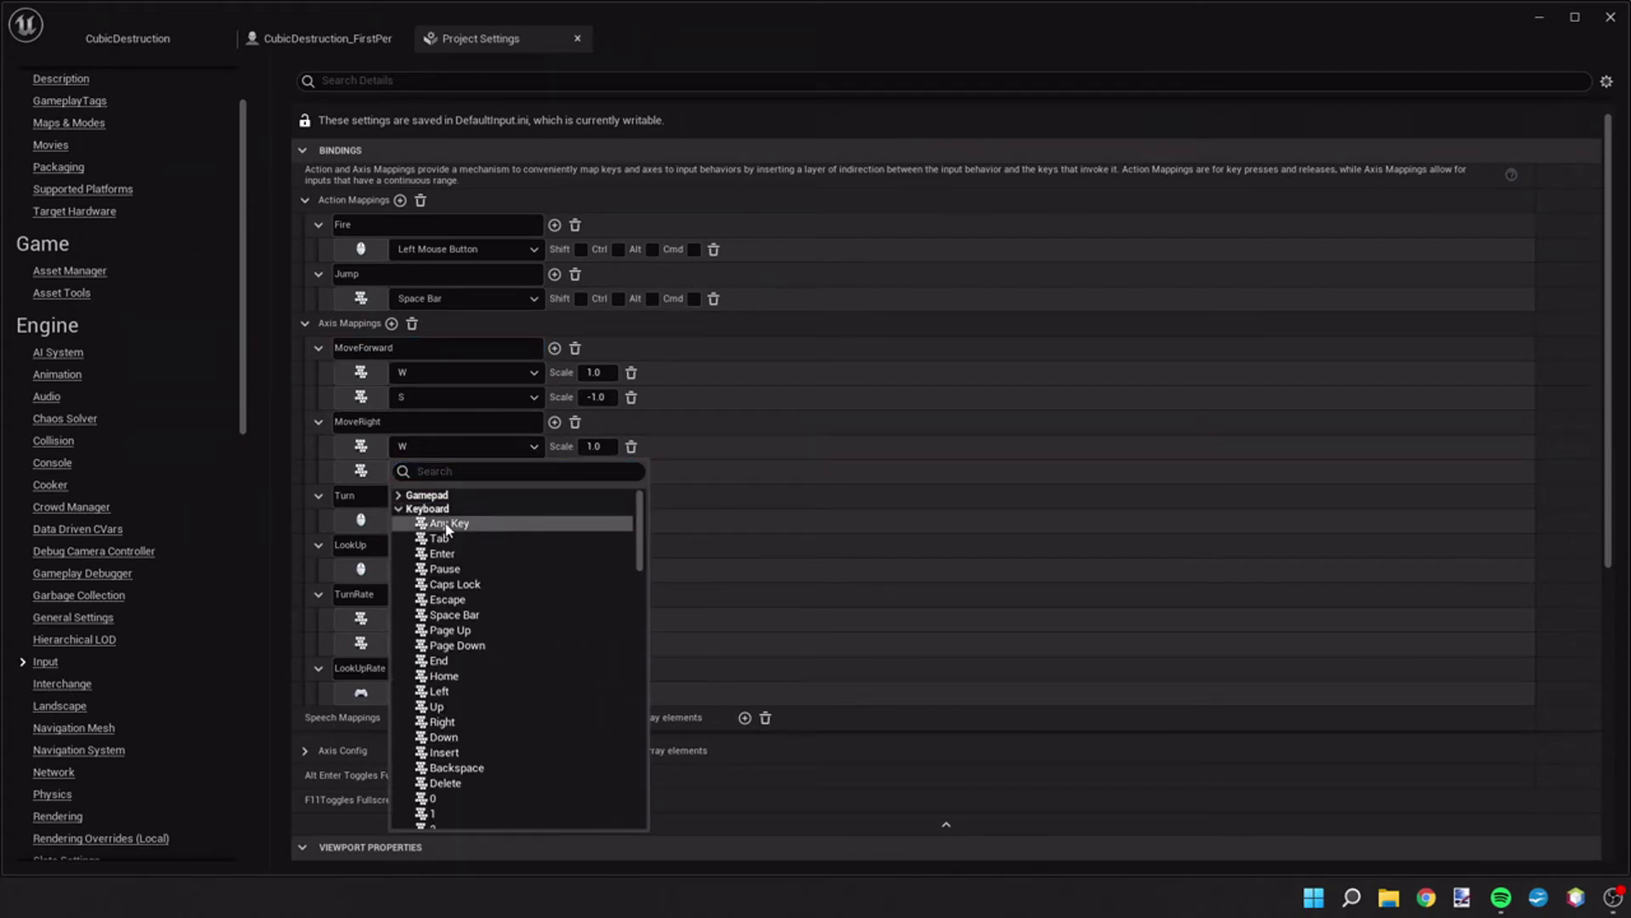
pyautogui.scroll(-3, 460, 731)
pyautogui.scroll(-3, 459, 748)
pyautogui.click(454, 684)
# - Change the MoveRight mapping's S key to D
pyautogui.click(473, 473)
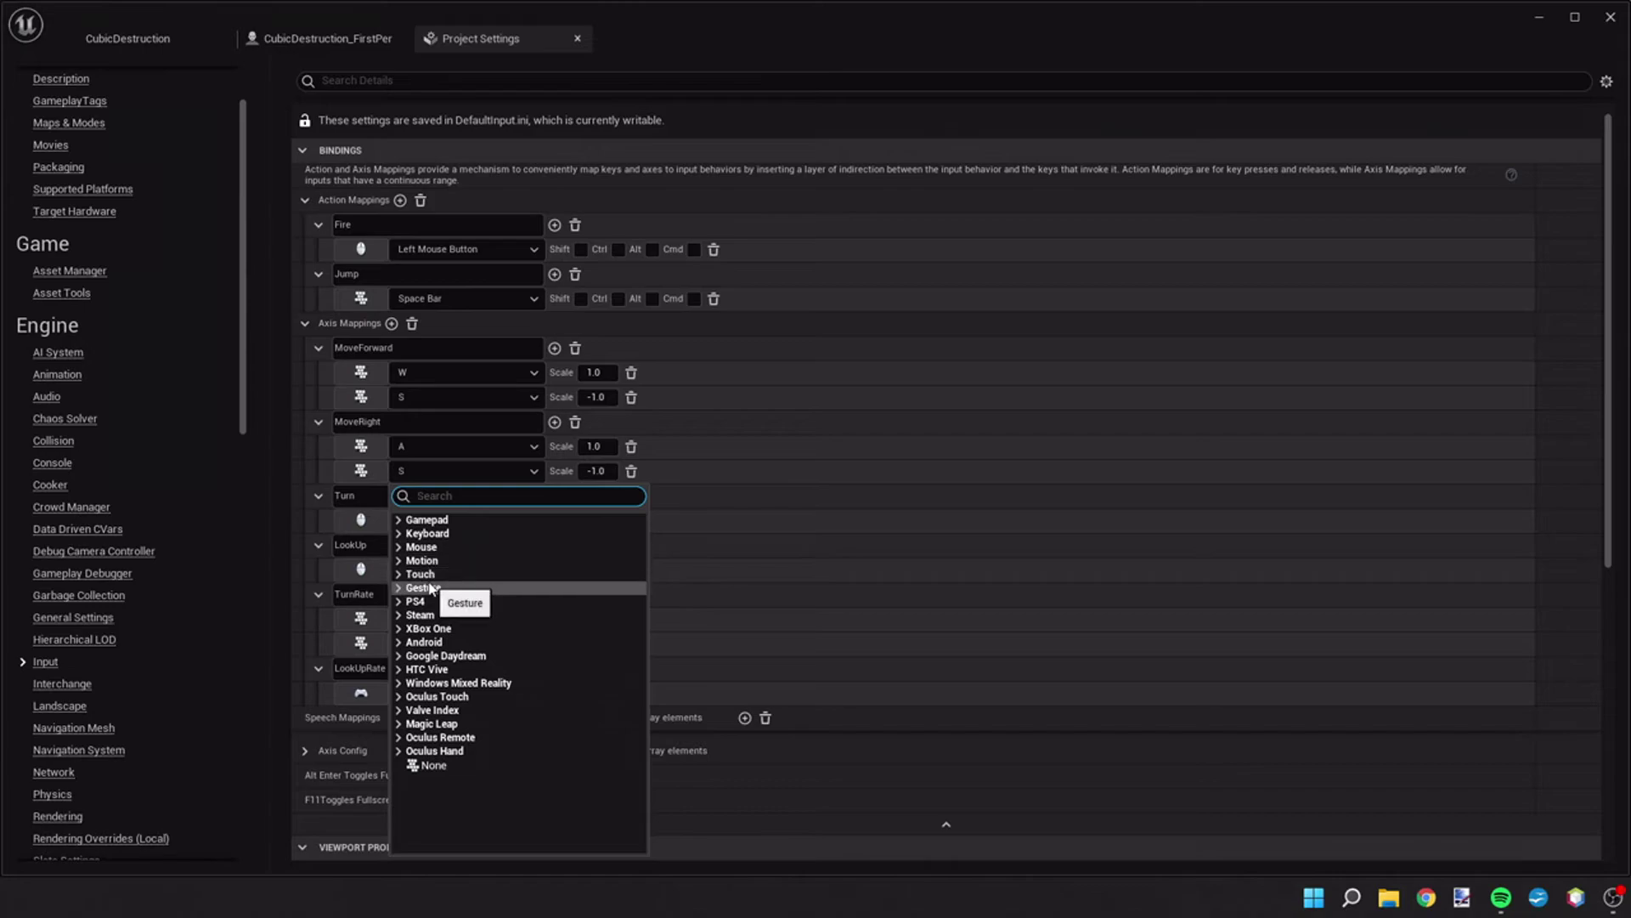
pyautogui.click(427, 533)
pyautogui.scroll(-3, 466, 639)
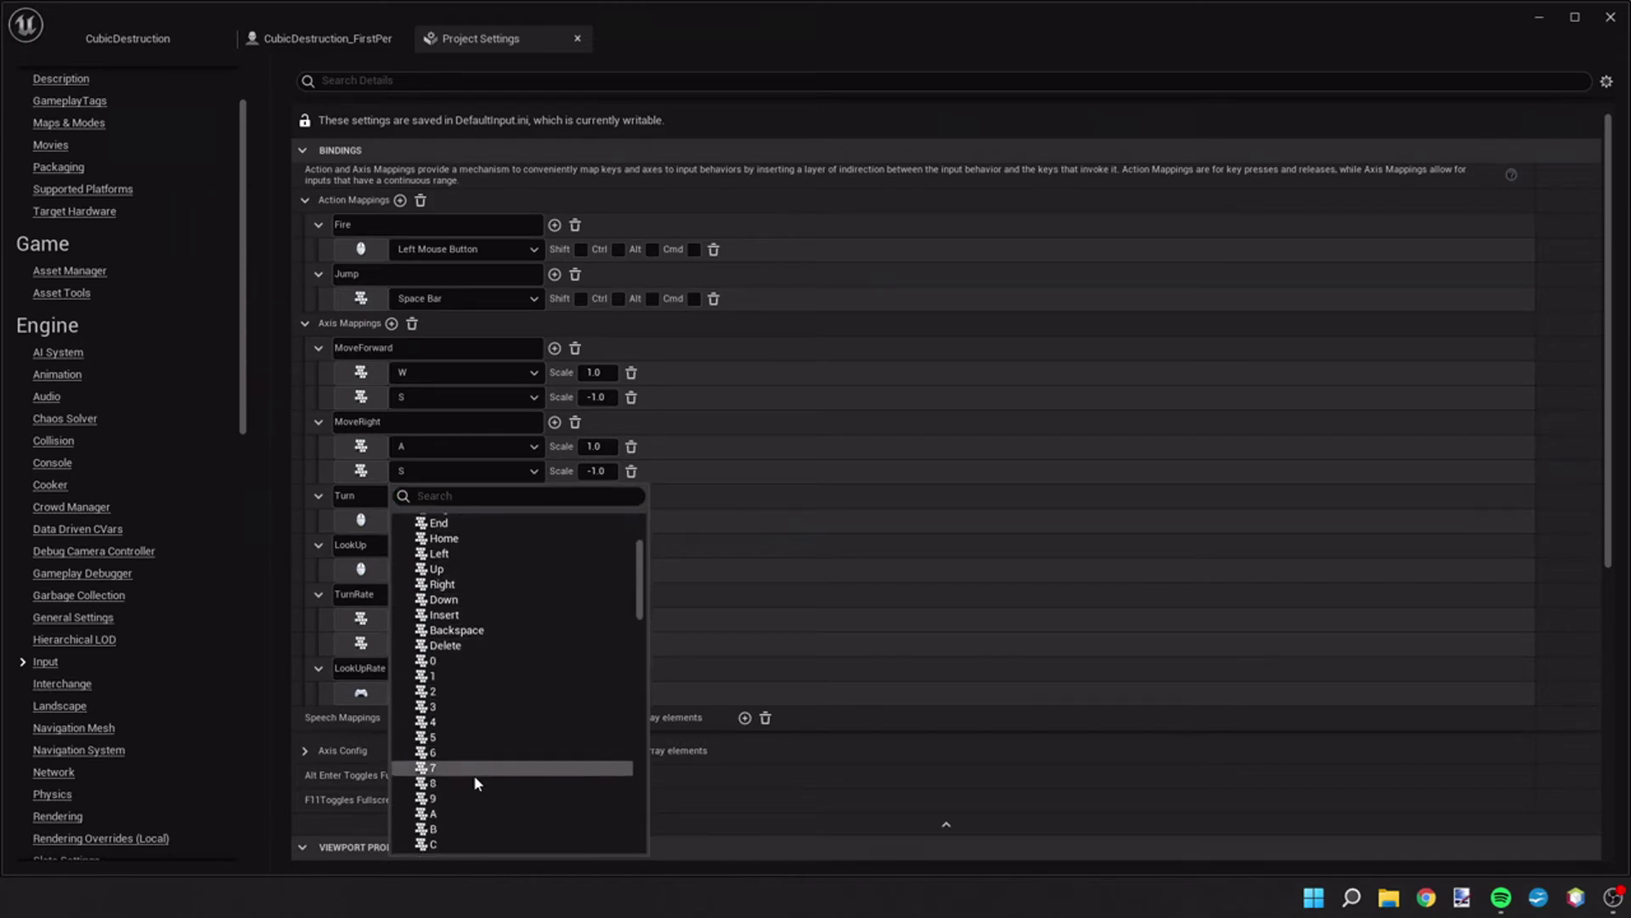
pyautogui.scroll(-3, 449, 812)
pyautogui.click(437, 779)
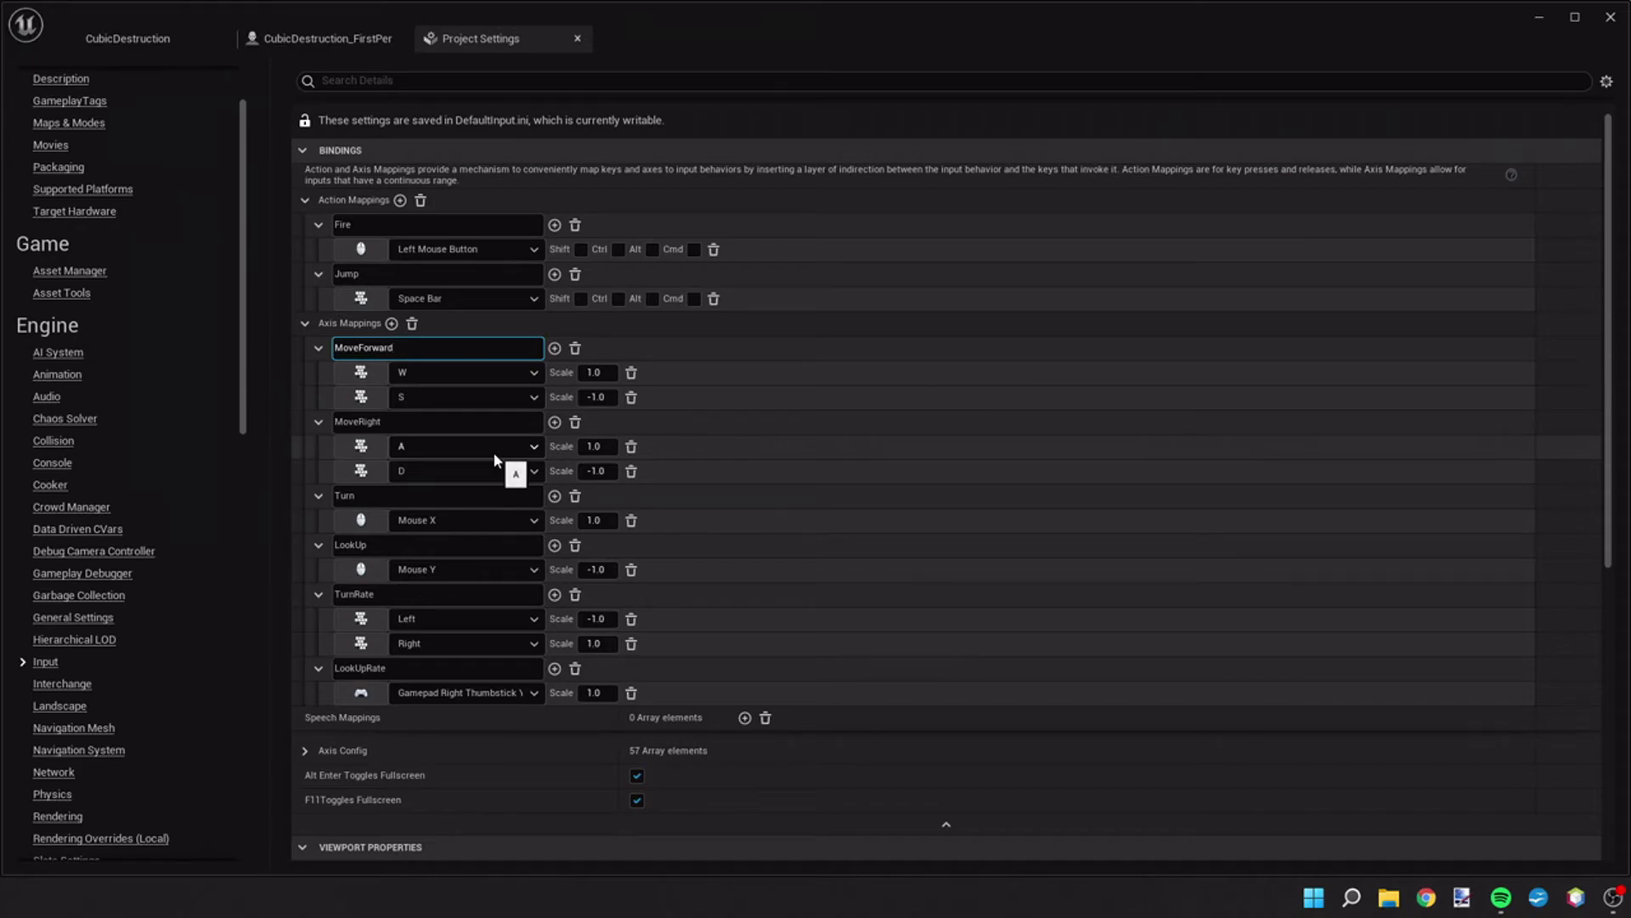
# - Set the MoveRight scale to -1.0 for the A key and 1.0 for the D key
pyautogui.click(599, 446)
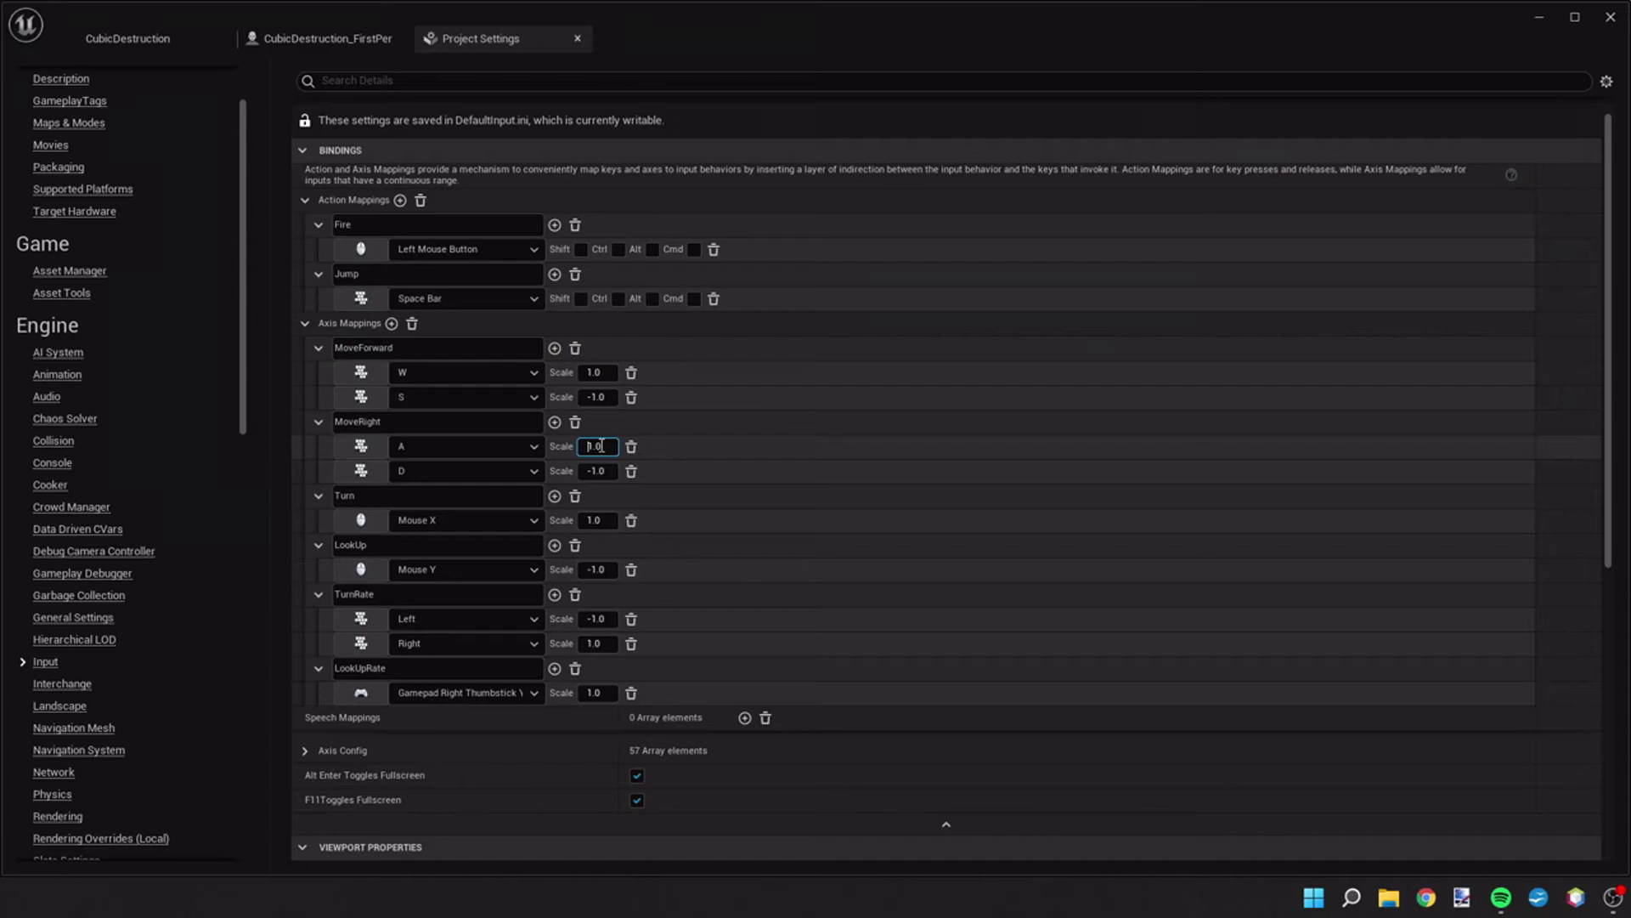
pyautogui.click(597, 471)
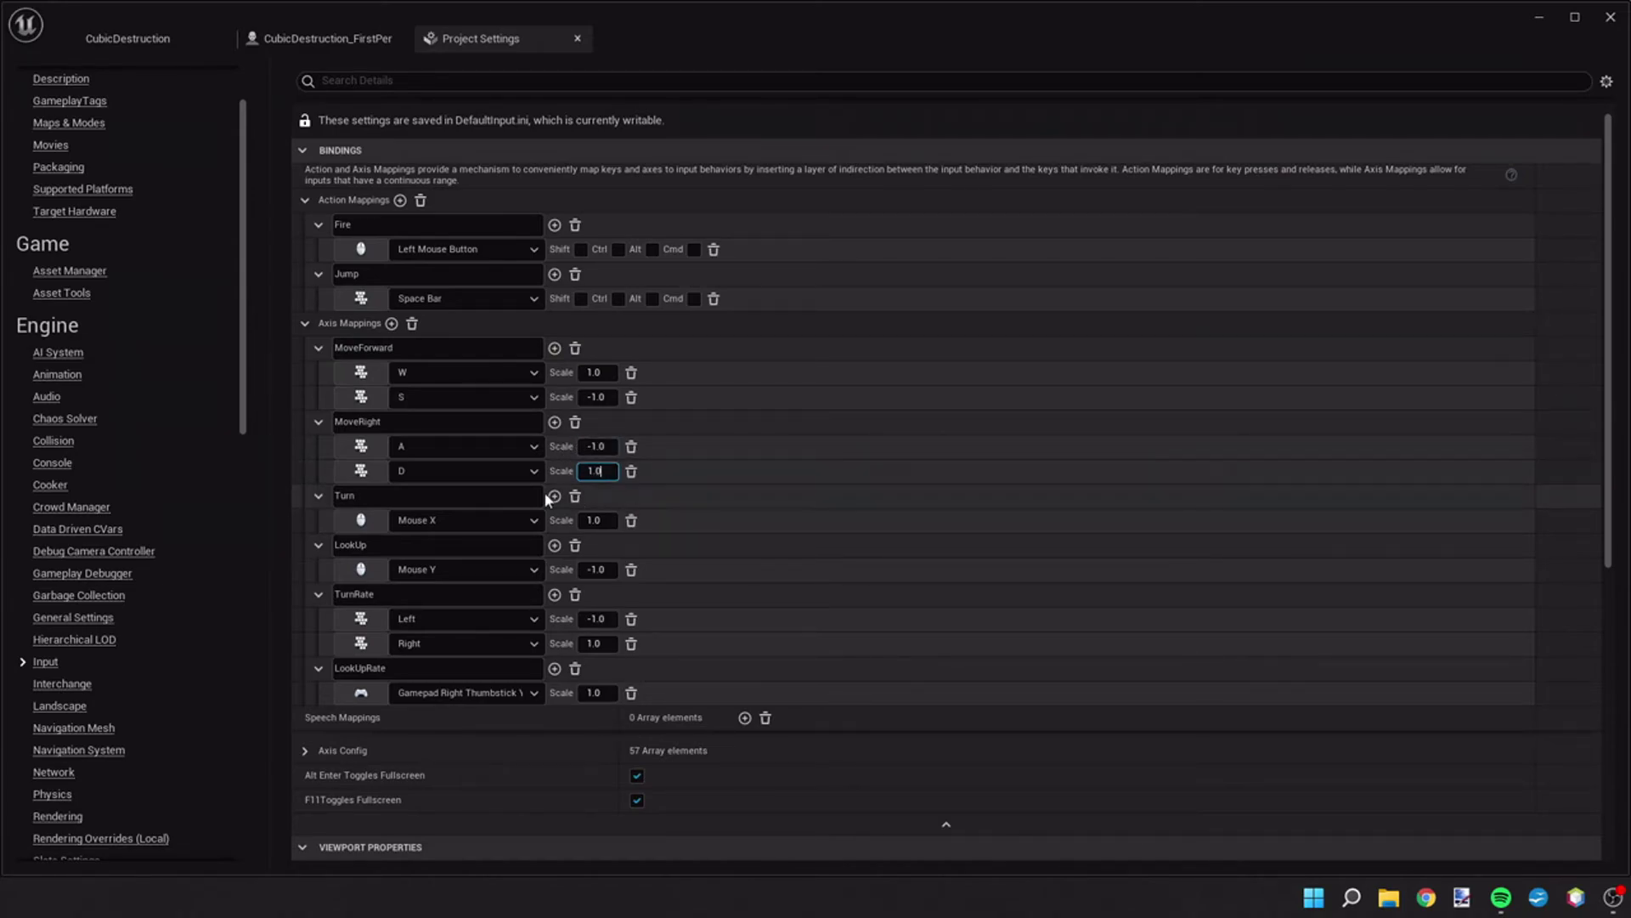
pyautogui.press('Return')
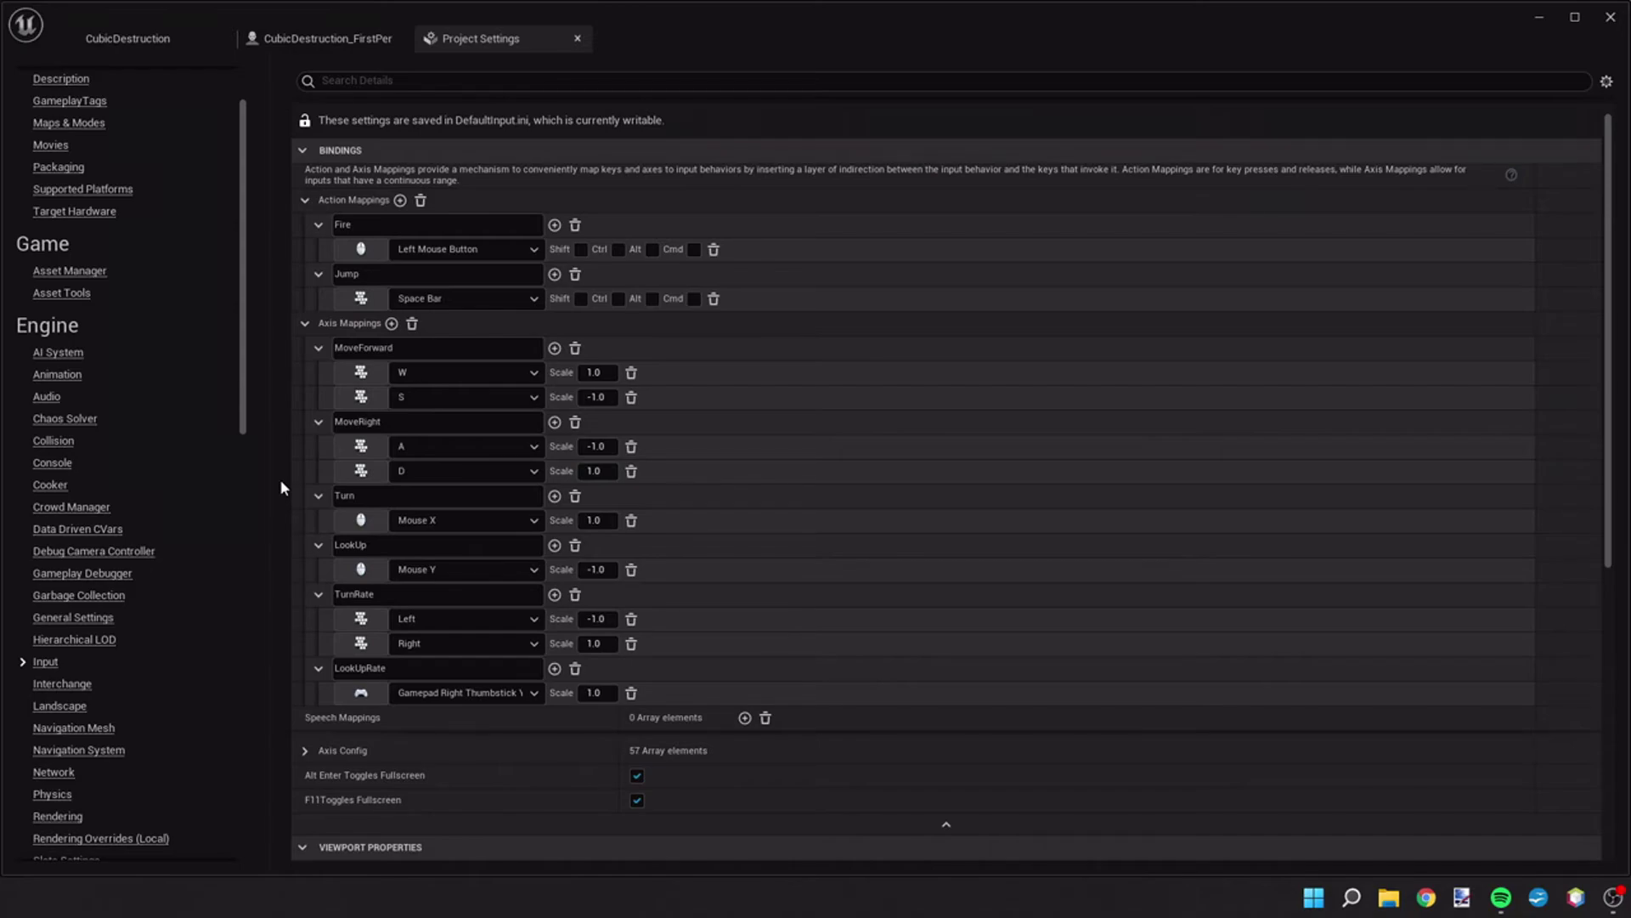
# - Return to the CubicDestruction level, play it again and give the preview control of the mouse
pyautogui.click(140, 38)
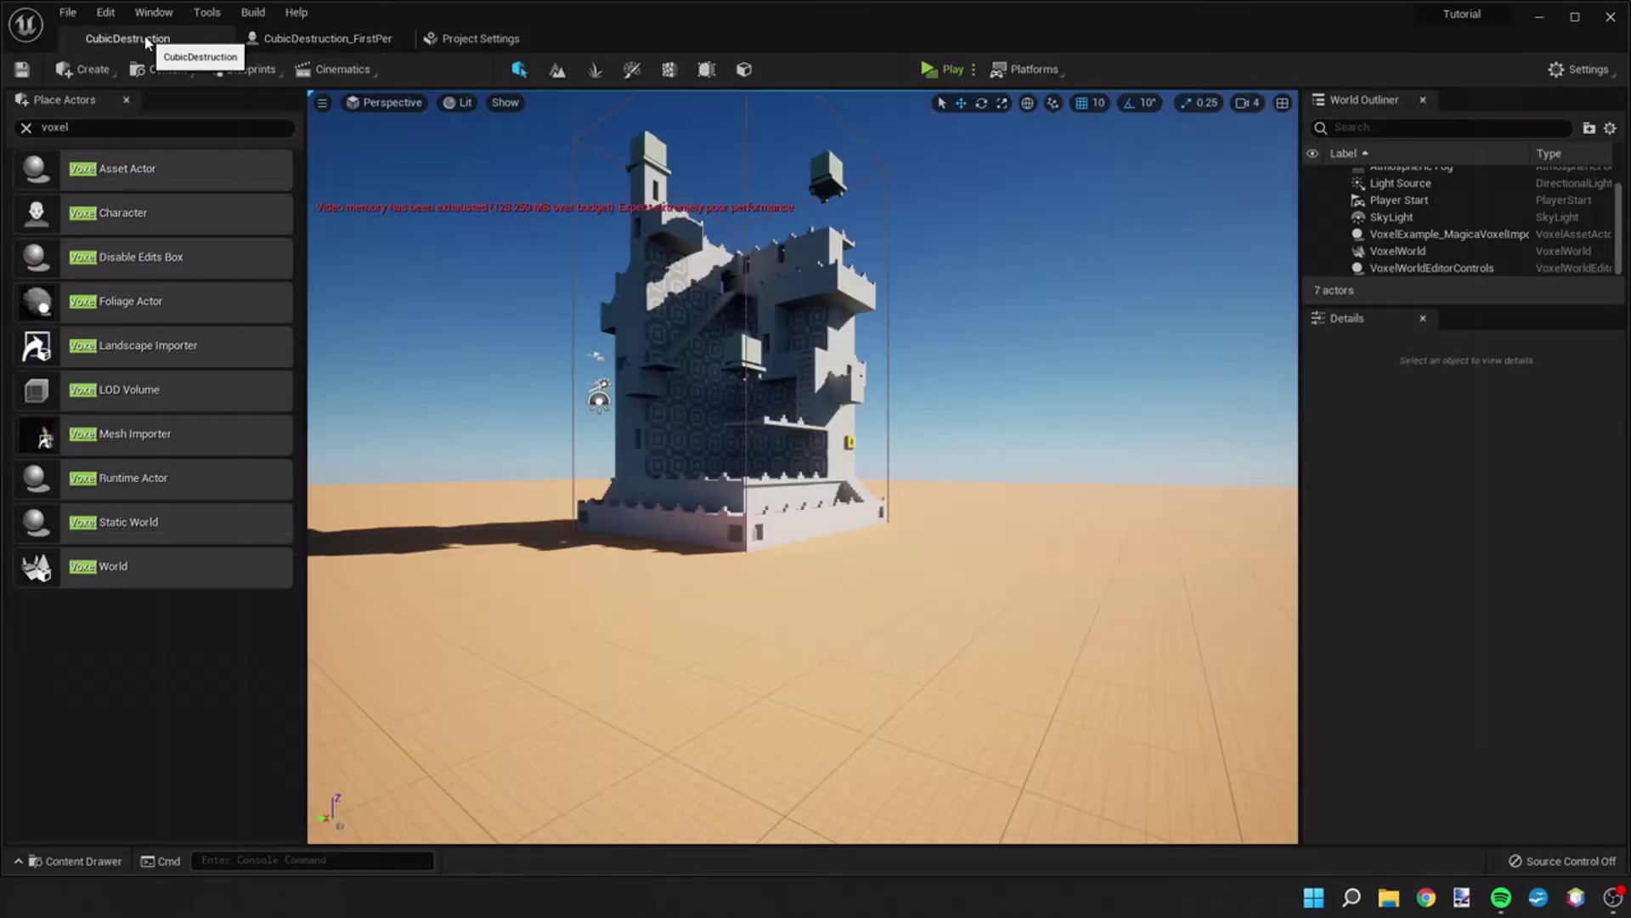
pyautogui.click(946, 75)
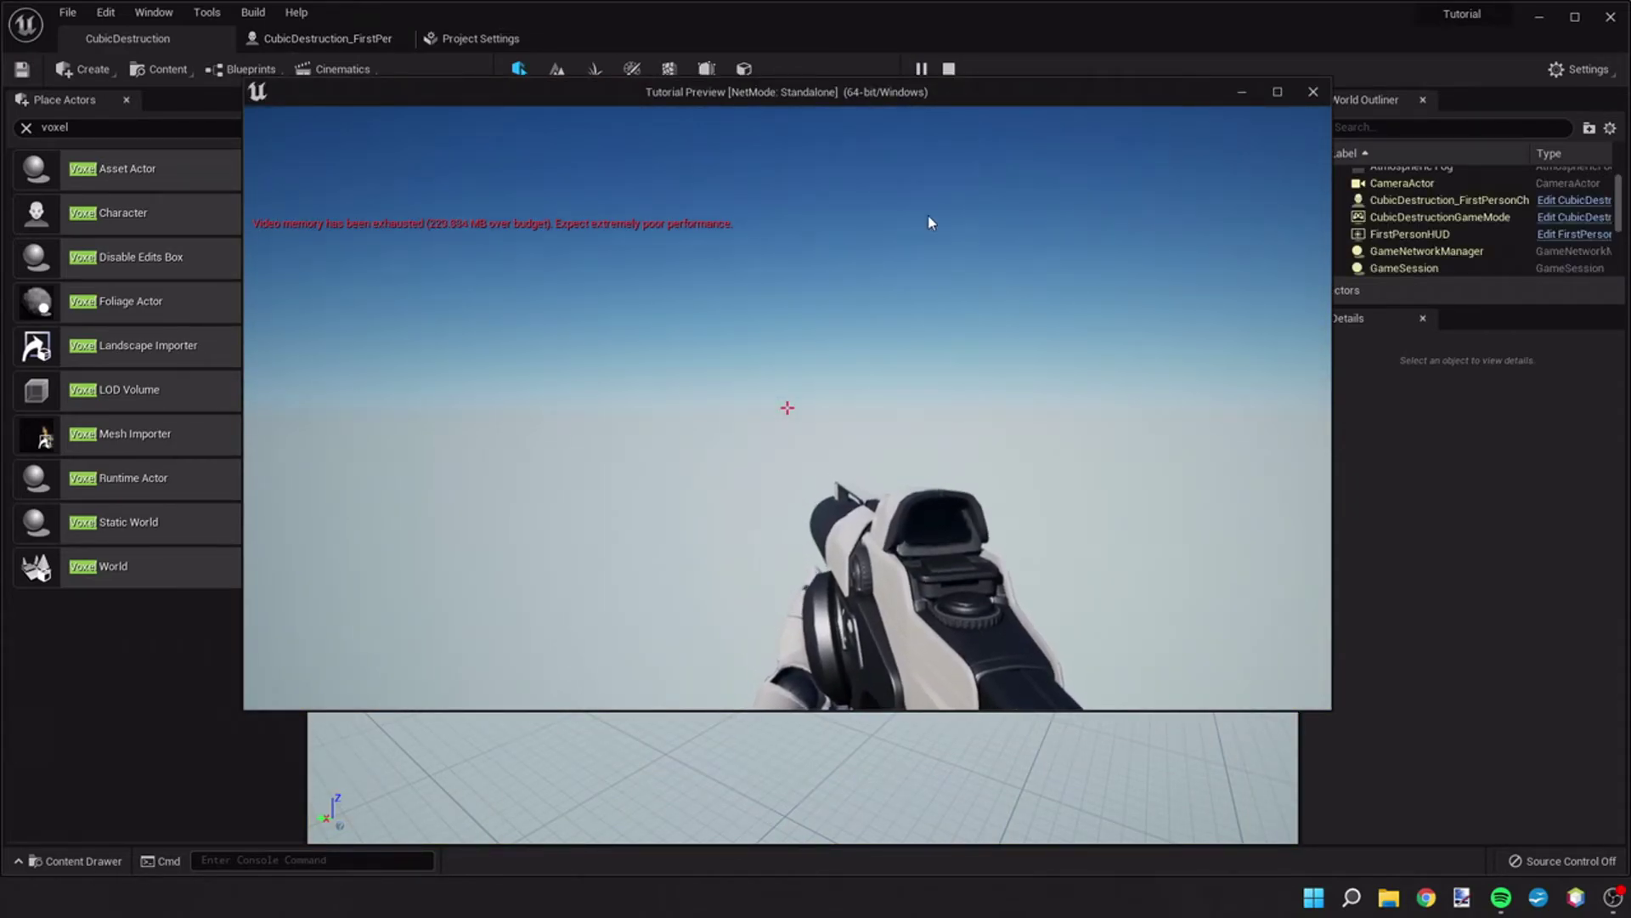
pyautogui.click(1312, 93)
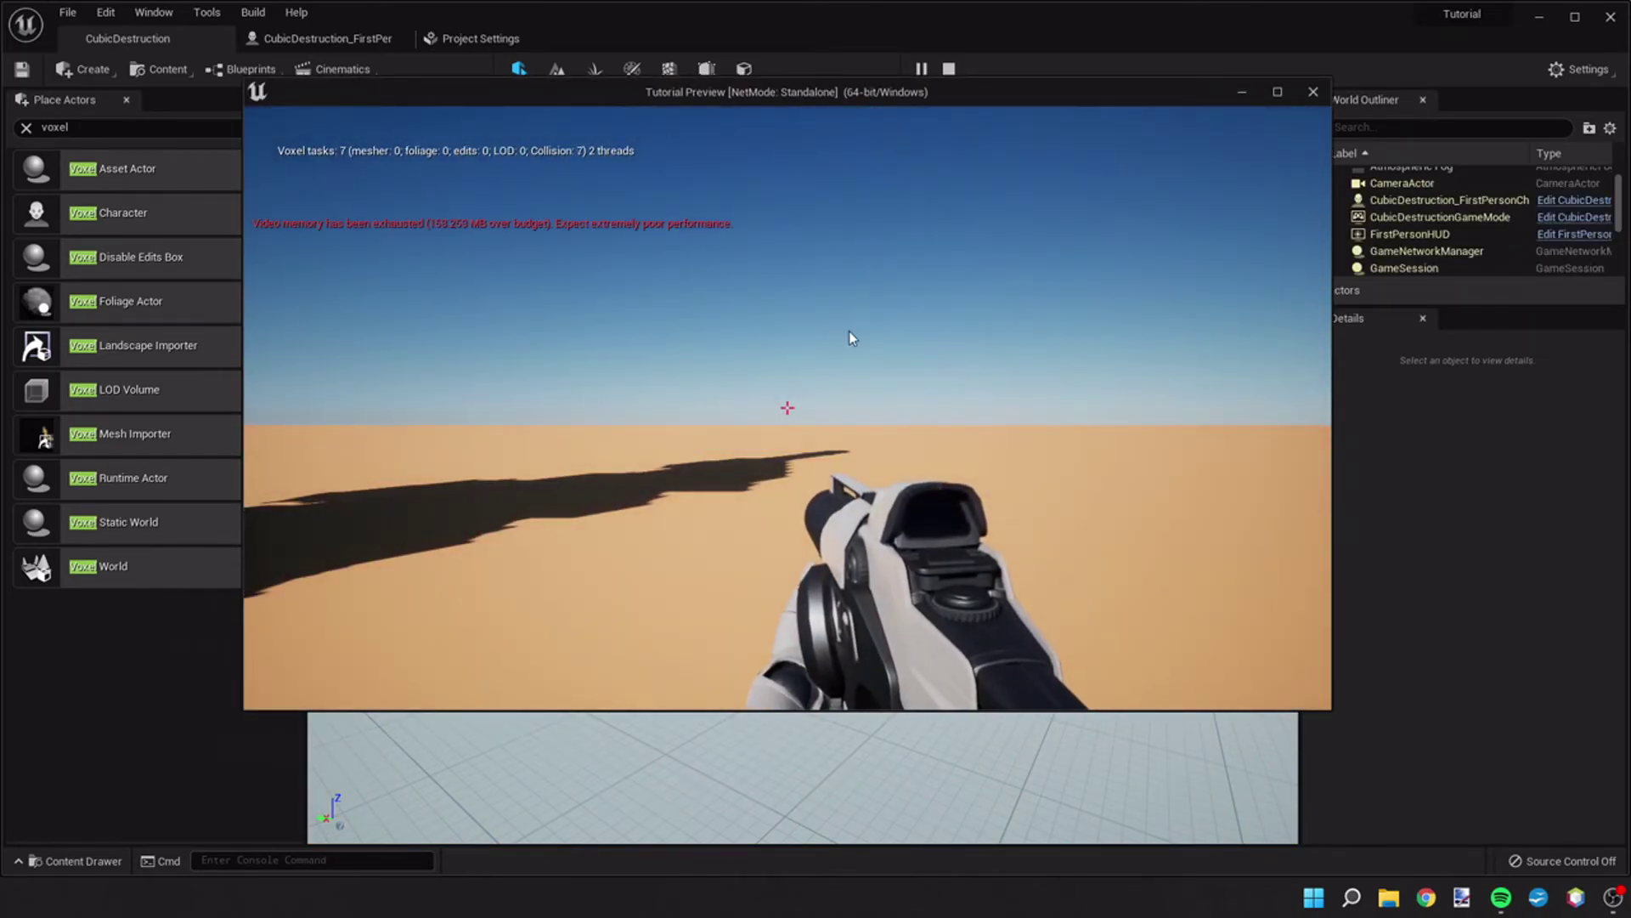
pyautogui.click(849, 331)
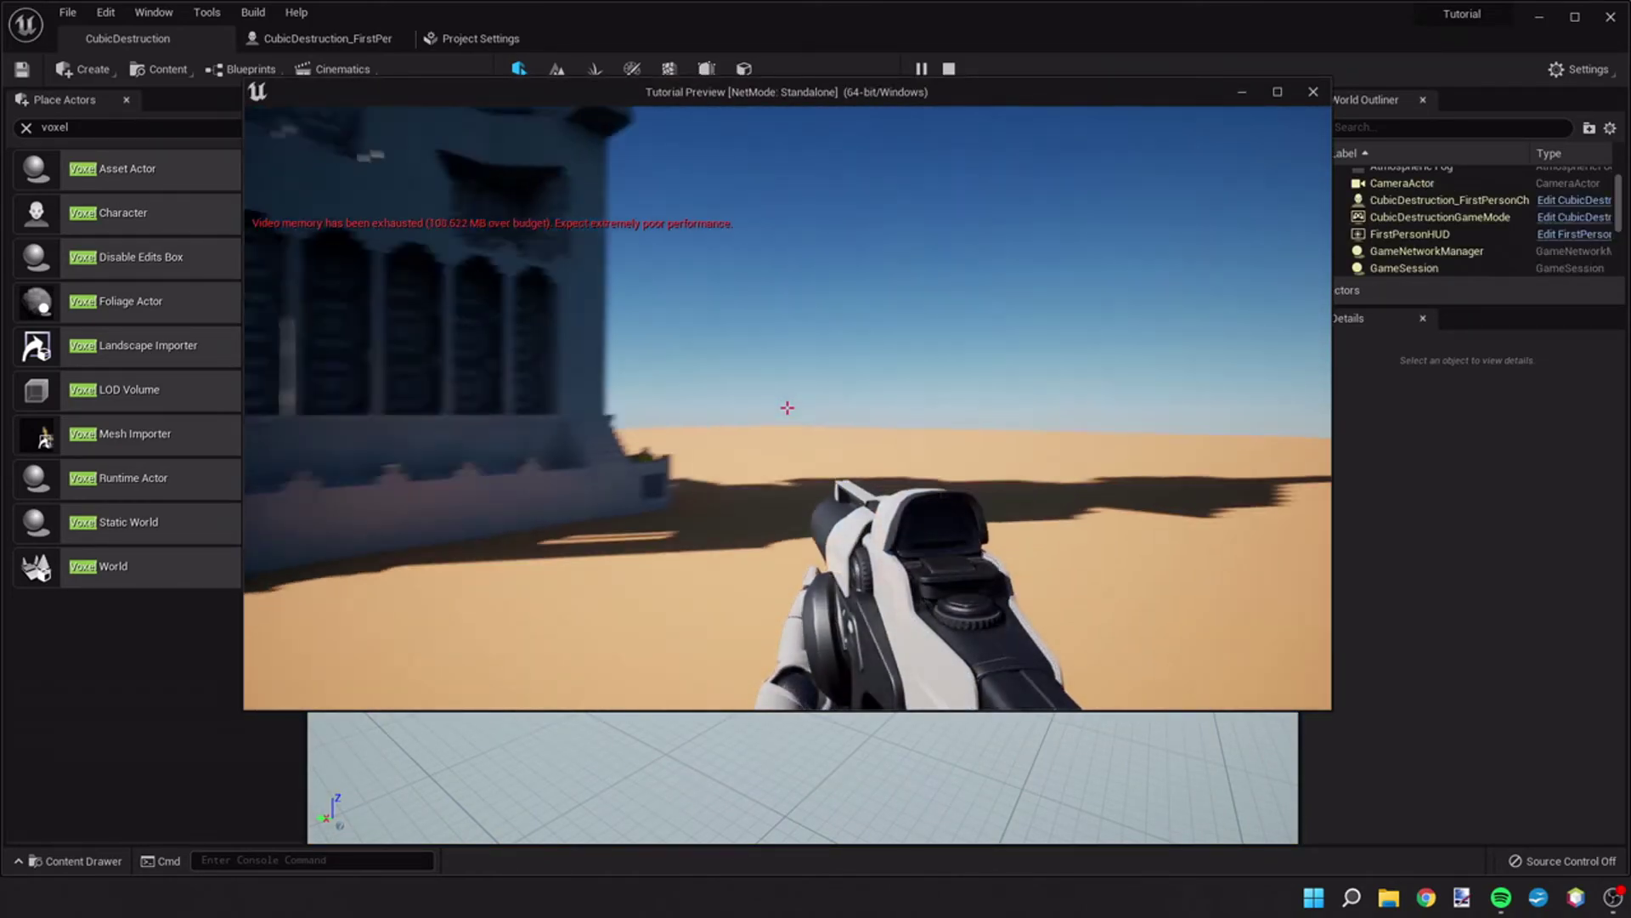
# - Test moving the character in all four directions and looking around the voxel castle
pyautogui.press('s')
pyautogui.press('s')
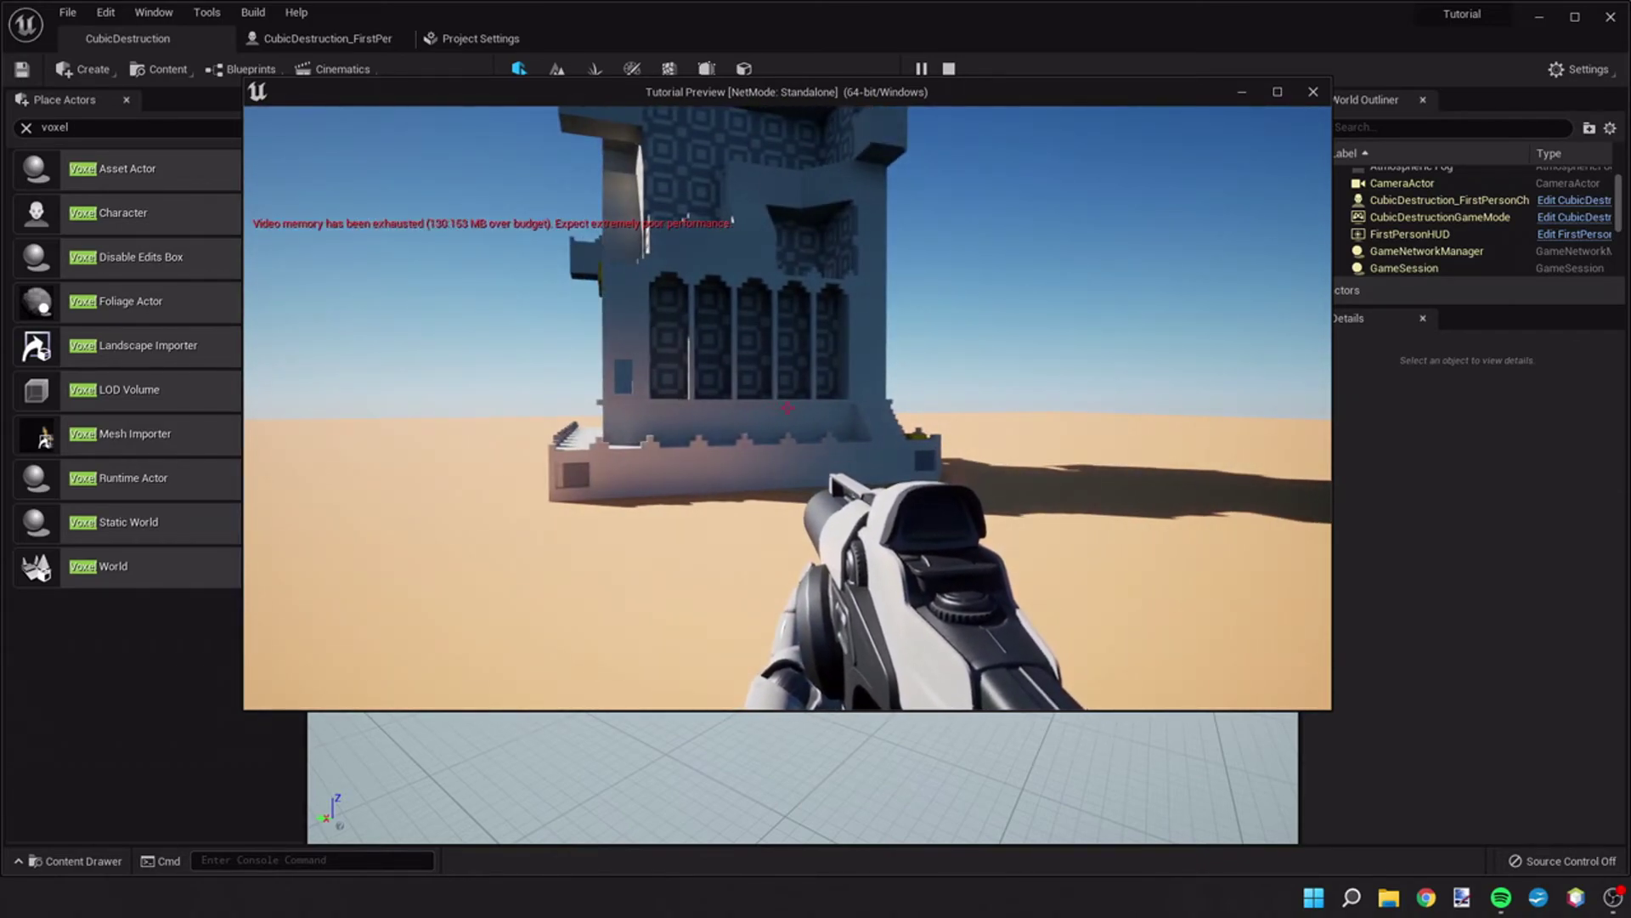
pyautogui.press('a')
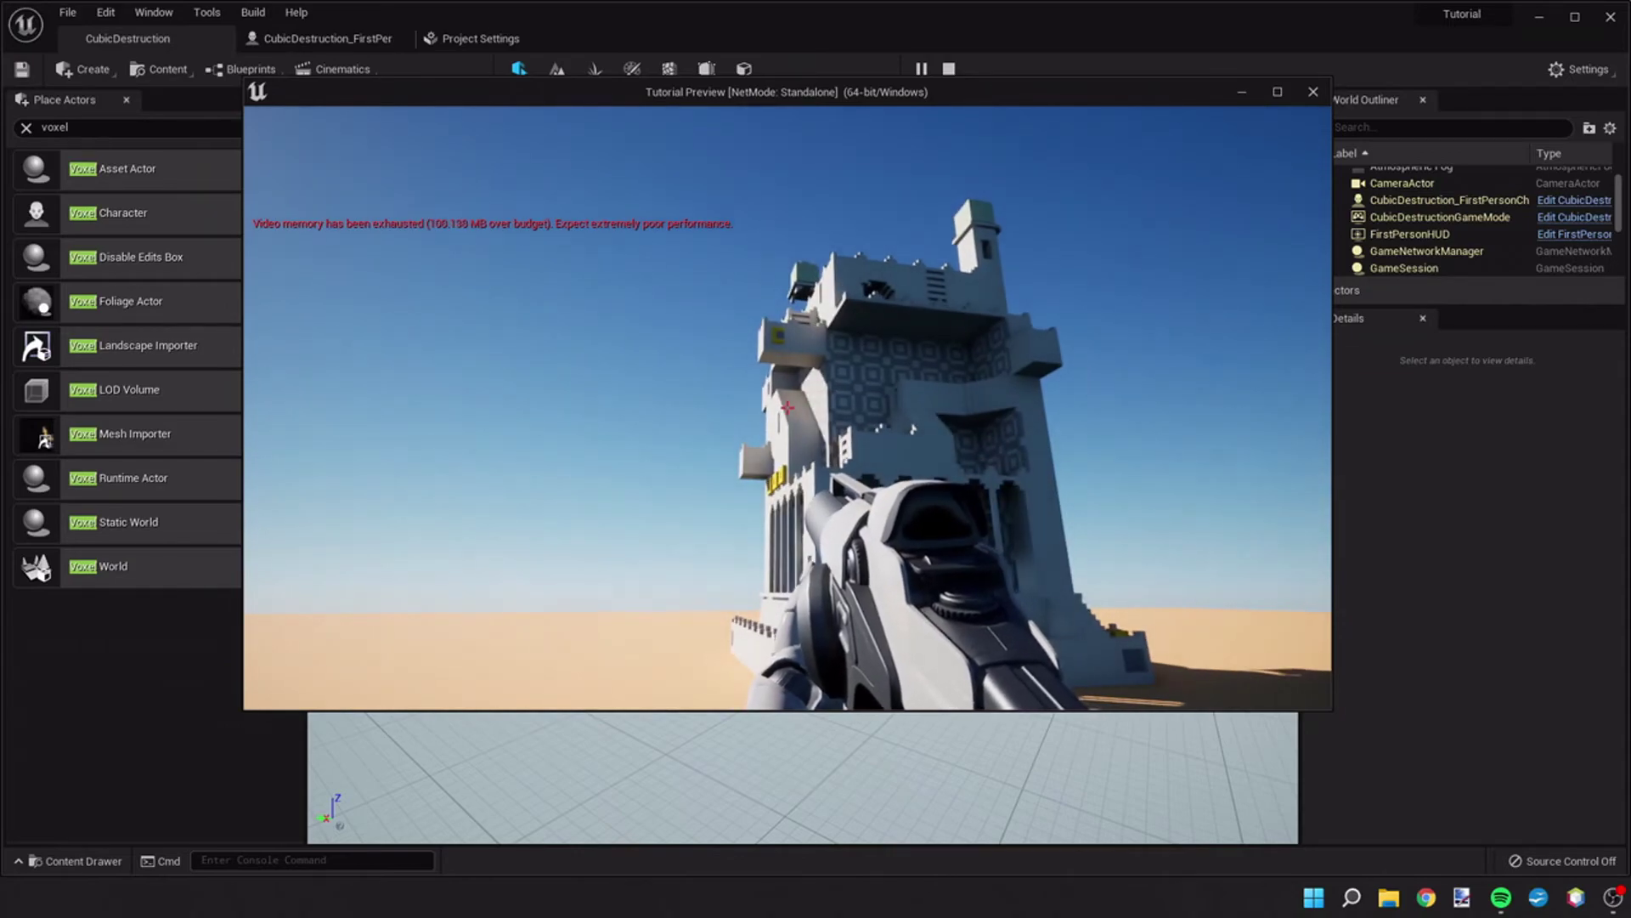
pyautogui.press('w')
pyautogui.press('w')
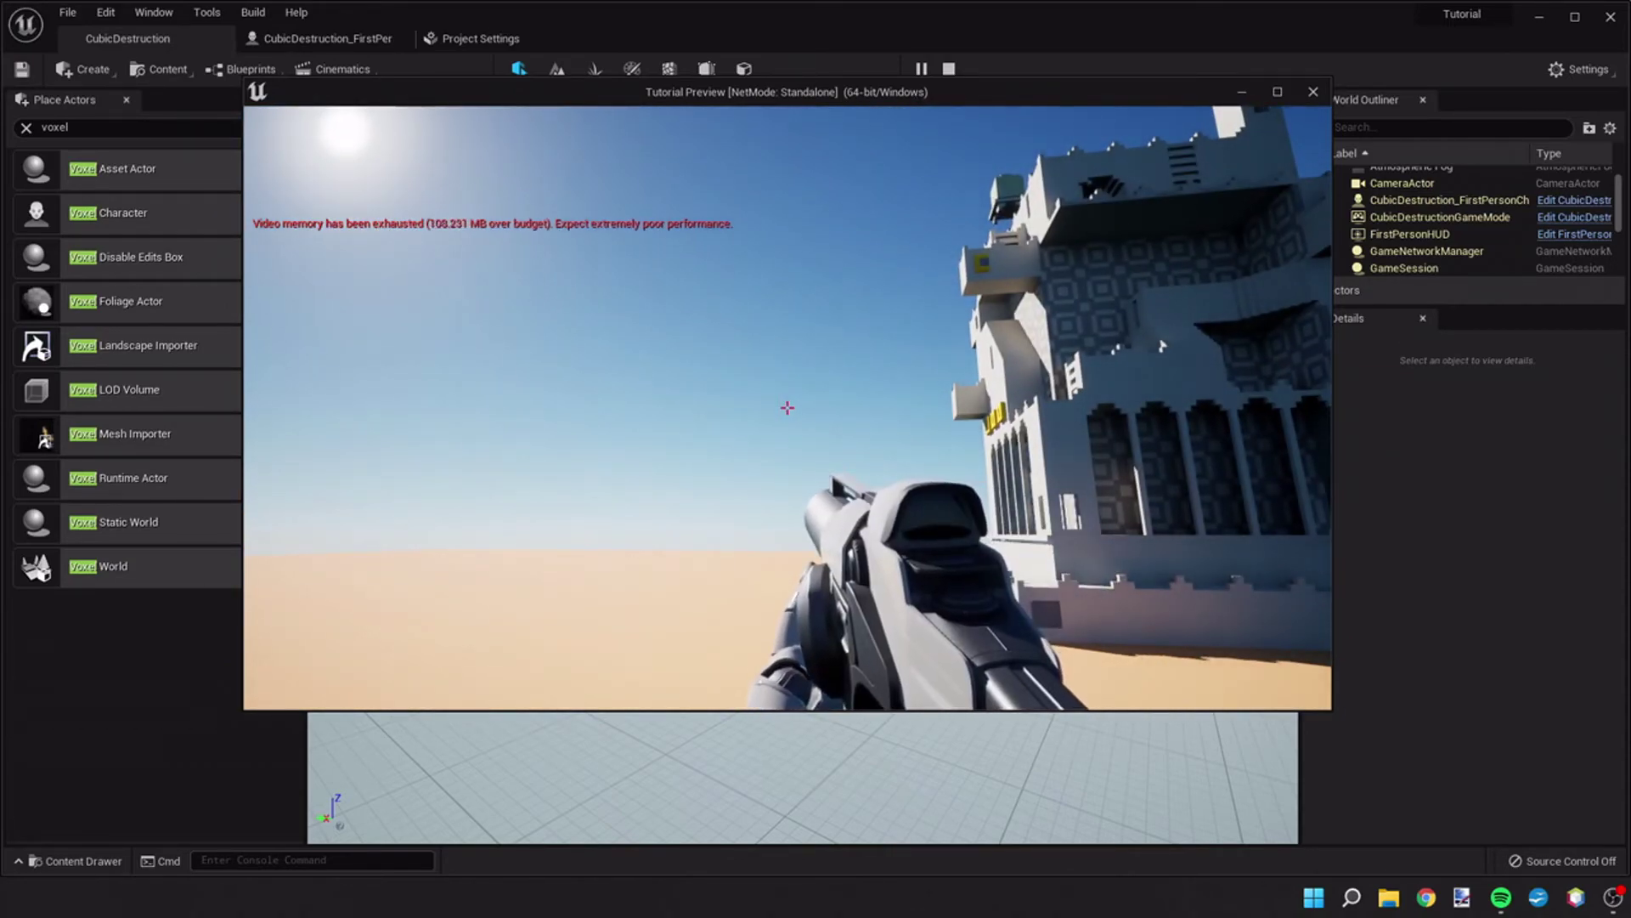
pyautogui.press('d')
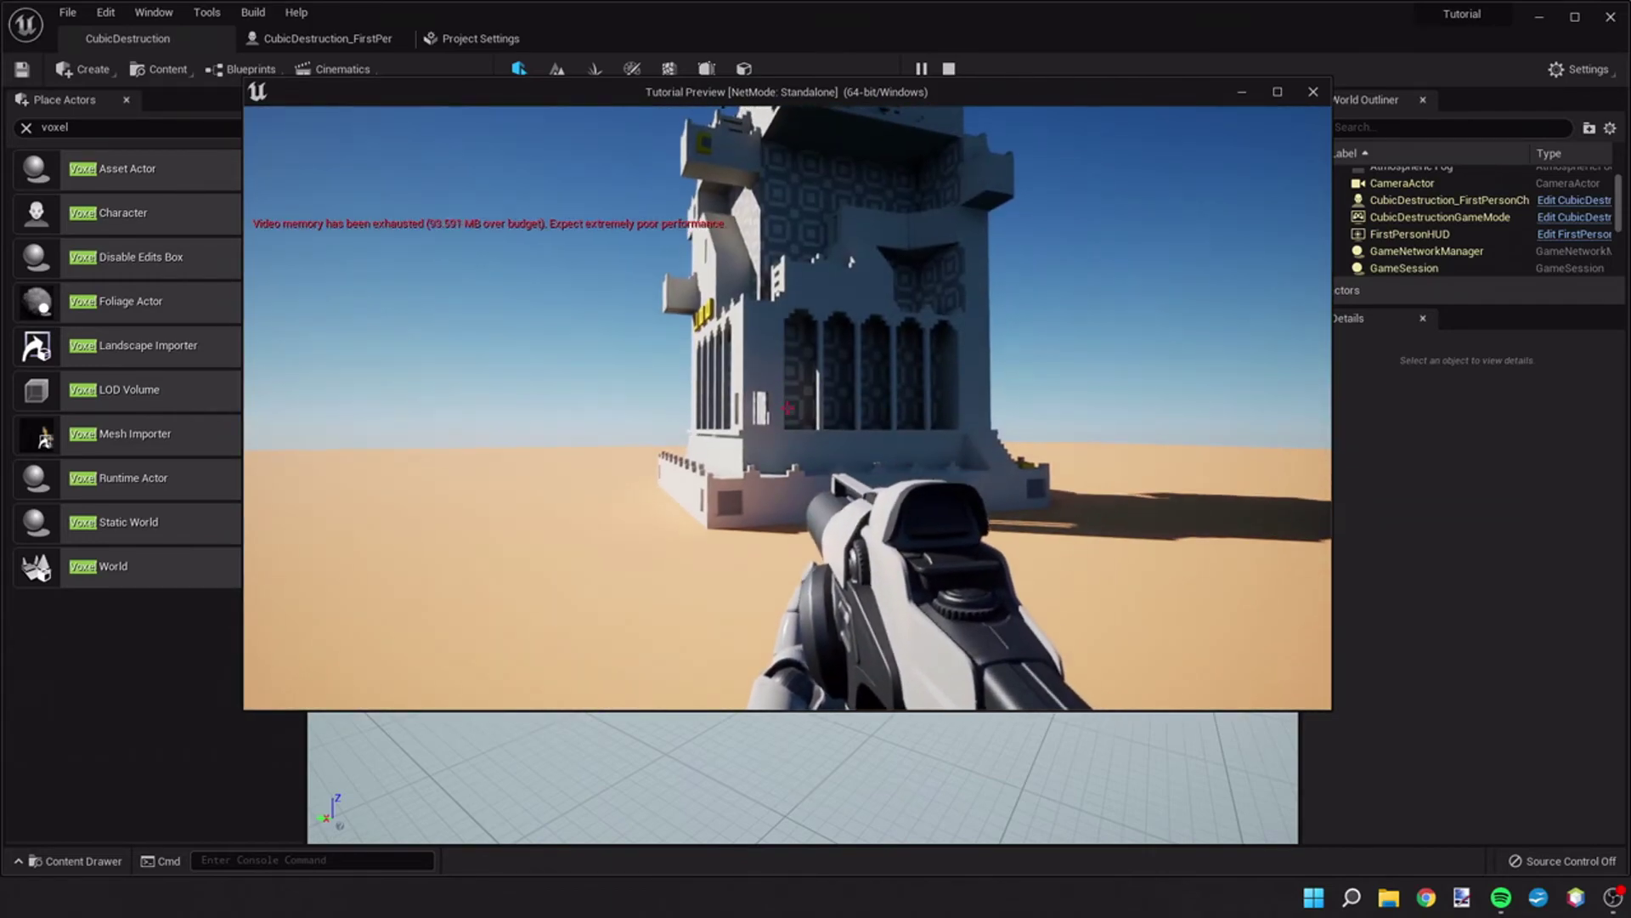
pyautogui.press('w')
pyautogui.moveTo(788, 408)
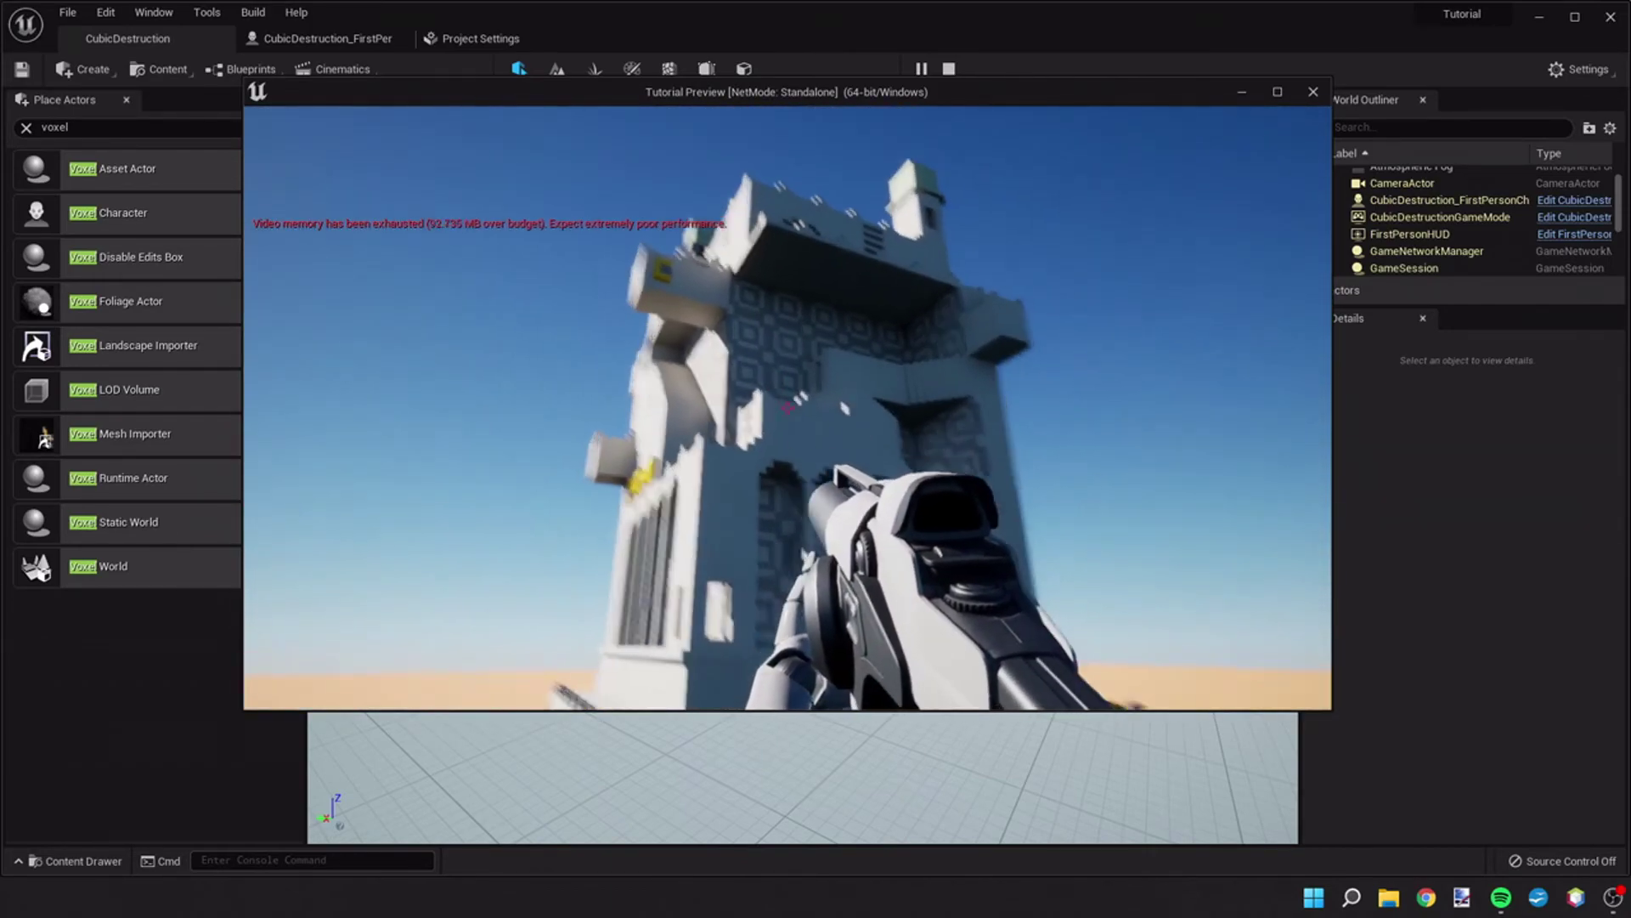
pyautogui.press('s')
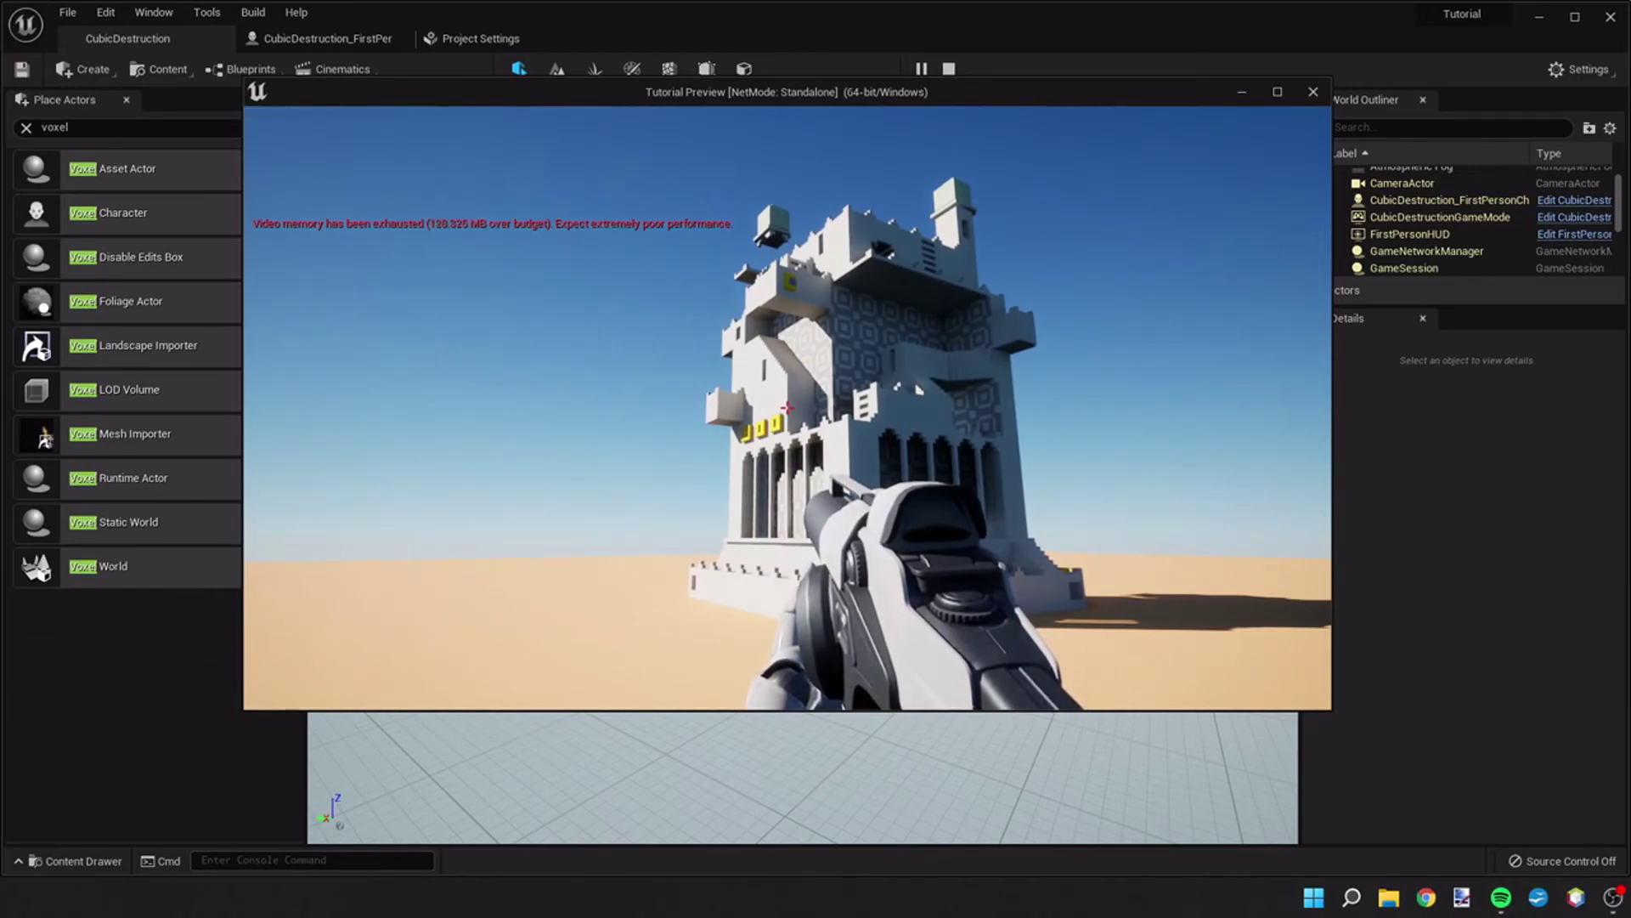
# - Test firing the weapon at the castle's front wall while moving toward and away from it
pyautogui.press('w')
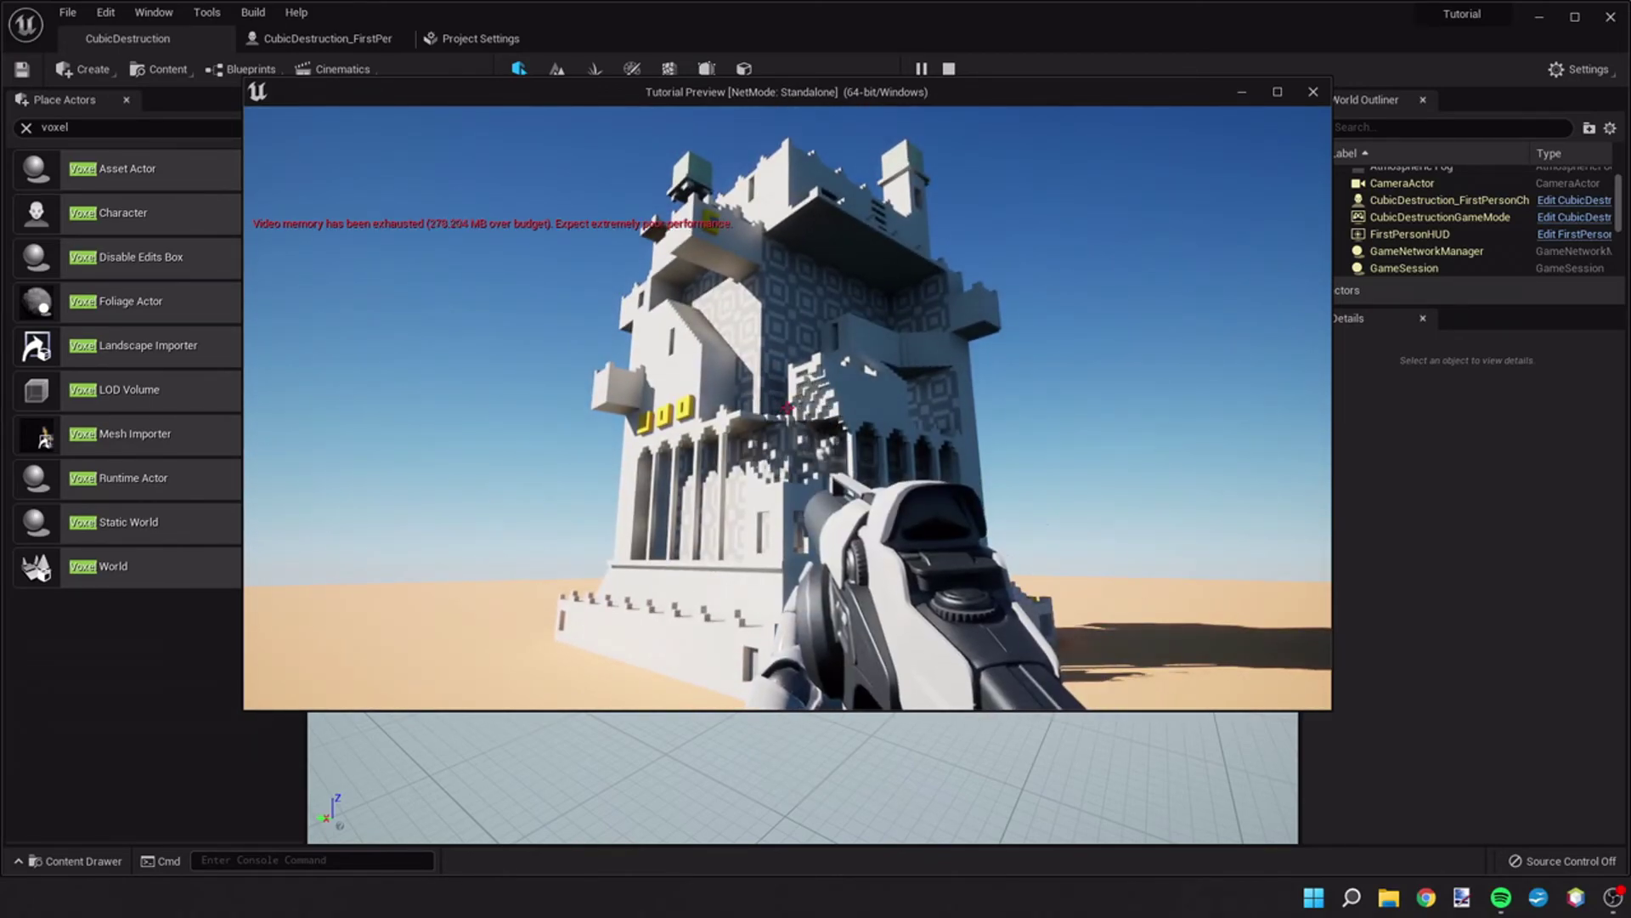
pyautogui.press('w')
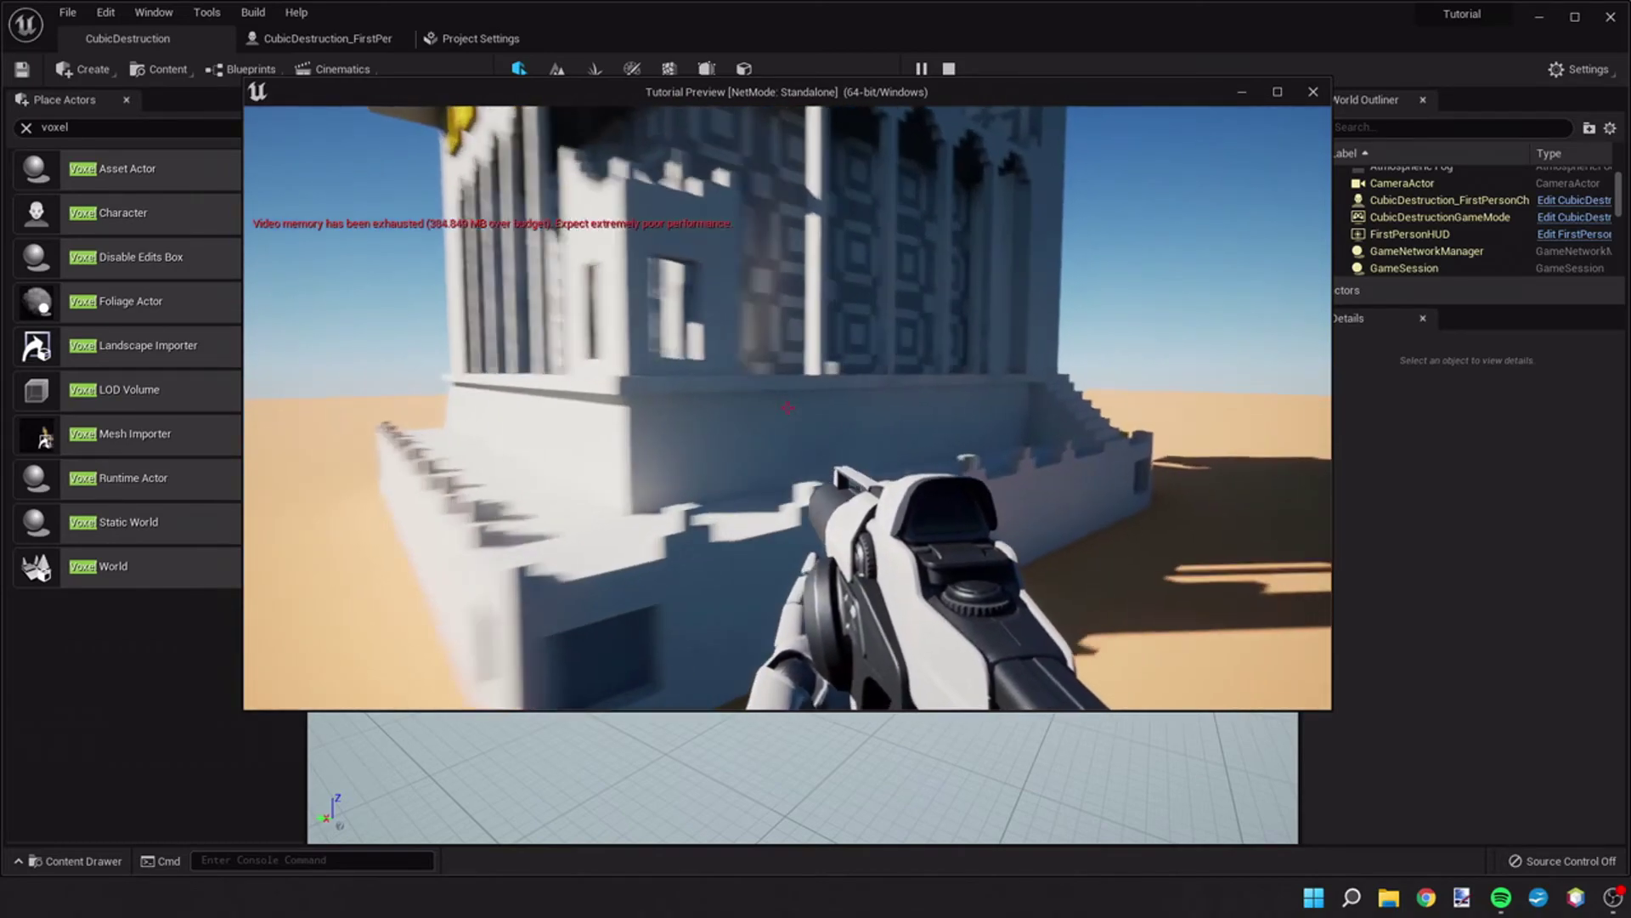
pyautogui.press('s')
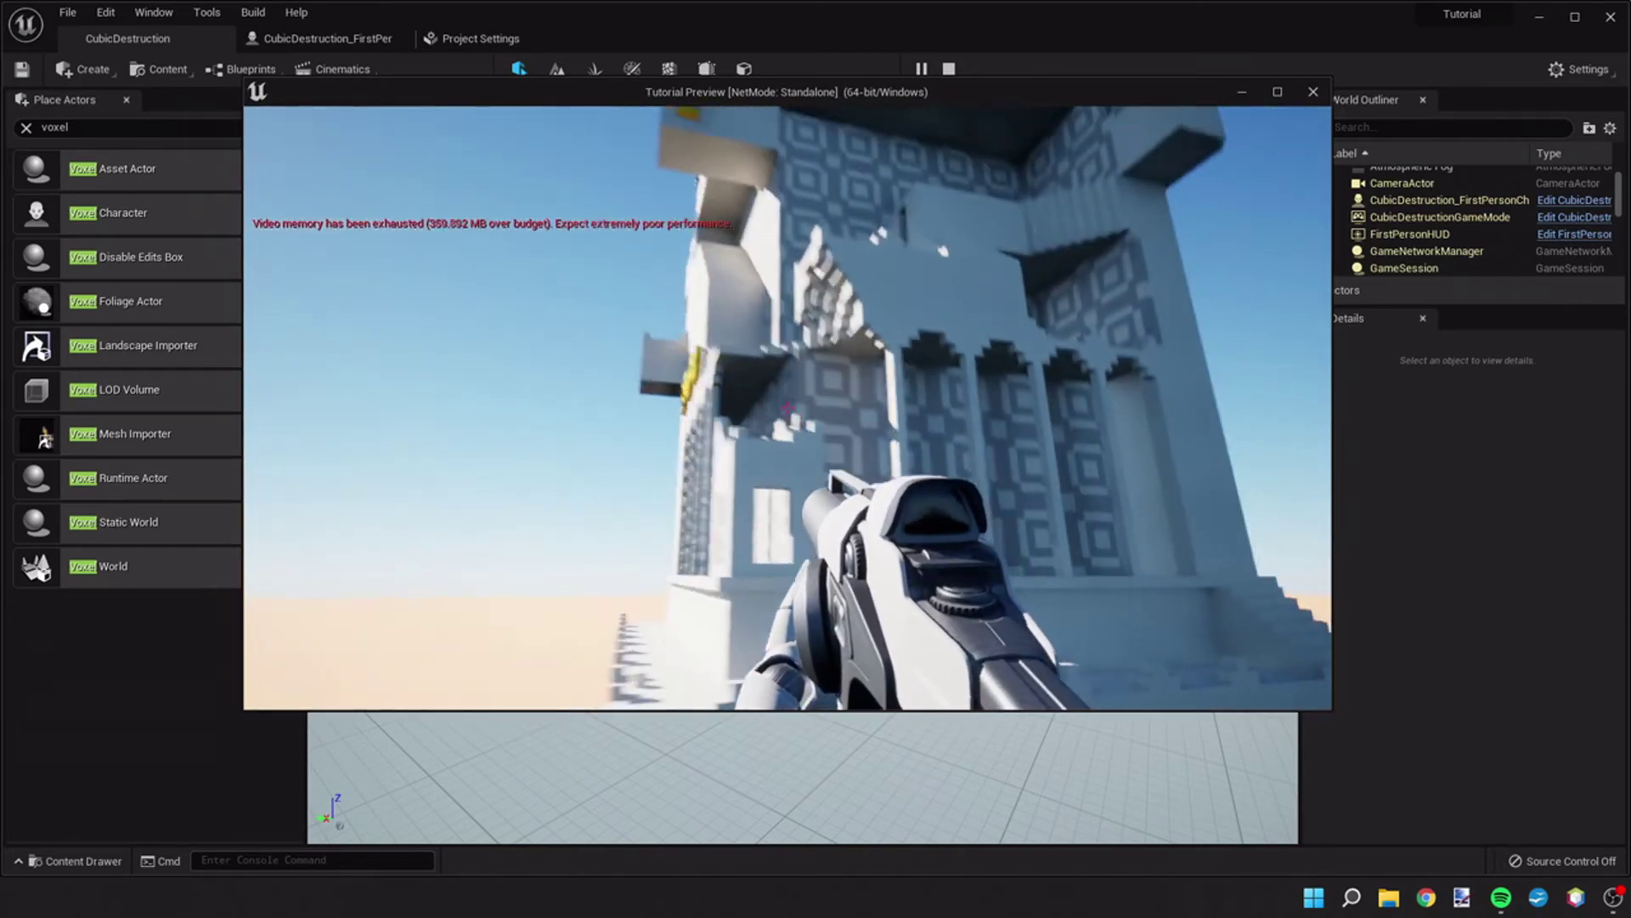
pyautogui.press('w')
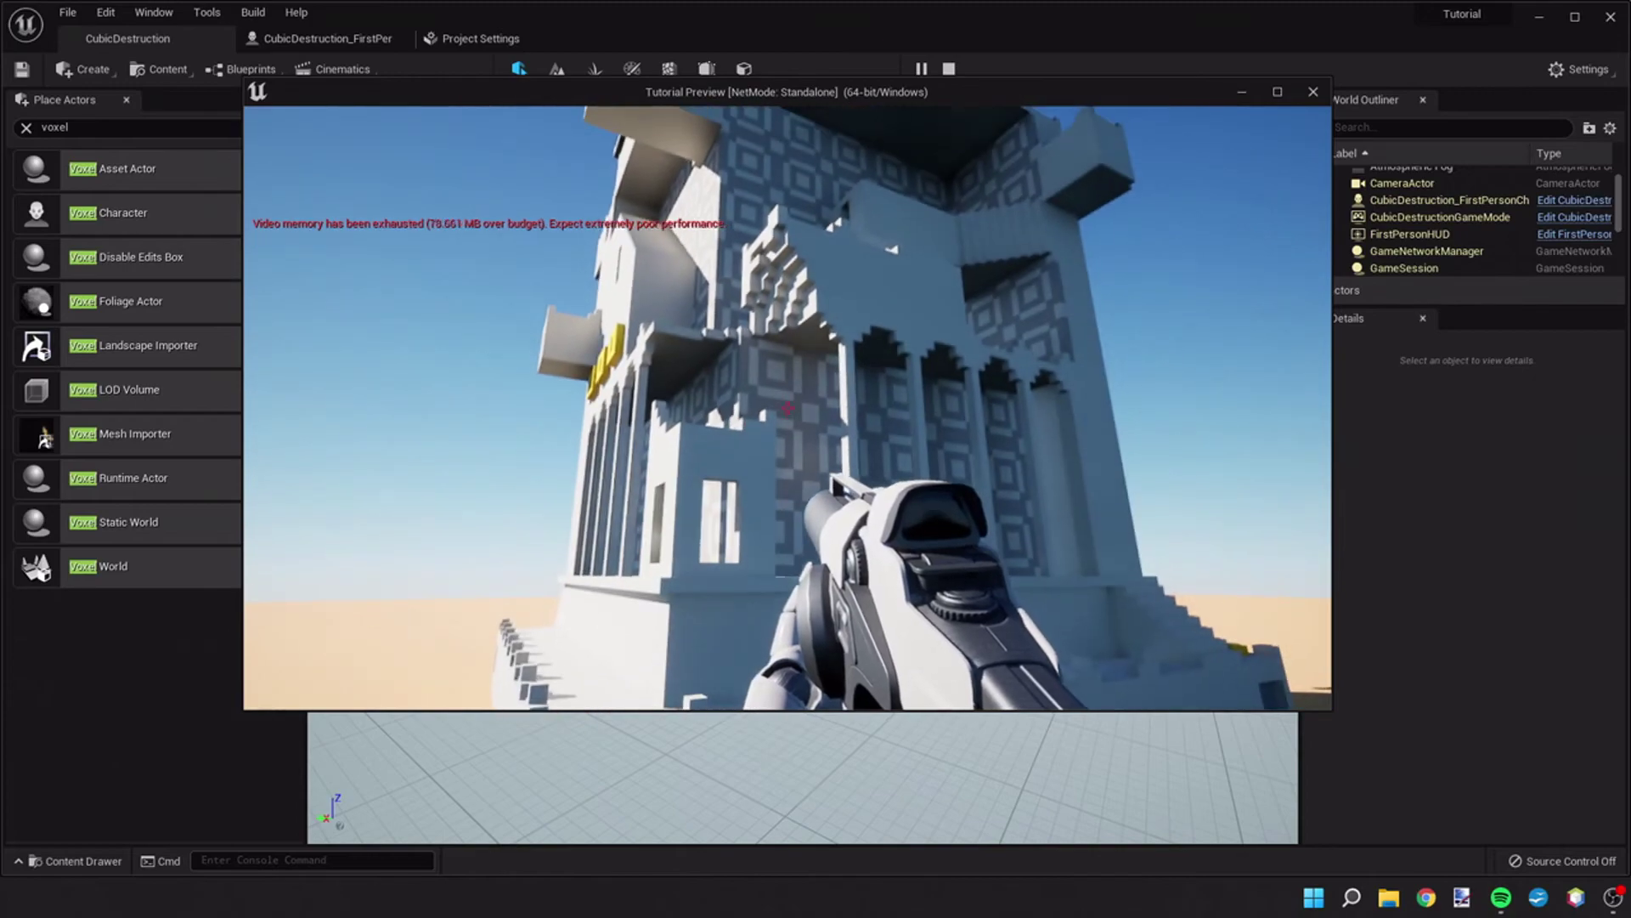
pyautogui.click(788, 407)
pyautogui.press('s')
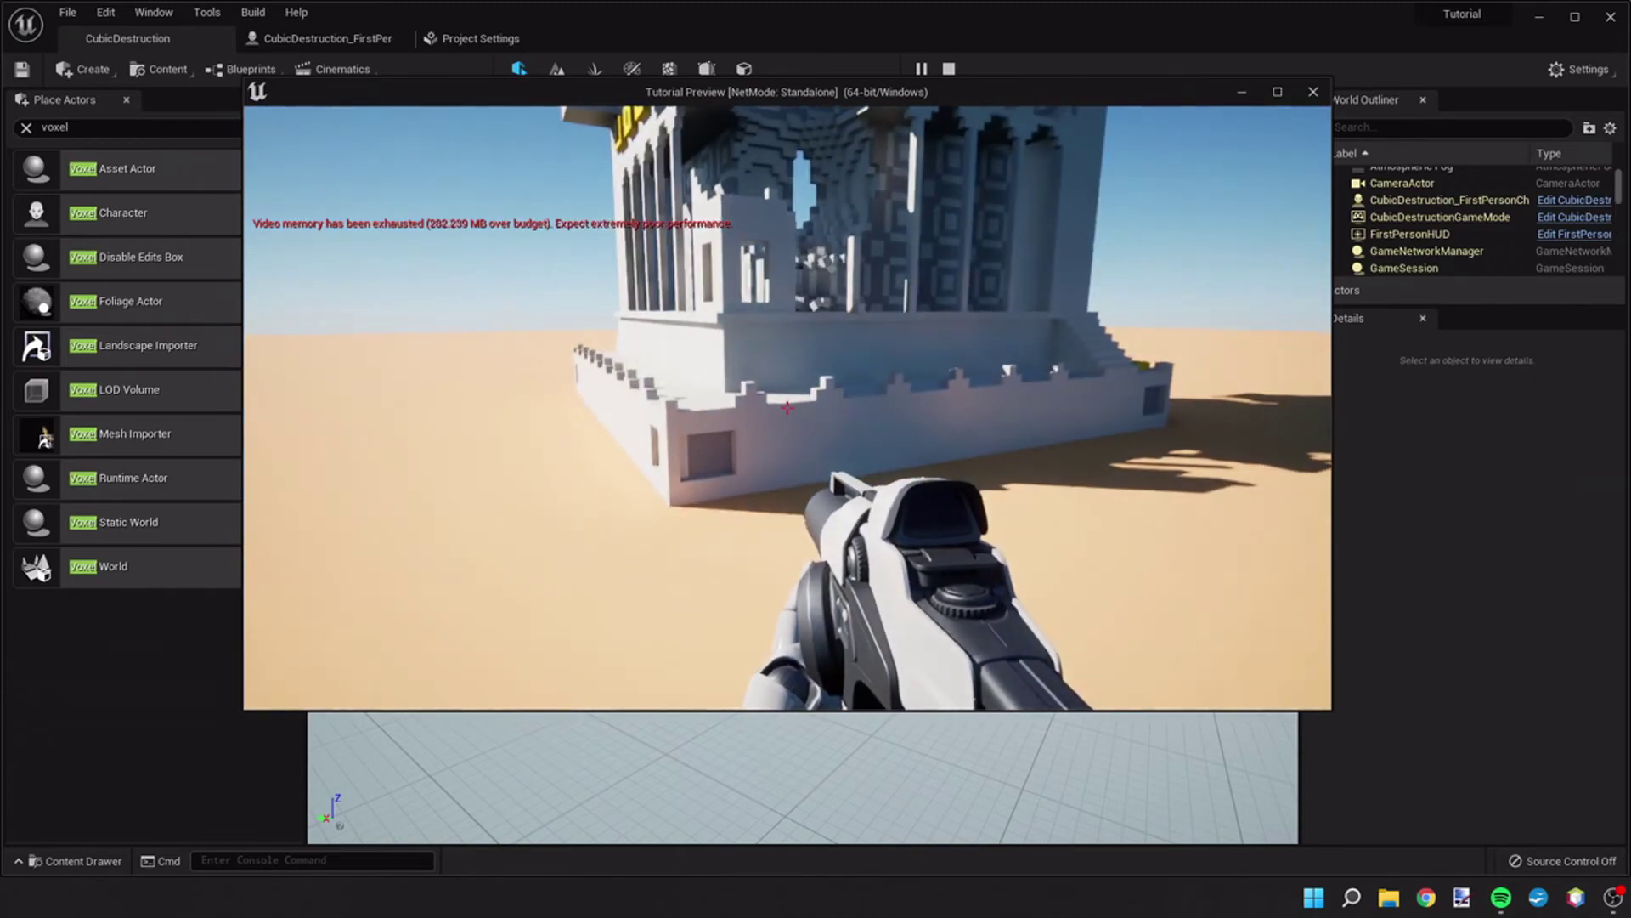
# - Fire at the castle's outer wall and the sand beside it, and move up to look into the blast crater
pyautogui.click(788, 408)
pyautogui.press('w')
pyautogui.press('s')
pyautogui.press('s')
pyautogui.click(787, 407)
pyautogui.press('w')
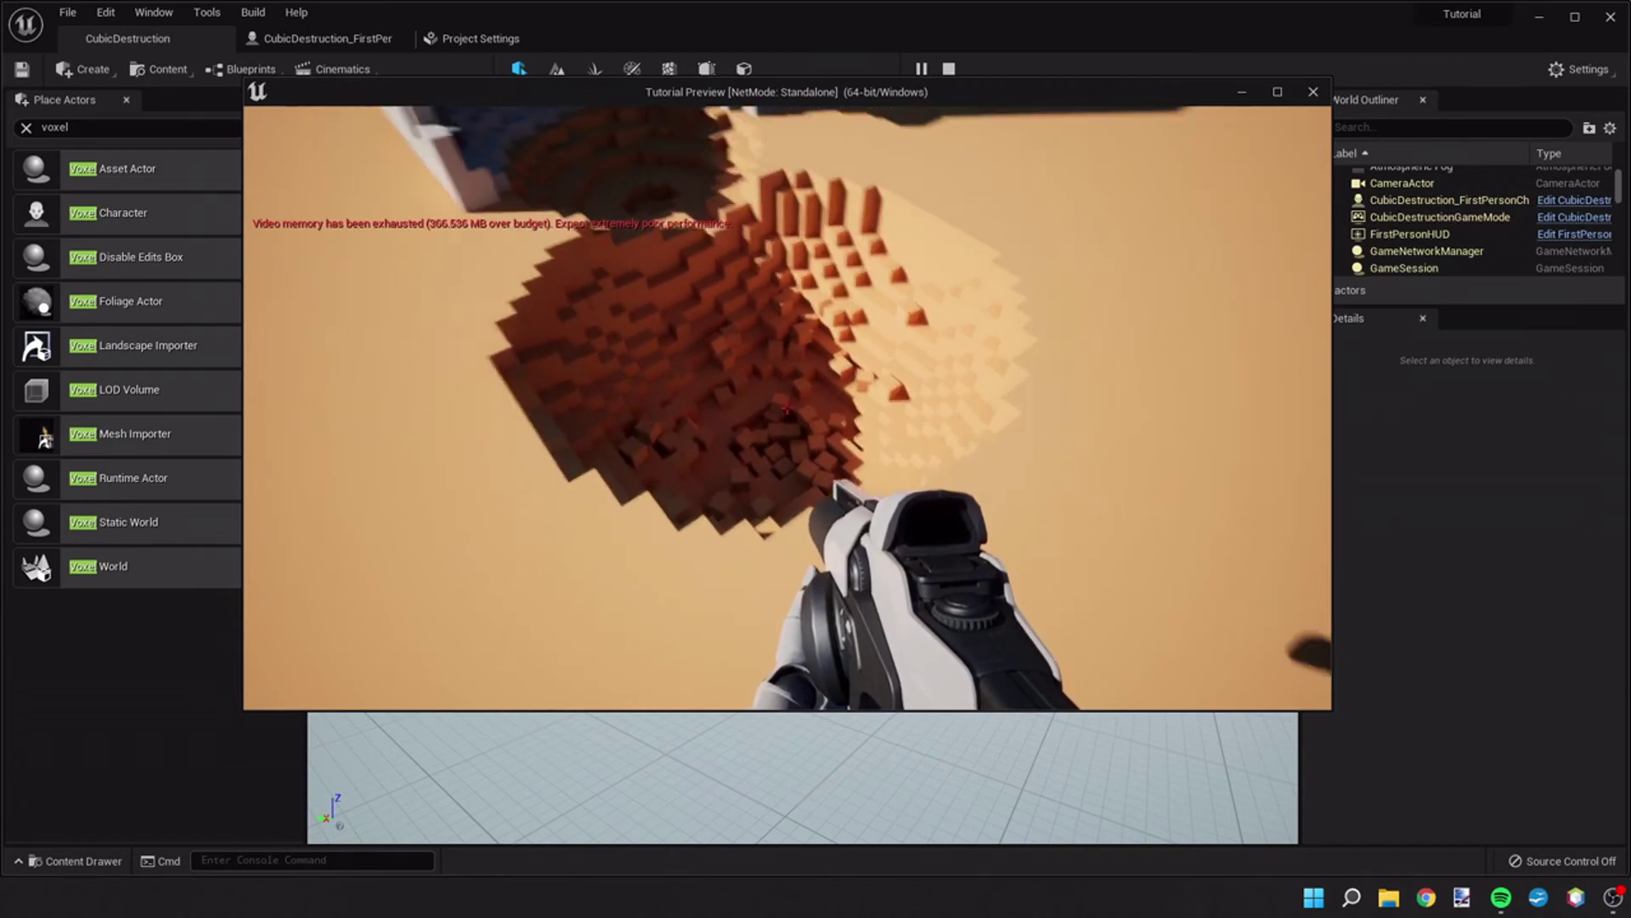
# - Blast the base of the low perimeter wall near the stairs and examine the hole from several positions
pyautogui.press('s')
pyautogui.click(788, 408)
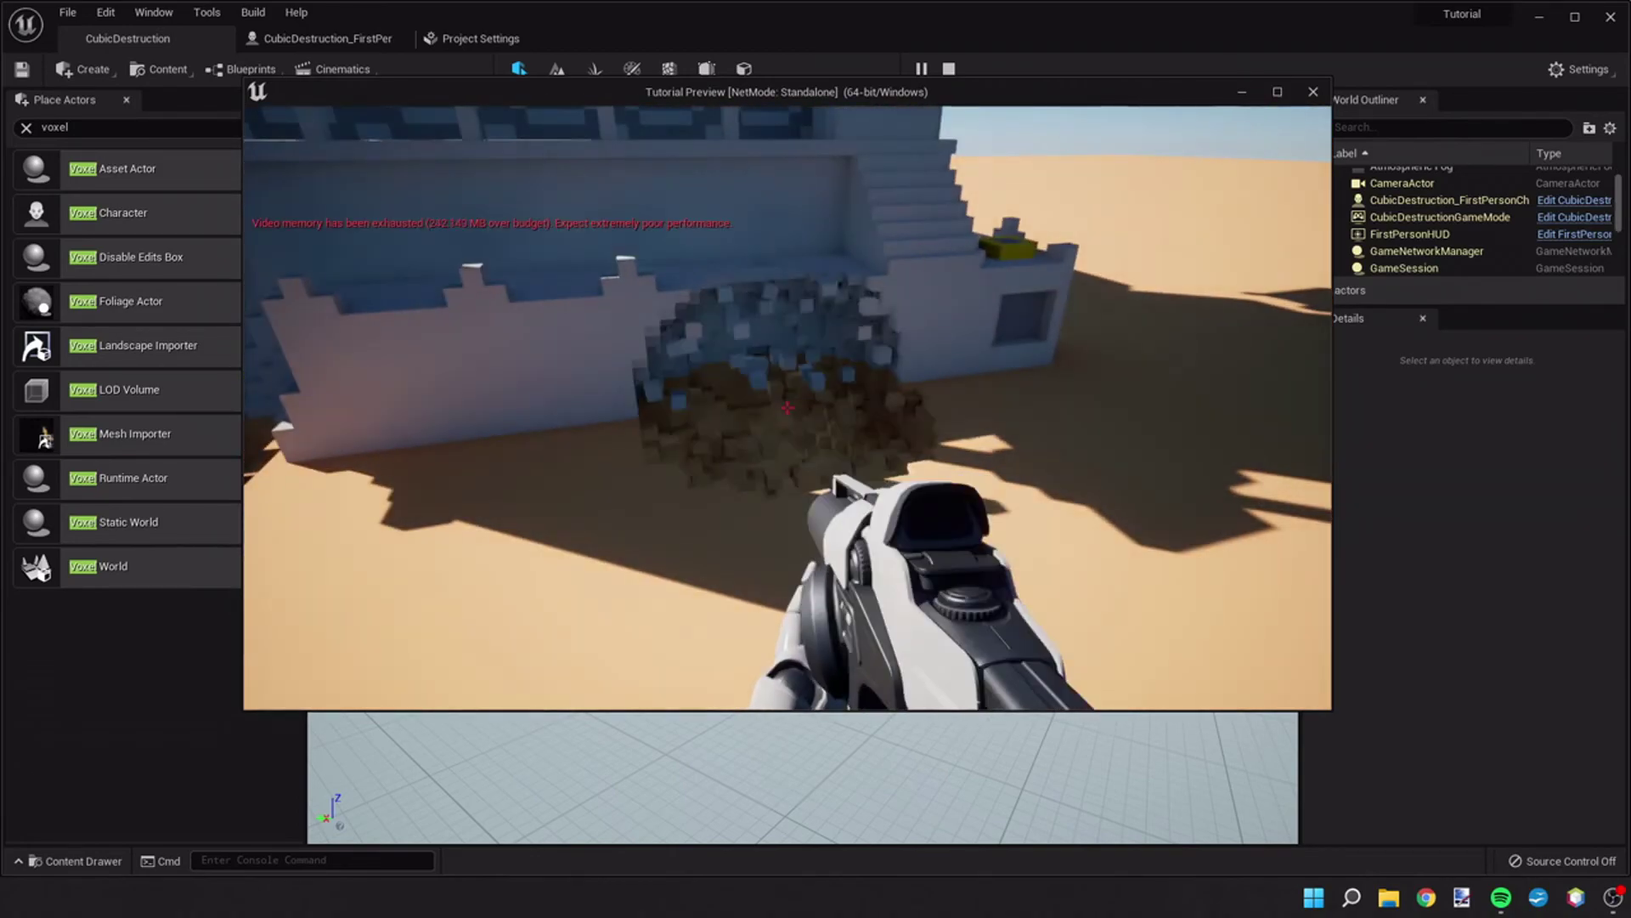
pyautogui.press('w')
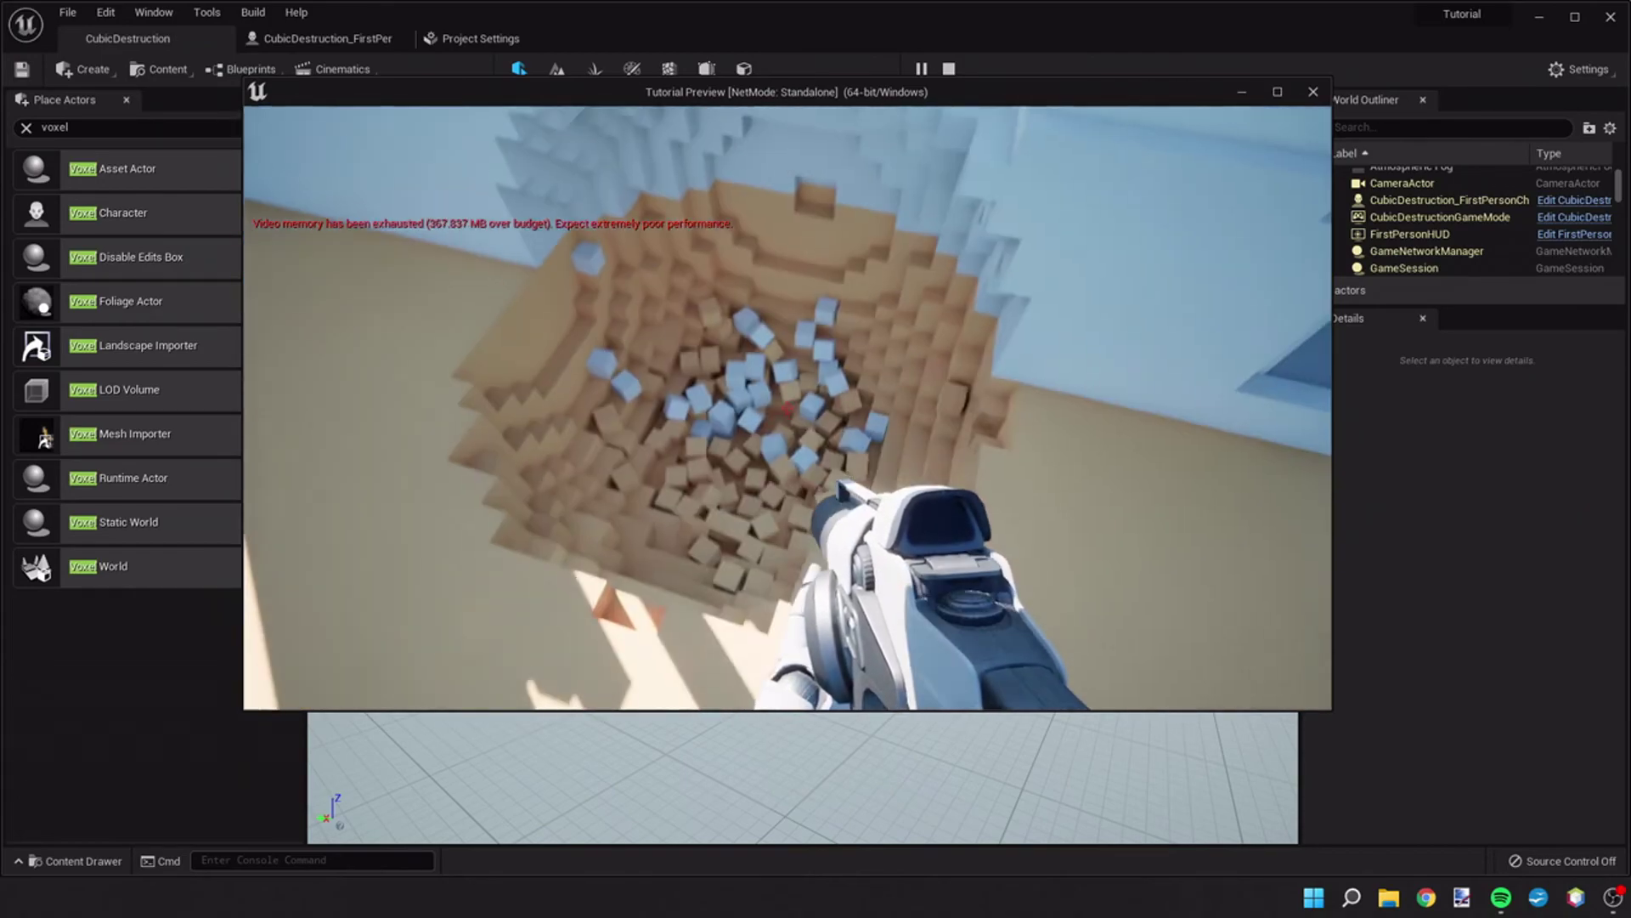
pyautogui.press('s')
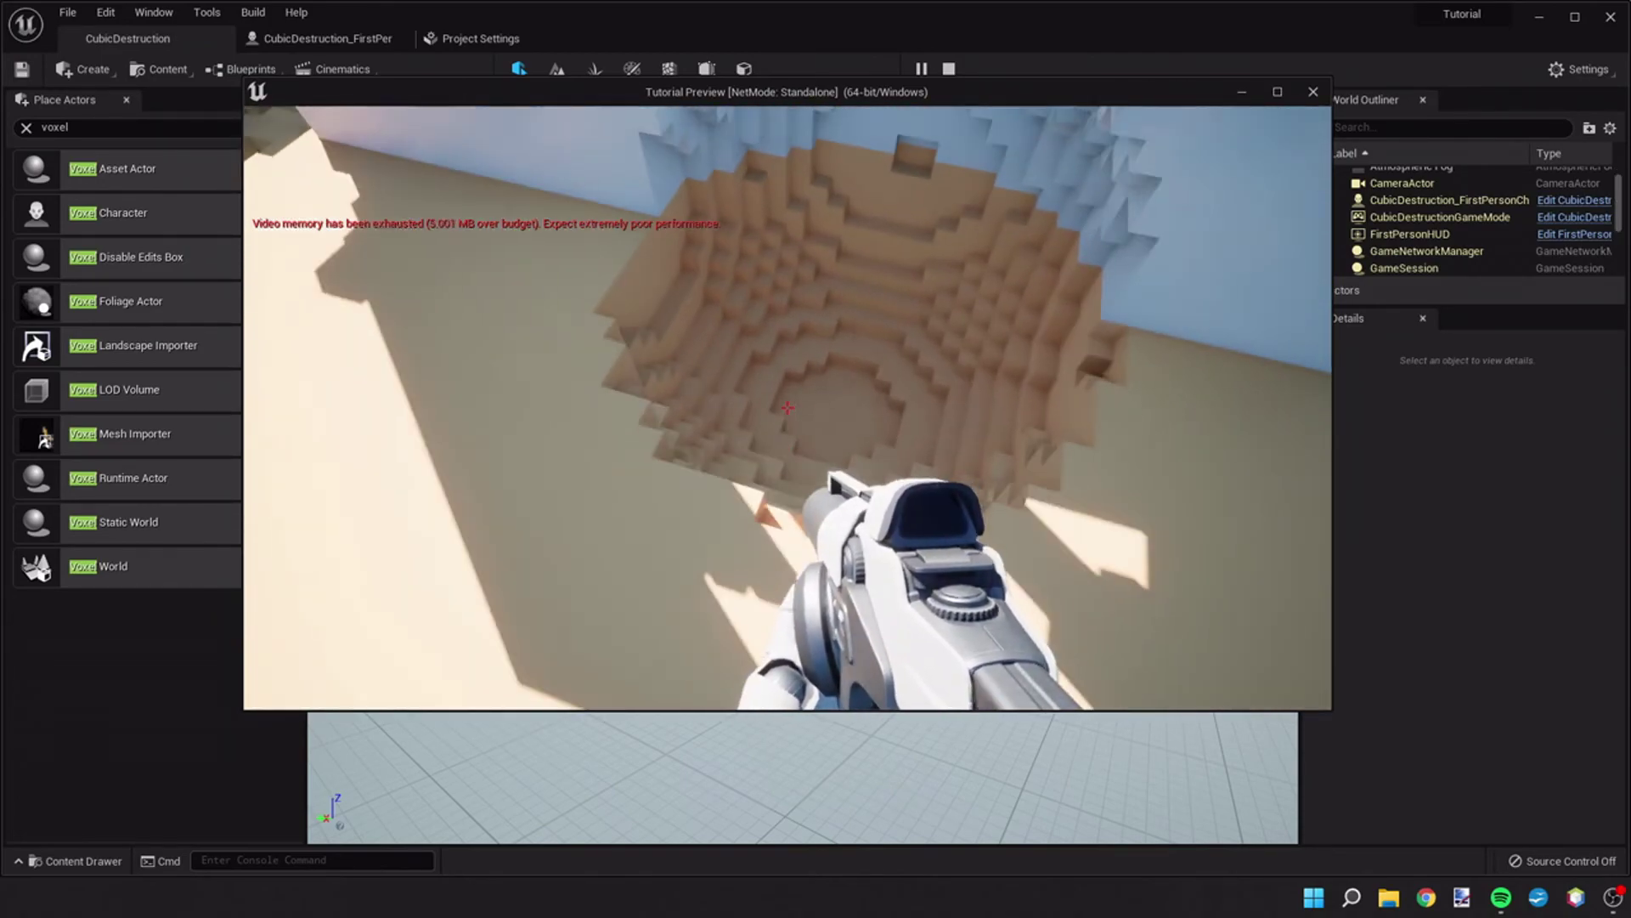
pyautogui.press('a')
pyautogui.press('w')
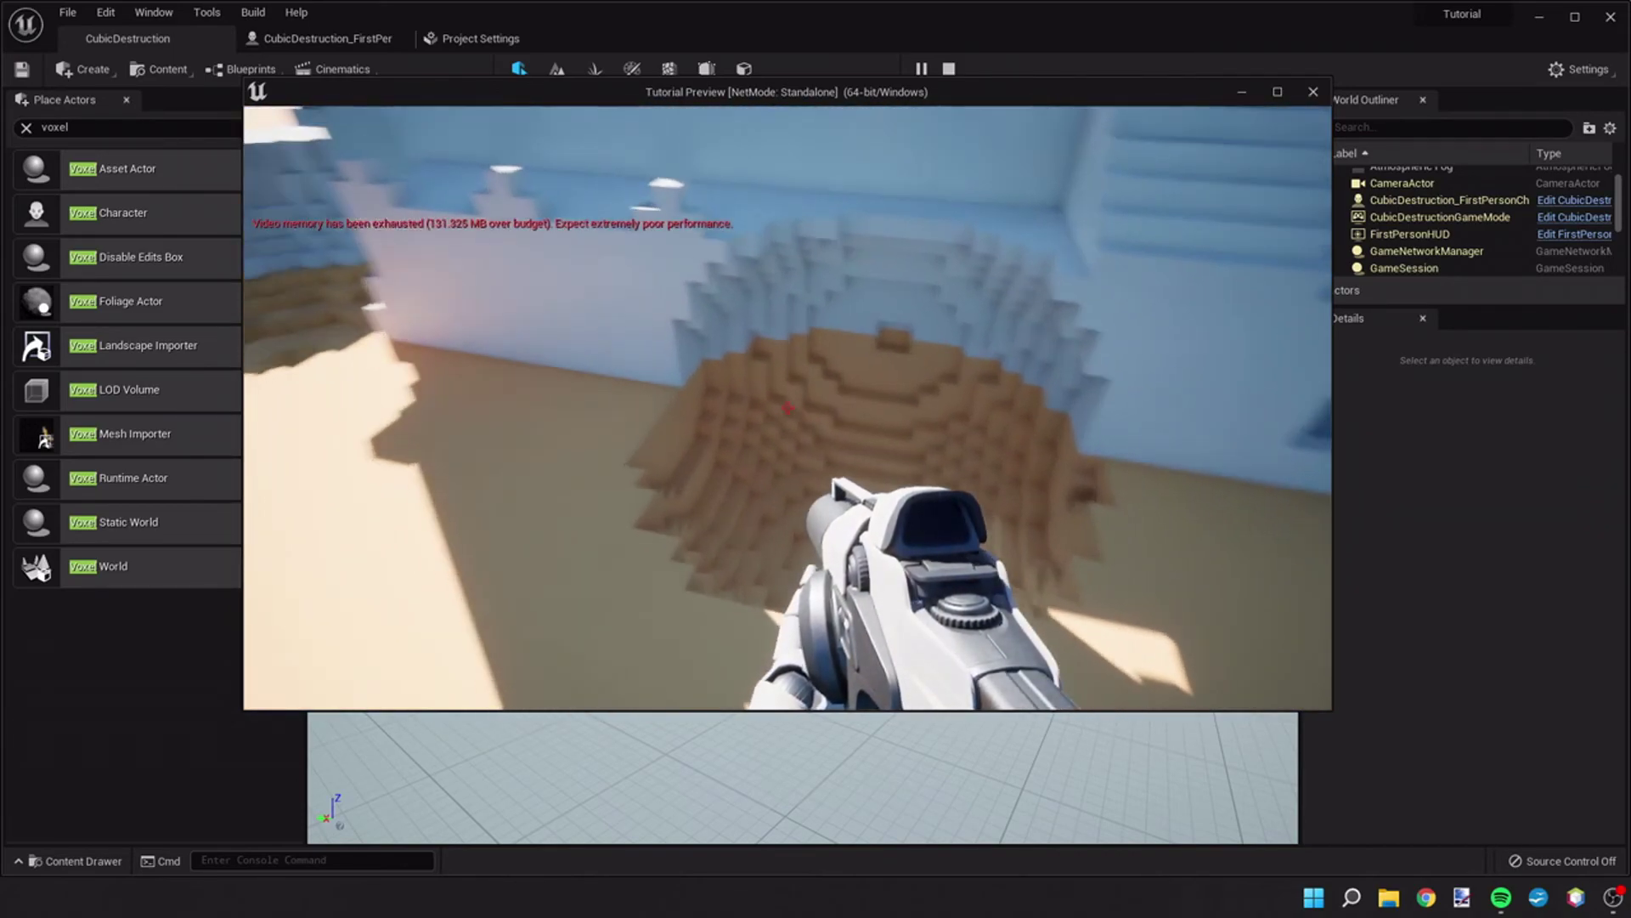
pyautogui.click(787, 408)
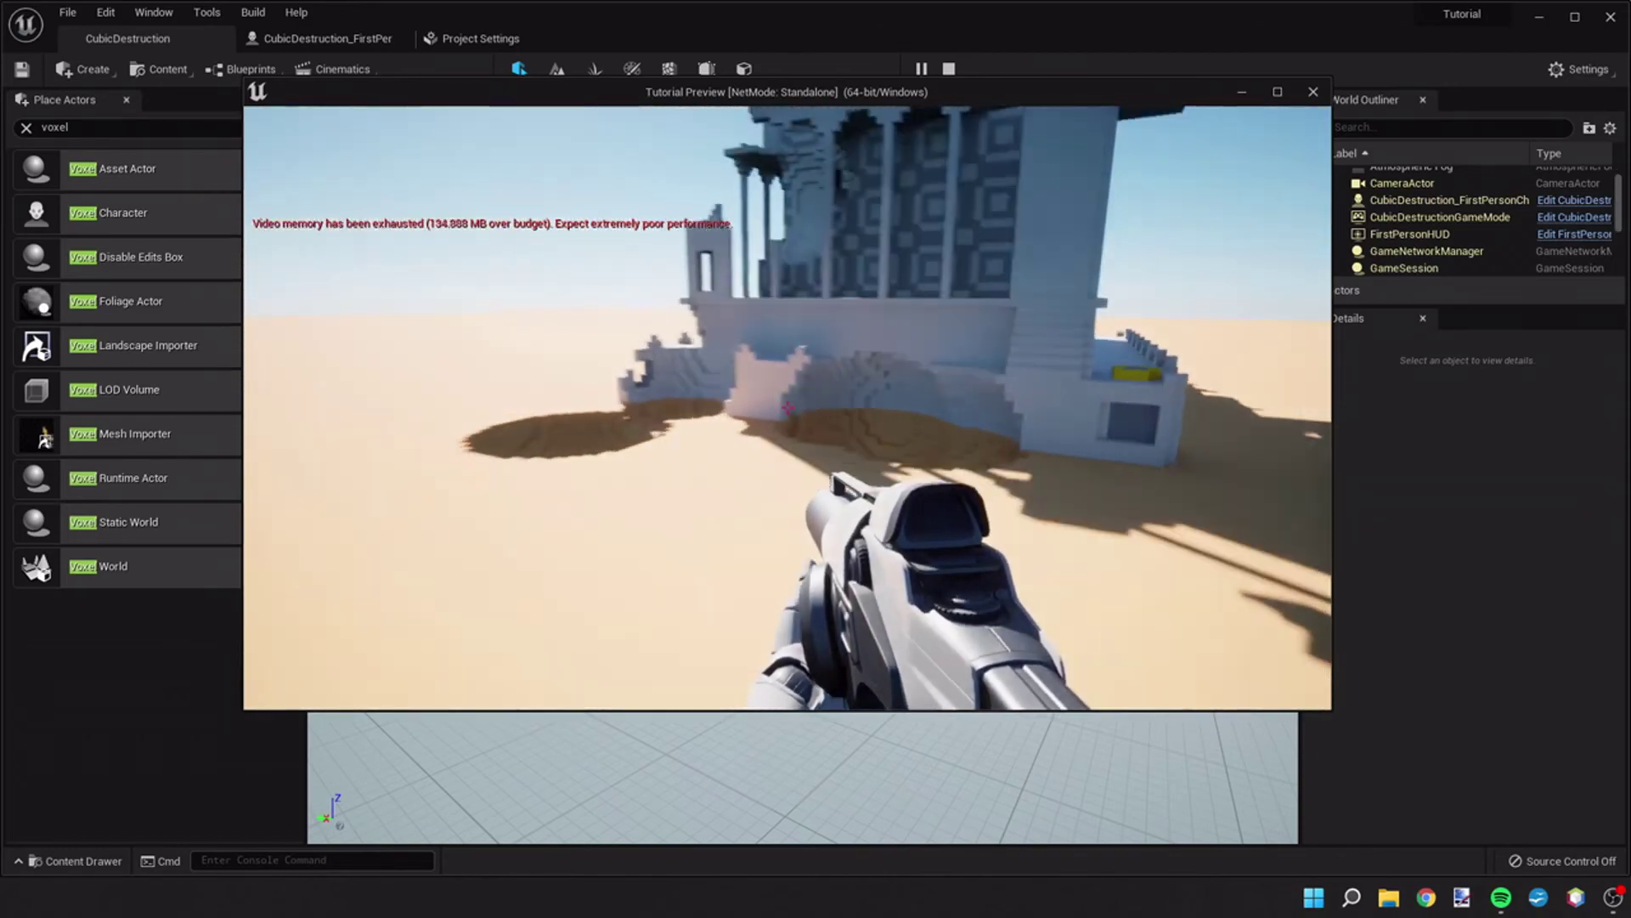
# - Back away from the castle and shoot the upper tower repeatedly to test its destruction from a distance
pyautogui.press('w')
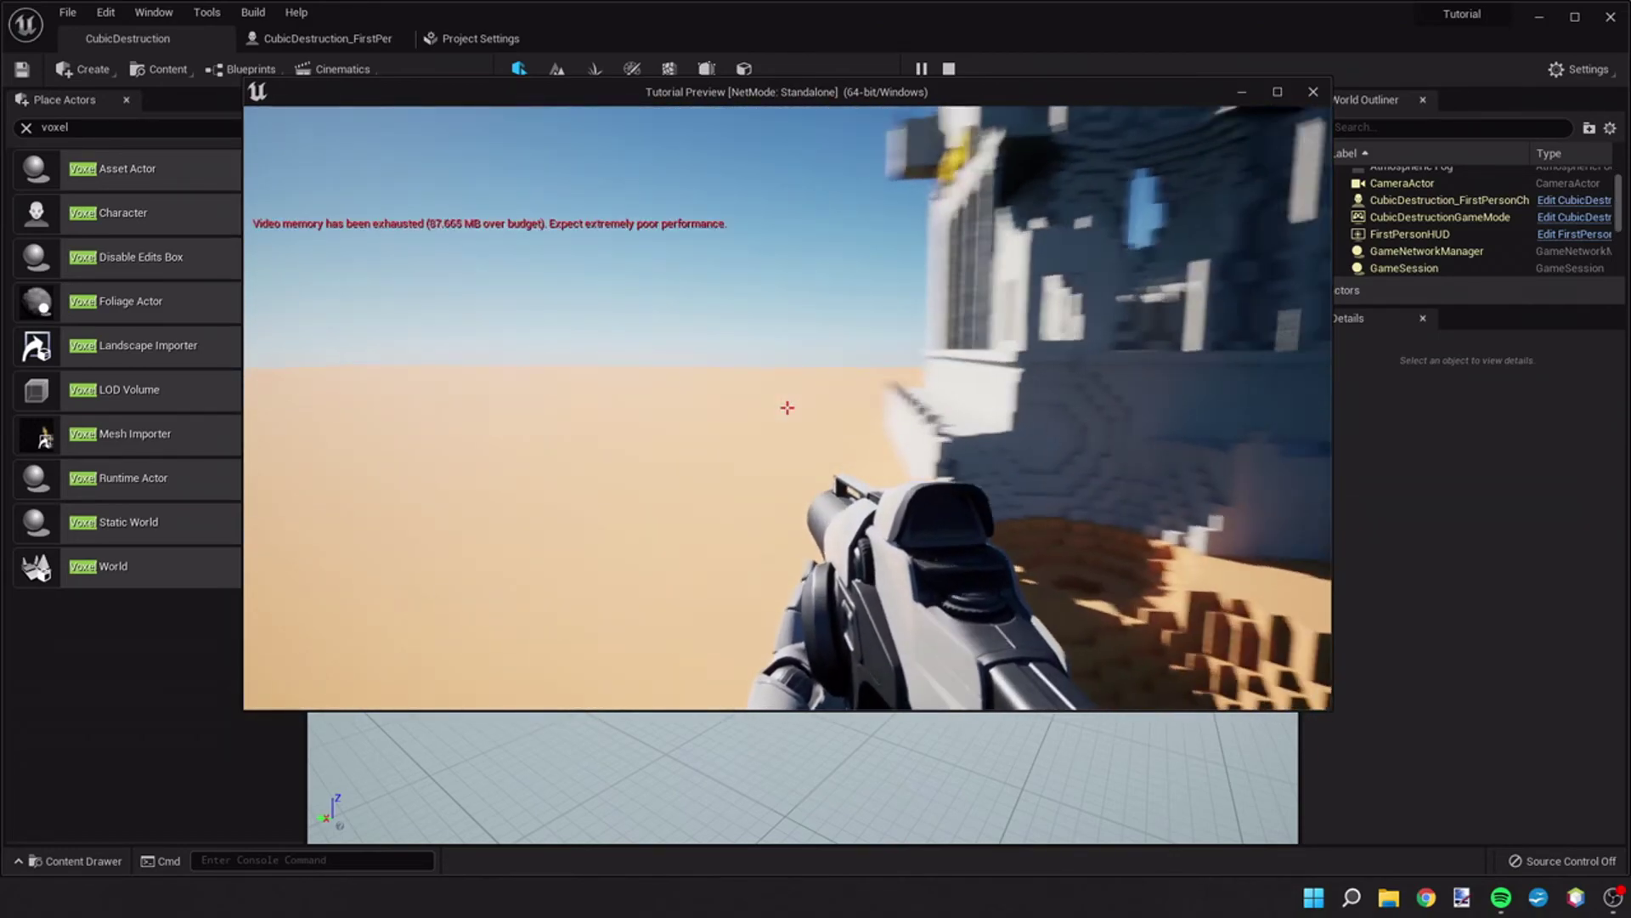
pyautogui.press('s')
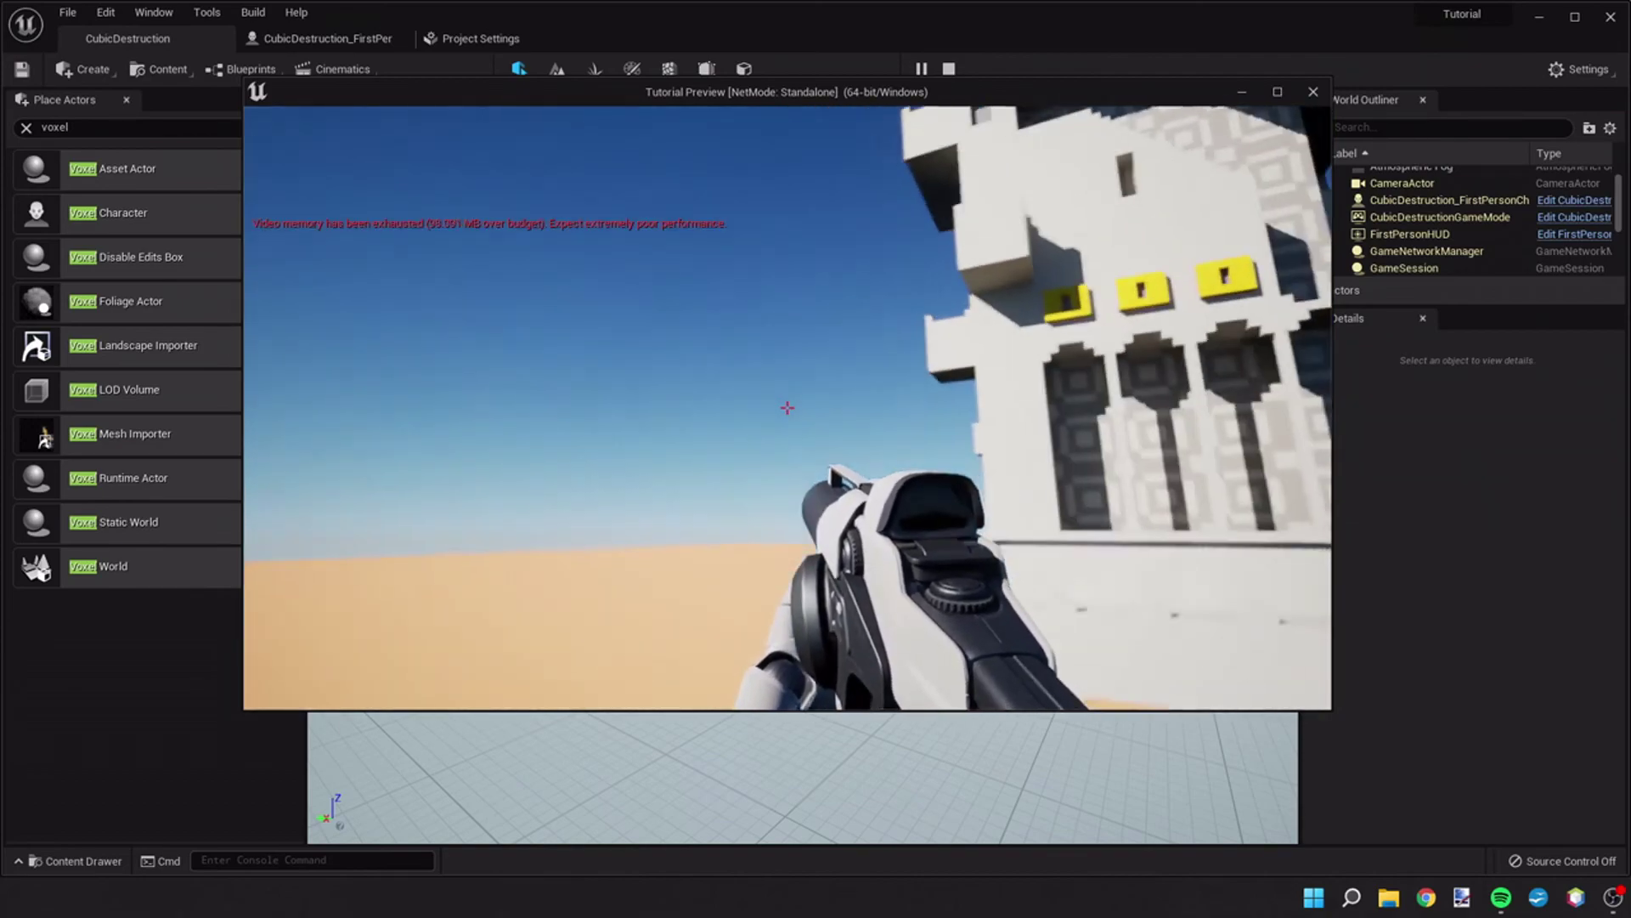
pyautogui.click(787, 408)
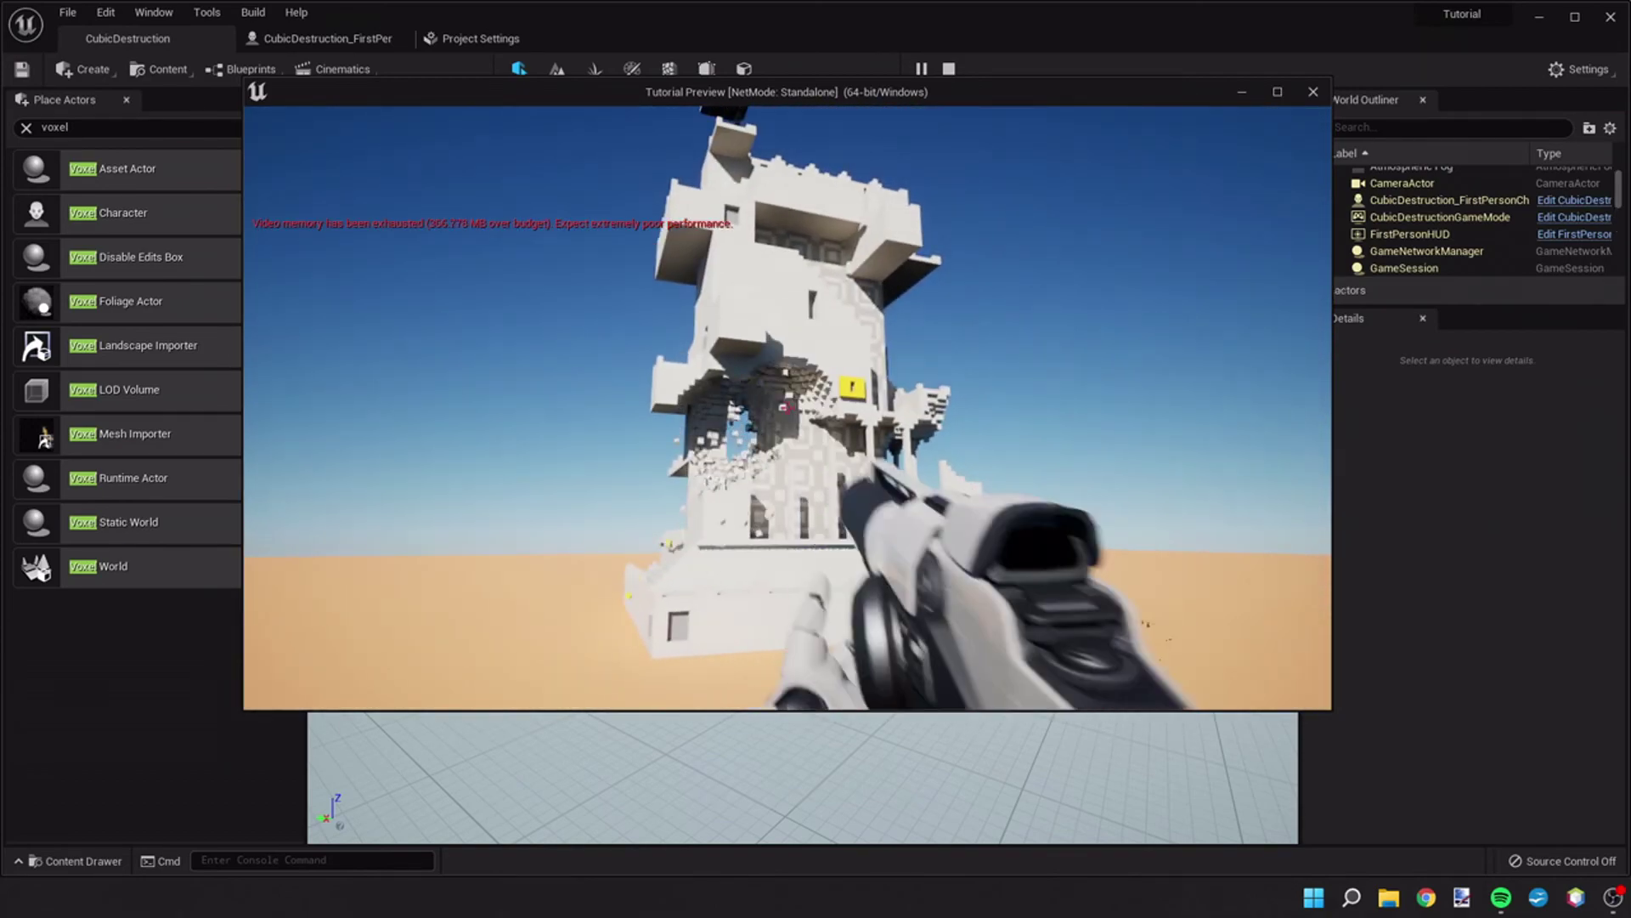
pyautogui.click(786, 408)
pyautogui.press('w')
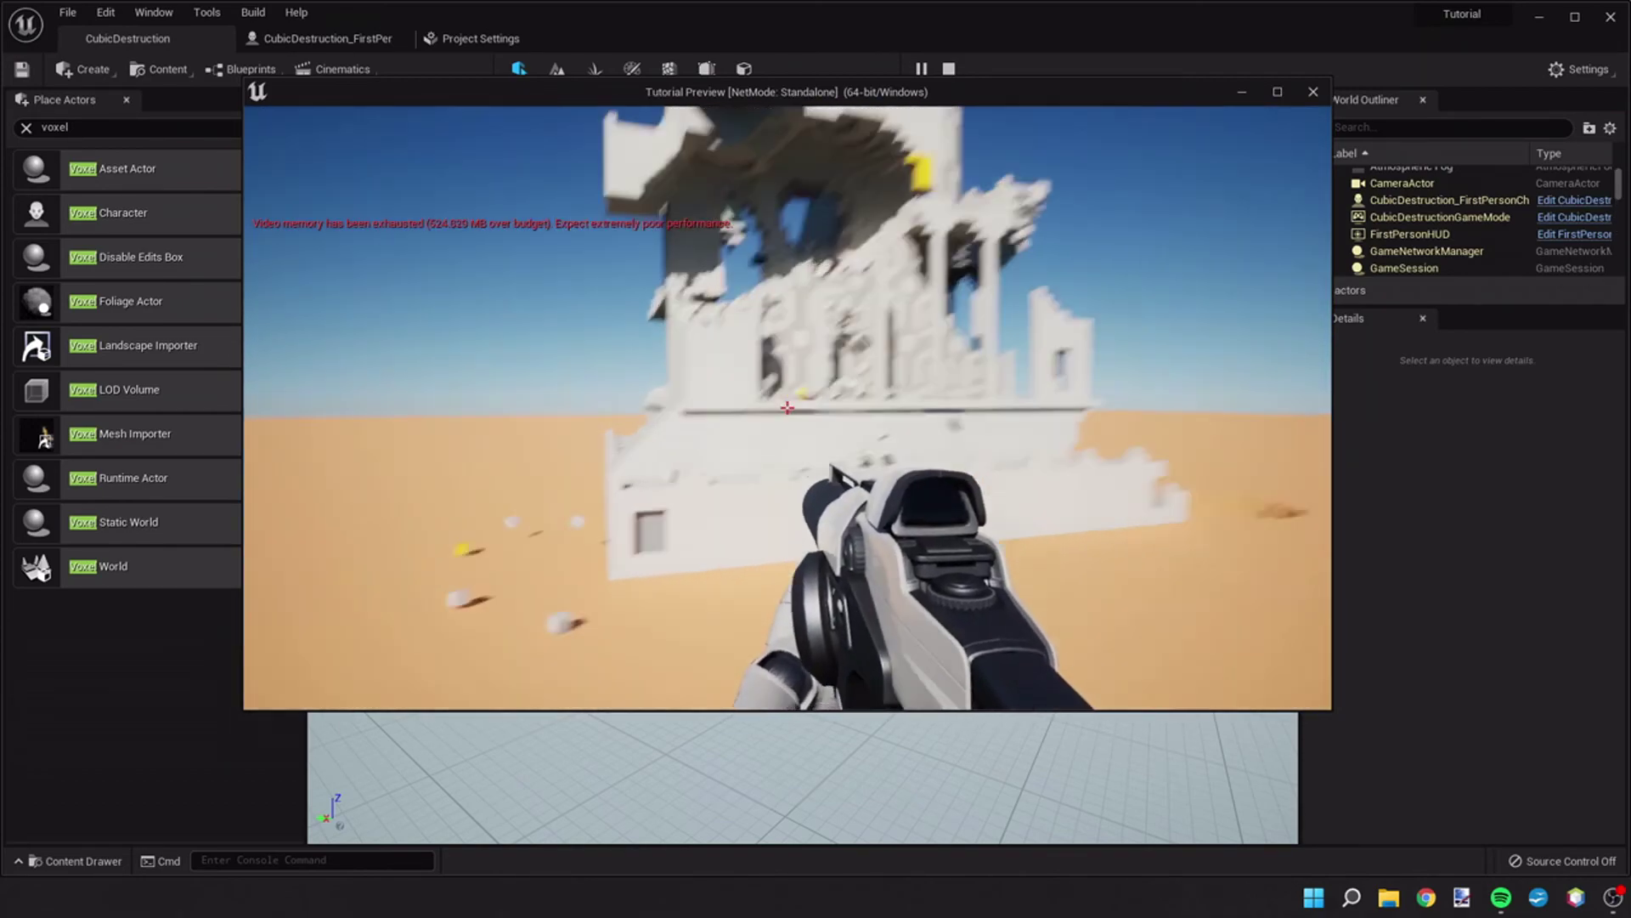
pyautogui.press('s')
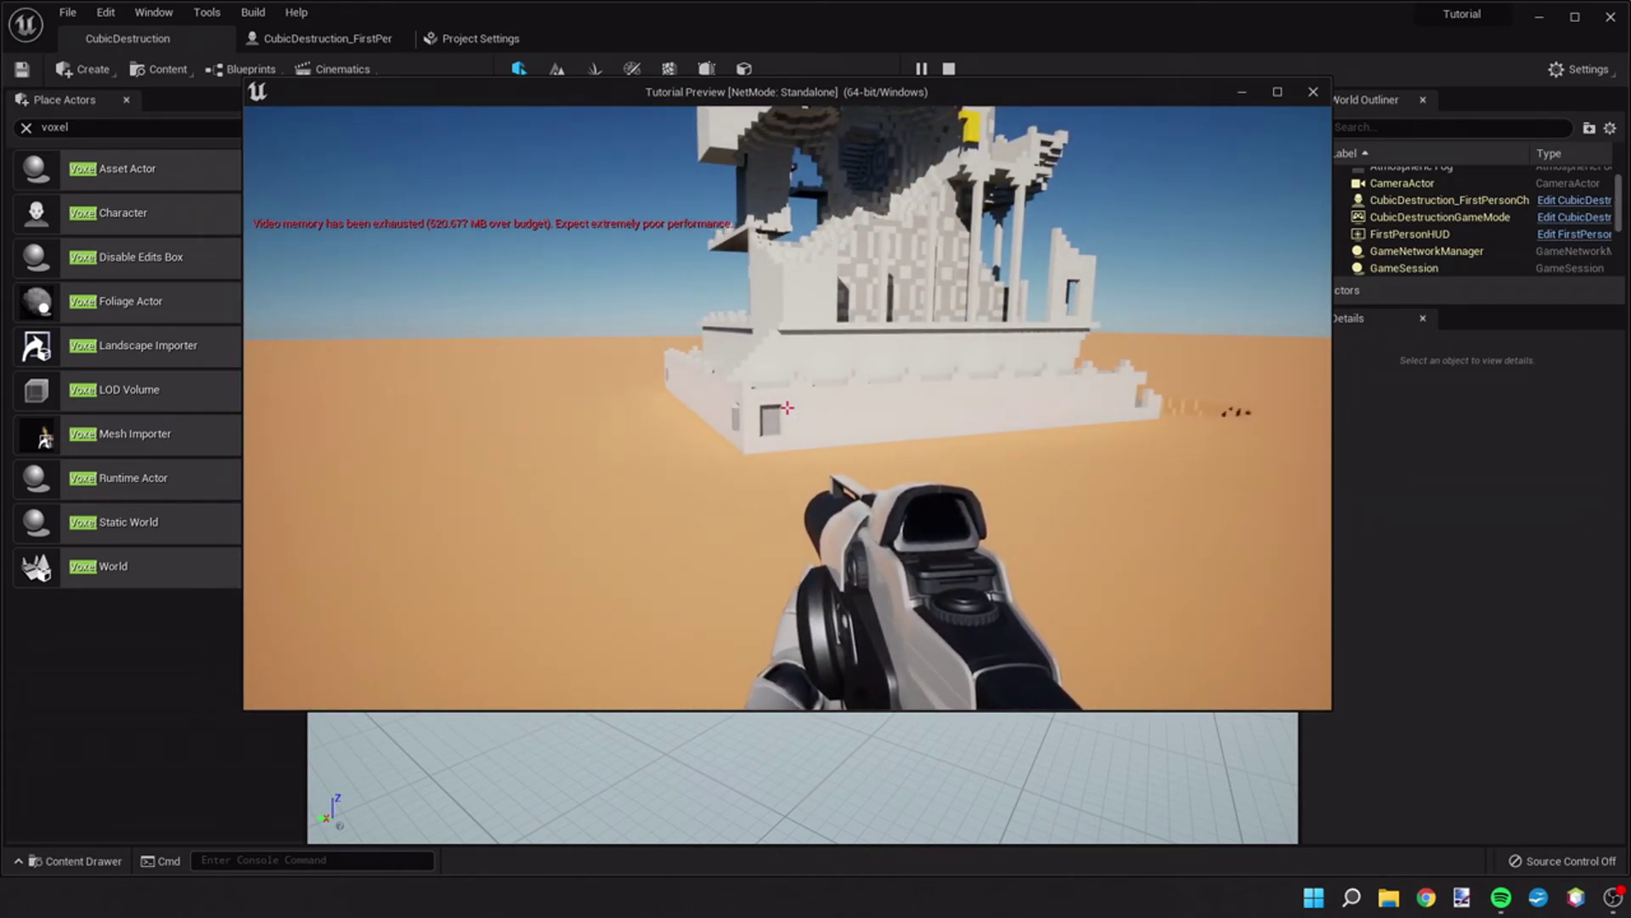
# - Walk around the damaged castle and examine its patterned inner walls and floating voxel pieces
pyautogui.press('a')
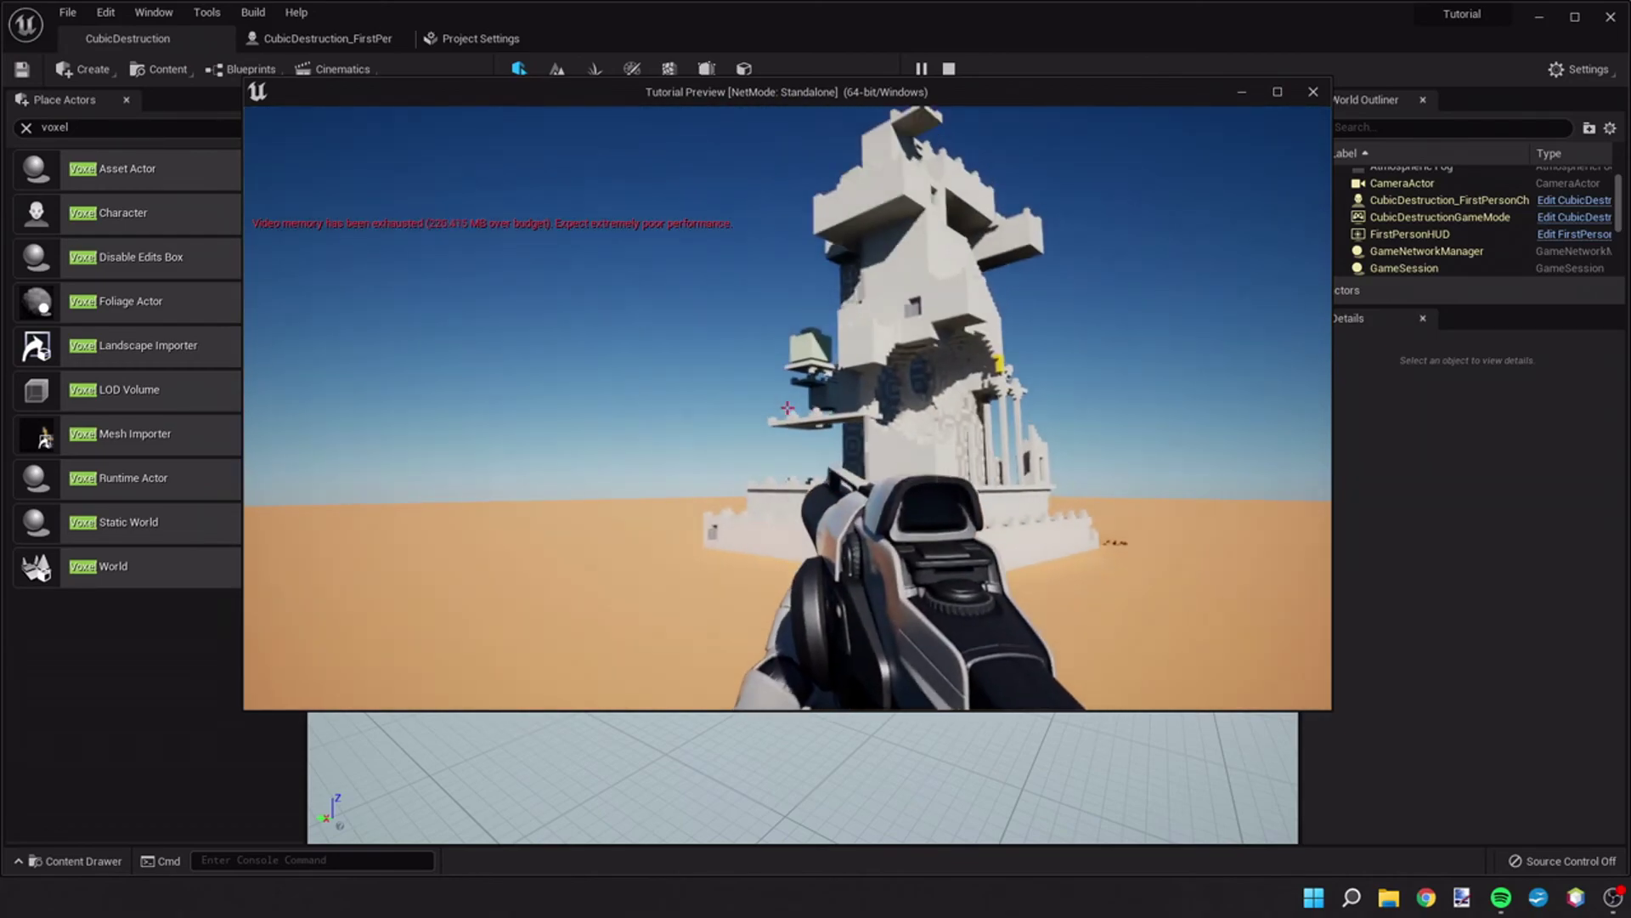
pyautogui.press('w')
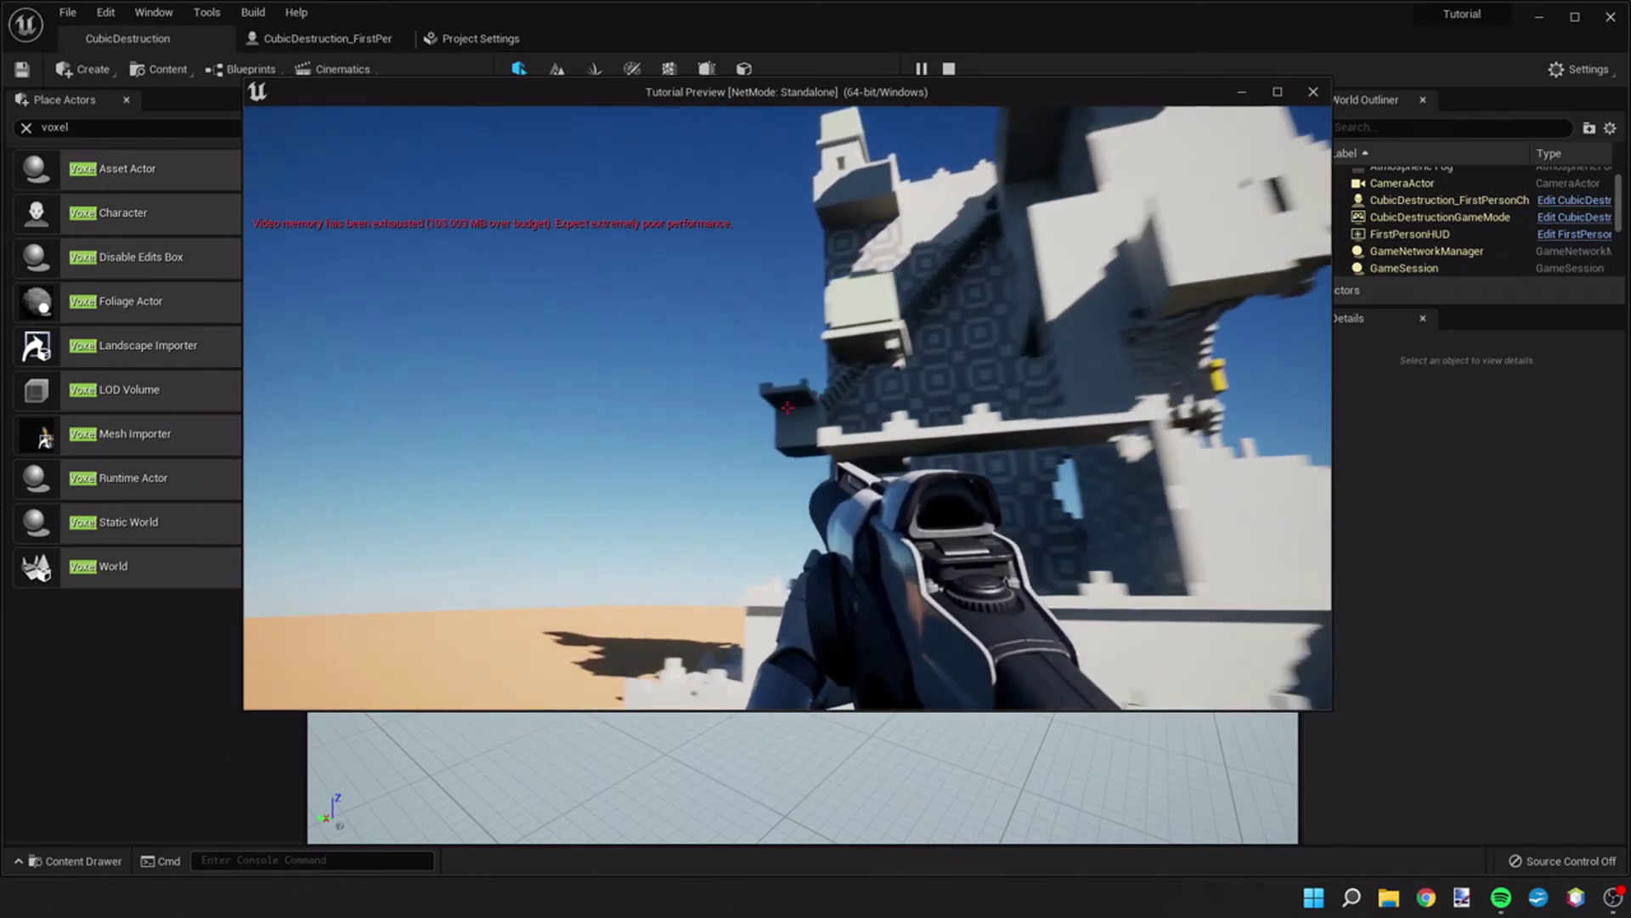
pyautogui.press('w')
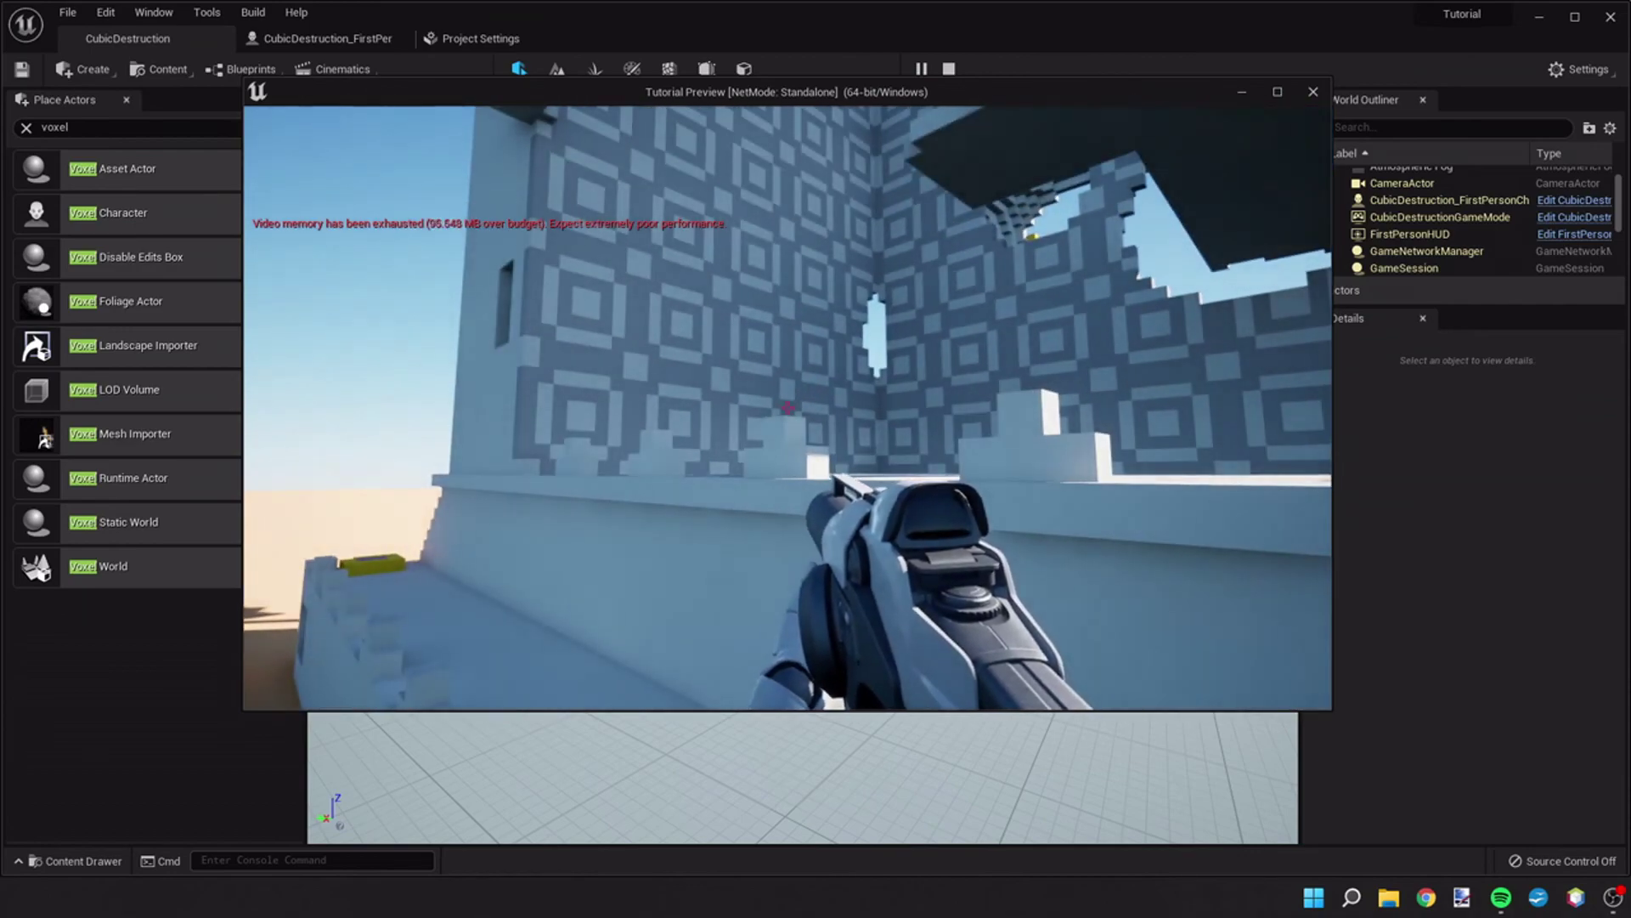
pyautogui.press('s')
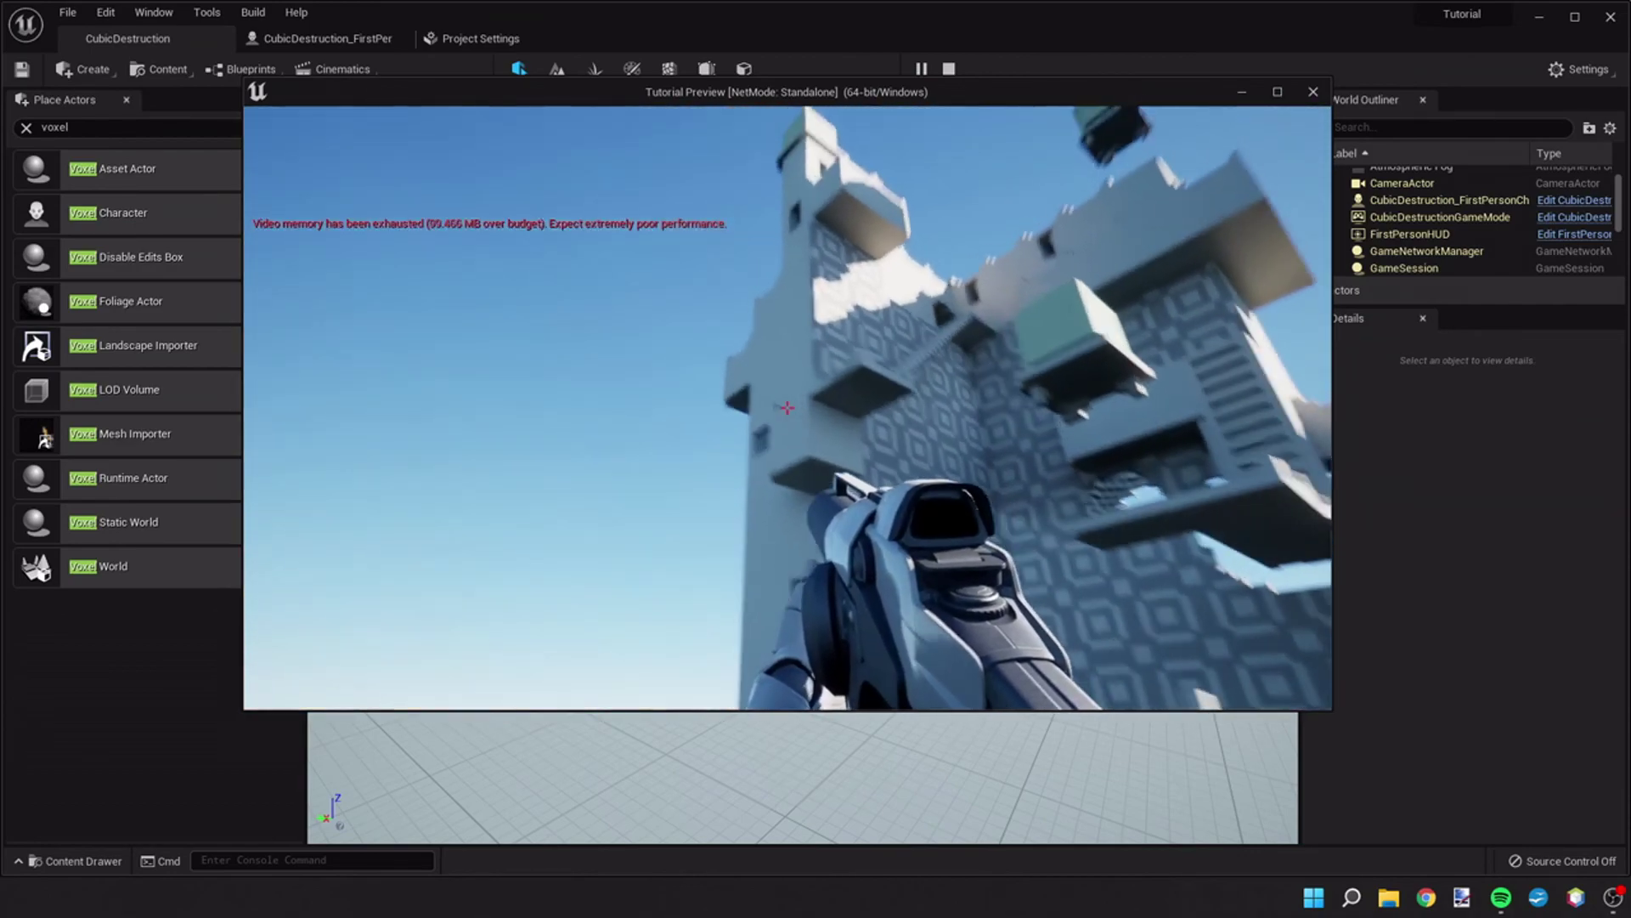
pyautogui.press('a')
pyautogui.press('s')
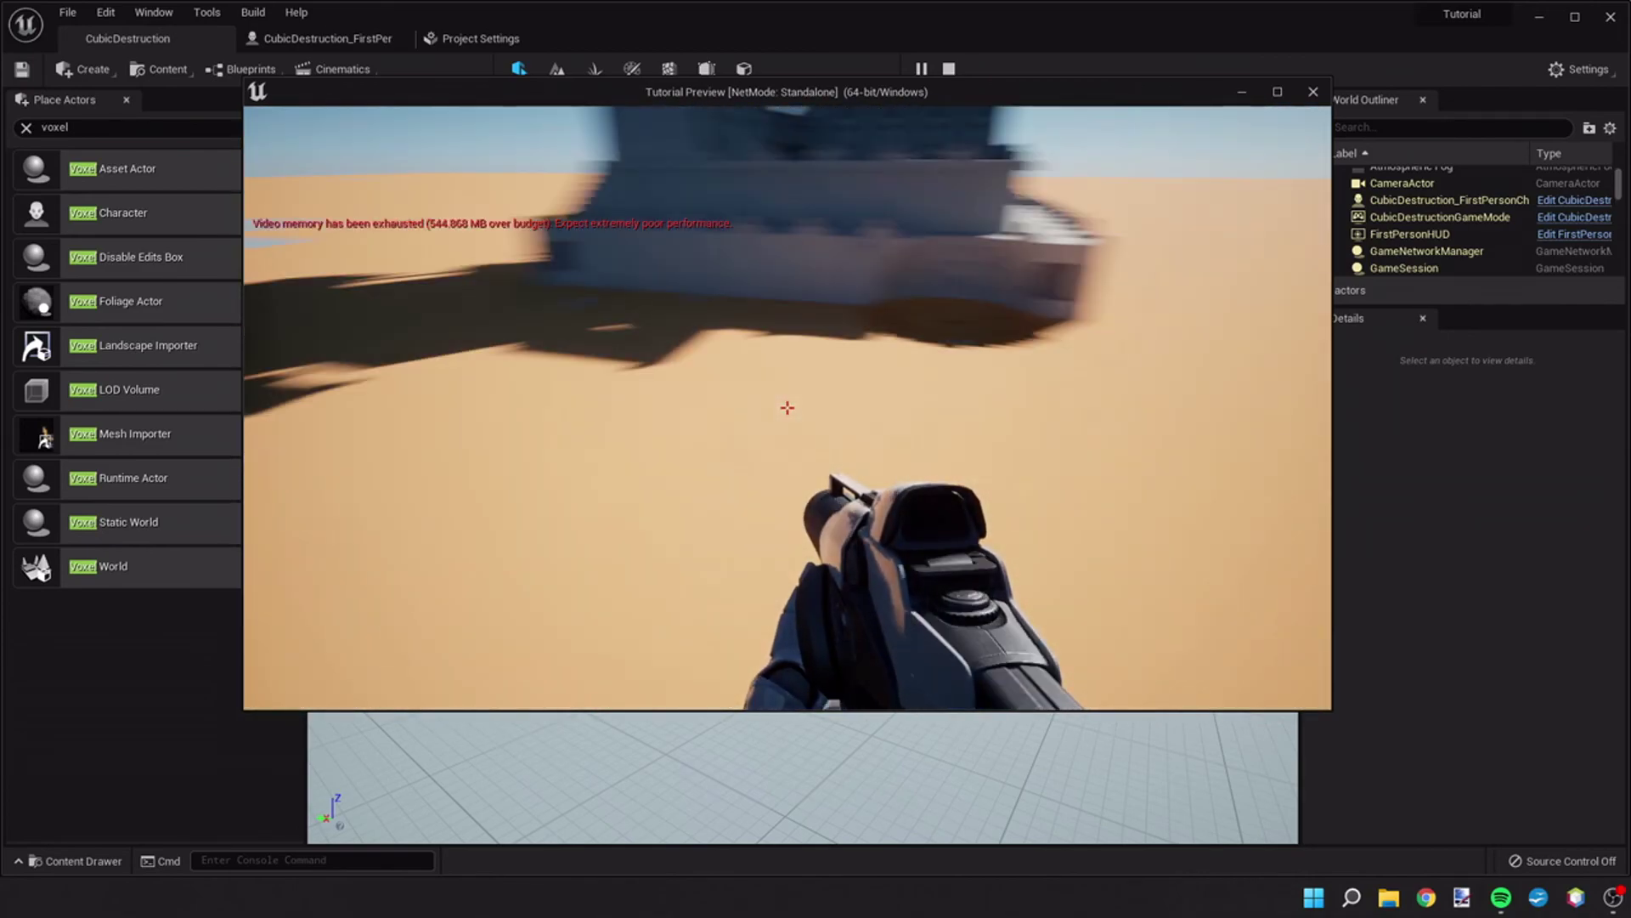
# - Shoot into the sand, enter the crater and keep firing forward to dig an underground tunnel
pyautogui.click(788, 407)
pyautogui.press('w')
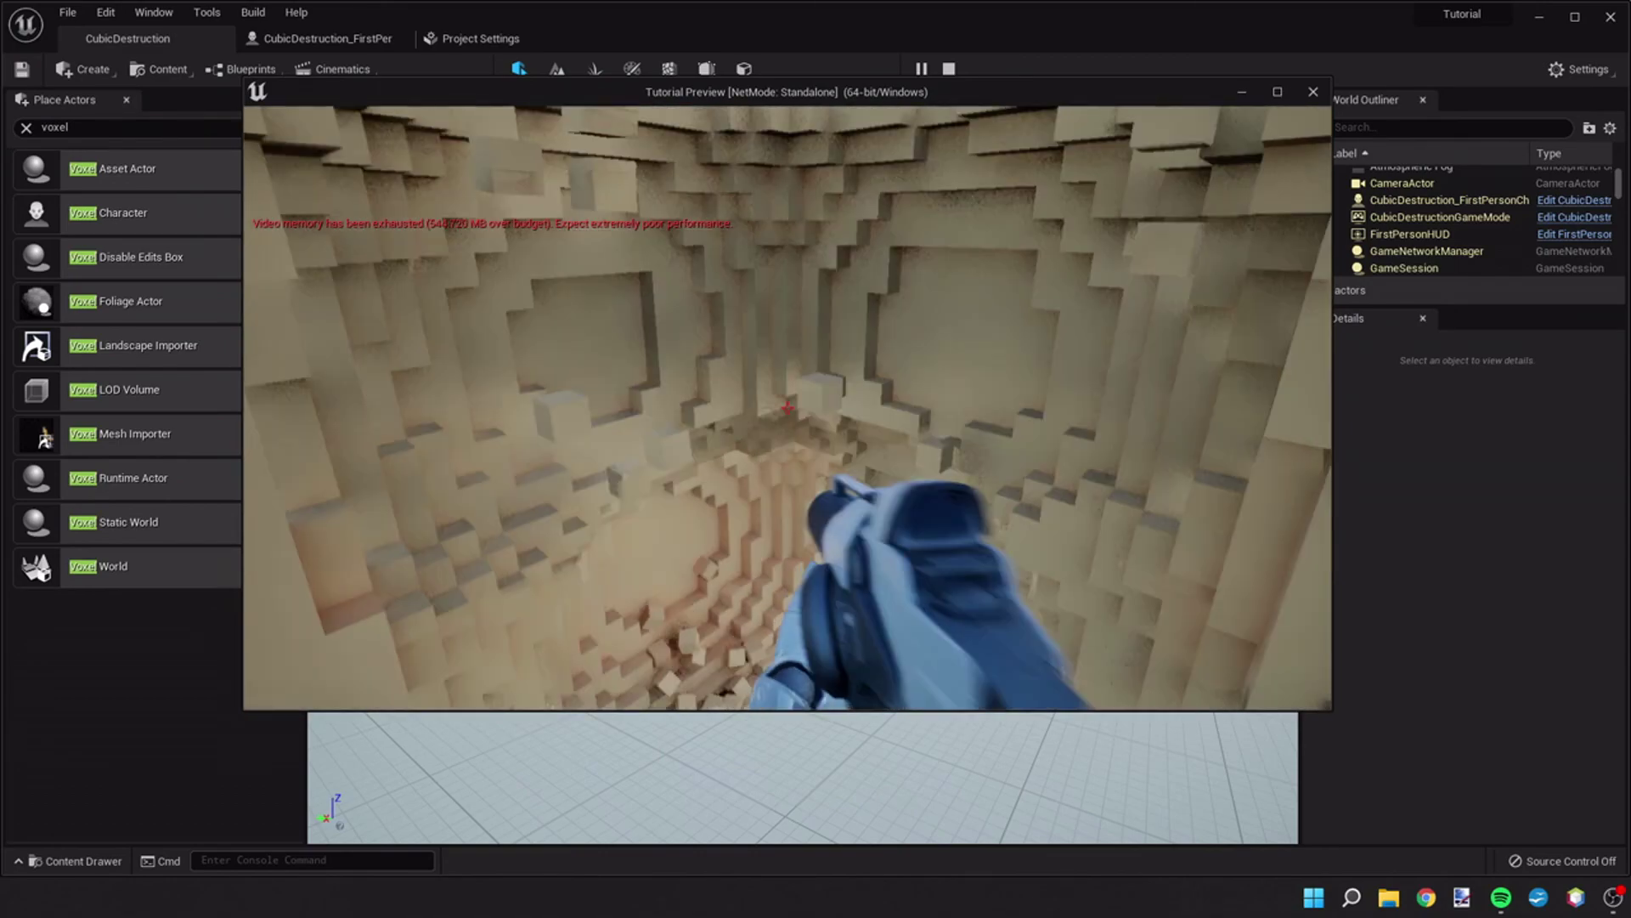
pyautogui.click(787, 407)
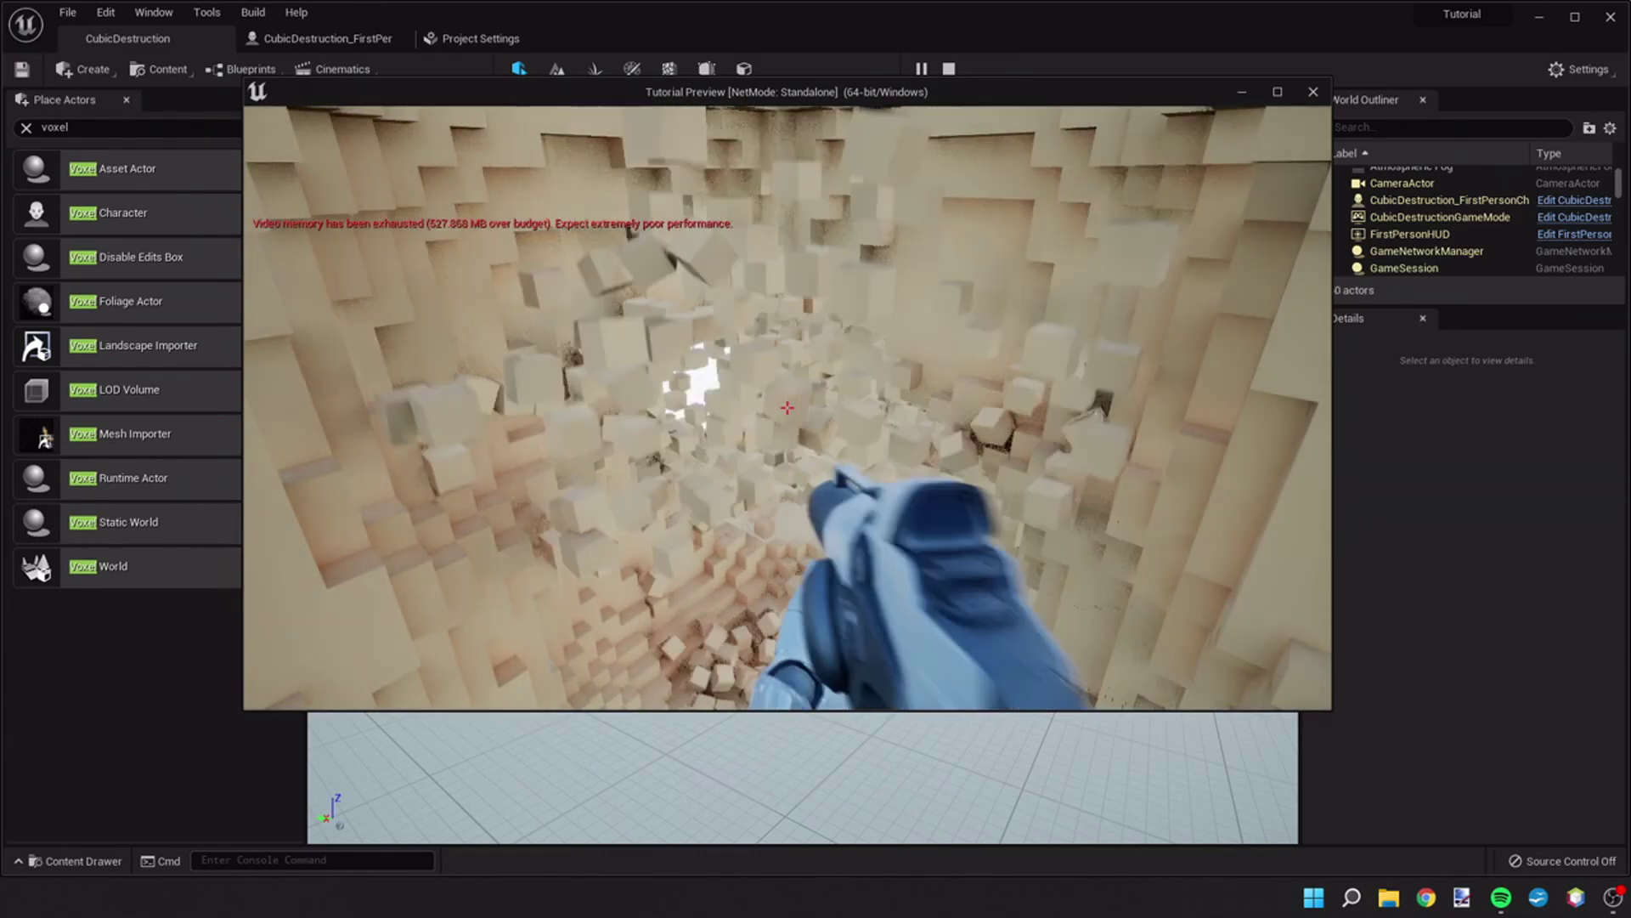
pyautogui.click(788, 408)
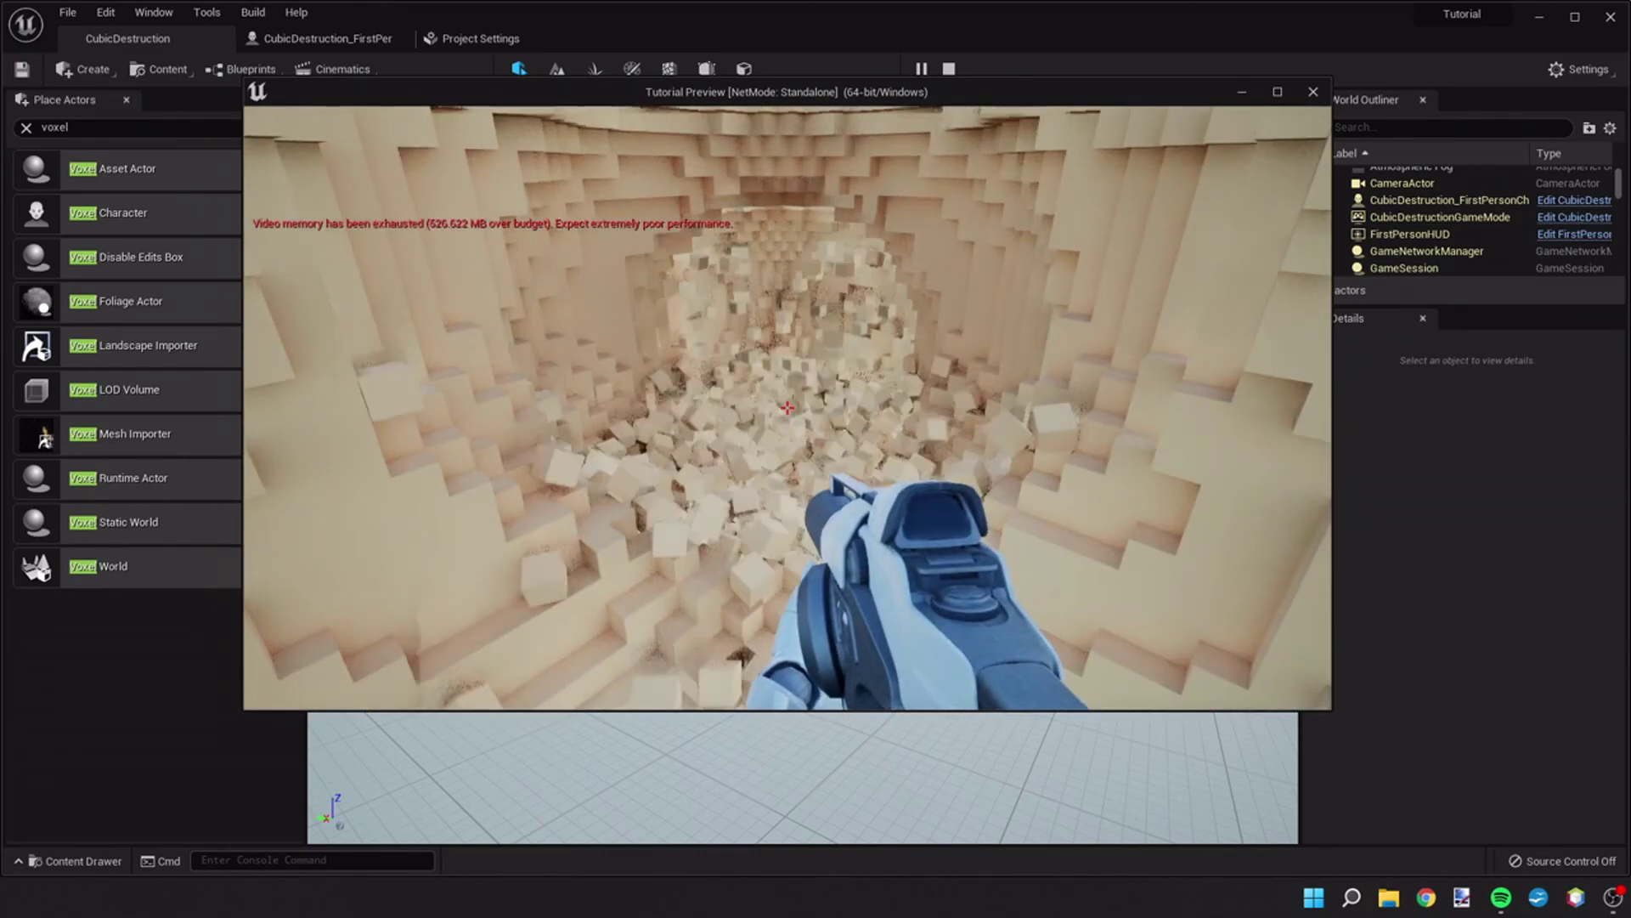
pyautogui.press('w')
pyautogui.press('w')
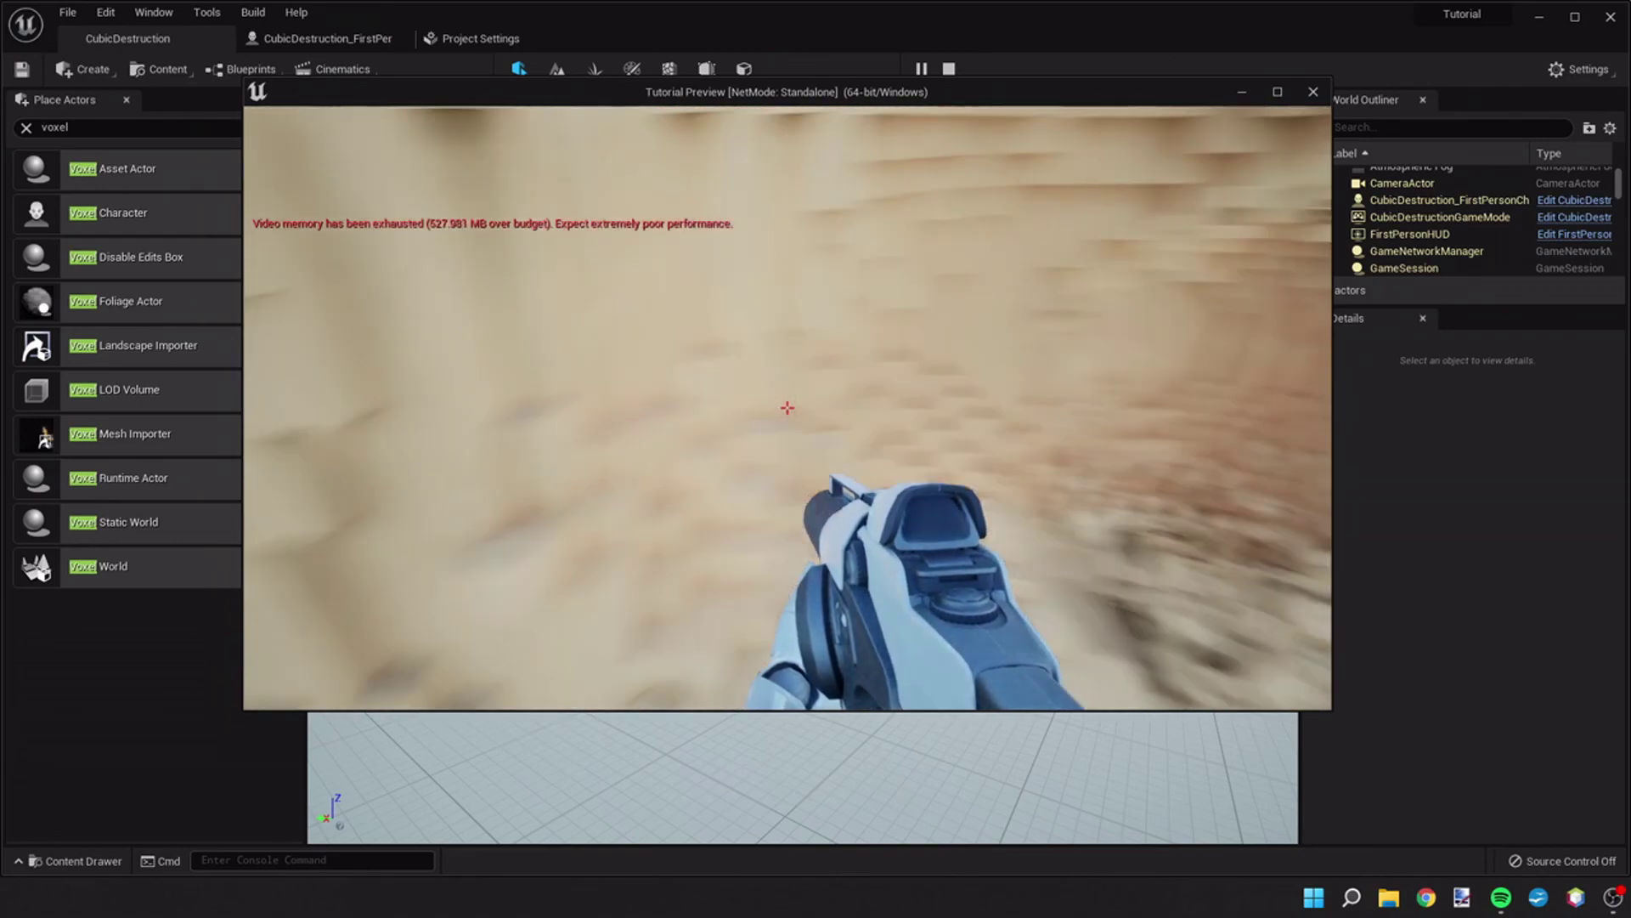